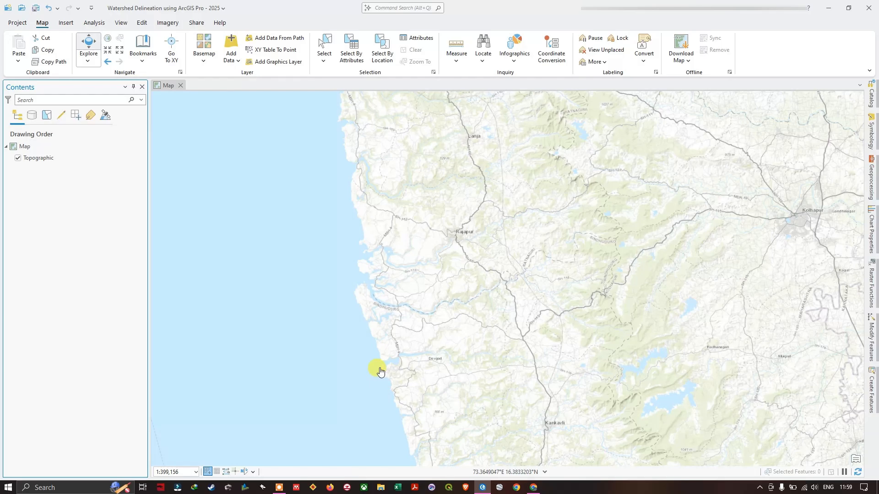
Step: Add the Elevation.tif raster from the nested Data folder inside GIS_Madras\Data to the map
left_click(231, 67)
left_click(241, 74)
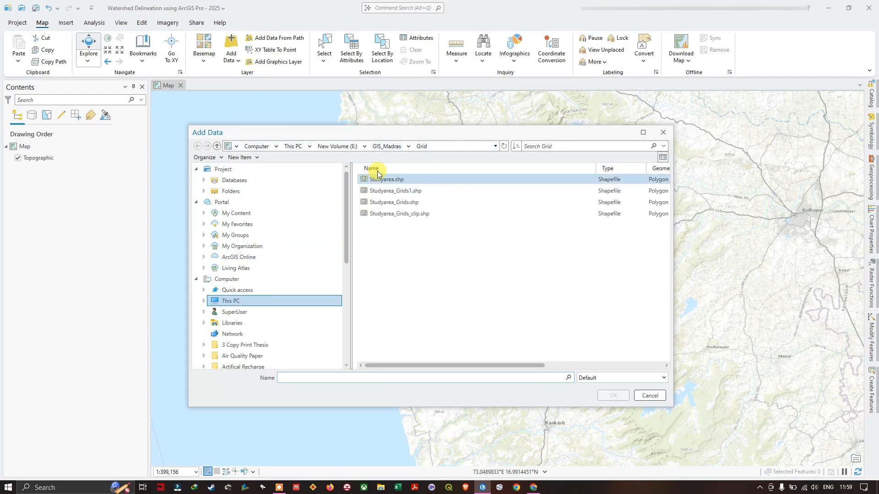
left_click(393, 145)
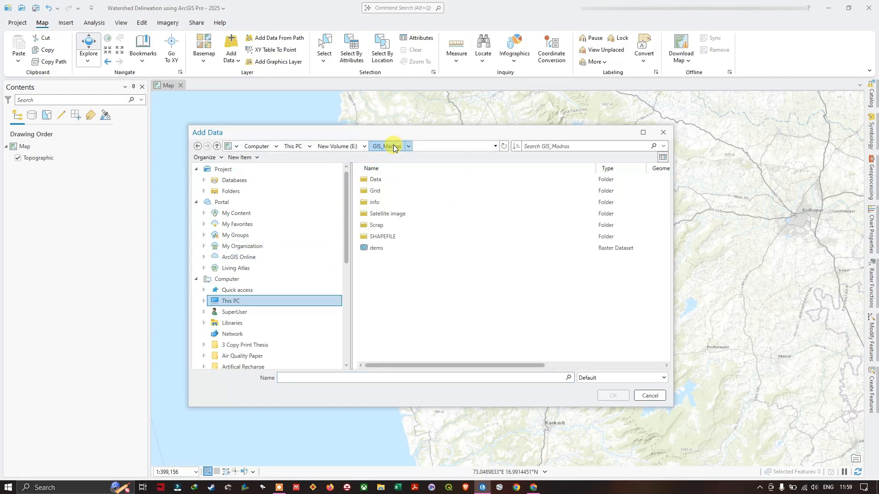
double_click(385, 182)
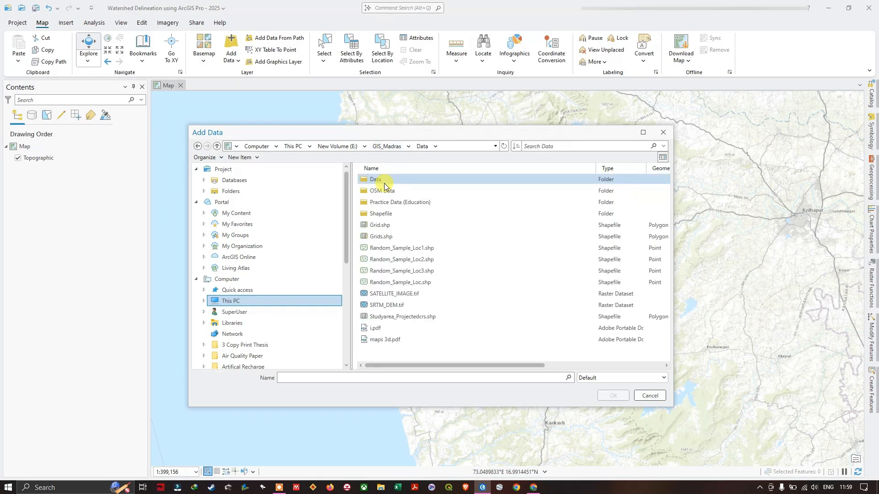
left_click(385, 181)
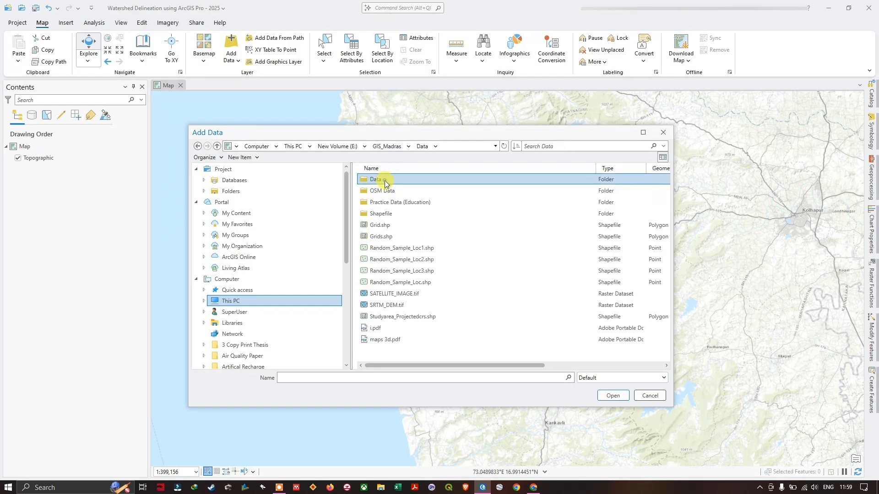
double_click(384, 181)
left_click(384, 180)
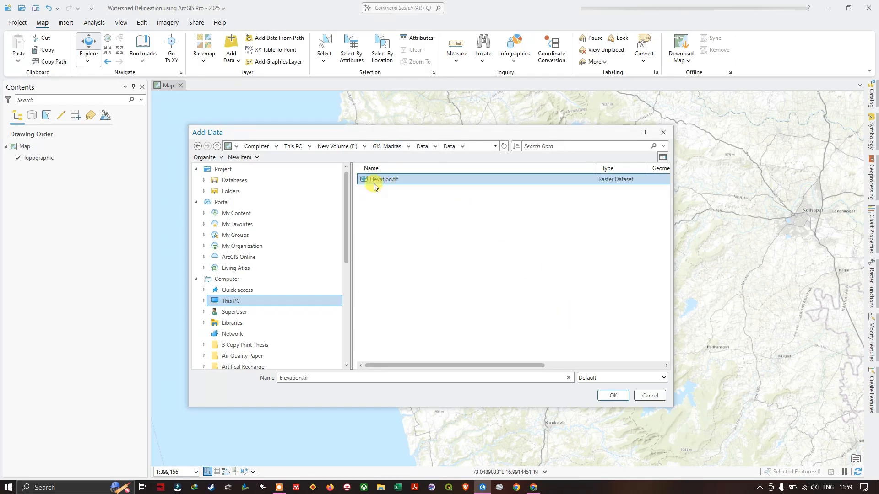
left_click(613, 396)
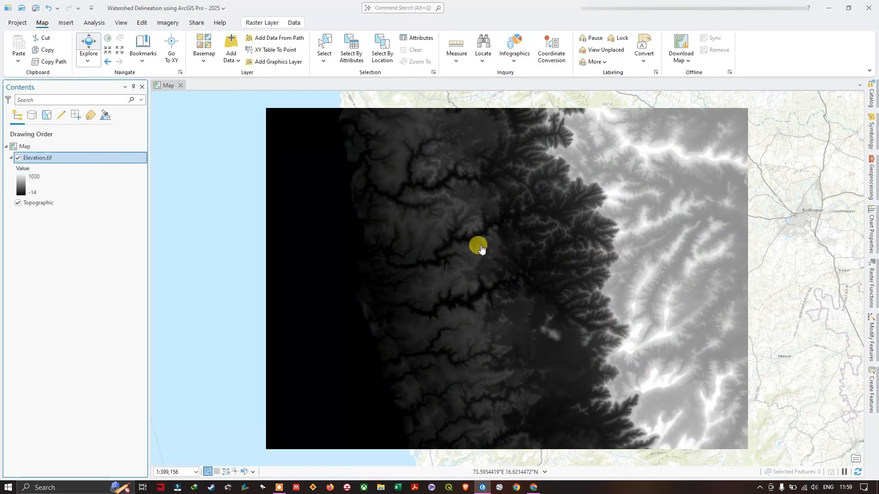
Step: Examine the elevation raster's location and extent on the basemap, from world scale down to the full raster
scroll(481, 248, "down", 2)
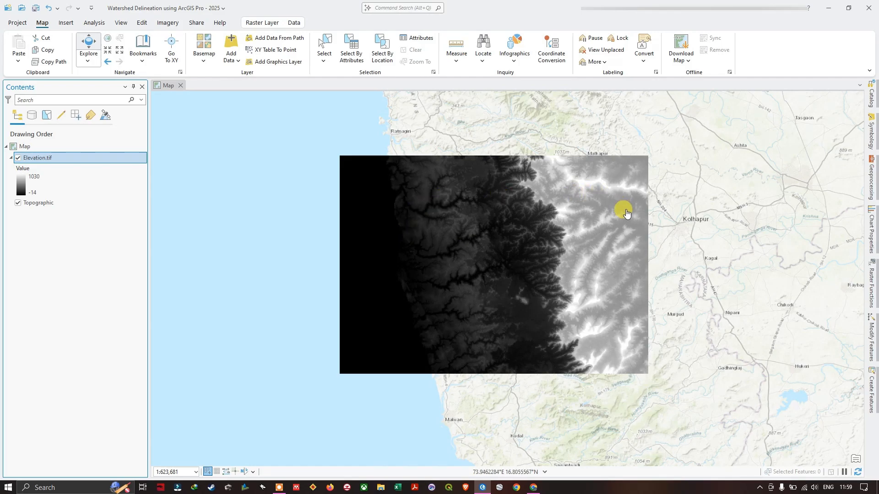
scroll(446, 259, "down", 1)
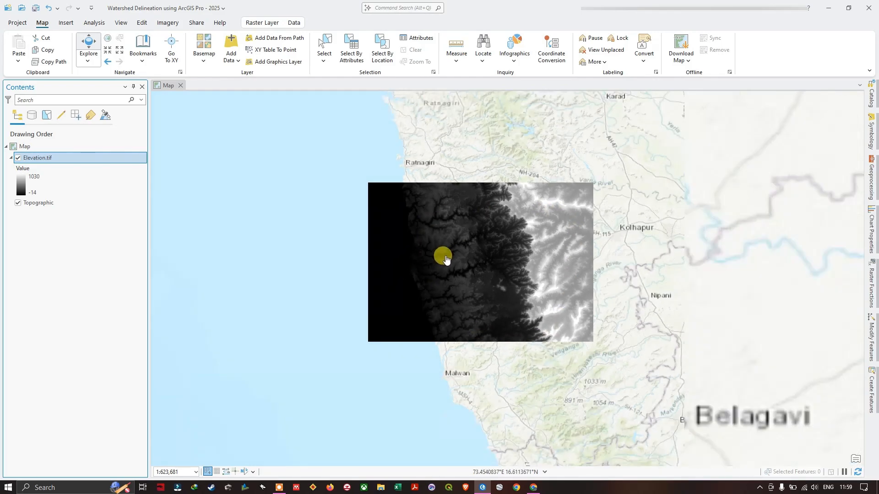
scroll(446, 258, "down", 5)
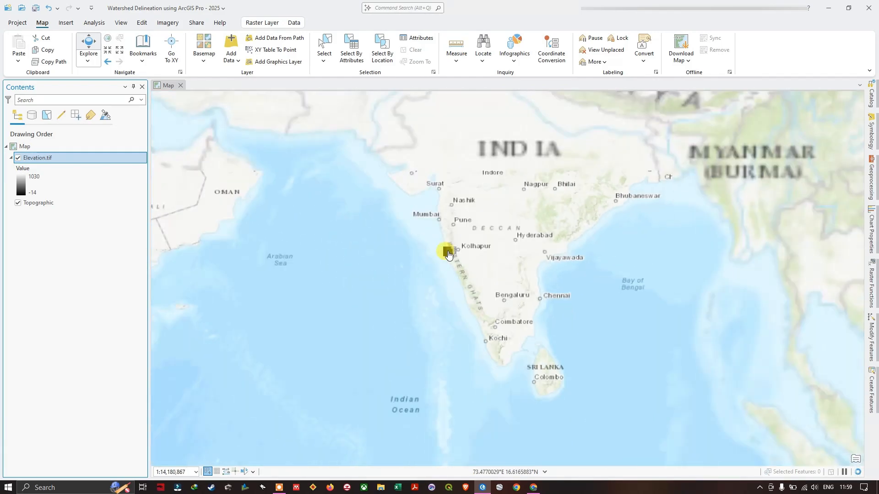
scroll(448, 256, "down", 4)
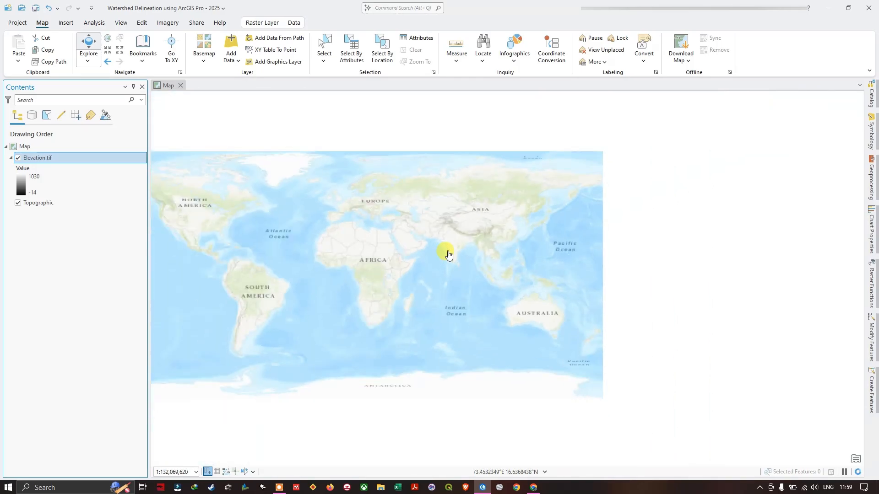
scroll(448, 256, "up", 6)
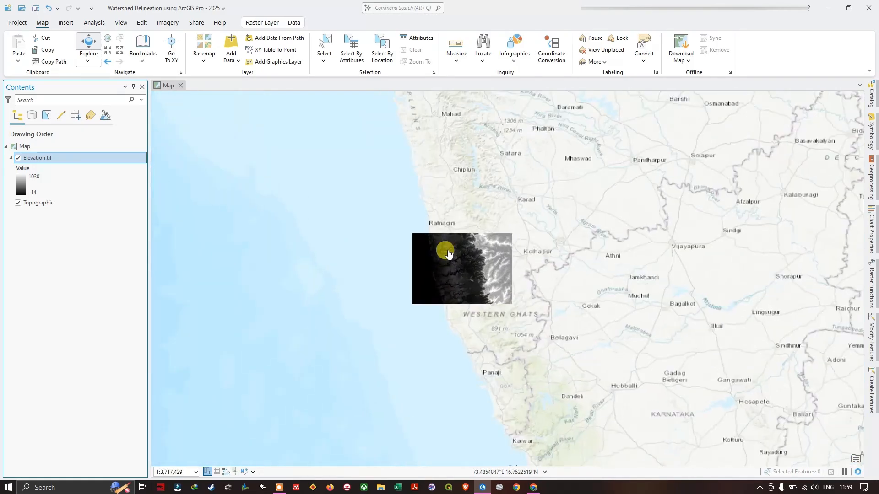
scroll(448, 255, "up", 2)
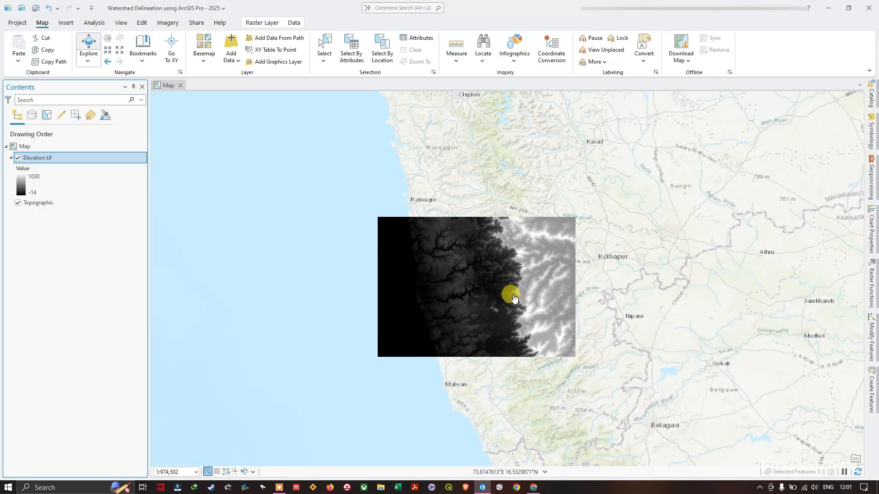
scroll(510, 291, "up", 1)
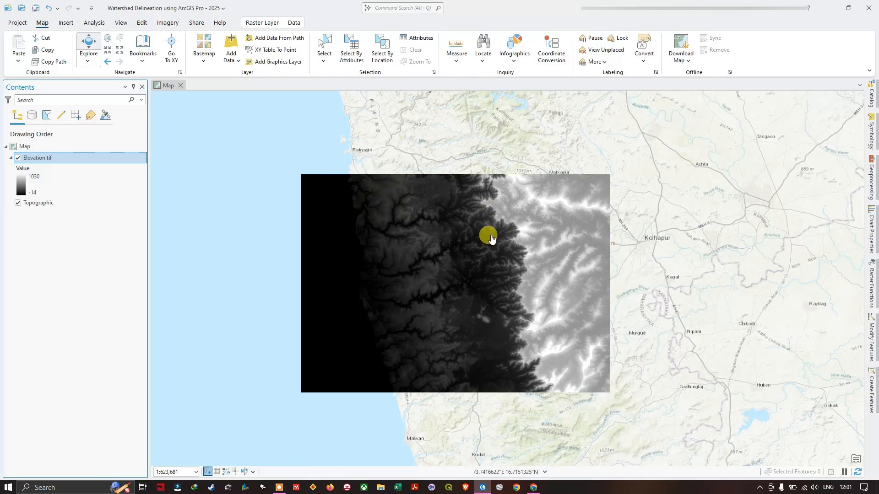
scroll(424, 309, "up", 2)
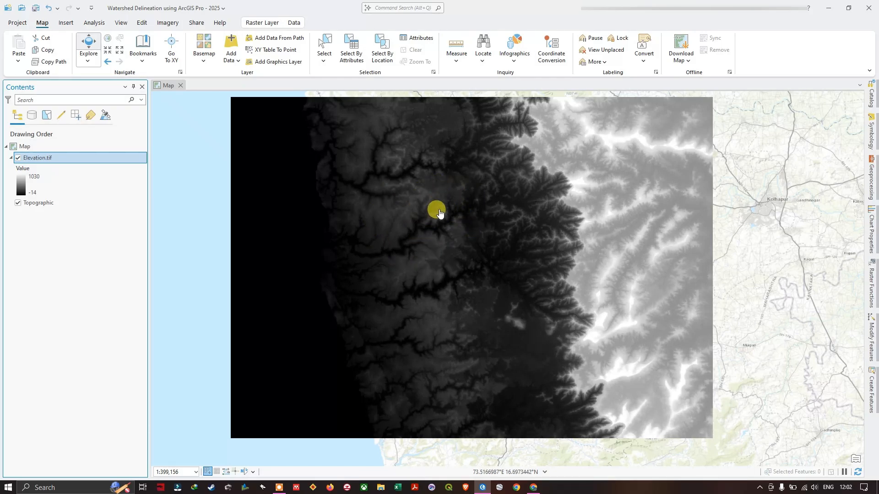
Step: Apply the Elevation #1 color scheme to the Elevation.tif layer's stretch symbology
left_click(20, 186)
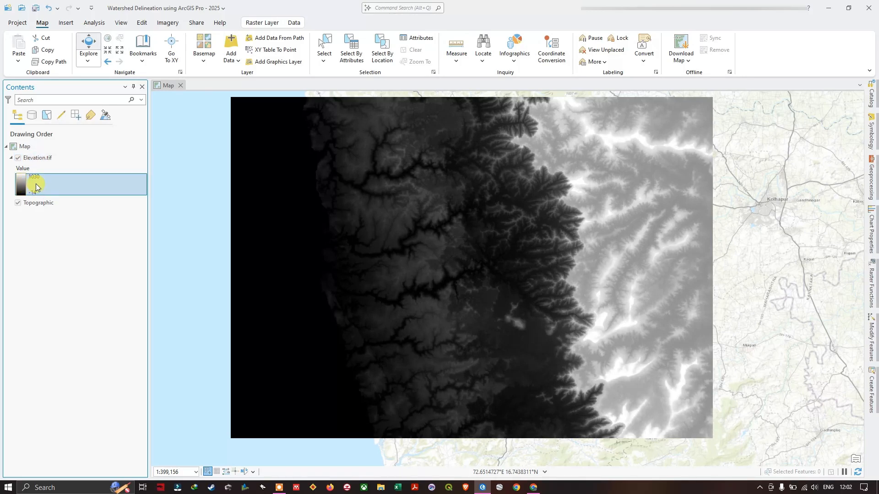
left_click(39, 186)
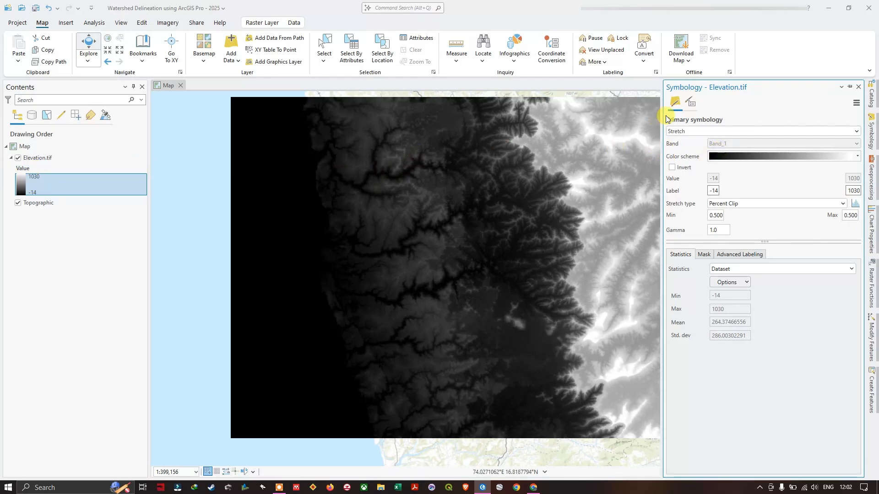
left_click(857, 157)
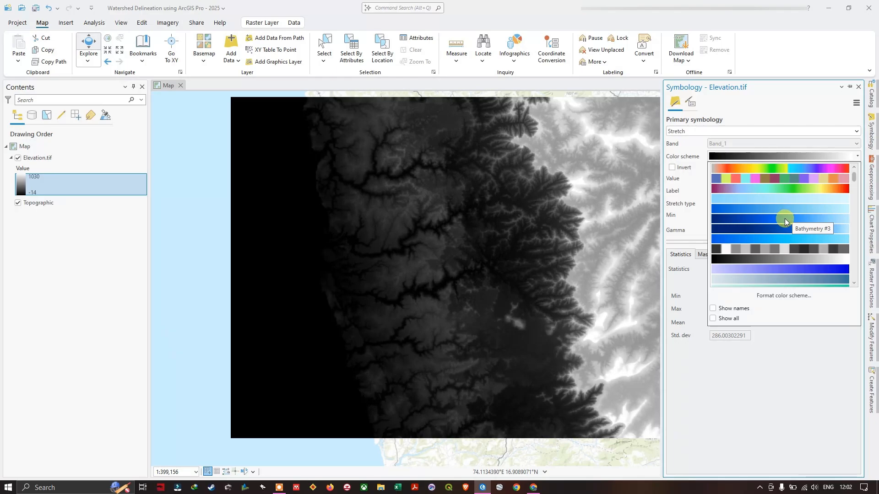
scroll(784, 219, "down", 5)
scroll(784, 218, "down", 3)
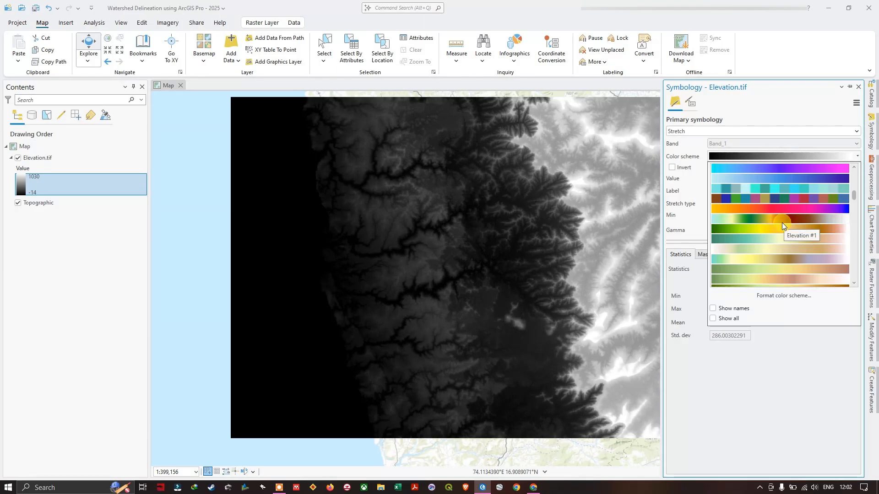
left_click(787, 221)
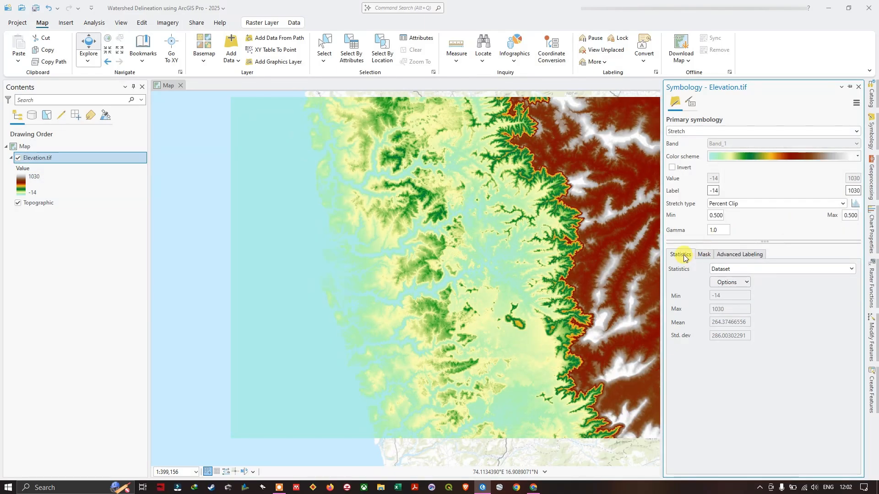
Step: Examine the recolored elevation raster, comparing the coastal lowlands, valleys and high ridges at several scales
scroll(504, 261, "down", 4)
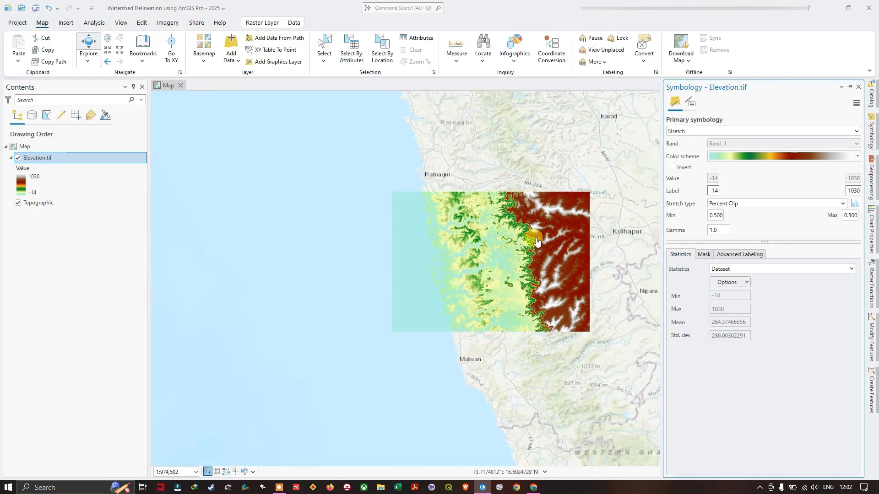
scroll(537, 258, "up", 2)
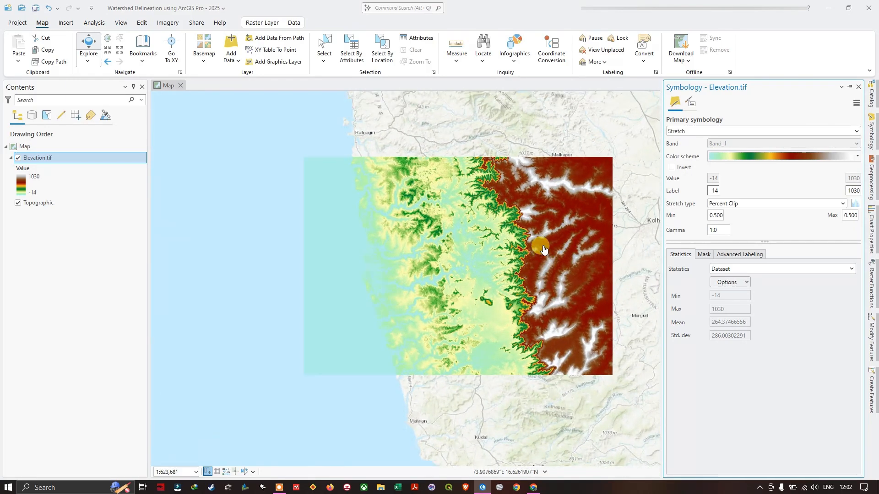
scroll(537, 246, "up", 2)
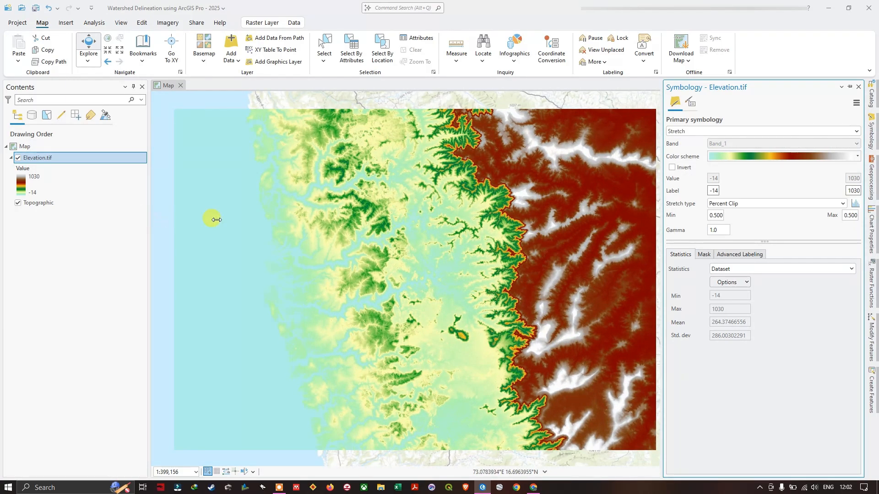
scroll(525, 223, "up", 2)
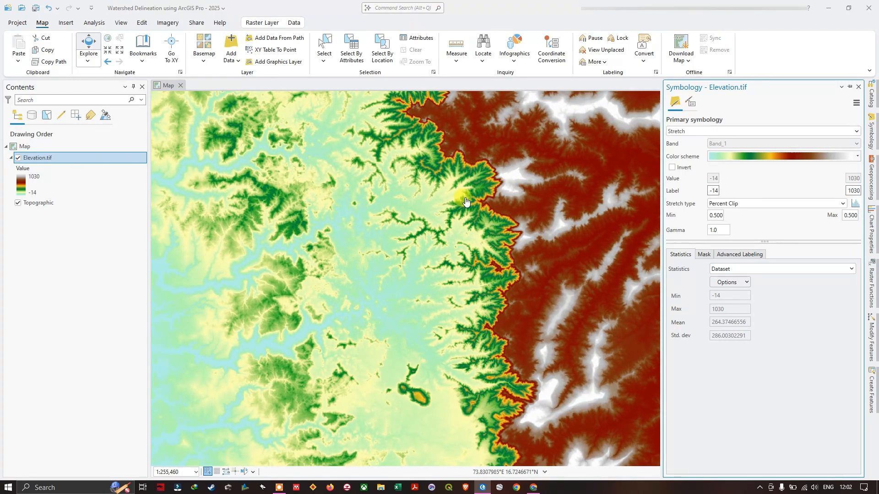
scroll(394, 226, "down", 2)
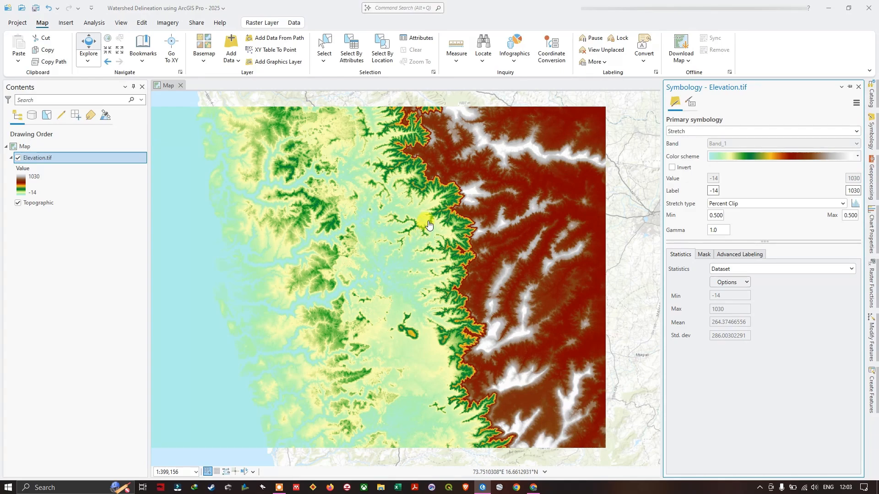
scroll(415, 233, "up", 2)
scroll(288, 248, "up", 6)
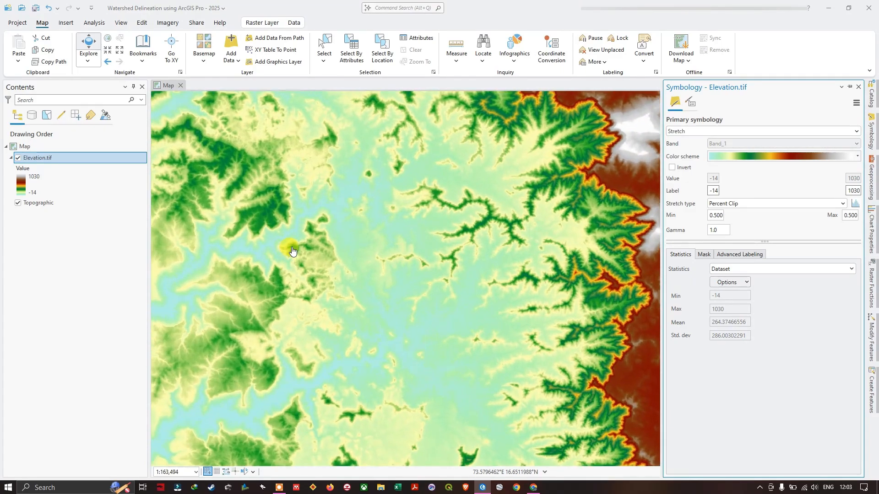
scroll(312, 250, "down", 2)
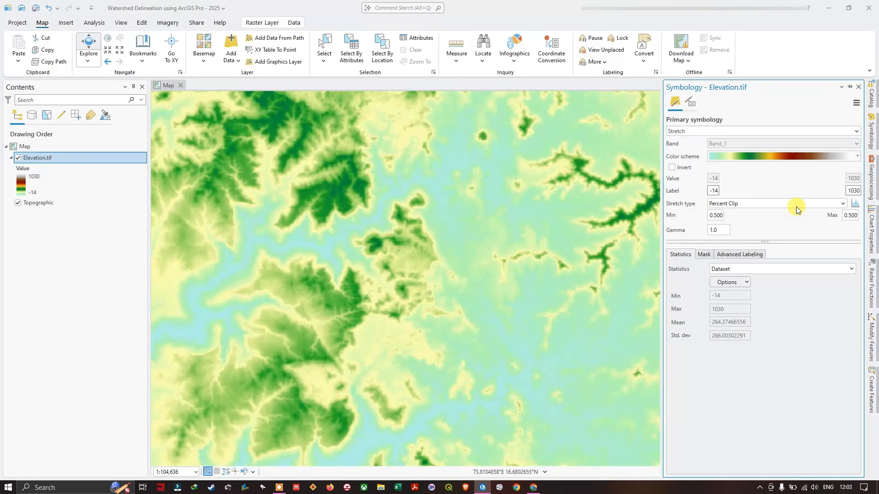
Step: Set the Elevation.tif color scheme to the green-yellow-brown ramp just below Elevation #1 and inspect the coast and river valleys
left_click(854, 157)
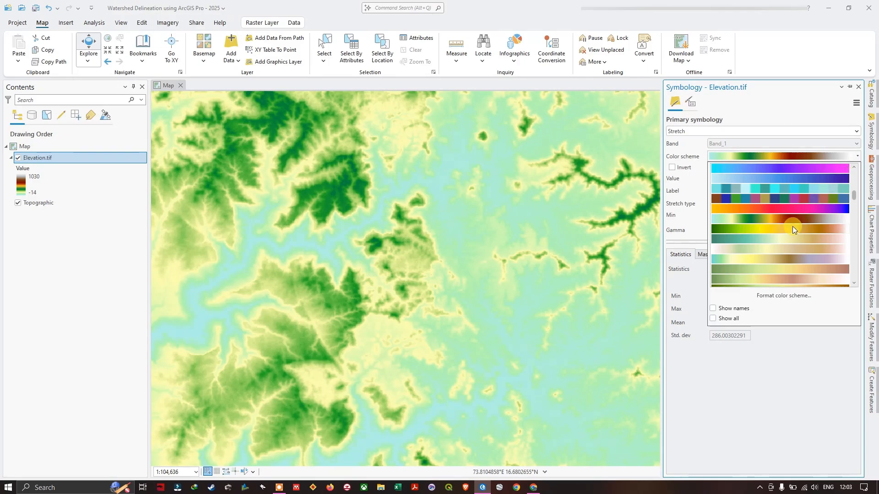
left_click(778, 228)
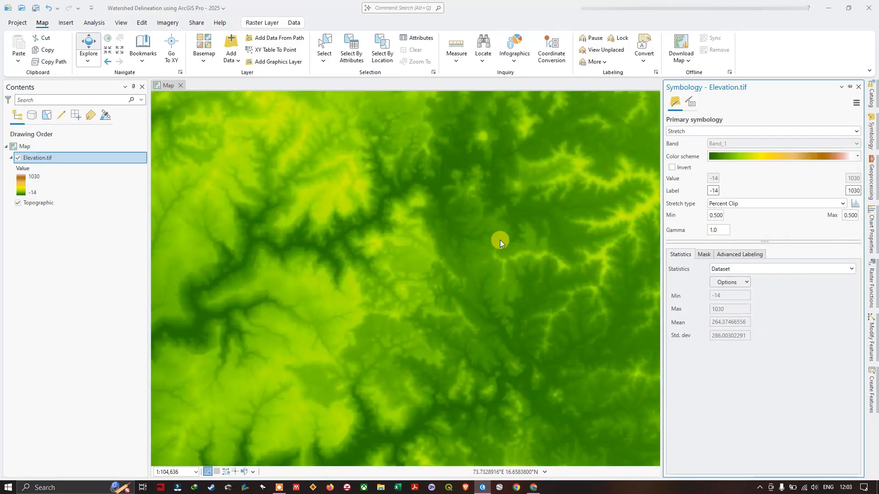
scroll(493, 215, "down", 8)
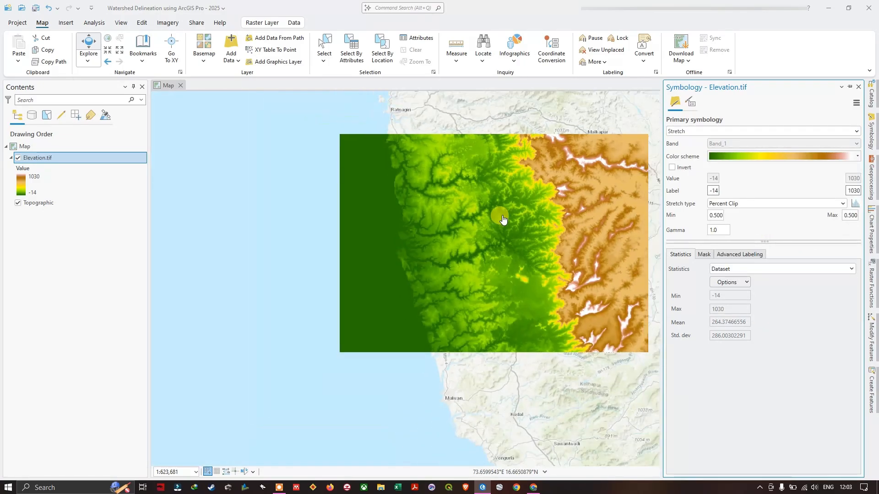
scroll(389, 222, "down", 2)
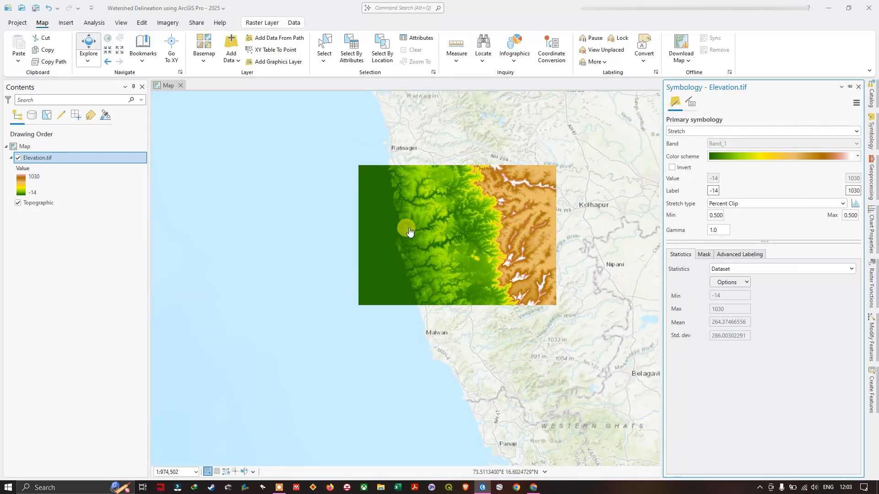
scroll(409, 230, "up", 2)
scroll(441, 249, "up", 4)
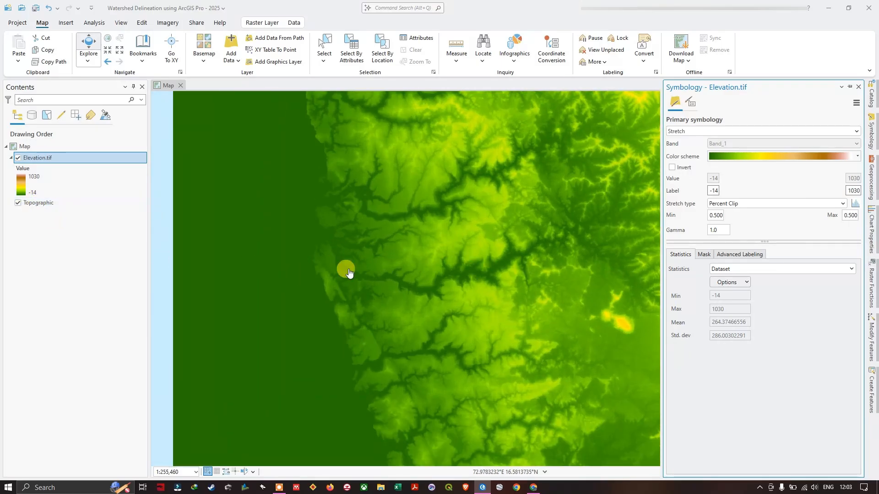
scroll(476, 291, "up", 2)
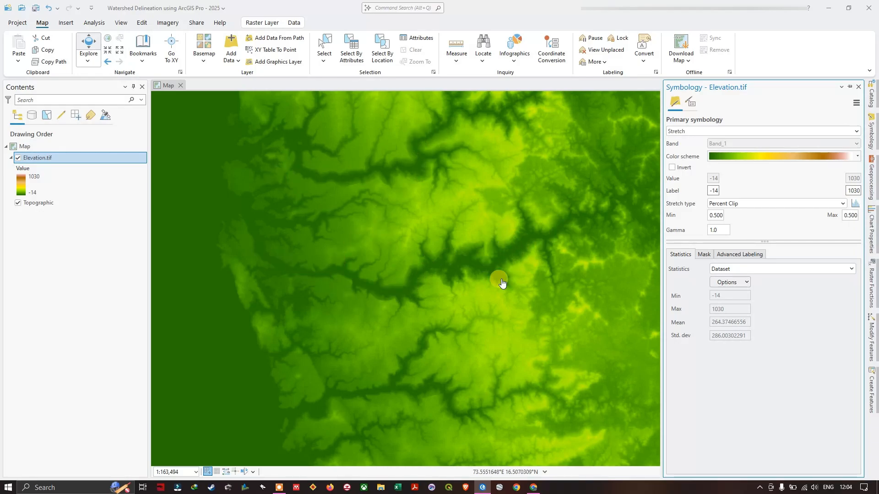
scroll(501, 282, "down", 1)
scroll(502, 283, "down", 4)
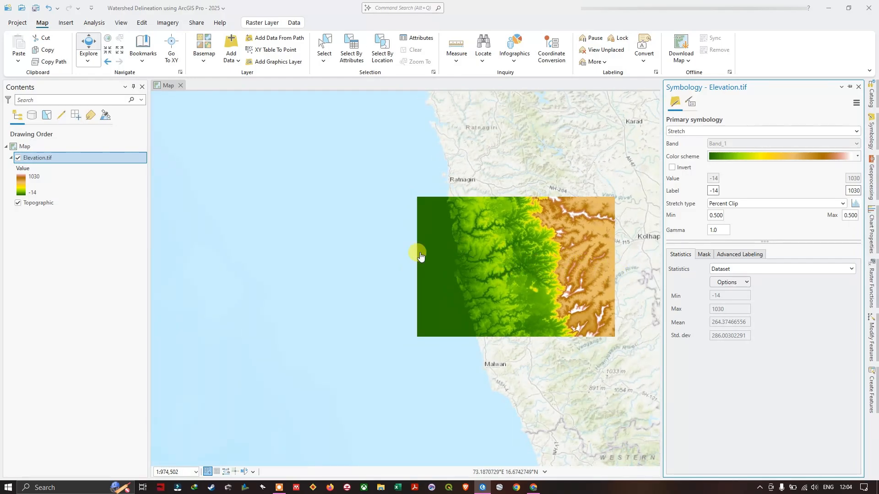
Step: Inspect the spatial reference details in the Elevation.tif layer's source properties, including coordinate system, WKID and units
right_click(62, 157)
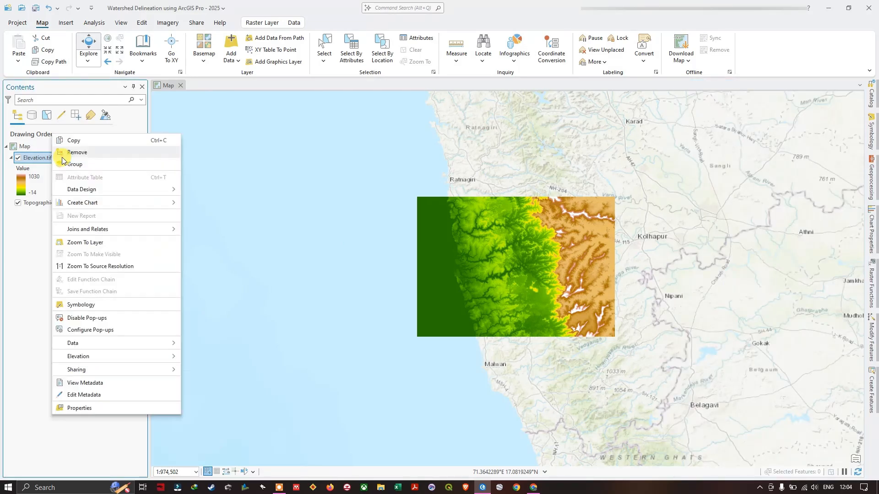
left_click(104, 408)
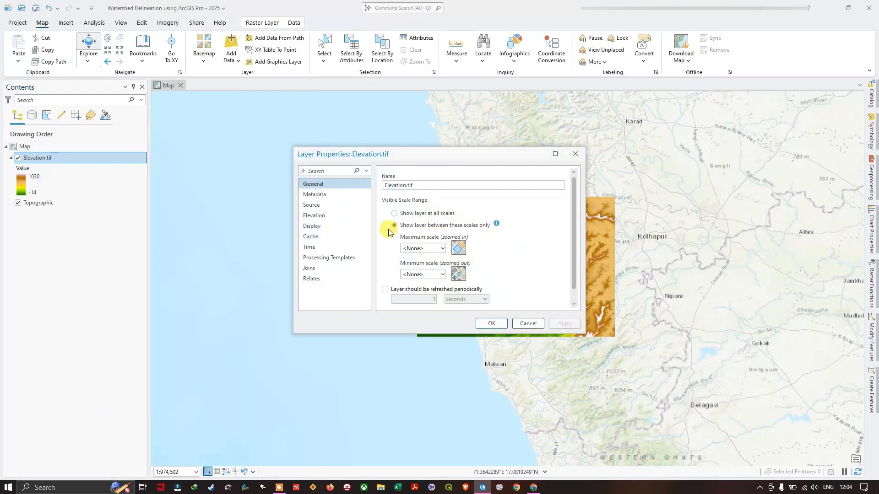
left_click(312, 206)
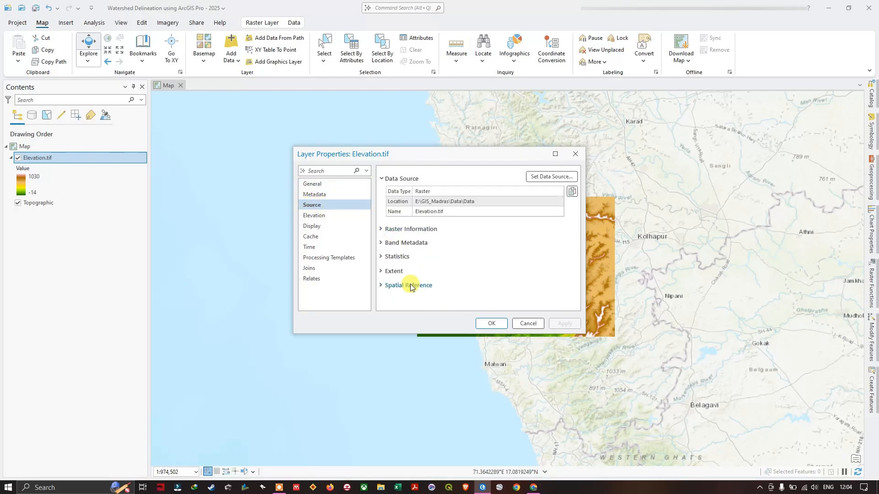
left_click(381, 285)
scroll(445, 273, "down", 3)
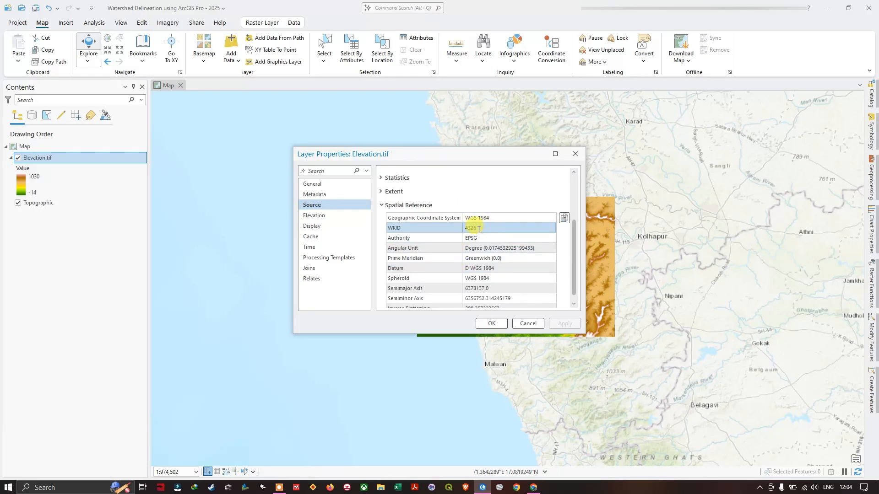
left_click(478, 222)
left_click(477, 234)
scroll(478, 232, "down", 1)
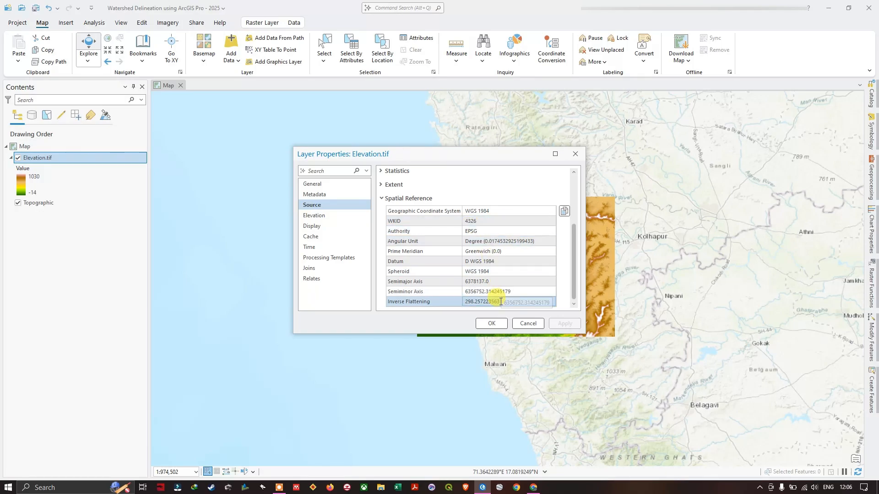
left_click(574, 157)
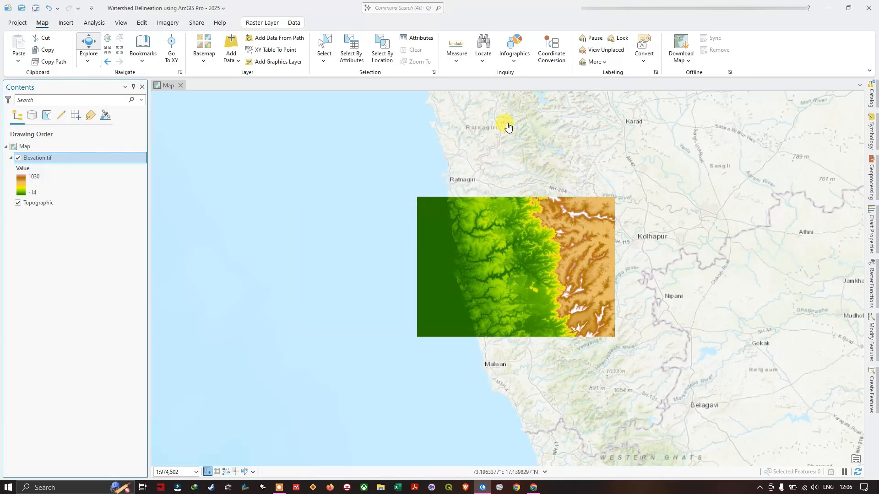
Step: Find the Project Raster geoprocessing tool and set Elevation.tif as its input raster
scroll(593, 253, "up", 1)
scroll(593, 251, "up", 2)
scroll(533, 250, "down", 2)
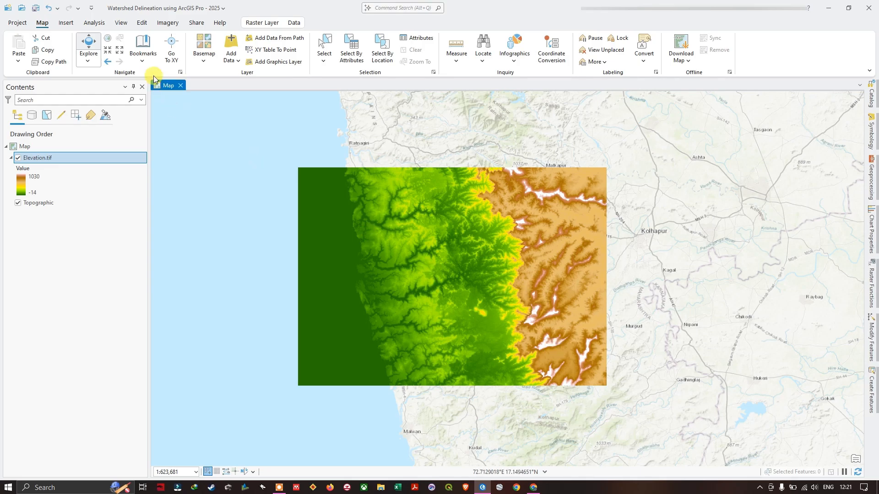
left_click(93, 23)
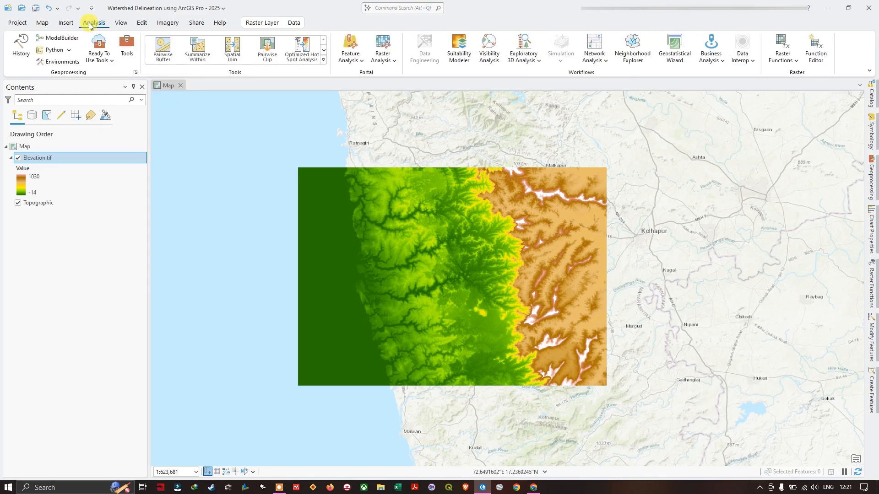
left_click(126, 53)
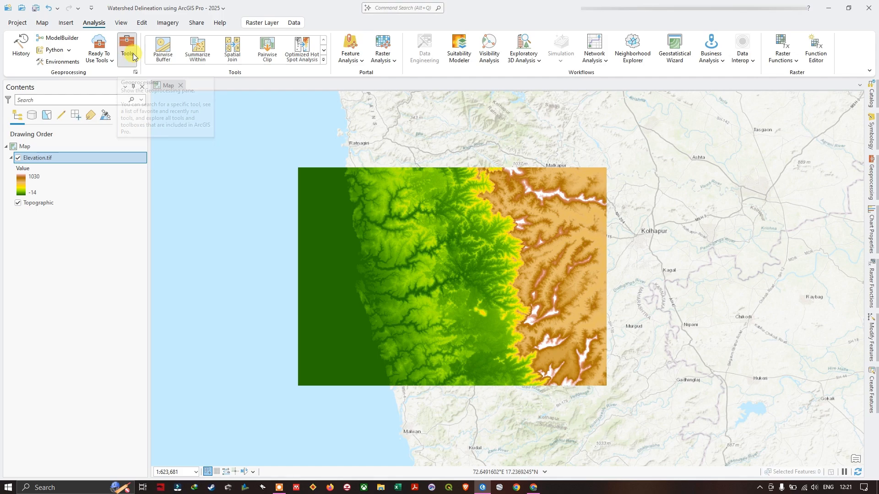
left_click(872, 197)
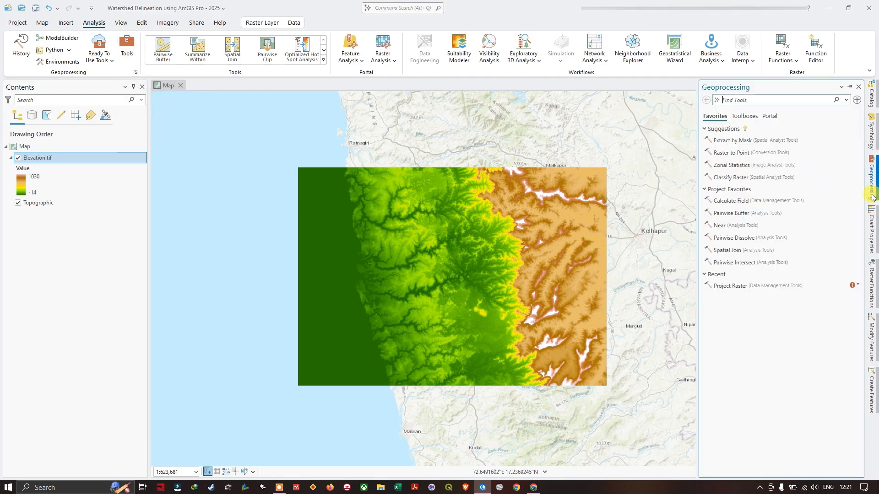
left_click(732, 99)
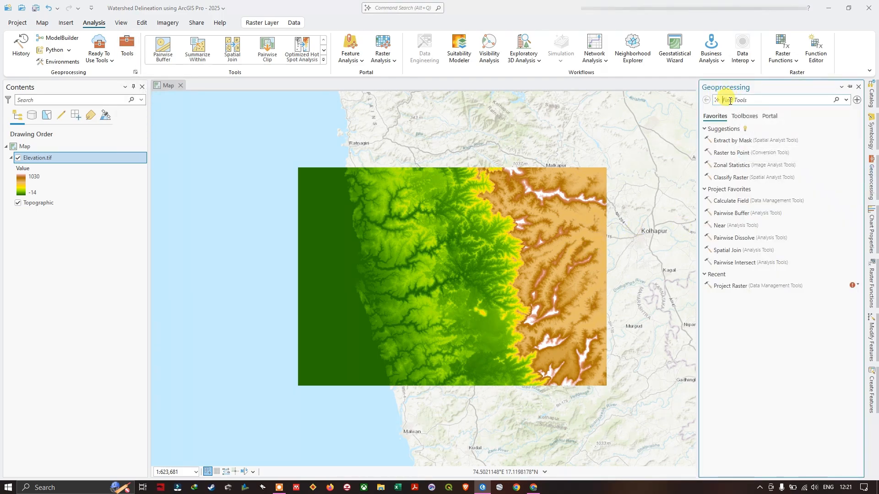
type("project")
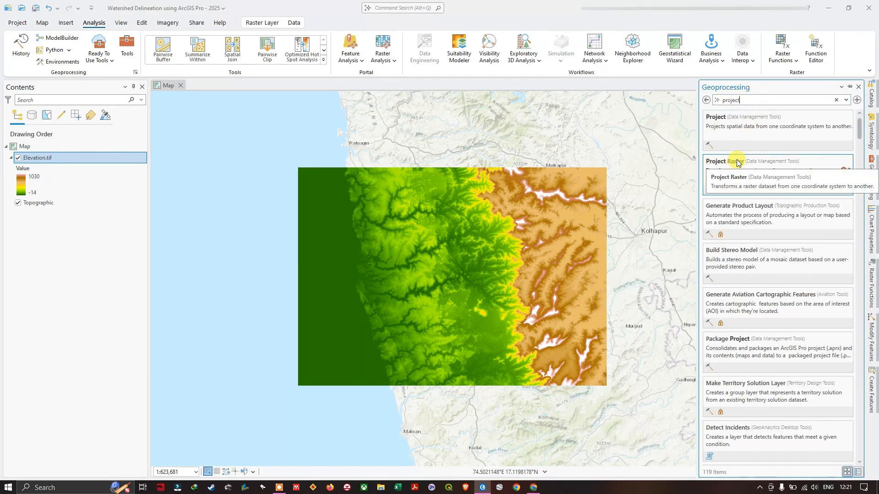
left_click(738, 163)
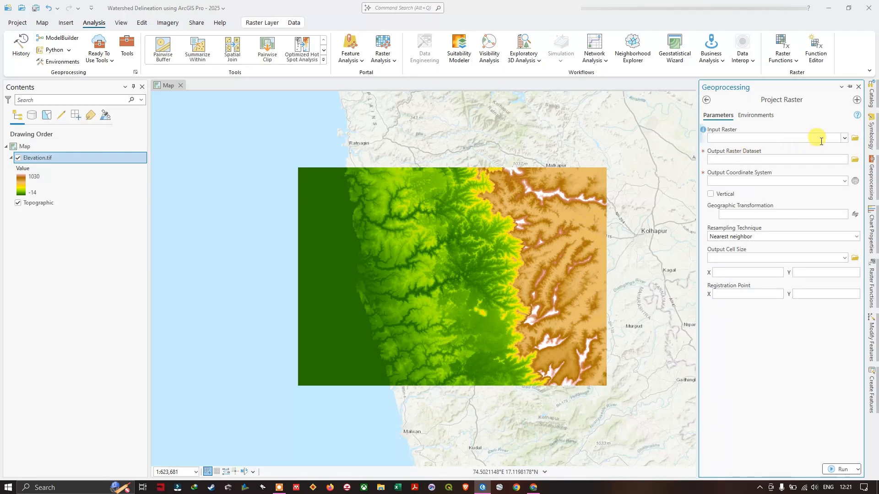
left_click(844, 138)
left_click(740, 150)
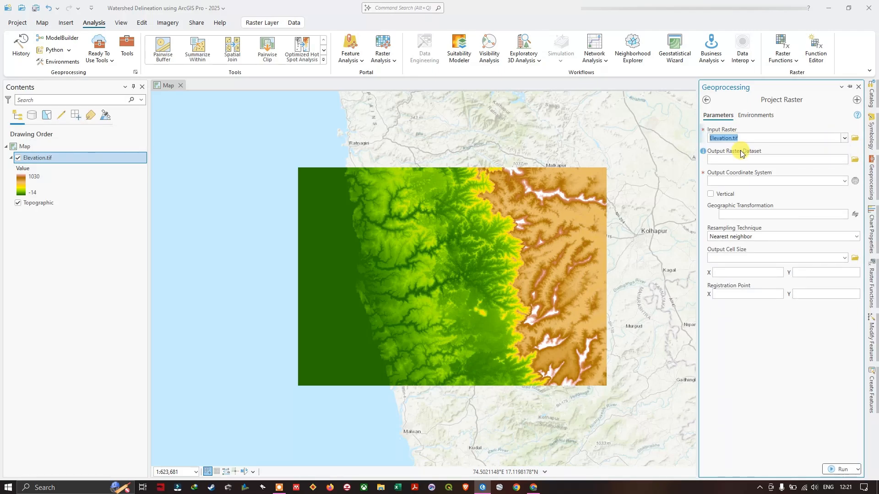
Step: Set the output raster dataset to Proj_Elevation.tif in the GIS_Madras\Data\Data folder on drive E
left_click(854, 160)
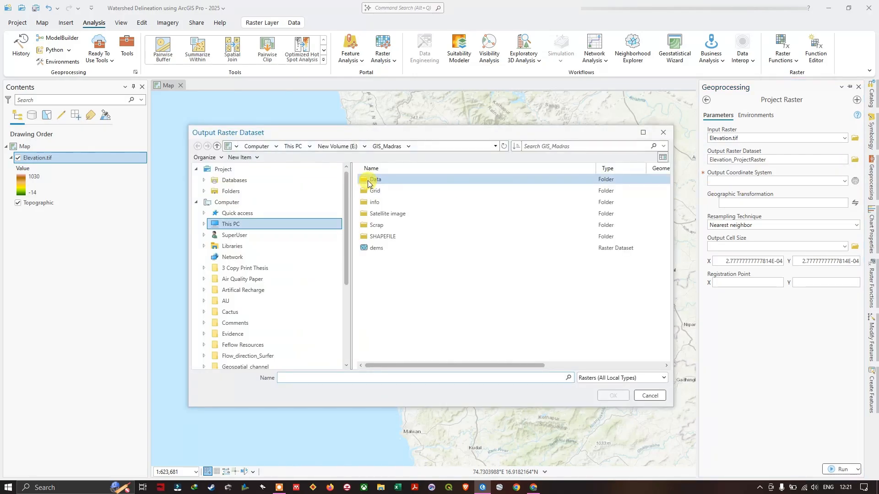
double_click(382, 182)
double_click(383, 181)
left_click(383, 181)
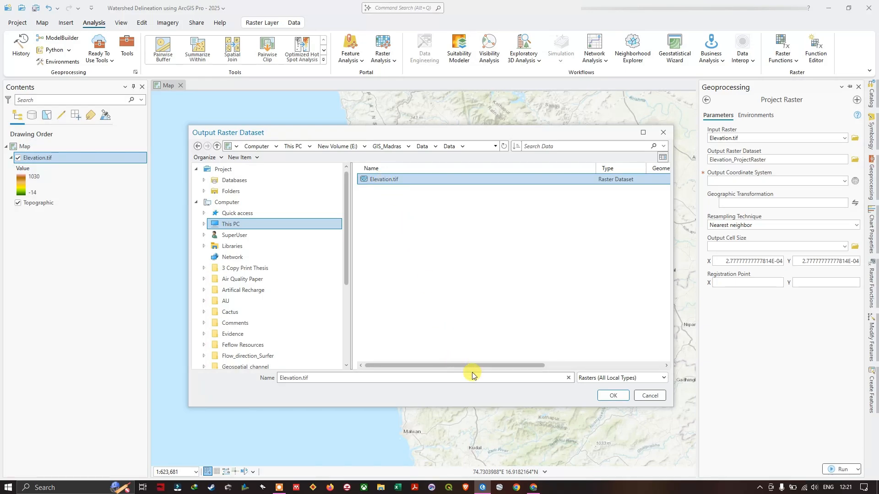
left_click(286, 378)
type("Proj_")
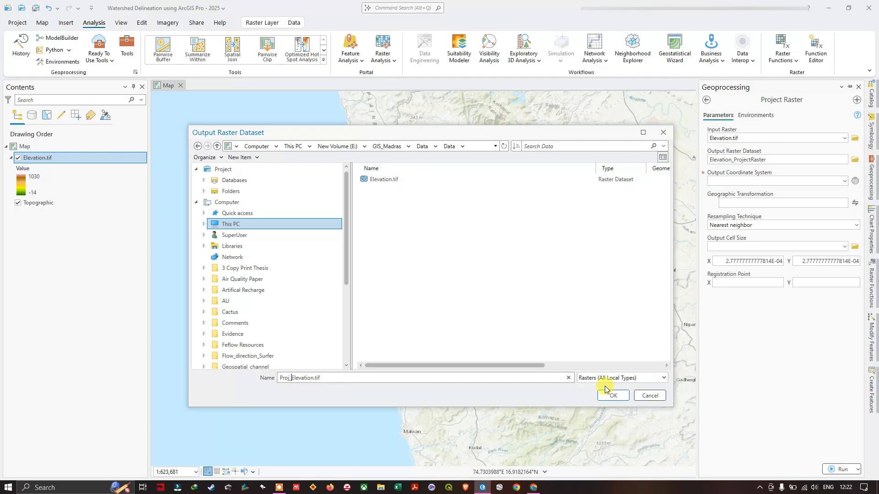
left_click(613, 395)
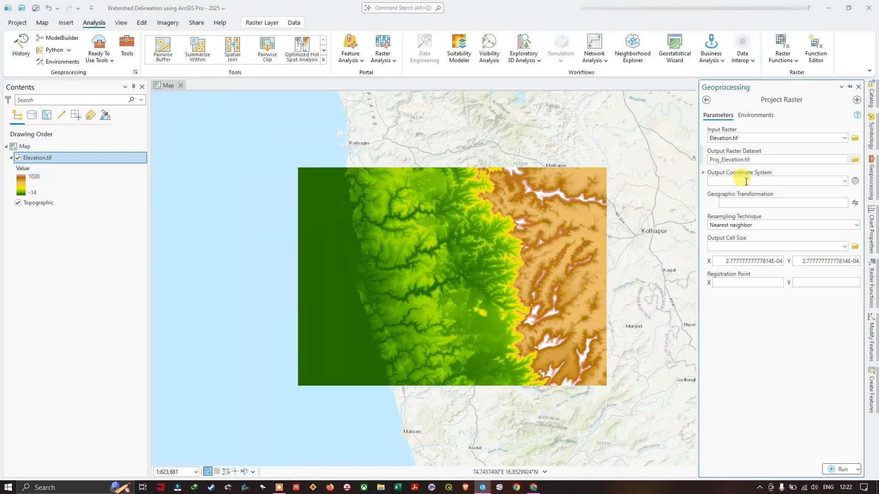
Step: Set the output coordinate system to the projected UTM system WGS 1984 UTM Zone 43N in the Northern Hemisphere
left_click(855, 181)
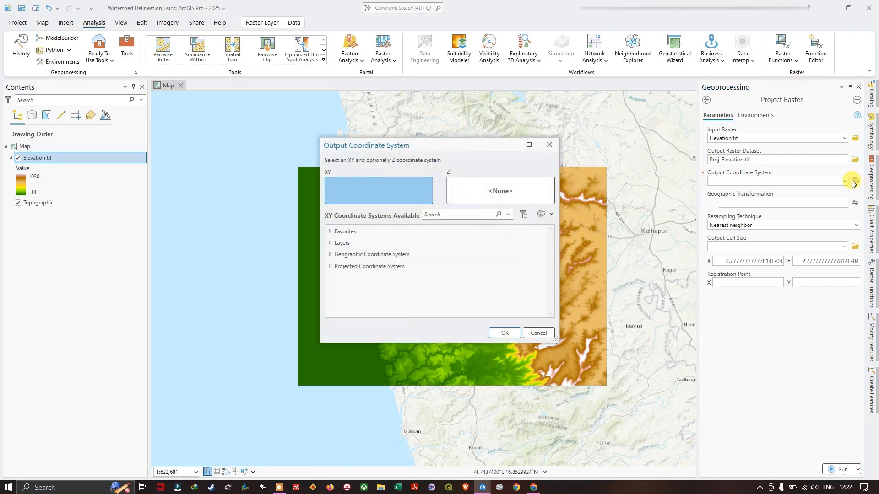
left_click(329, 267)
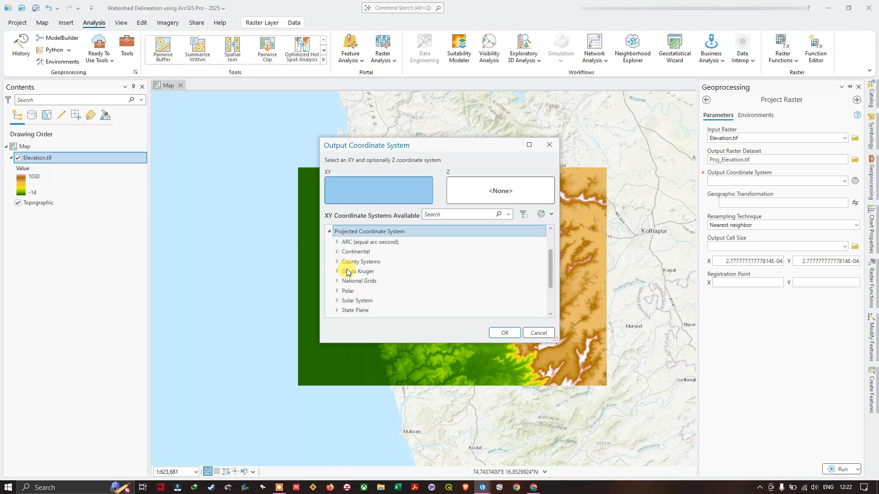
scroll(373, 282, "down", 2)
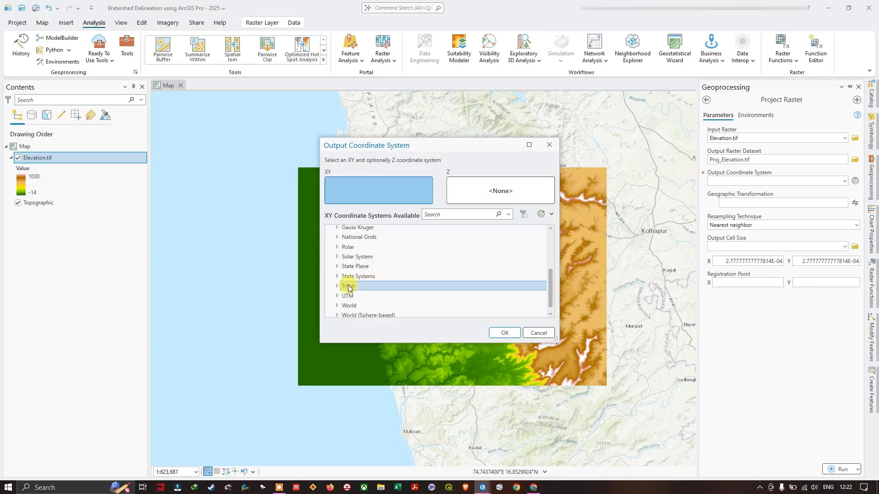
left_click(337, 296)
scroll(366, 289, "down", 3)
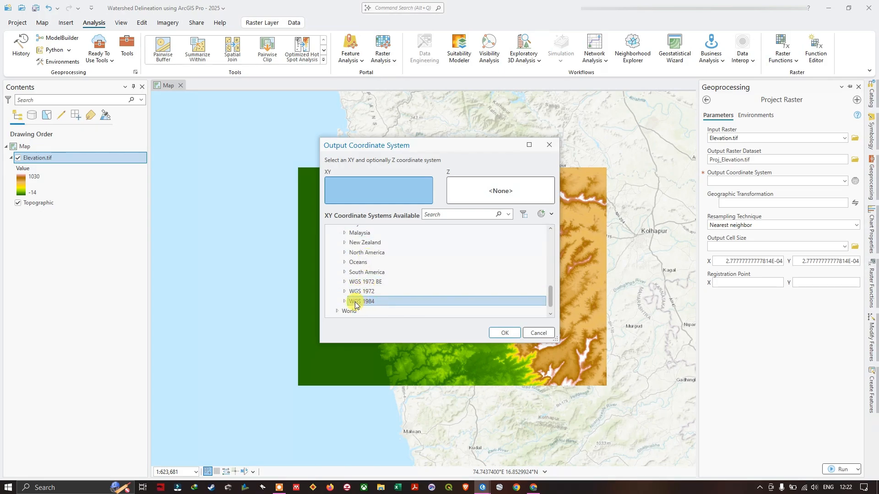
left_click(345, 301)
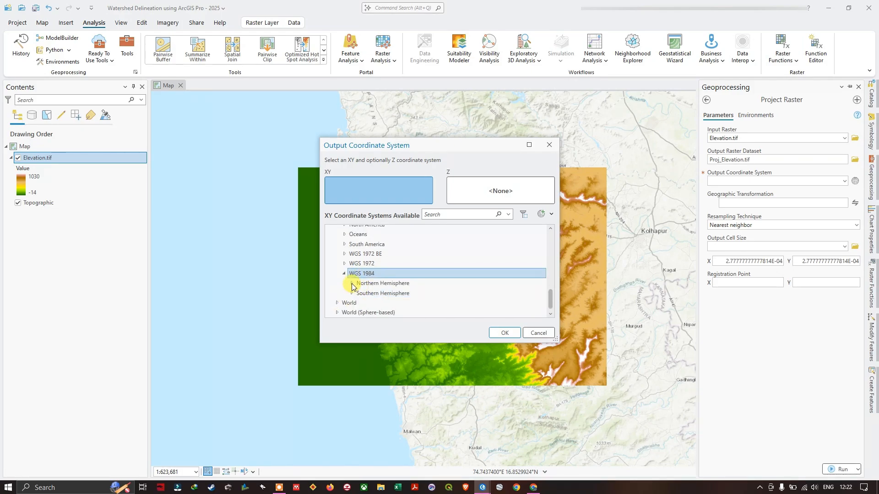
left_click(352, 284)
scroll(402, 276, "down", 2)
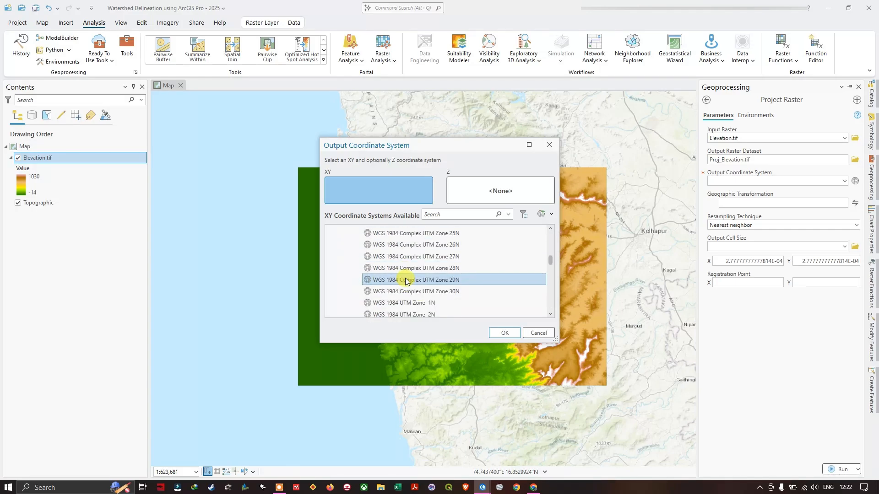
scroll(425, 270, "down", 3)
scroll(440, 262, "down", 7)
scroll(441, 262, "down", 4)
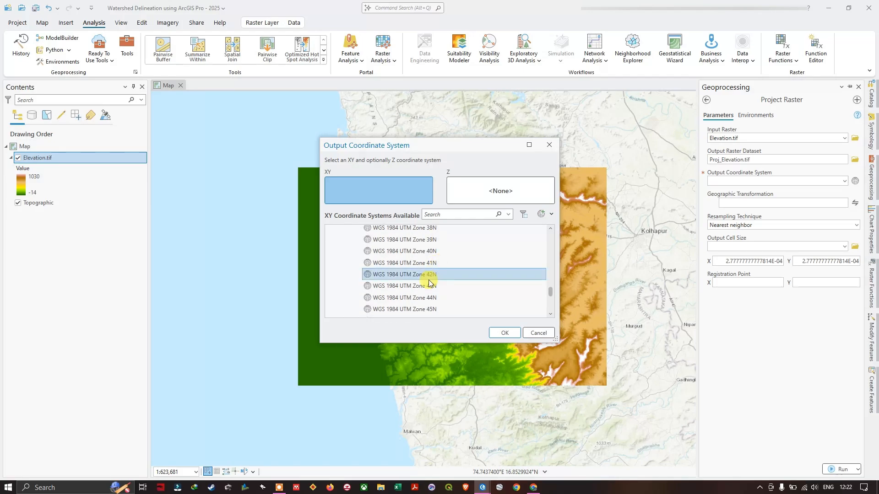
left_click(433, 286)
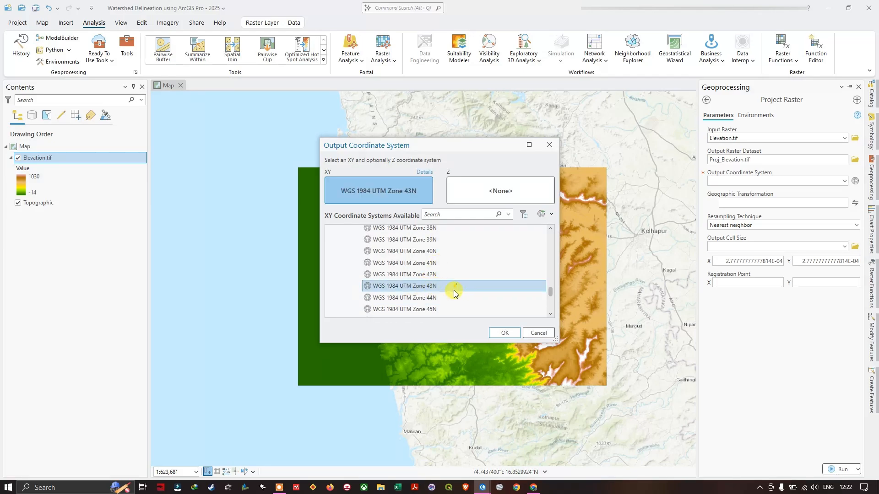
left_click(504, 334)
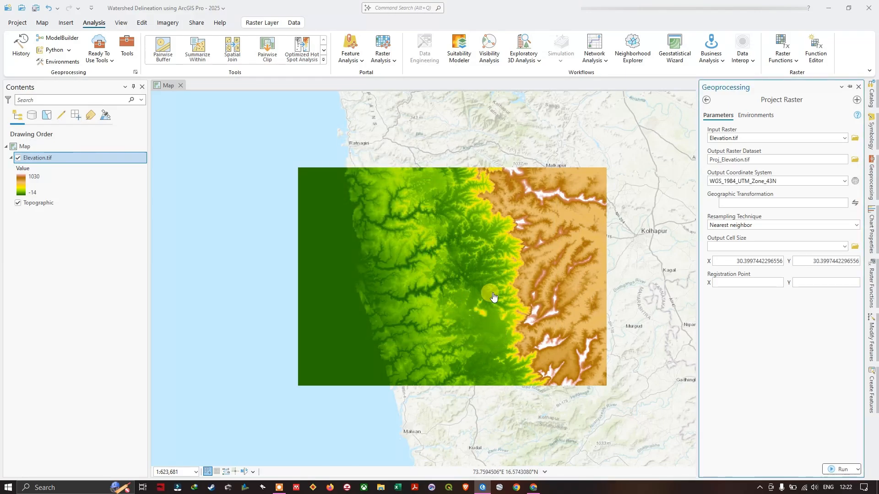
Step: Switch between the UTM Grid Zones of the World page in Chrome and the ArcGIS Pro map to check the raster's UTM zone
left_click(533, 487)
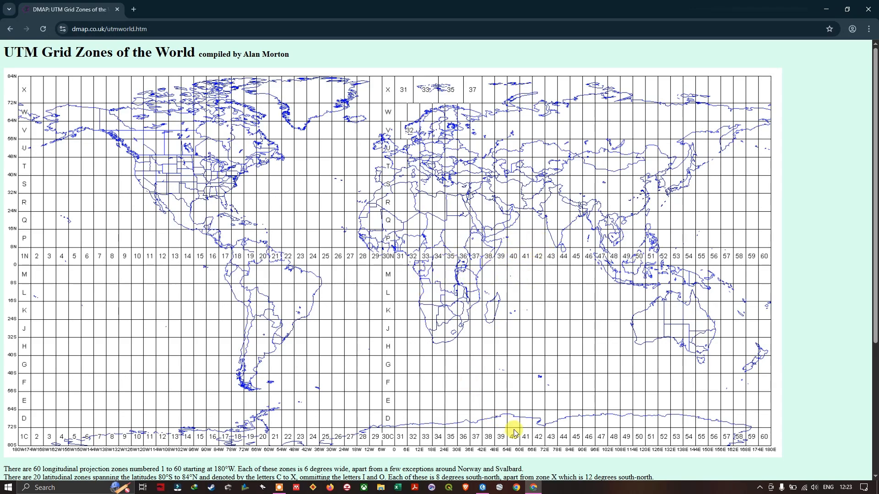
left_click(483, 487)
scroll(497, 291, "down", 4)
scroll(497, 292, "down", 5)
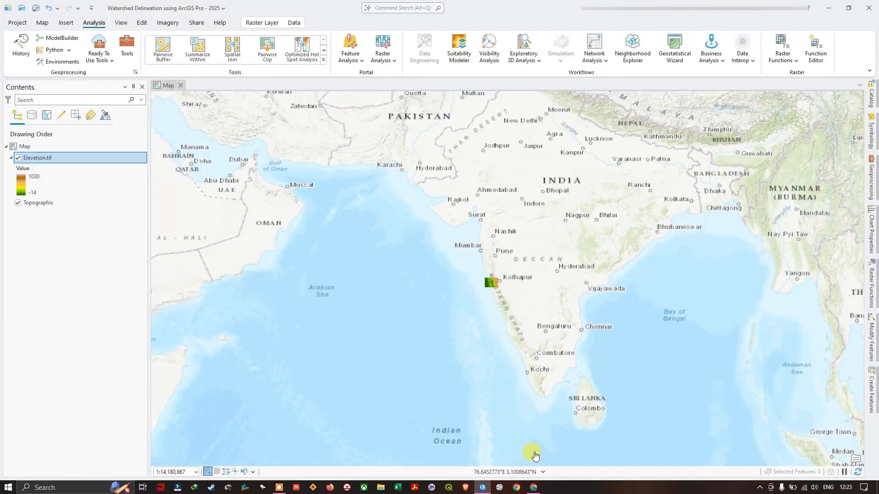
left_click(533, 488)
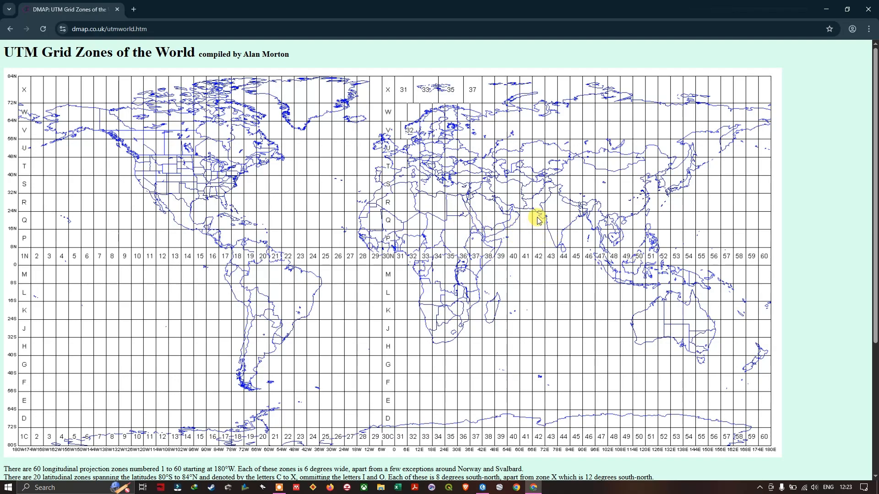
left_click(482, 488)
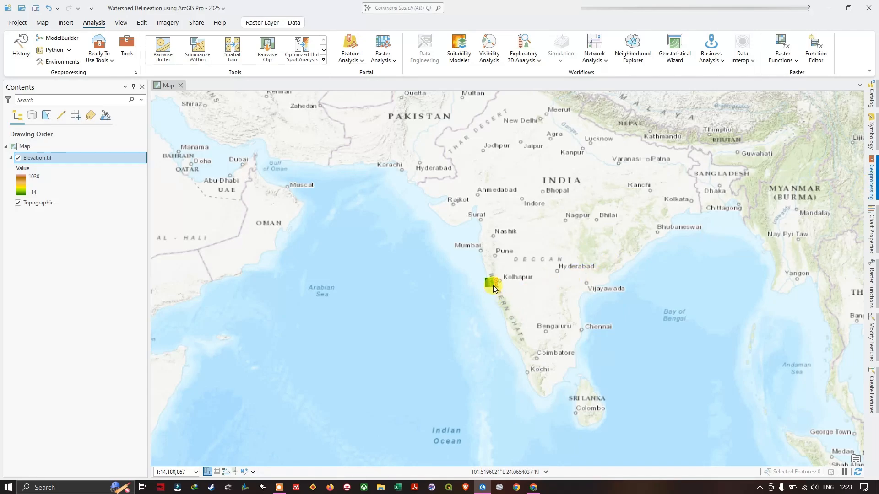
Step: Run Project Raster with nearest neighbor resampling and select the resulting Proj_Elevation.tif layer
scroll(493, 285, "up", 5)
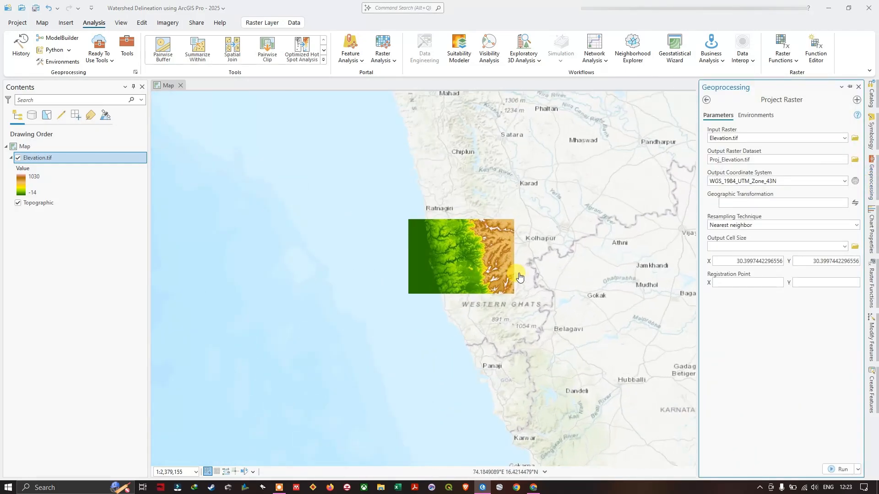
scroll(519, 277, "up", 3)
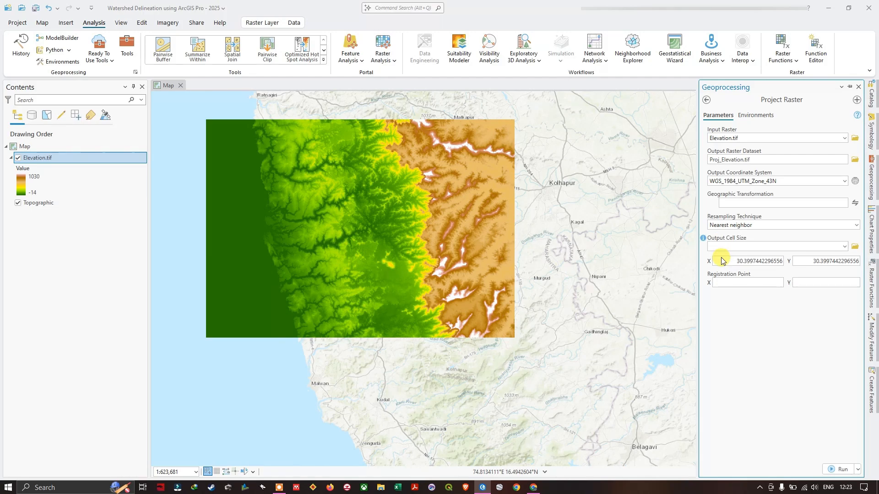
left_click(842, 470)
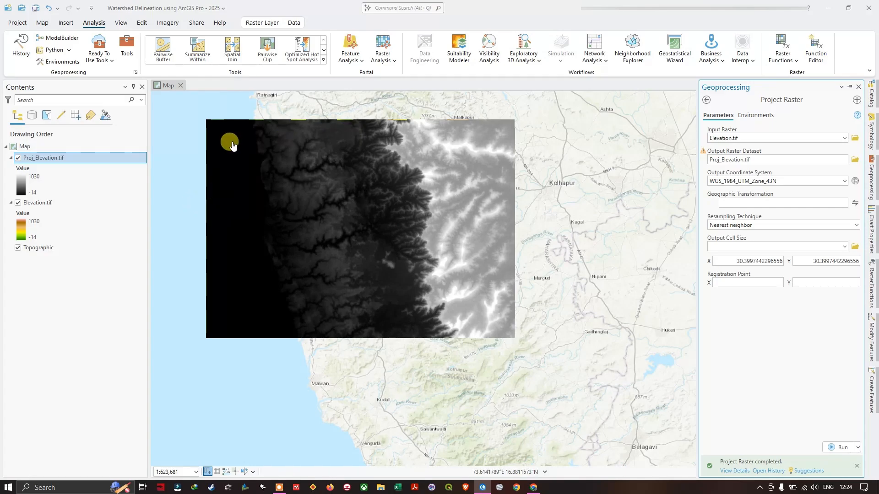
left_click(84, 159)
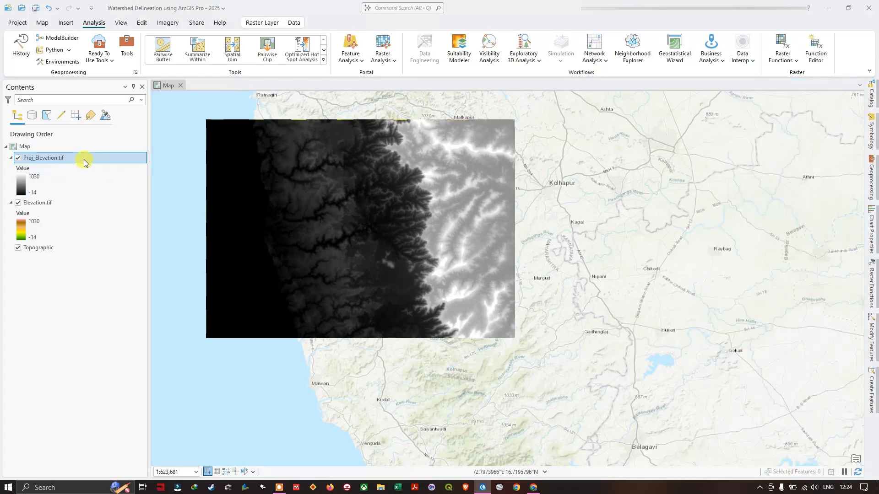
Step: Examine the spatial reference and raster information, including the cell size, in the Proj_Elevation.tif layer's properties
right_click(91, 157)
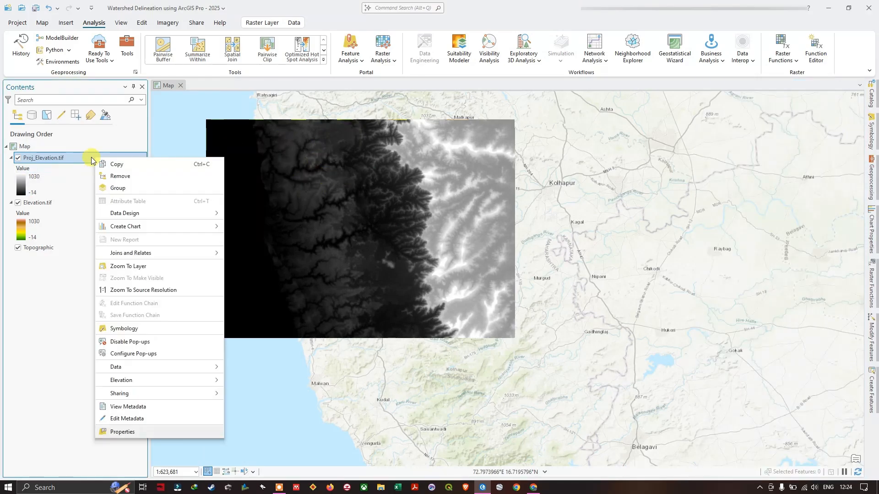
left_click(145, 431)
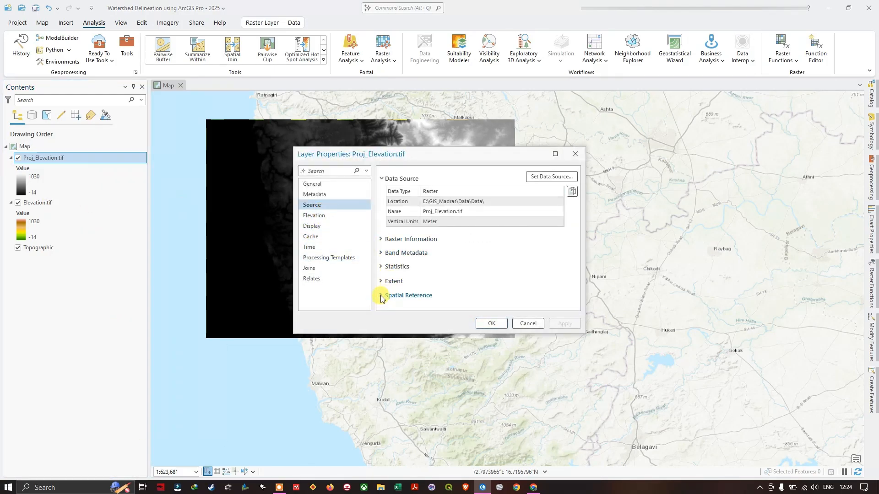
left_click(380, 295)
scroll(439, 280, "down", 3)
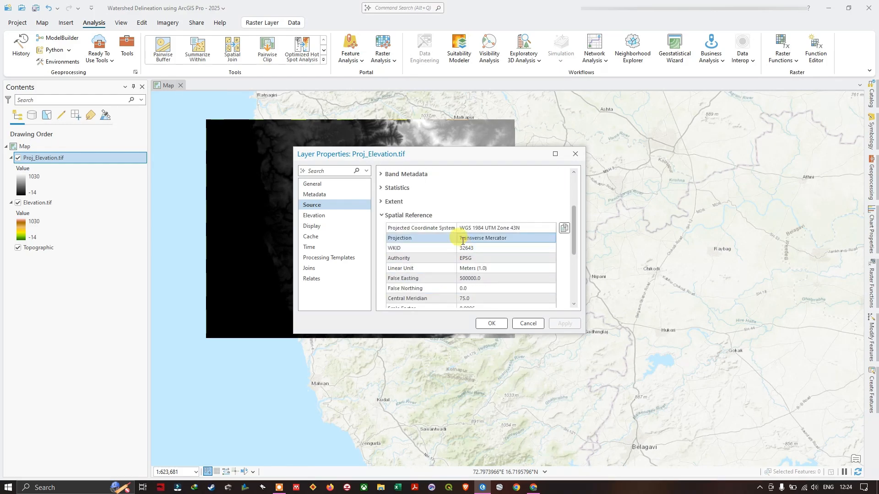
scroll(463, 241, "down", 3)
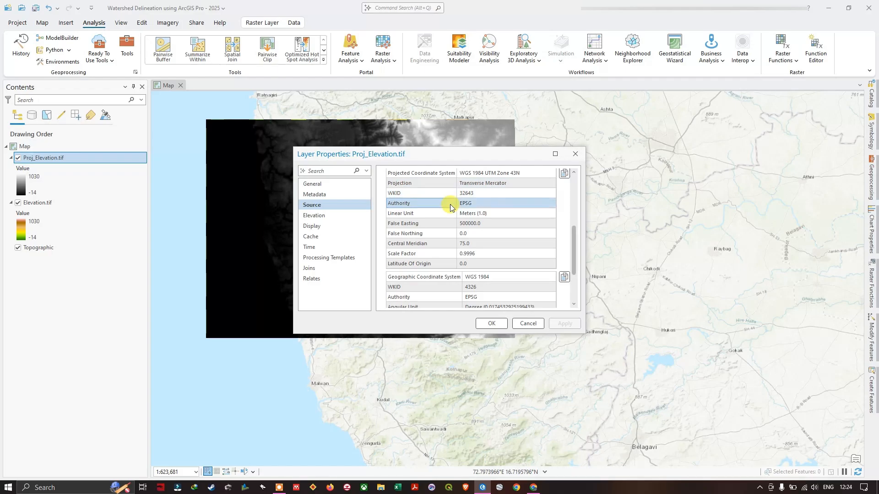
scroll(450, 204, "up", 3)
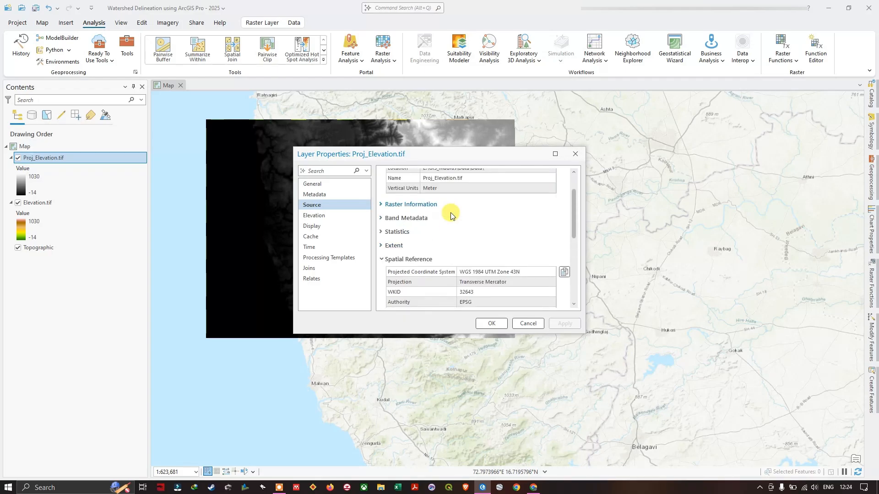
left_click(381, 205)
left_click(455, 247)
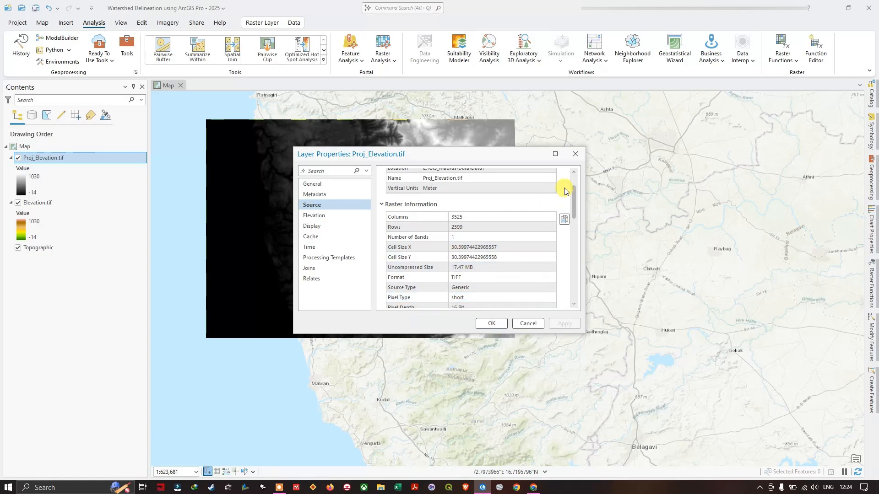
left_click(578, 153)
left_click_drag(392, 241, 503, 268)
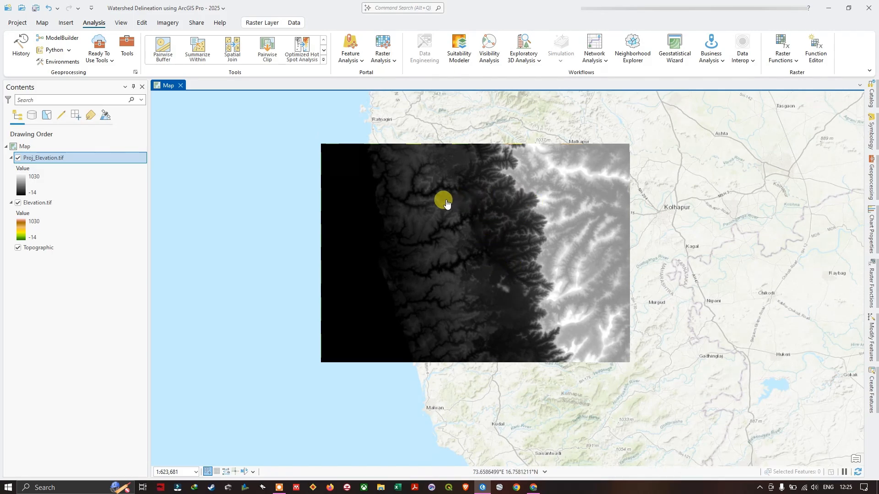
Step: Search the geoprocessing tools for "fill sink" and open the Fill tool from the Spatial Analyst Hydrology toolset
left_click(127, 55)
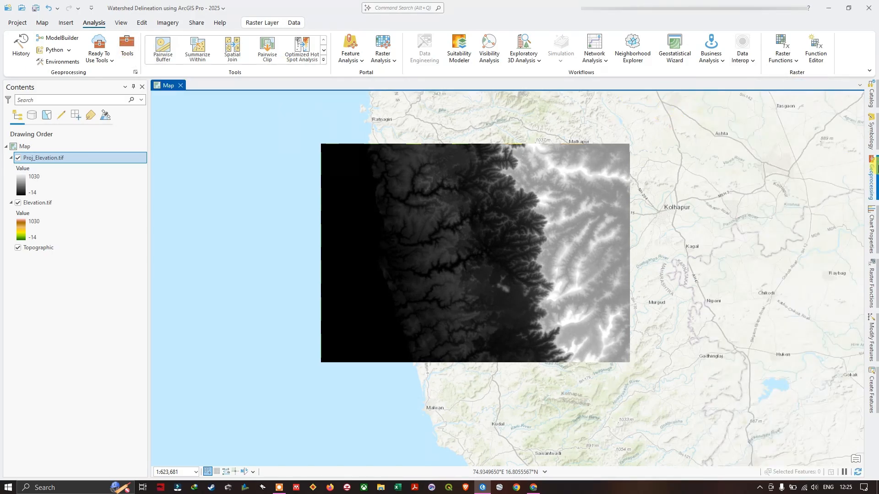
left_click(873, 168)
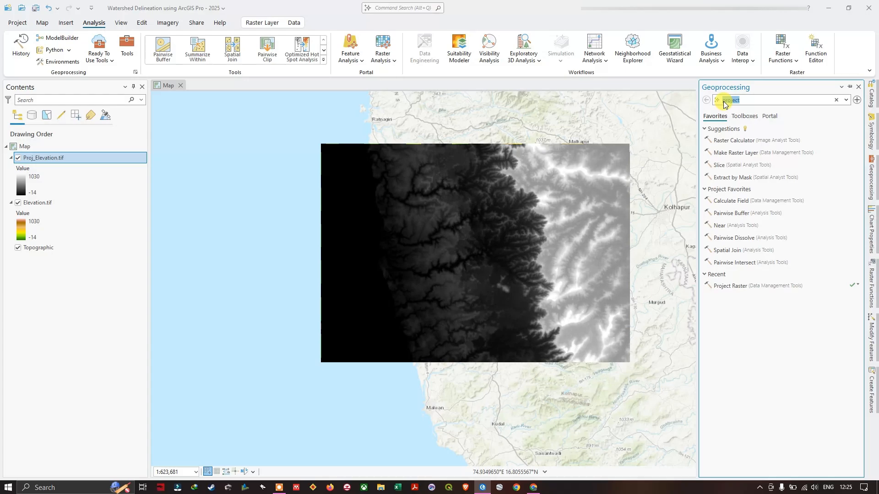
type("fill sink")
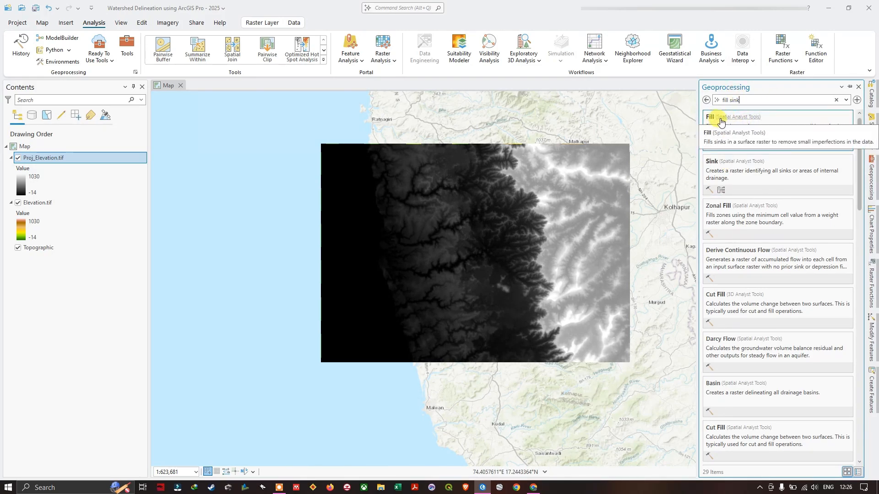
left_click(717, 118)
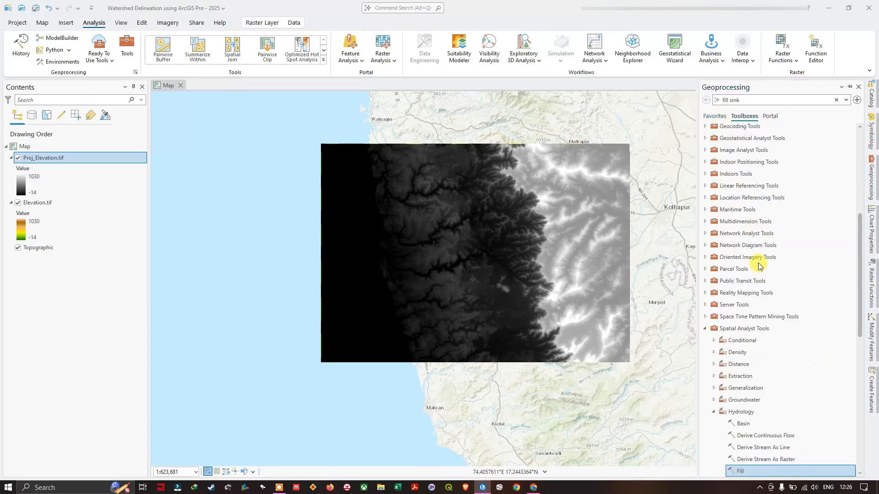
scroll(753, 251, "down", 3)
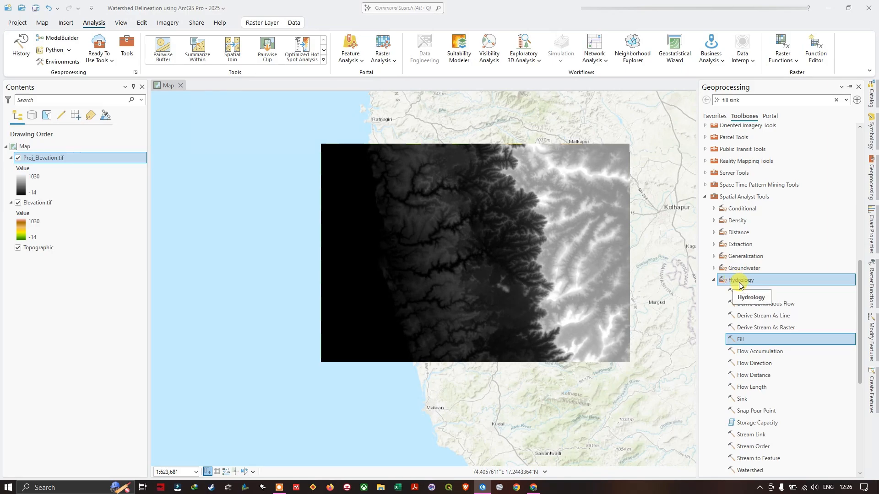
double_click(741, 341)
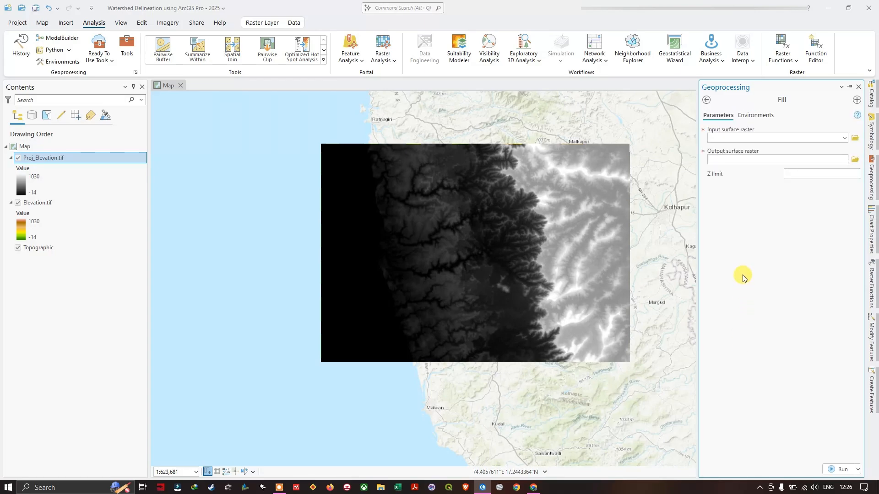
Step: Set Fill's input surface raster to Proj_Elevation.tif and its output to Fill.tif in the GIS_Madras\Data\Data folder on drive E
left_click(843, 138)
left_click(751, 149)
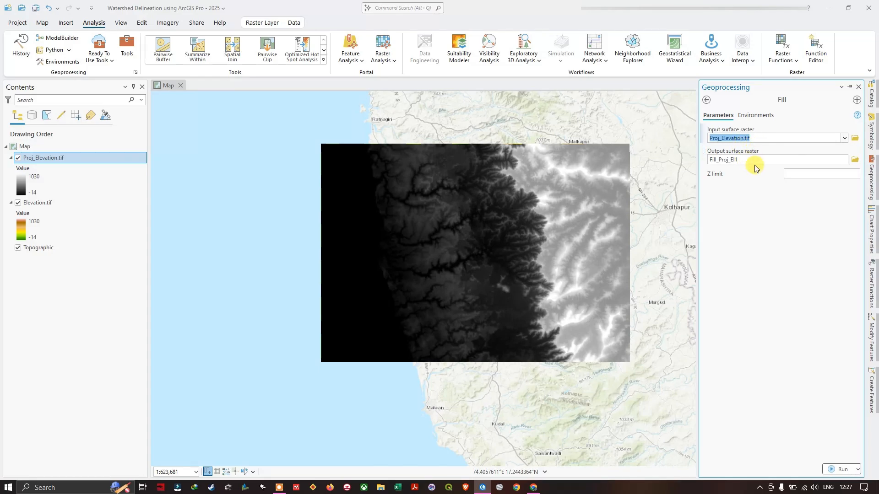
left_click(854, 161)
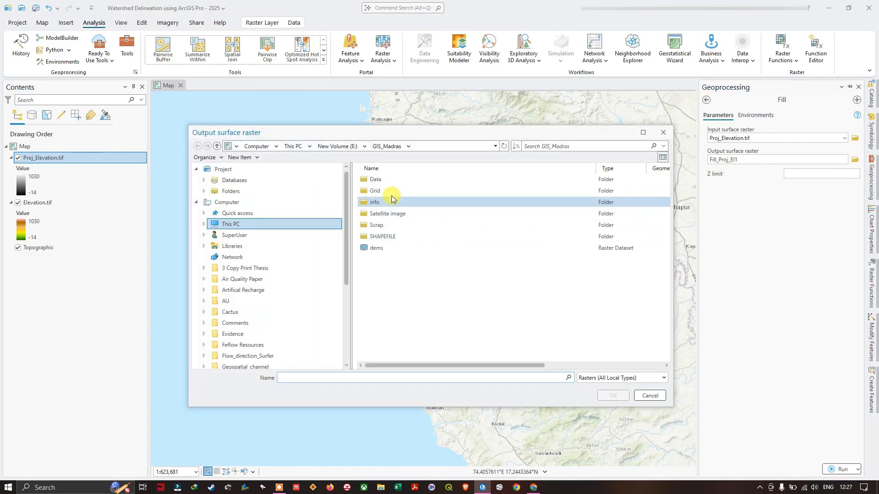
double_click(388, 181)
double_click(388, 180)
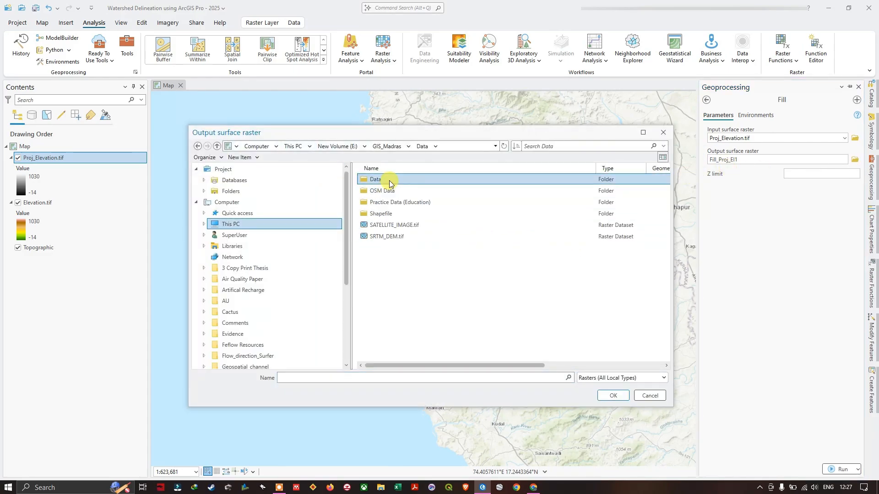
left_click(404, 193)
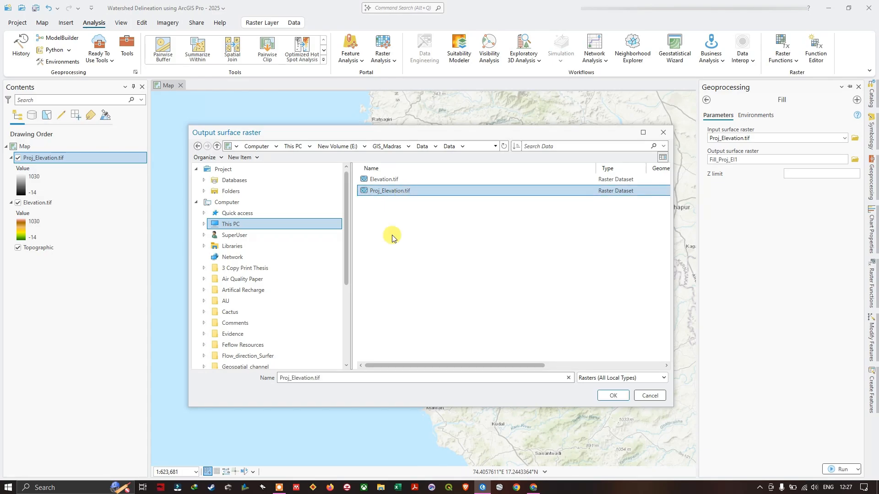
left_click_drag(281, 378, 315, 378)
type("Fill")
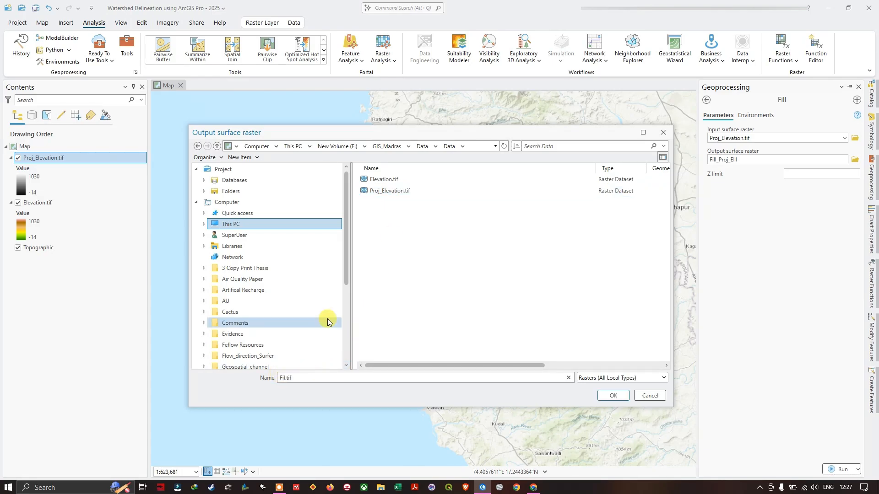
left_click(610, 396)
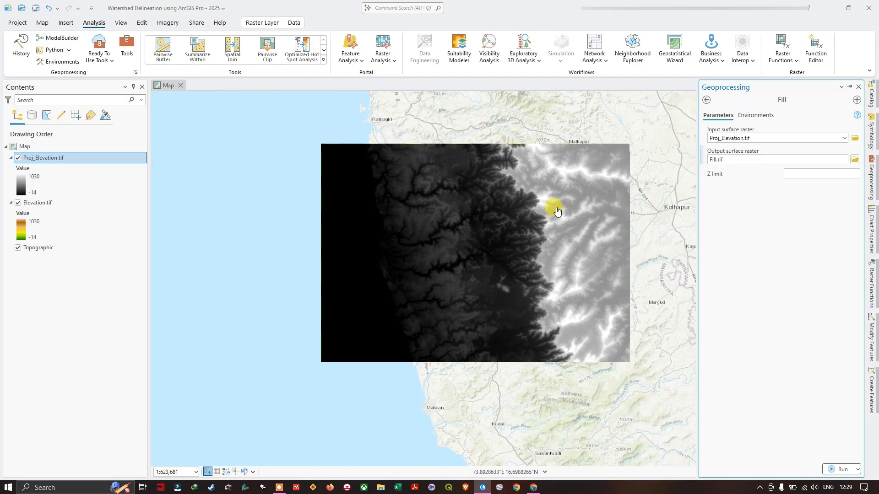
Step: Run the Fill tool on the projected elevation raster without a Z limit
scroll(554, 195, "up", 2)
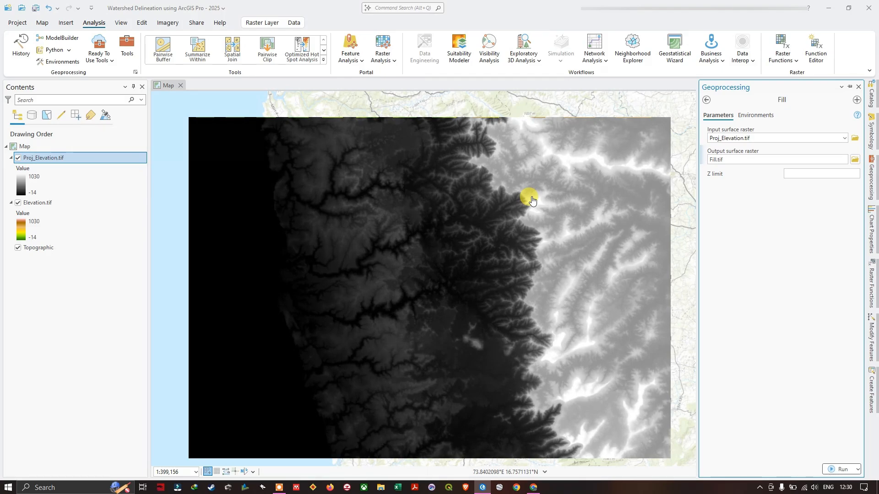
left_click(840, 470)
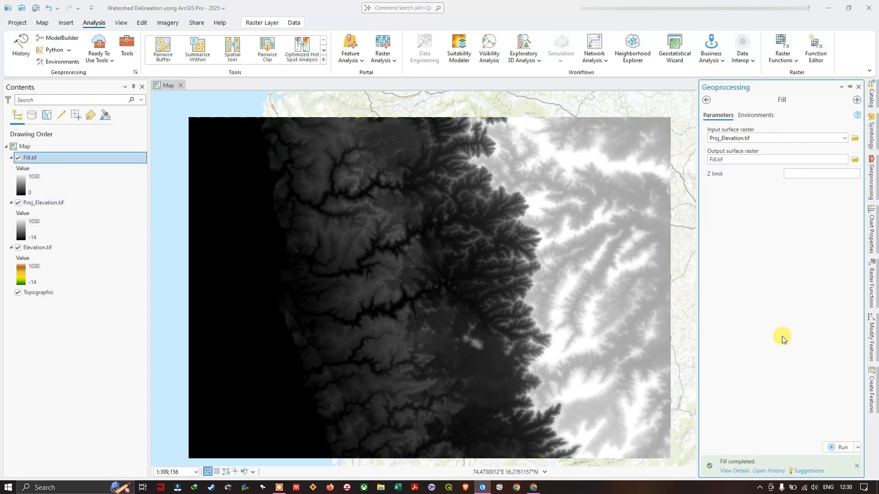
mouse_move(747, 462)
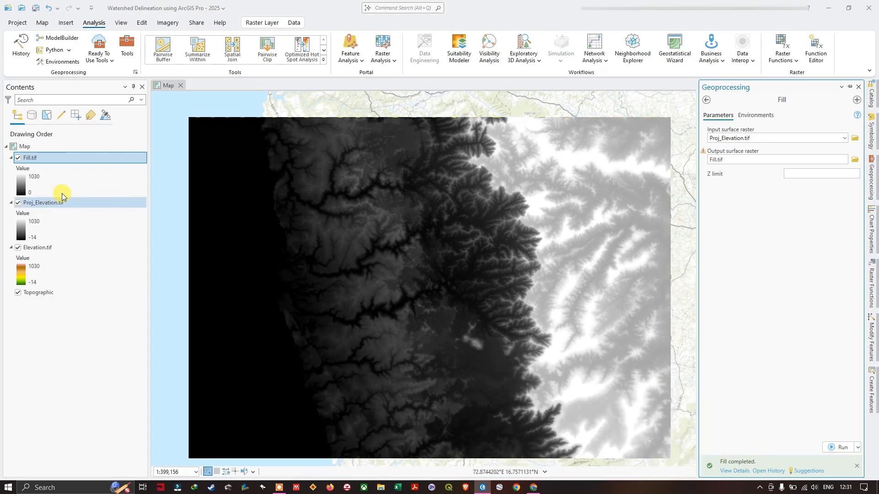
Step: Hide the Proj_Elevation.tif layer and remove it from the map
left_click(18, 202)
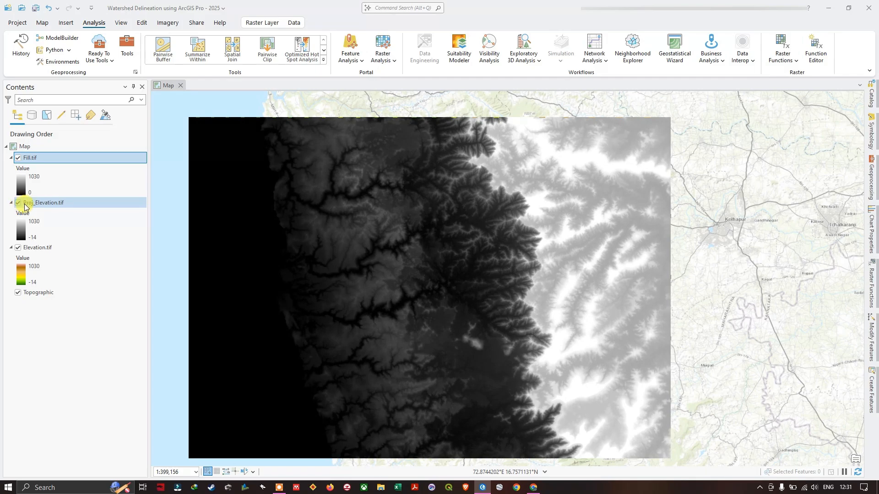
left_click(18, 203)
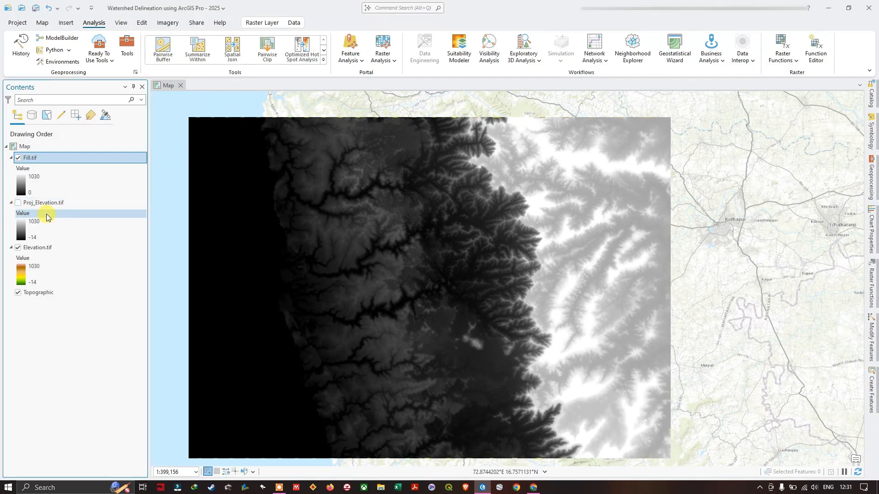
left_click(30, 203)
right_click(30, 203)
left_click(45, 211)
Step: Remove the Elevation.tif layer from the map and undo its removal
left_click(26, 202)
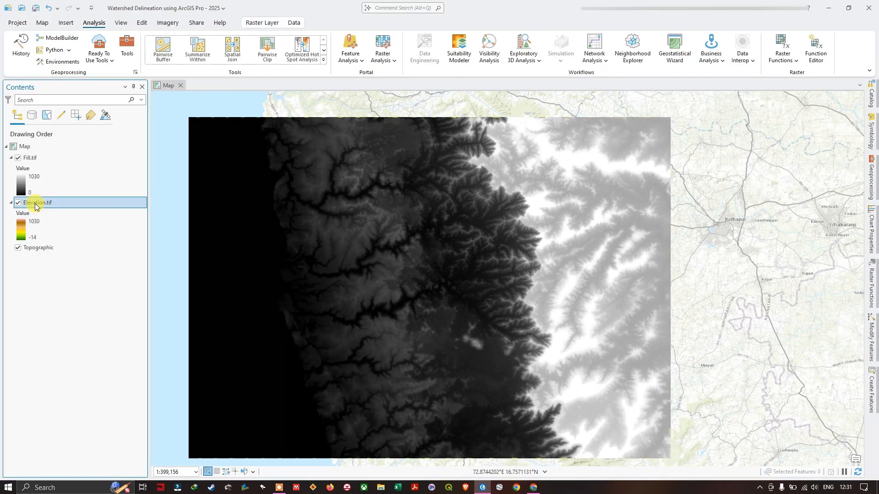
right_click(26, 202)
left_click(50, 200)
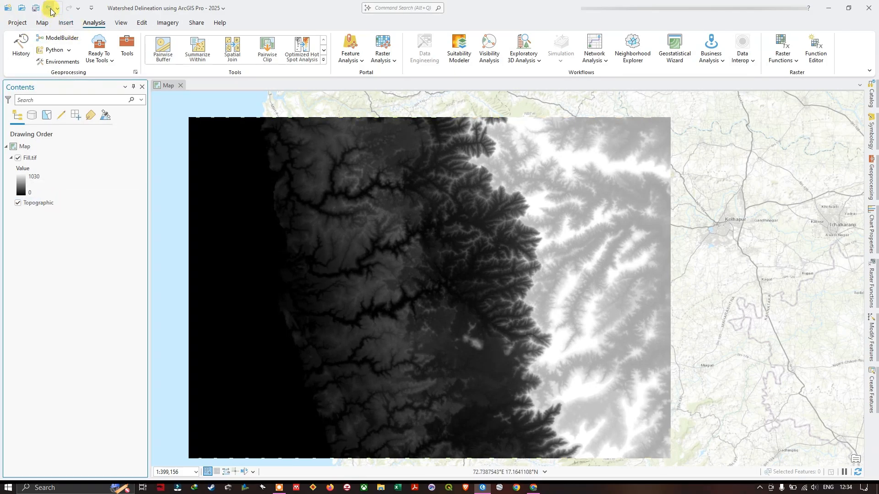
left_click(50, 9)
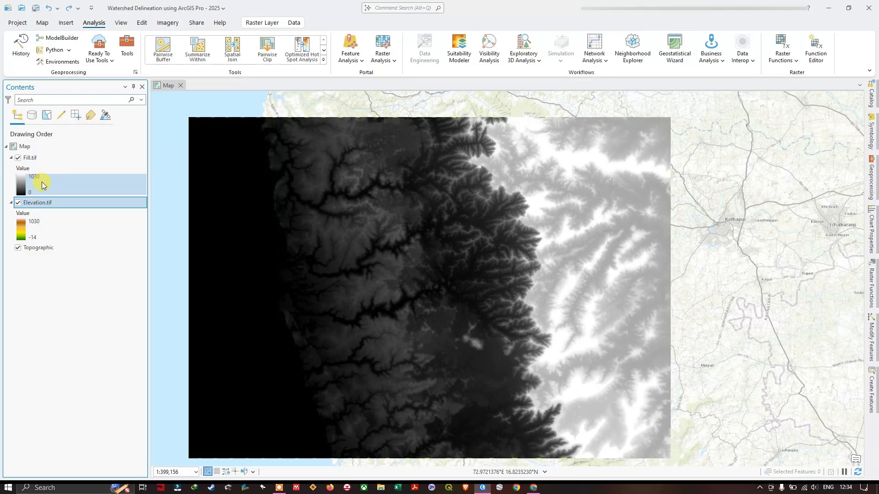
Step: Select the Fill.tif layer and open the Flow Direction tool from the Spatial Analyst Hydrology toolset
left_click(32, 160)
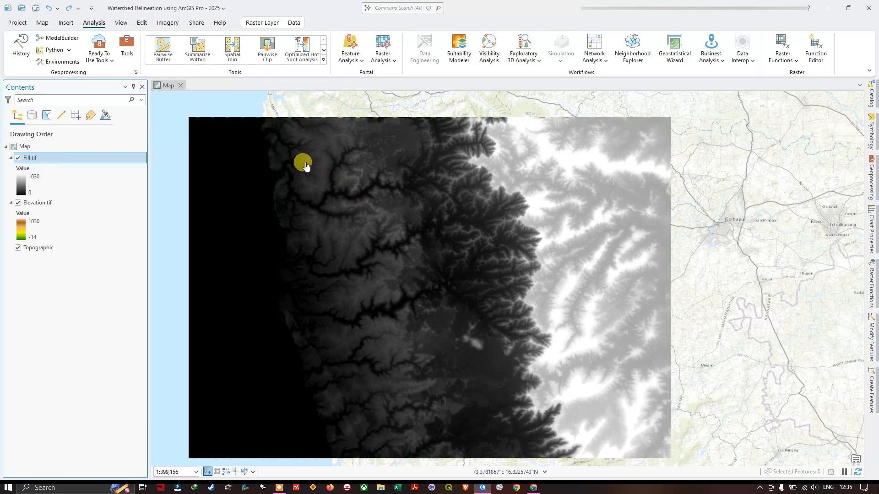
left_click(129, 48)
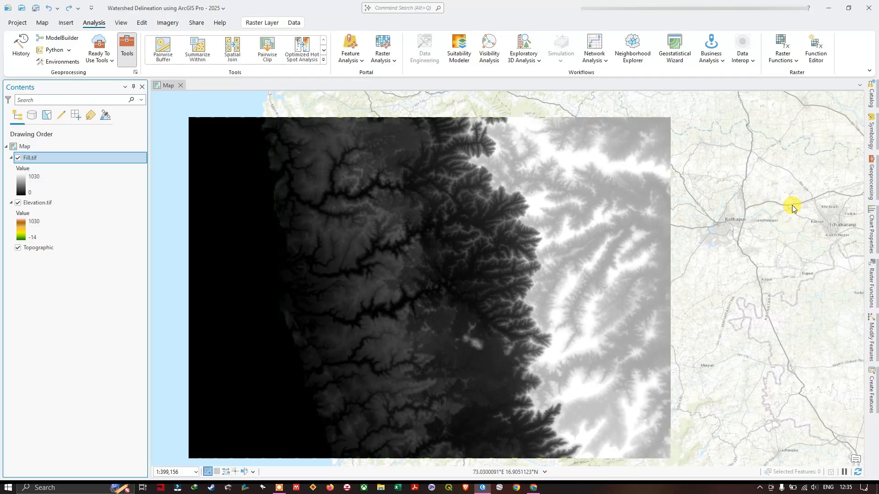
scroll(751, 277, "down", 5)
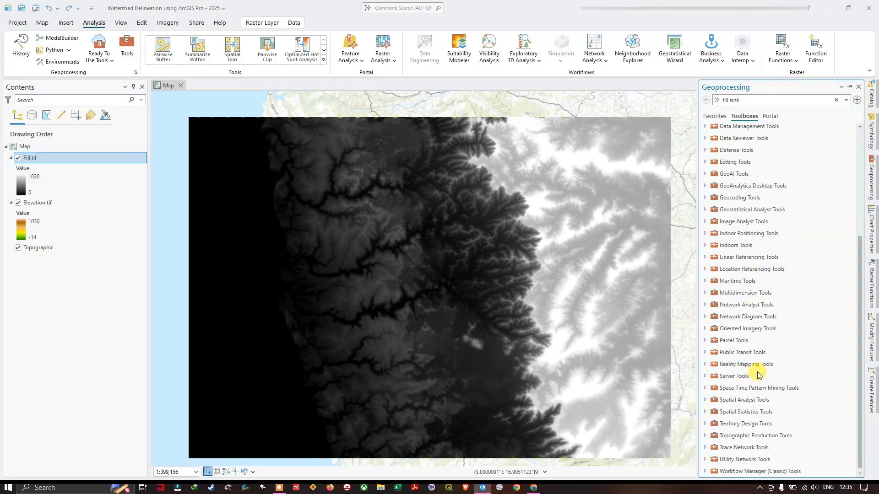
left_click(706, 400)
scroll(732, 367, "down", 5)
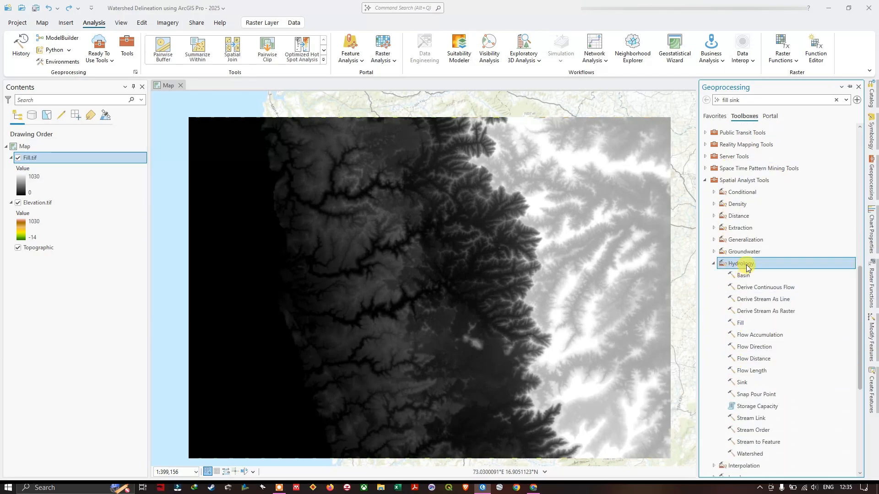
double_click(742, 265)
left_click(714, 265)
left_click(754, 346)
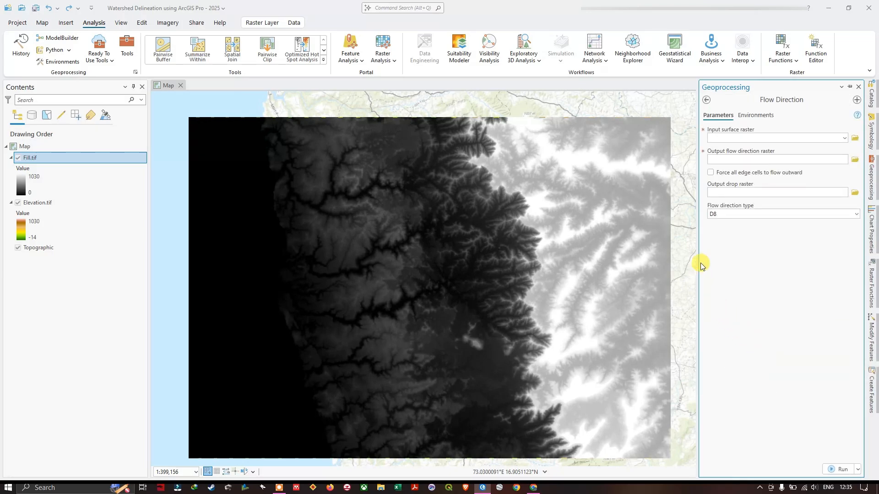
Step: Set Fill.tif as the input surface raster of the Flow Direction tool and D8 as the flow direction type
left_click(843, 139)
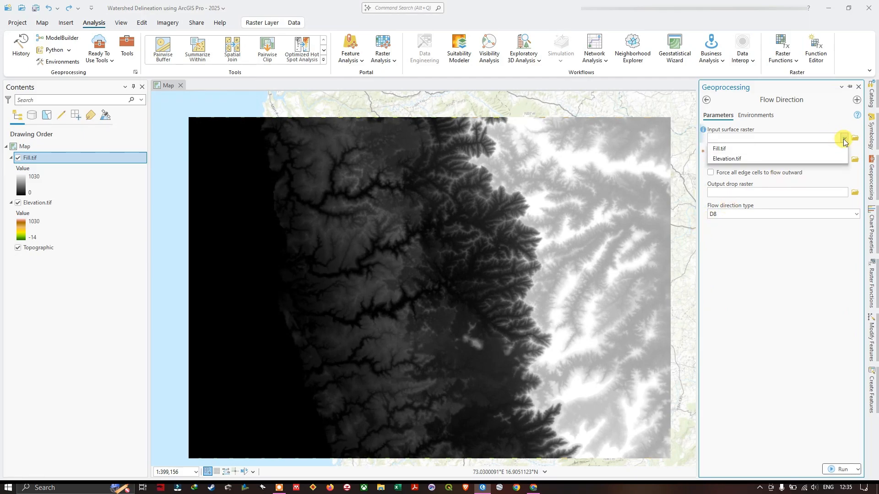
left_click(728, 149)
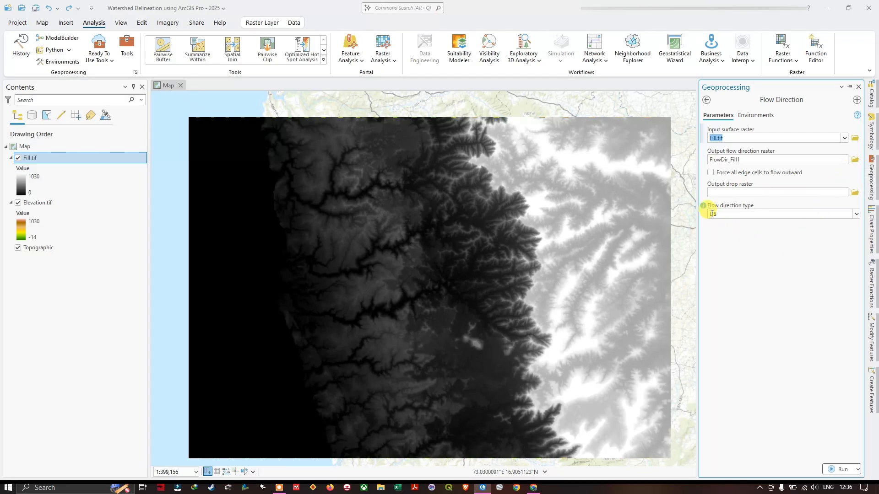
left_click(856, 213)
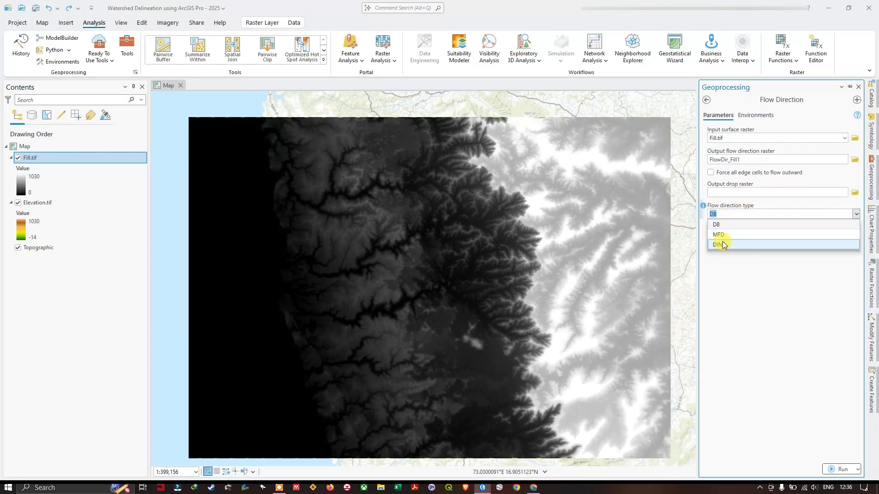
left_click(723, 227)
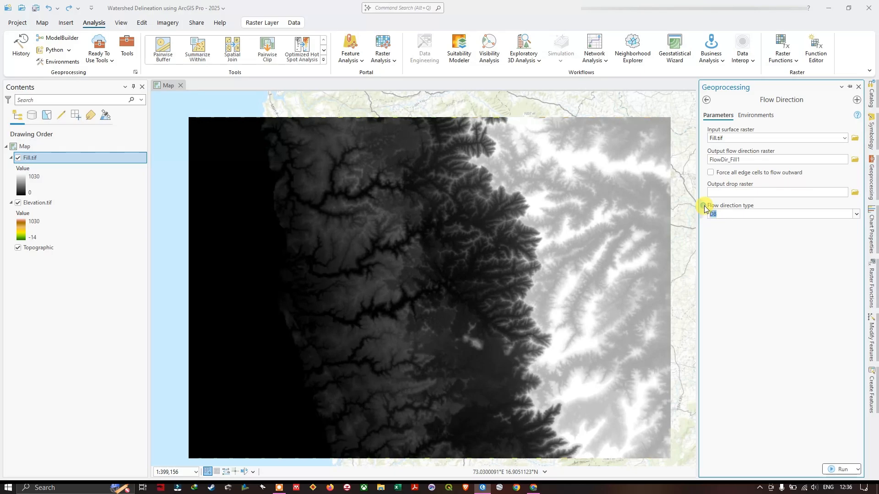
Step: Switch to the browser and study the D8 flow direction explanation and the direction code diagram on ResearchGate
mouse_move(704, 207)
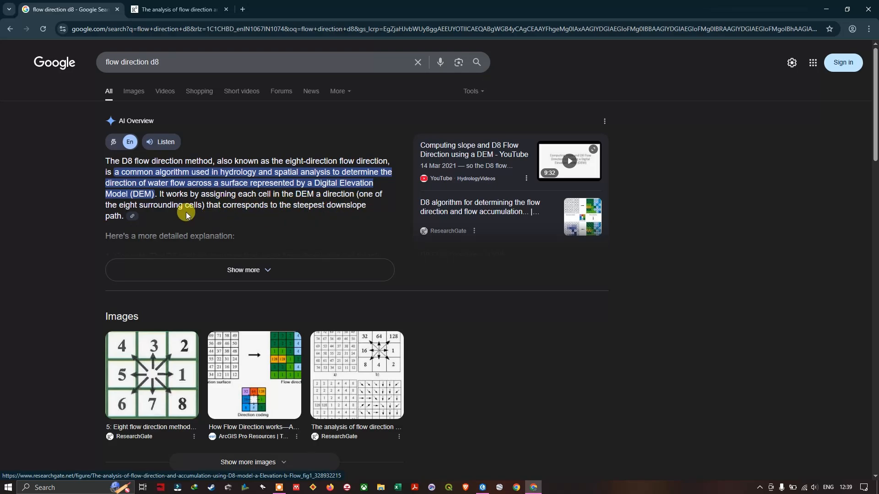
key("ctrl+Tab")
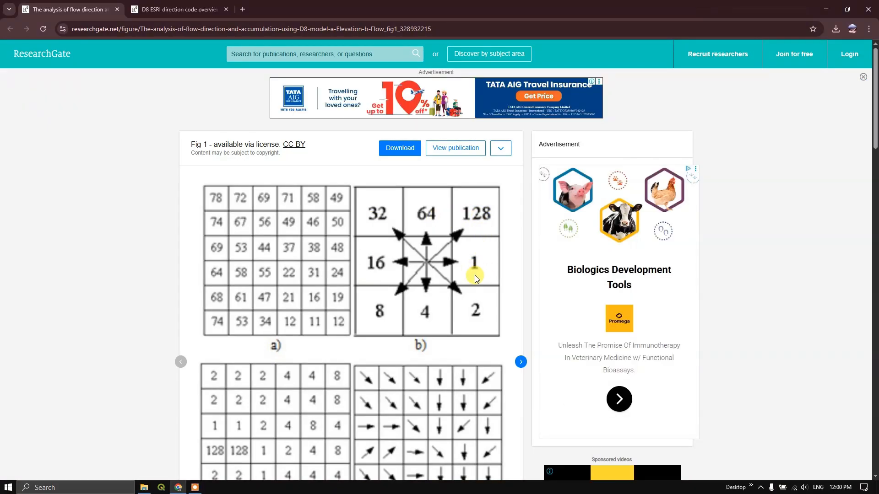
left_click(170, 10)
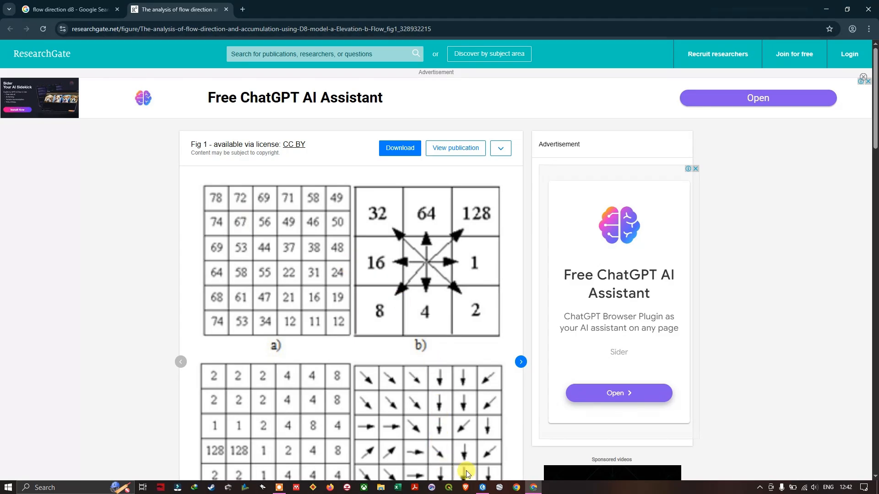
Step: Switch back to ArcGIS Pro and run the Flow Direction tool on Fill.tif
left_click(482, 487)
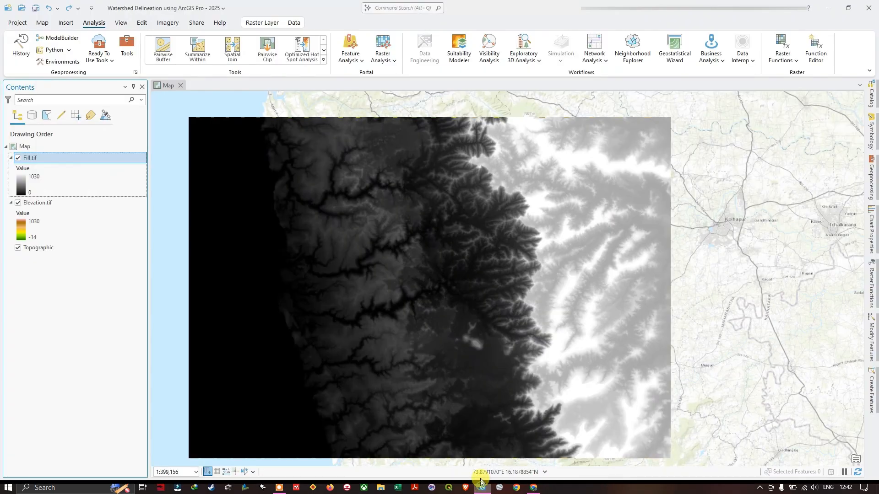
left_click(871, 173)
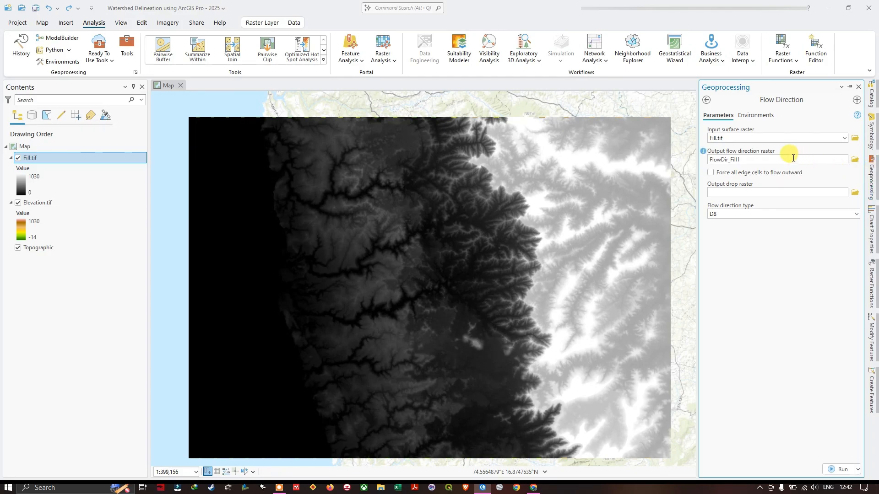
left_click(840, 469)
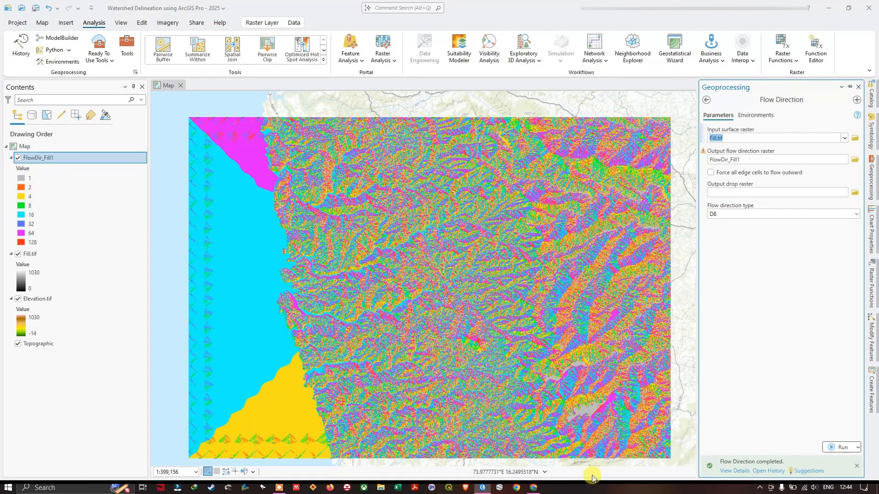
Step: Check the D8 direction codes in the browser diagram and compare them in ArcGIS Pro with the flow direction cells along the river valley
left_click(531, 486)
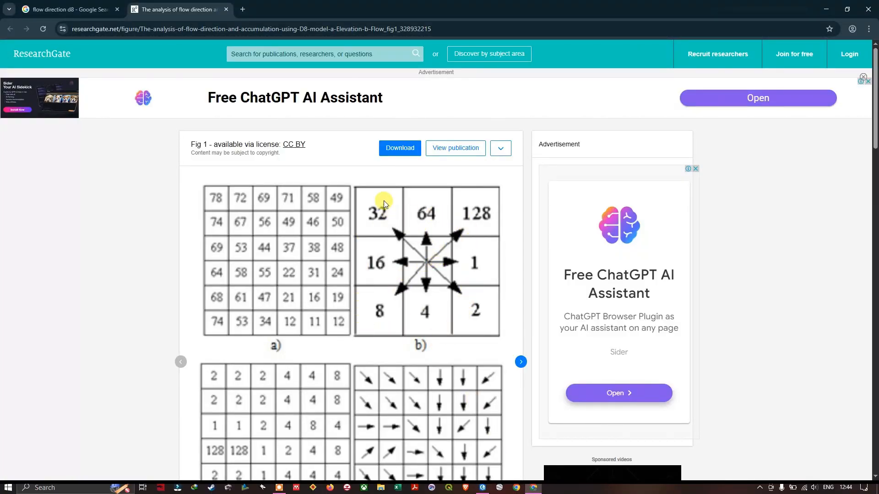
left_click(482, 488)
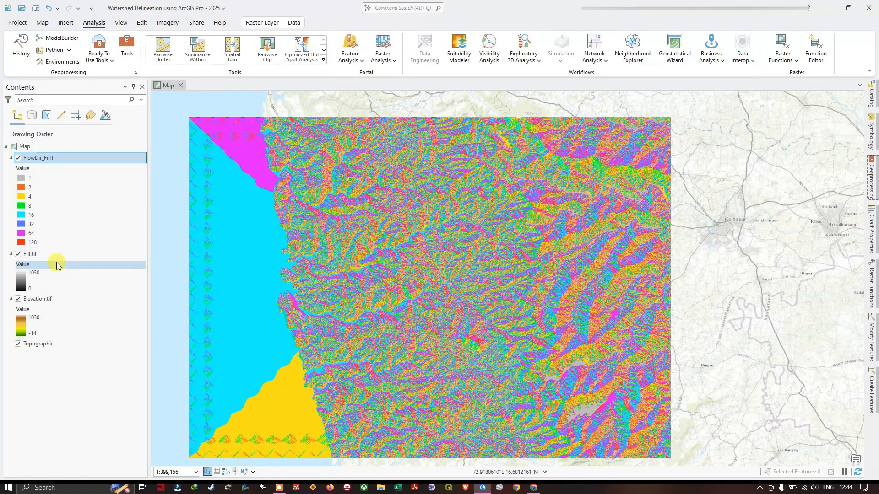
scroll(366, 315, "up", 5)
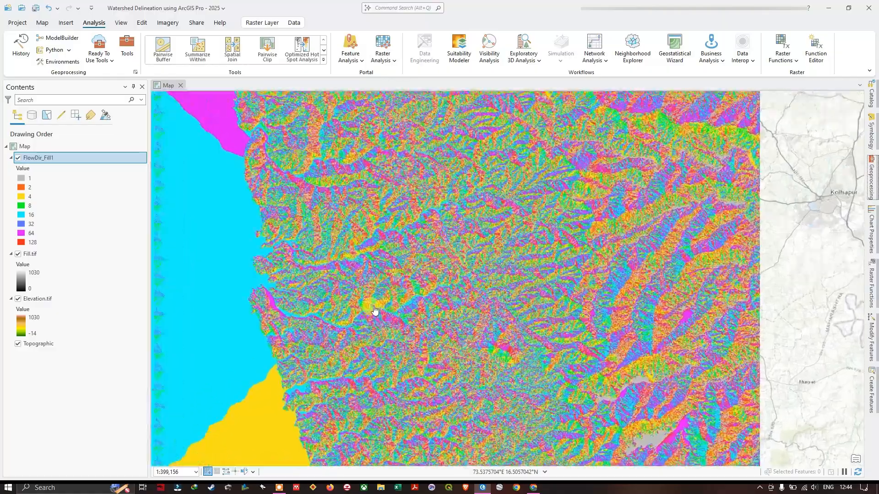
scroll(326, 319, "up", 3)
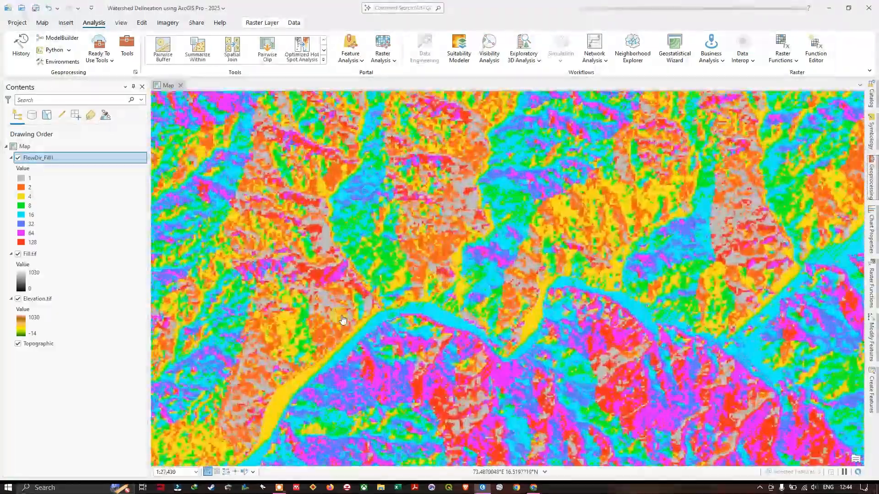
scroll(338, 350, "up", 2)
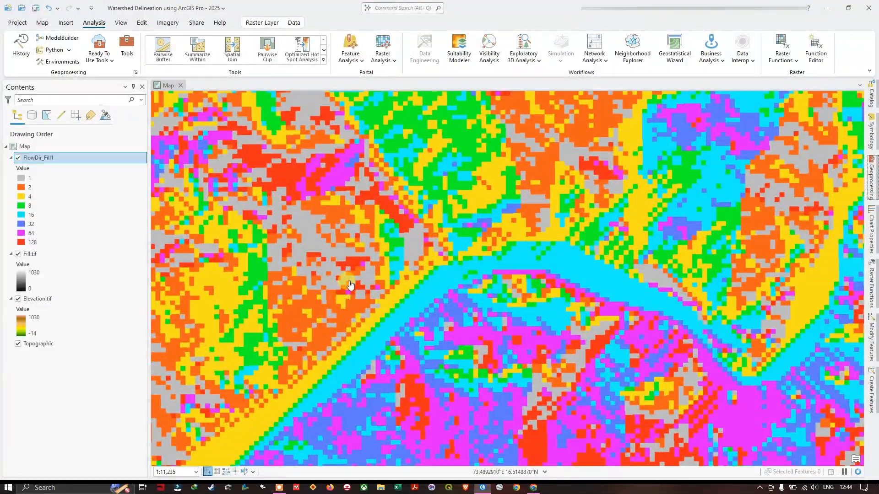
scroll(475, 228, "down", 4)
scroll(443, 269, "down", 4)
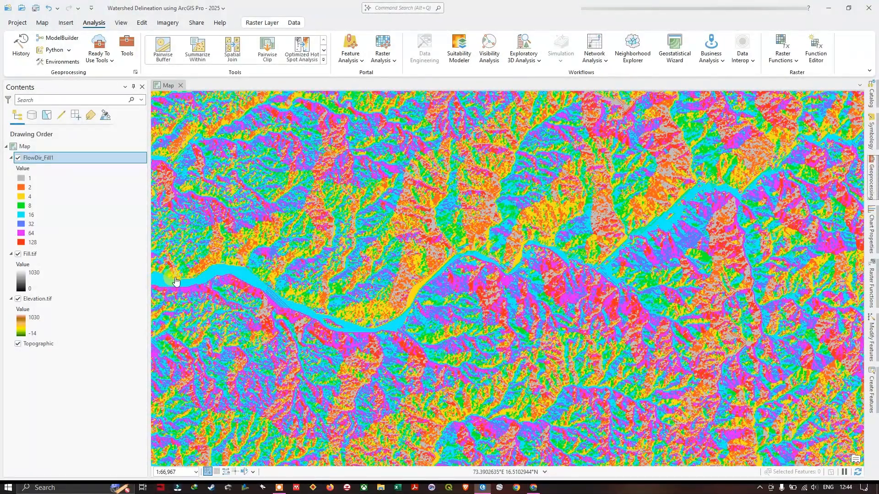
scroll(173, 275, "up", 3)
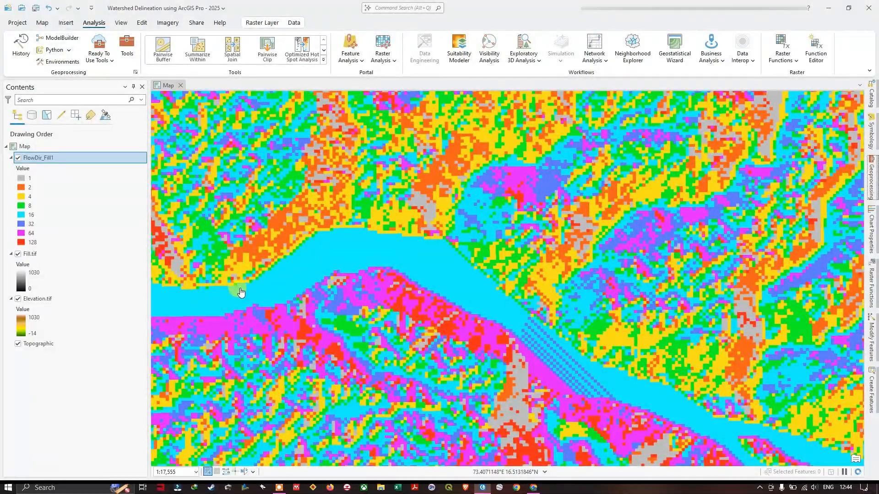
left_click(291, 277)
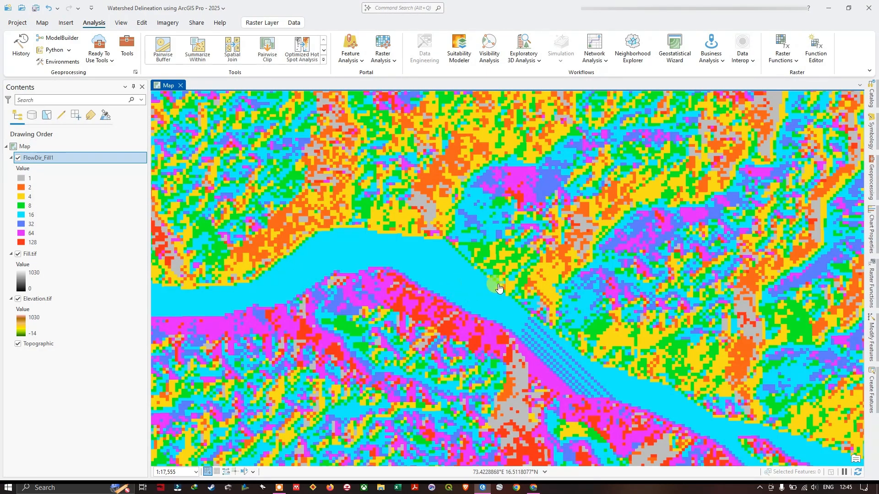
Step: Examine the flow direction cells on the slopes beside a tributary, then the pattern across the whole raster
scroll(496, 285, "down", 3)
scroll(495, 285, "down", 6)
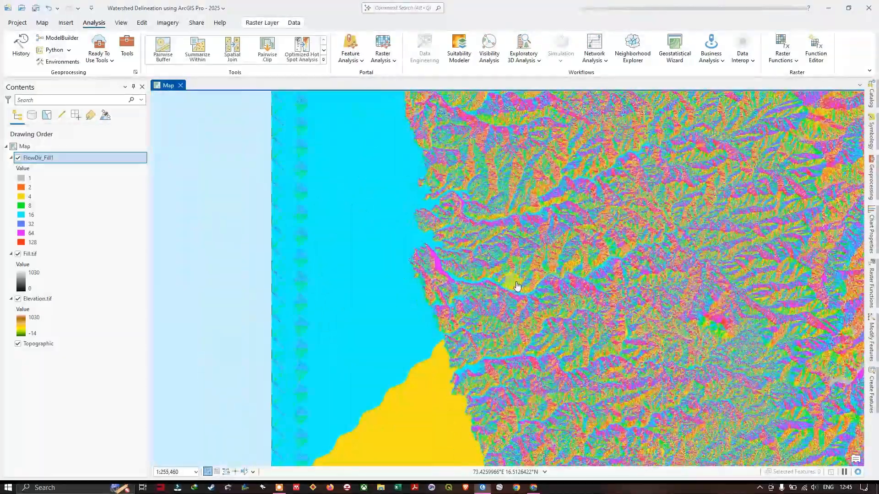
scroll(567, 338, "up", 10)
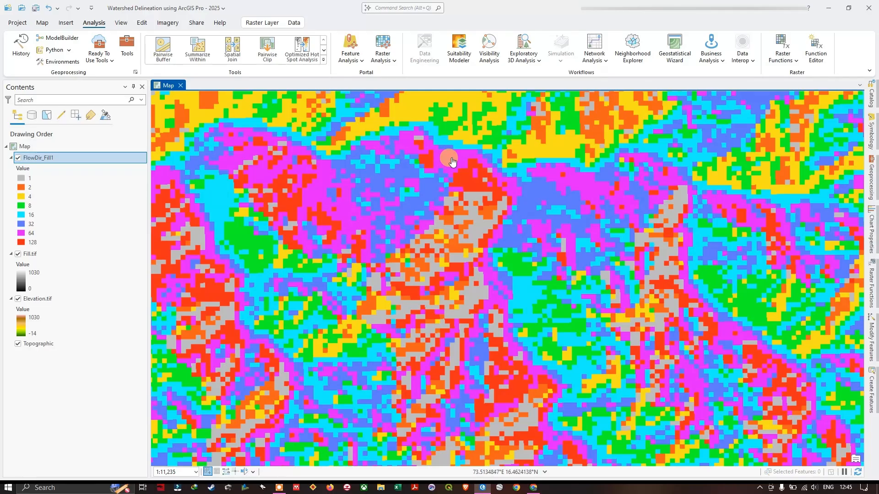
scroll(452, 161, "up", 1)
scroll(457, 169, "up", 1)
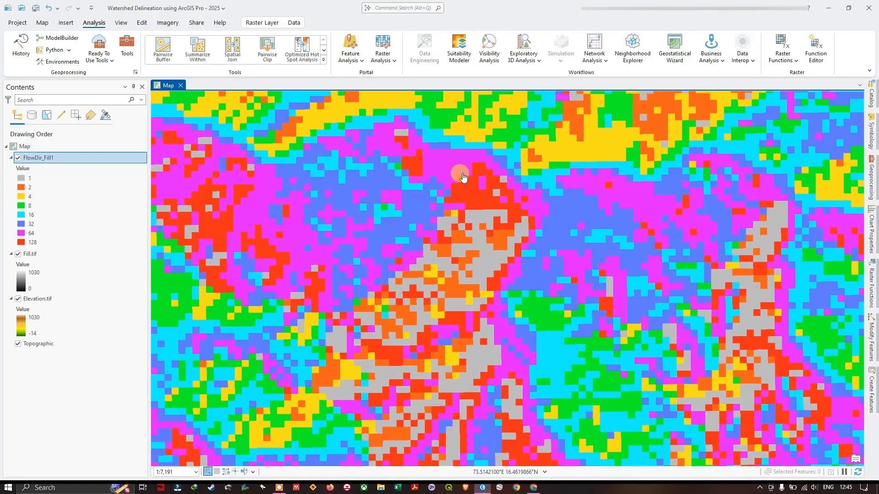
scroll(460, 177, "down", 8)
scroll(471, 196, "down", 4)
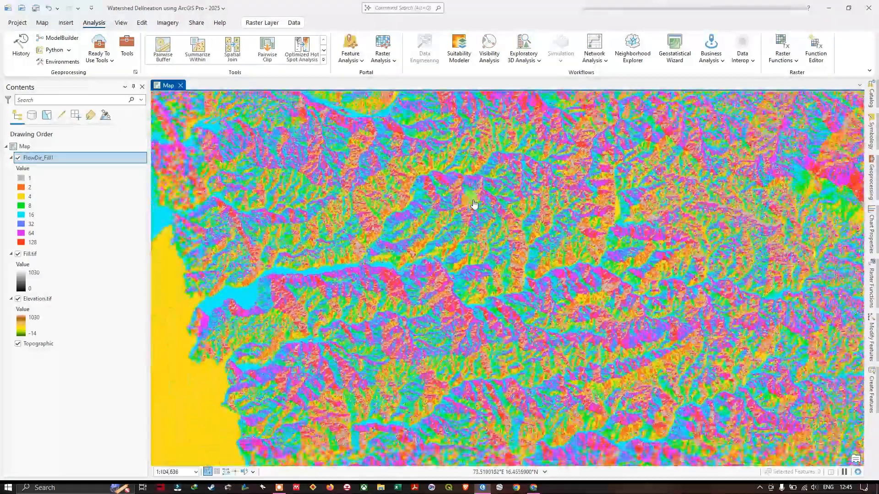
scroll(480, 234, "down", 2)
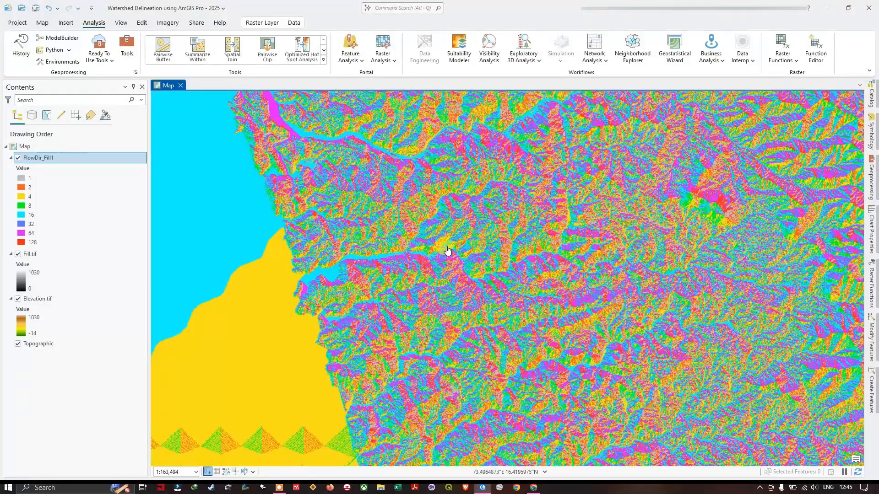
scroll(447, 250, "down", 6)
left_click_drag(523, 204, 524, 275)
scroll(514, 274, "up", 2)
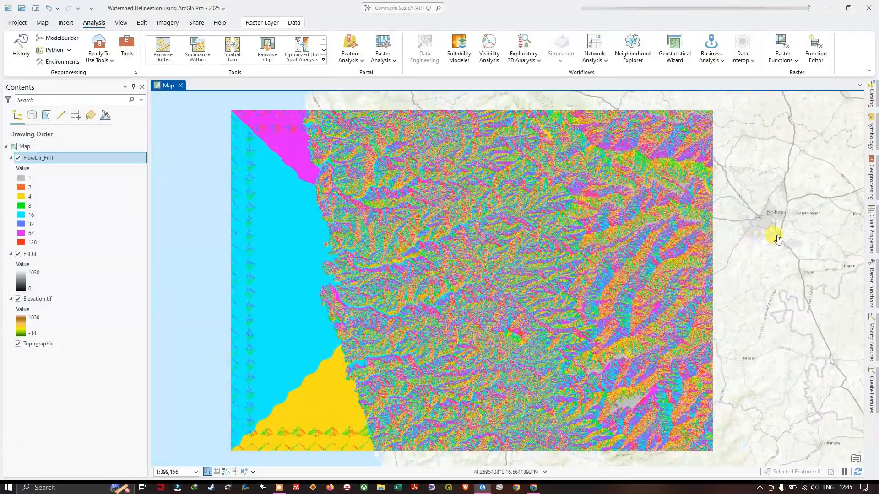
Step: Open the Flow Accumulation tool from the Spatial Analyst Hydrology toolset
left_click(873, 178)
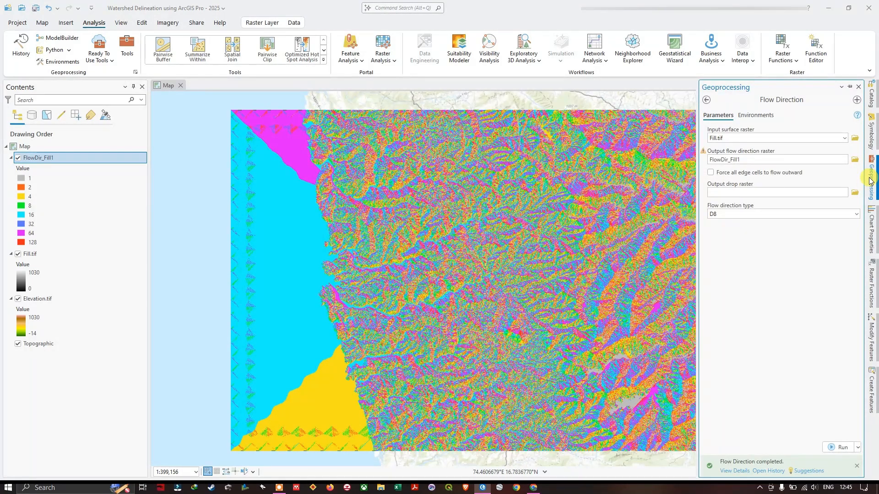
left_click(710, 104)
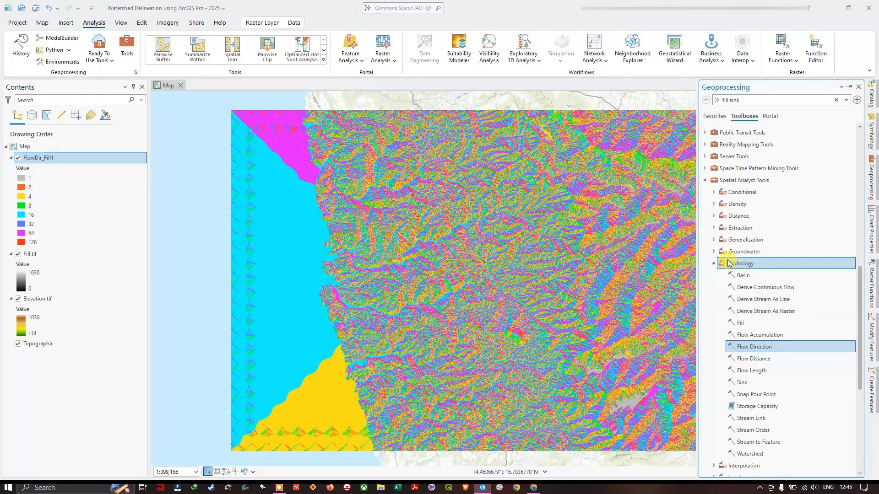
scroll(756, 321, "down", 1)
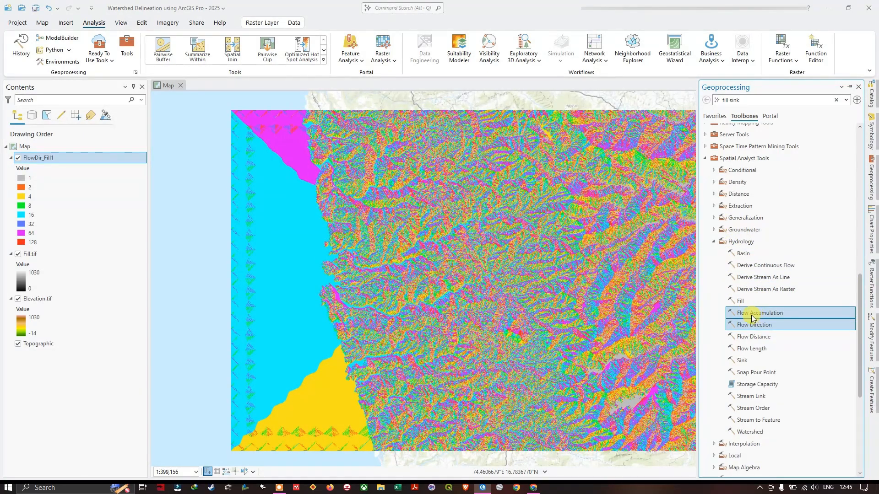
left_click(752, 317)
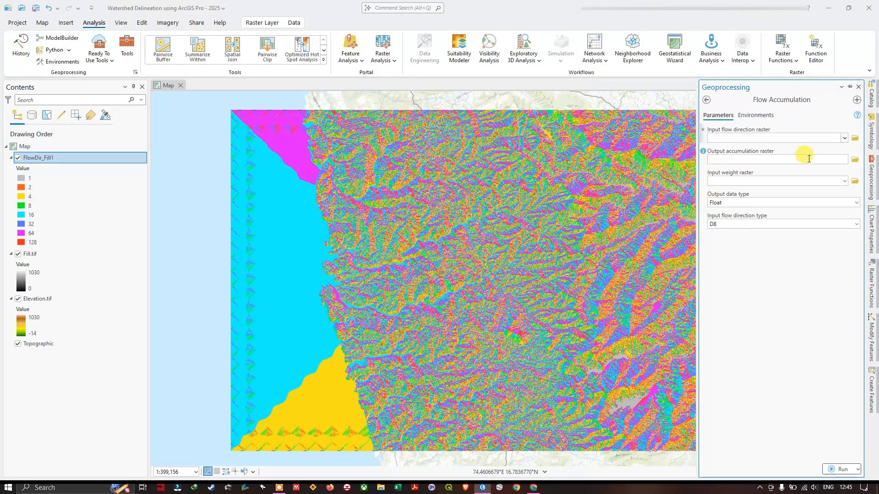
Step: Run Flow Accumulation on FlowDir_Fill1 with Float output and D8 direction type, and inspect the resulting raster on the map
left_click(845, 138)
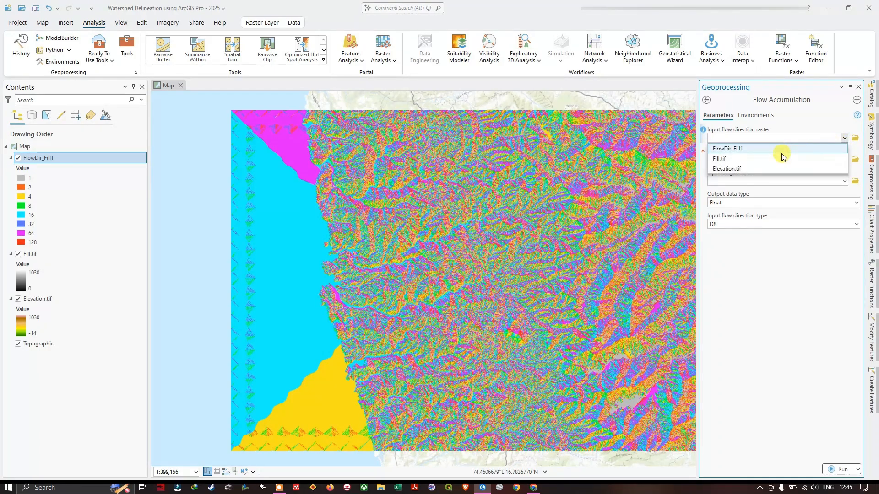
left_click(732, 149)
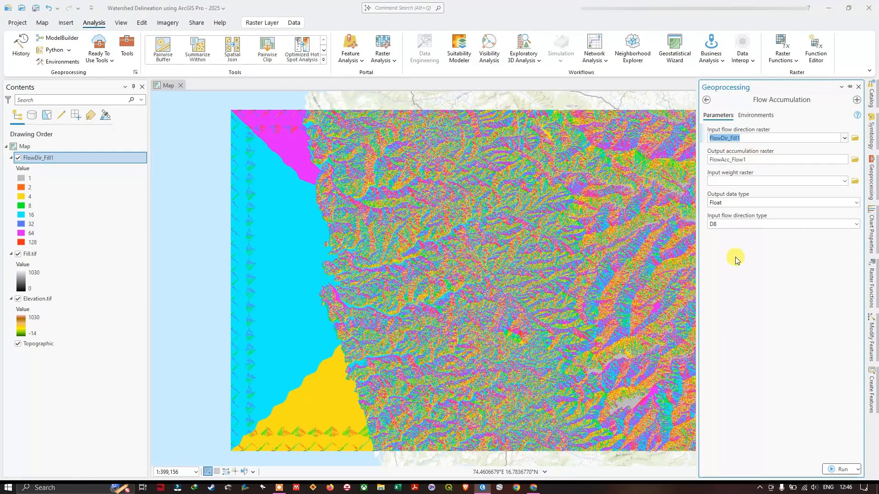
left_click(749, 159)
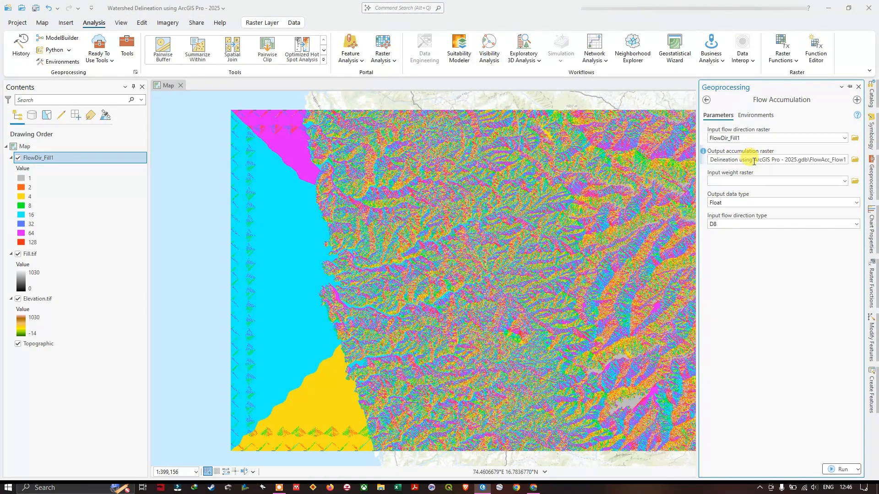
left_click(801, 292)
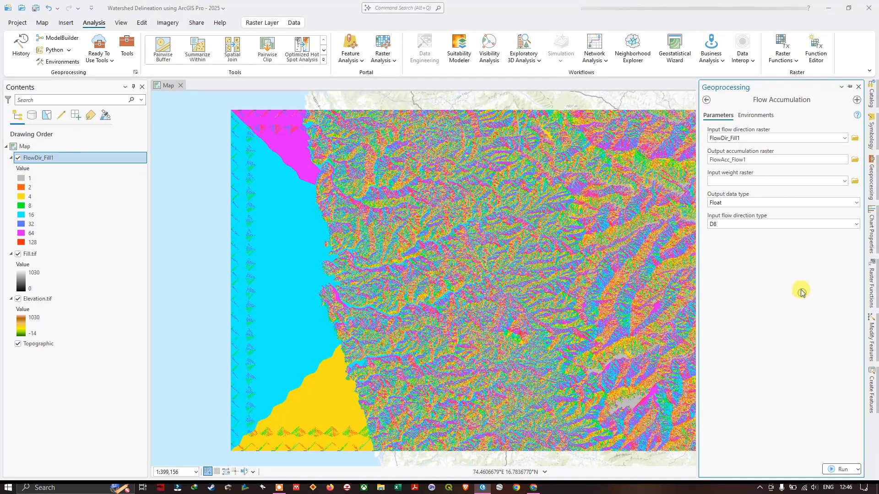
left_click(838, 470)
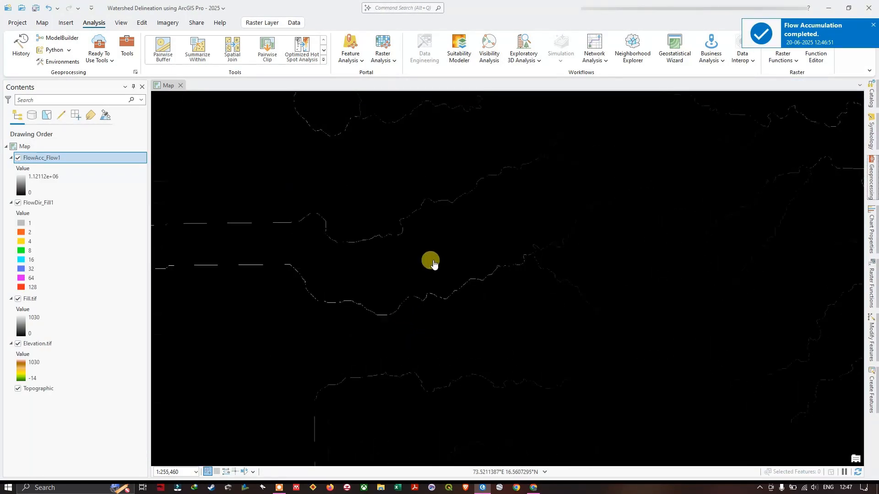
scroll(431, 263, "down", 2)
scroll(430, 268, "up", 2)
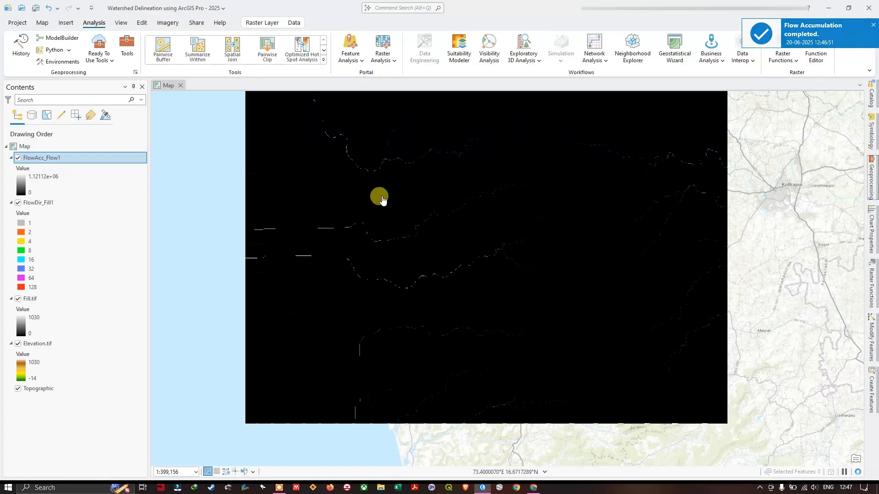
scroll(384, 209, "up", 1)
scroll(384, 212, "down", 1)
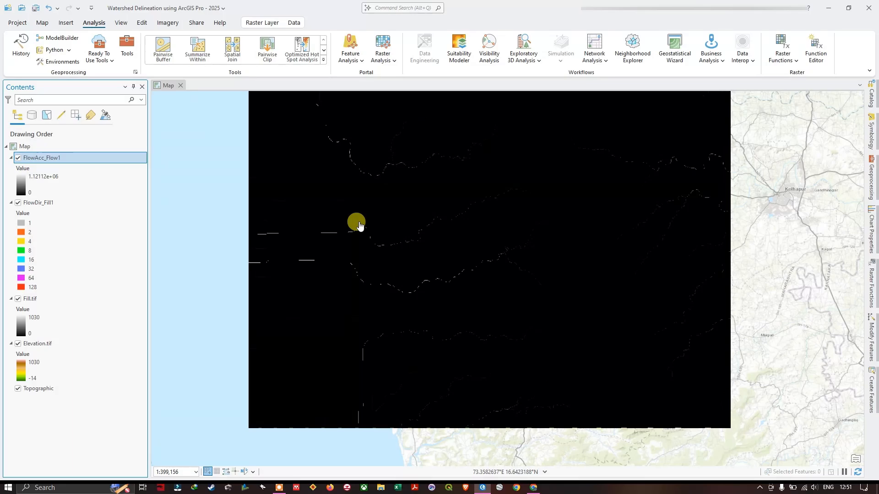
Step: Inspect the main river channel in FlowAcc_Flow1 and query the accumulation value of one of its bright cells
scroll(378, 292, "up", 3)
scroll(457, 302, "up", 8)
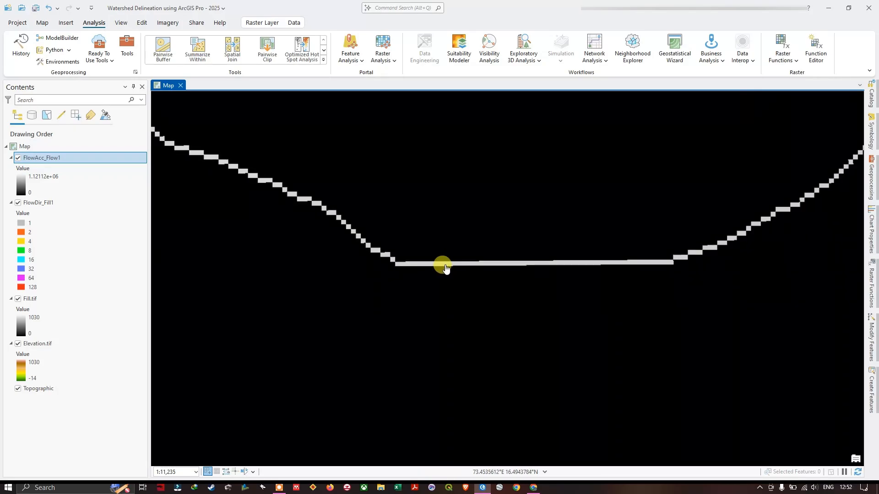
scroll(446, 267, "down", 8)
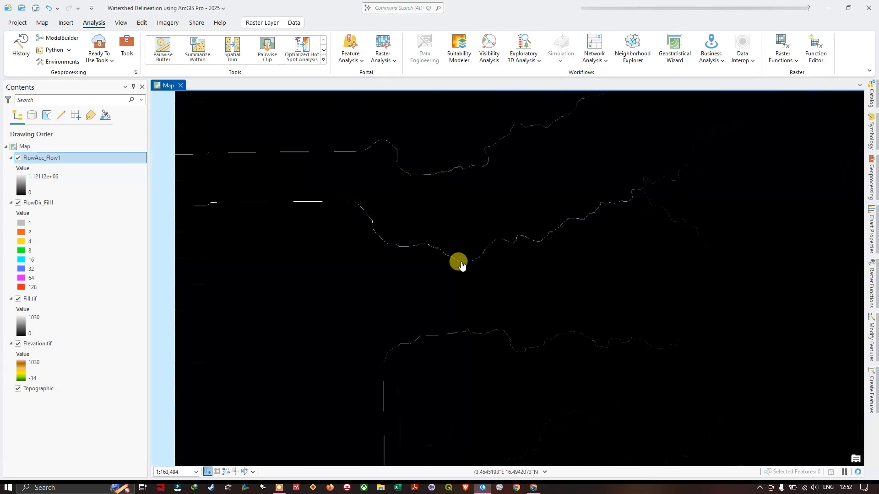
scroll(461, 265, "up", 8)
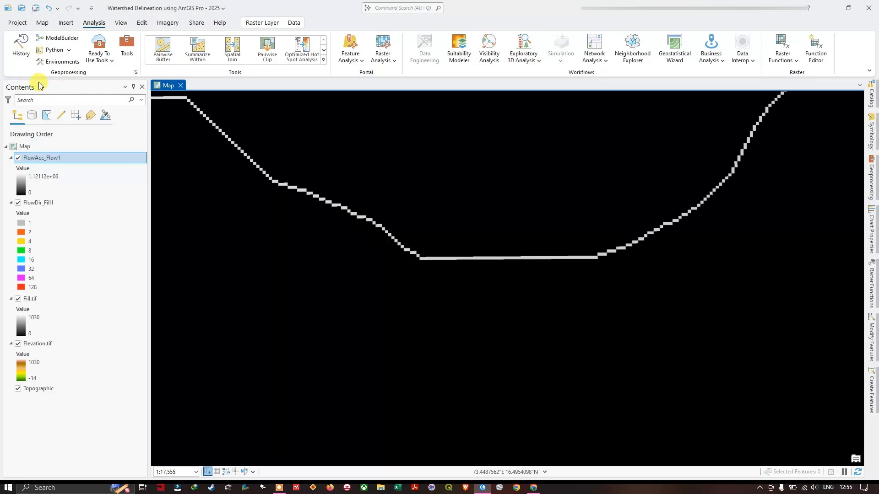
left_click(42, 23)
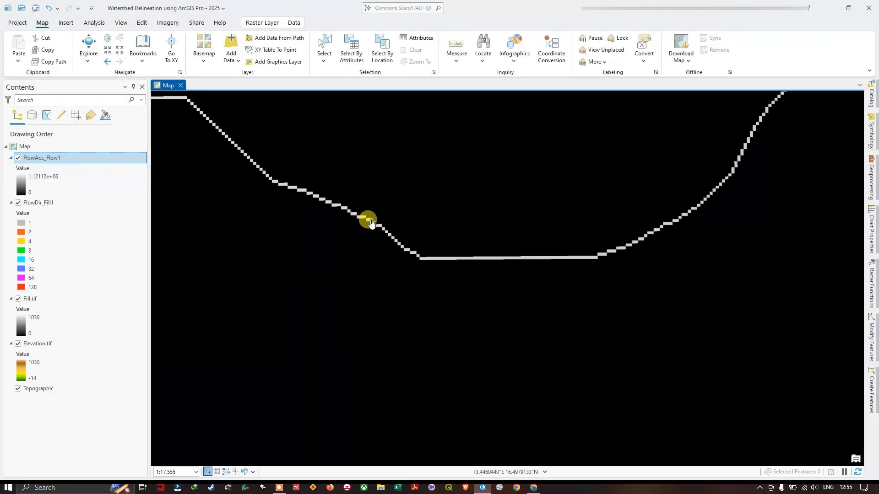
scroll(332, 206, "up", 2)
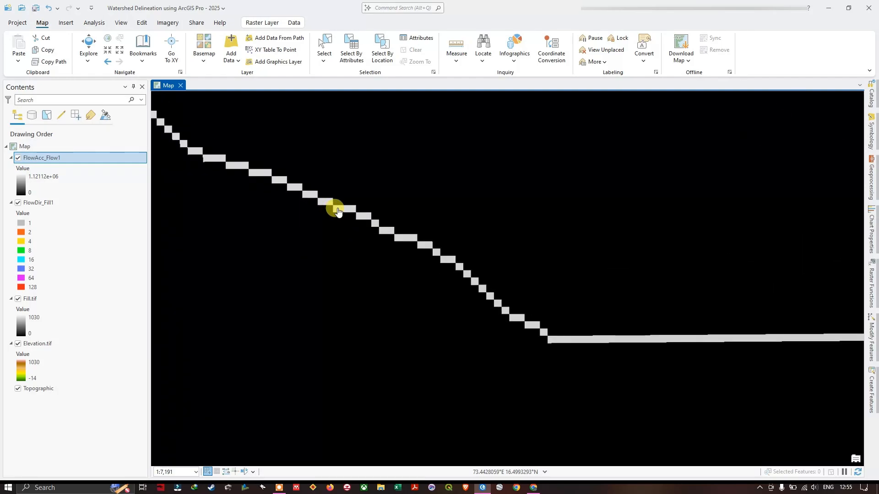
right_click(338, 210)
left_click(314, 190)
left_click(90, 61)
left_click(94, 72)
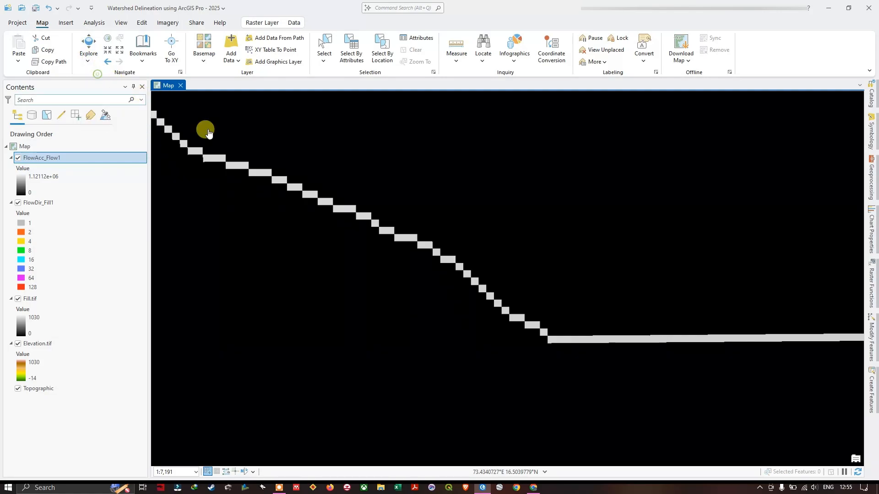
left_click(311, 198)
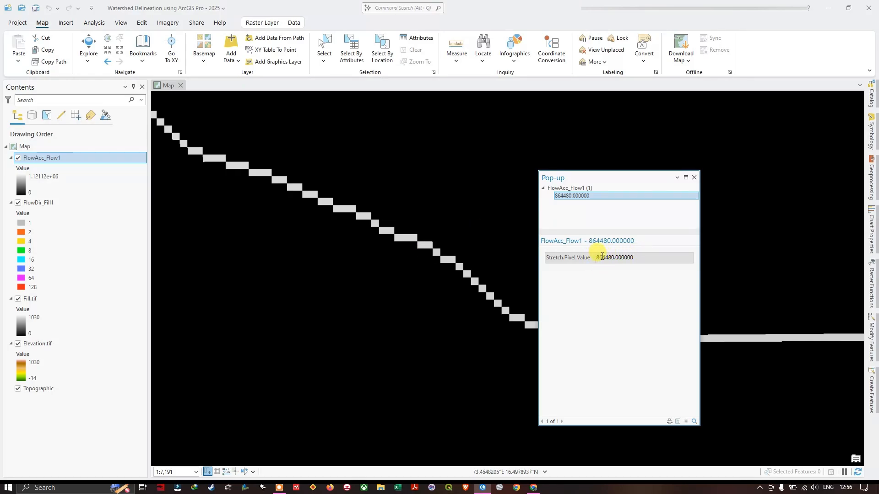
left_click(694, 178)
Step: Query the accumulation value of a darker stream cell farther upstream on the same river
scroll(460, 218, "down", 8)
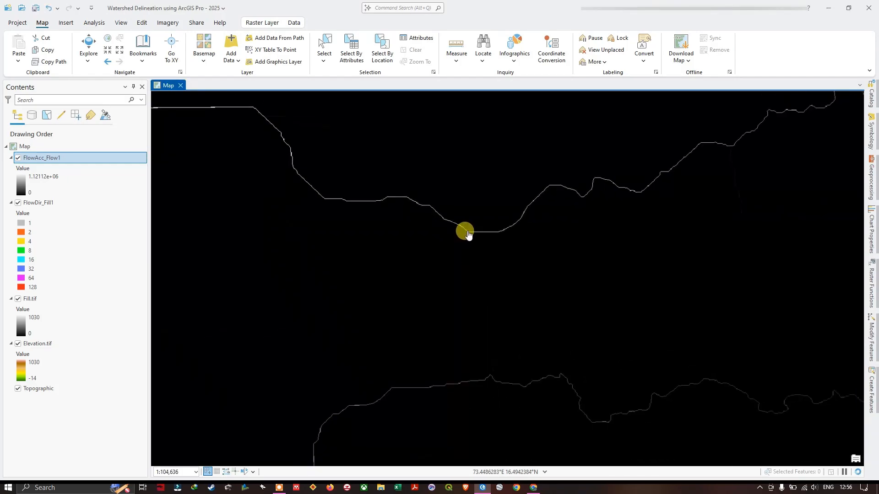
scroll(467, 234, "down", 4)
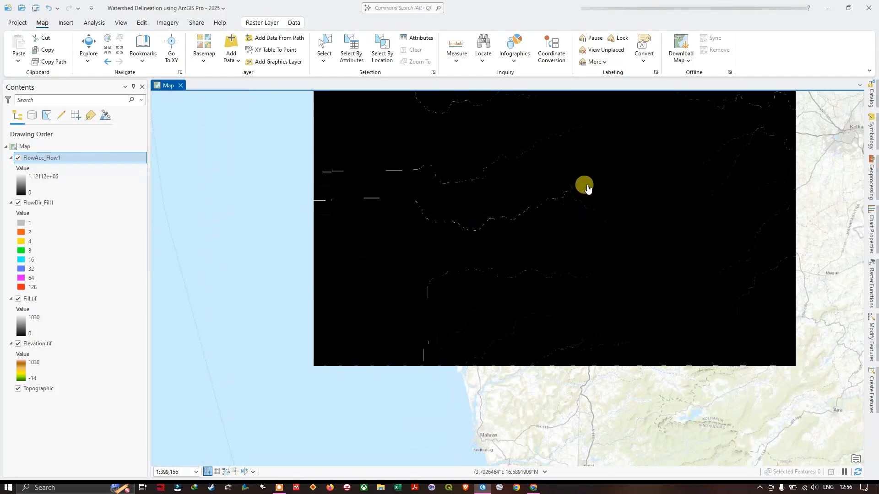
scroll(586, 187, "up", 3)
scroll(567, 191, "up", 2)
scroll(640, 158, "up", 2)
scroll(611, 163, "up", 8)
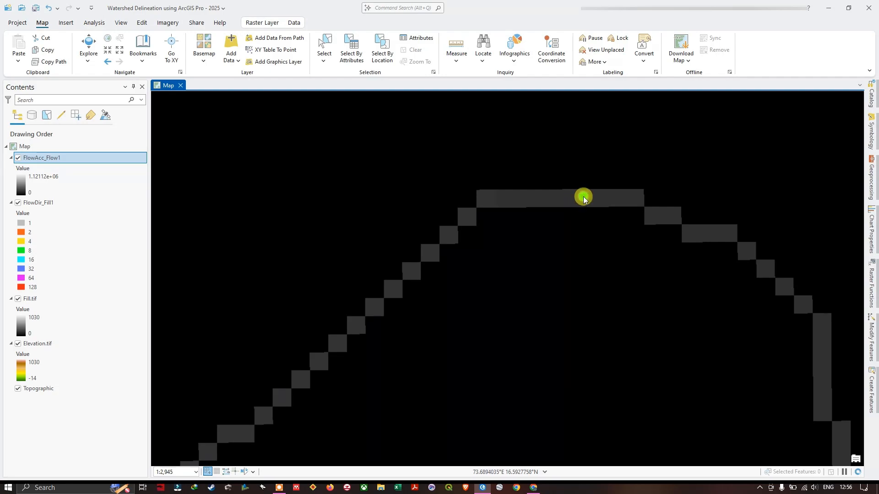
left_click(583, 198)
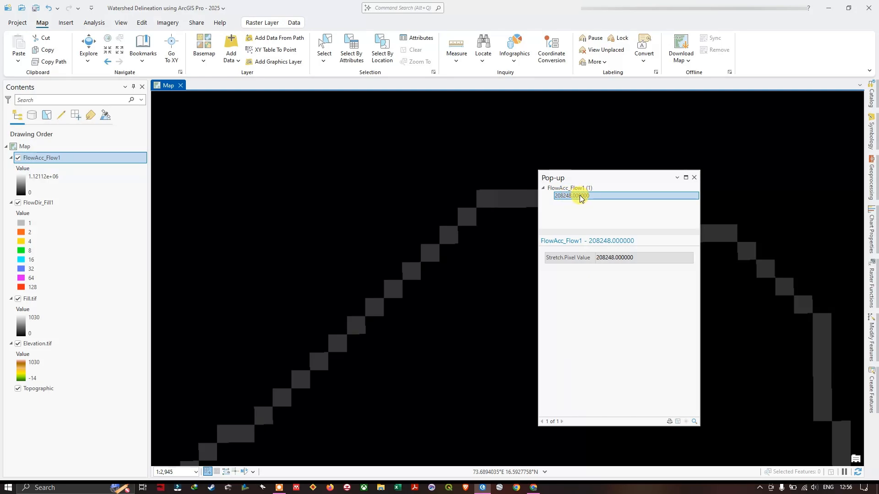
Step: Query the flow accumulation on the bright channel near the coast, downstream of the previous cell
scroll(527, 176, "down", 3)
scroll(598, 147, "down", 6)
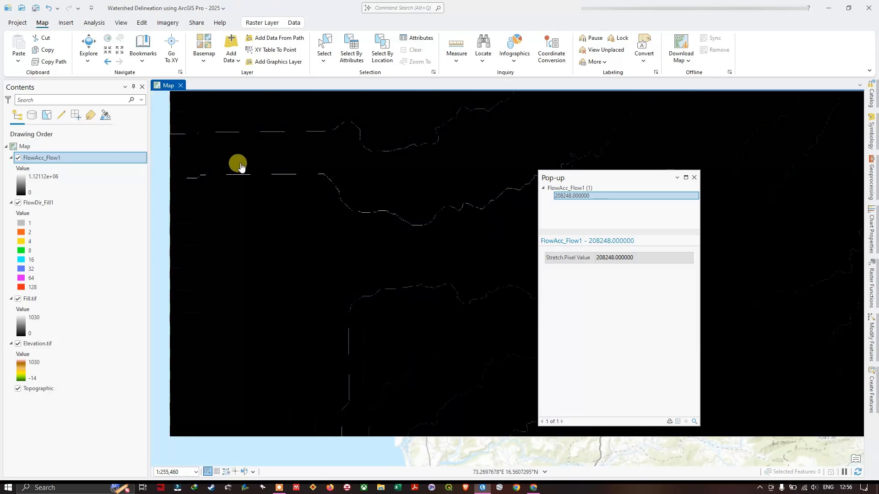
scroll(242, 167, "up", 4)
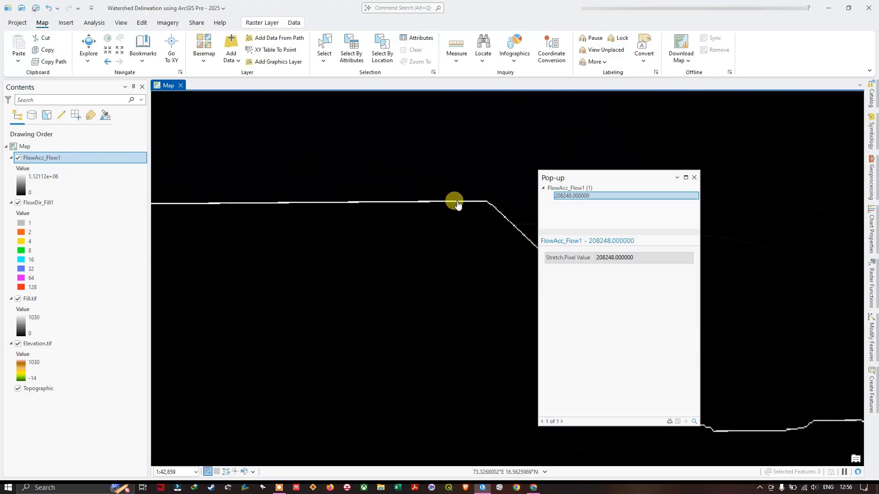
scroll(493, 204, "up", 2)
left_click(492, 215)
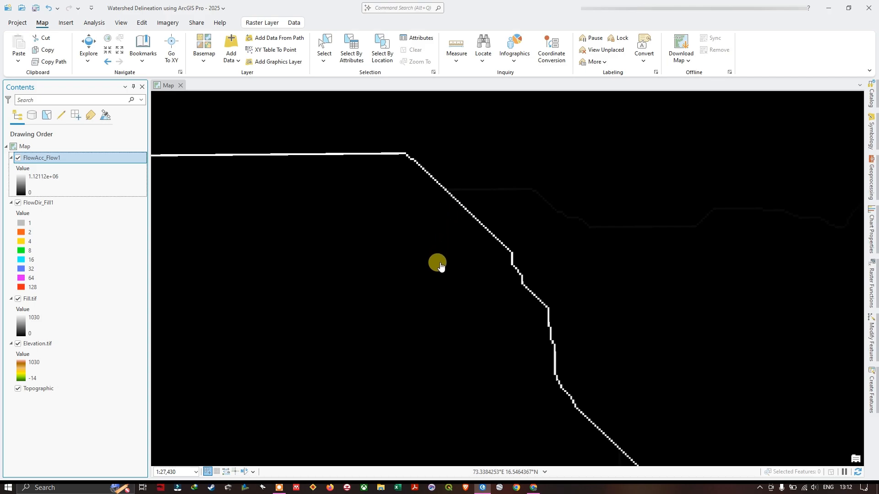
Step: Examine how the faint tributaries join the bright main channels, close up and across the whole flow accumulation raster
scroll(433, 178, "up", 3)
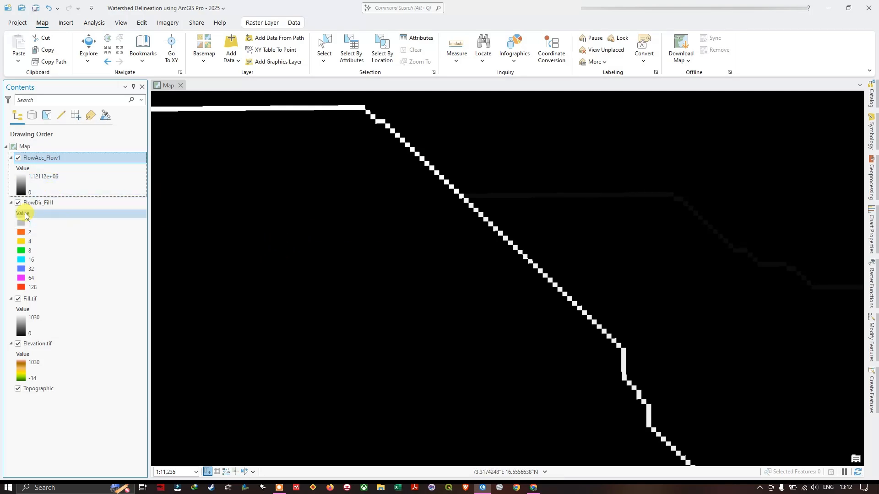
scroll(308, 252, "down", 6)
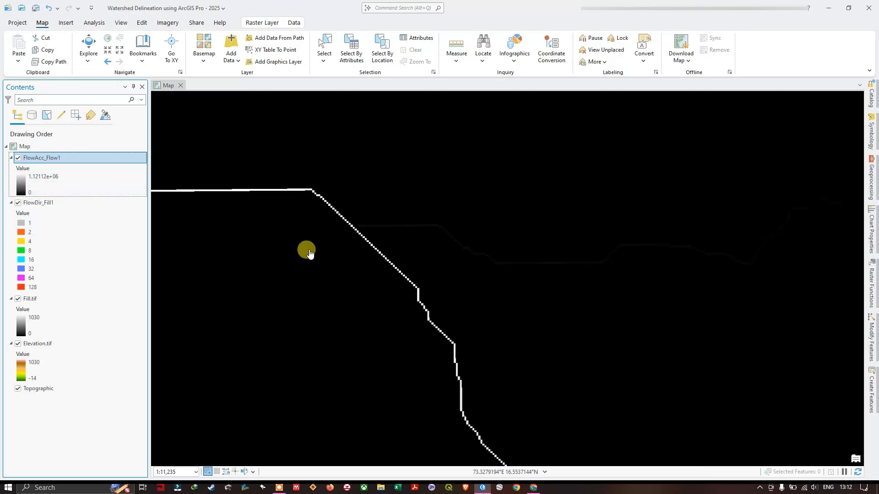
scroll(381, 239, "down", 4)
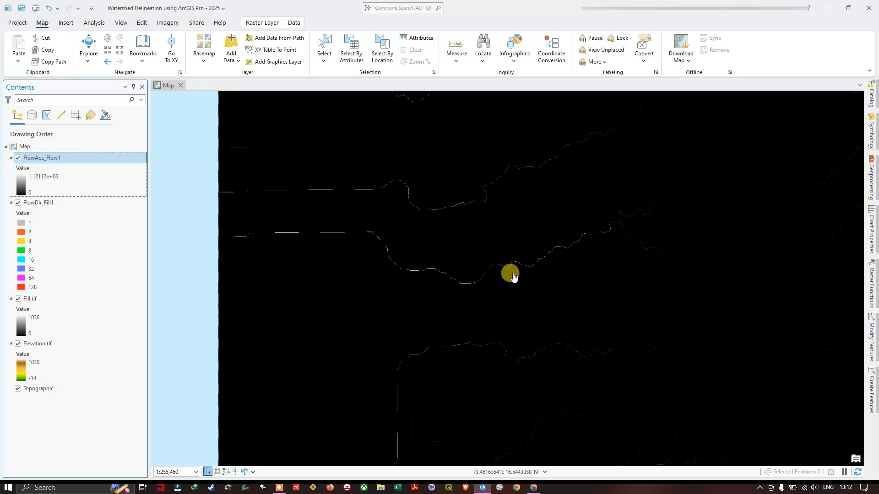
scroll(411, 274, "down", 2)
scroll(470, 251, "up", 1)
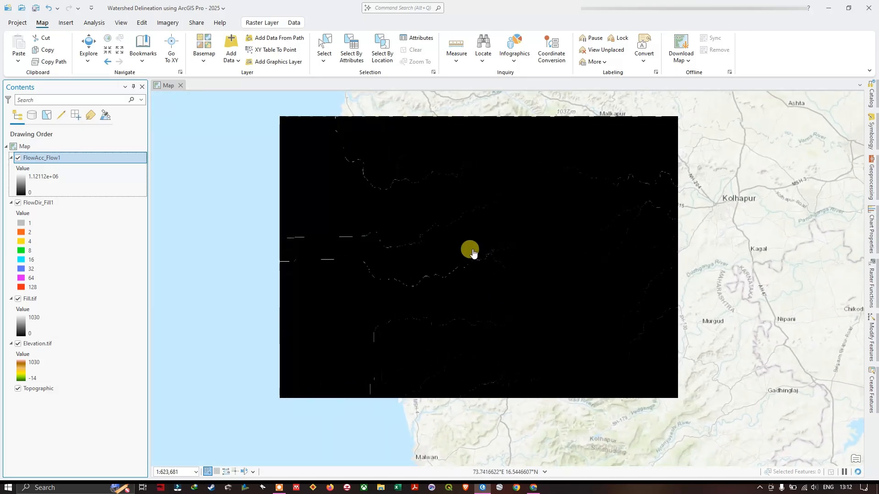
scroll(473, 253, "up", 1)
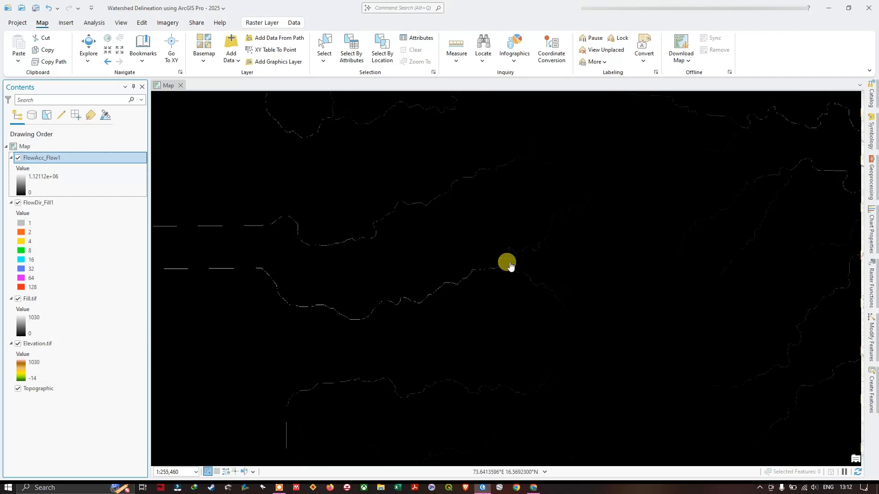
scroll(406, 308, "up", 1)
scroll(499, 270, "up", 1)
scroll(500, 270, "down", 2)
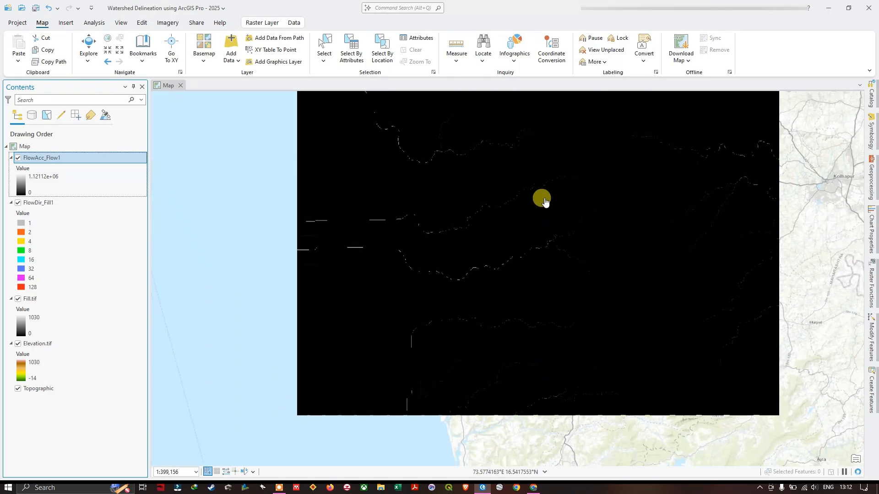
scroll(547, 196, "up", 1)
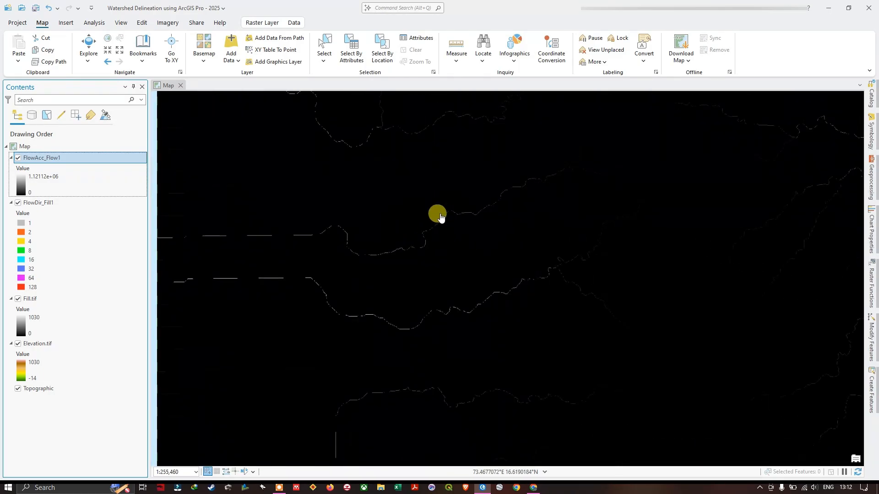
Step: Change the symbology of FlowAcc_Flow1 from Stretch to Classify with 2 classes
right_click(77, 158)
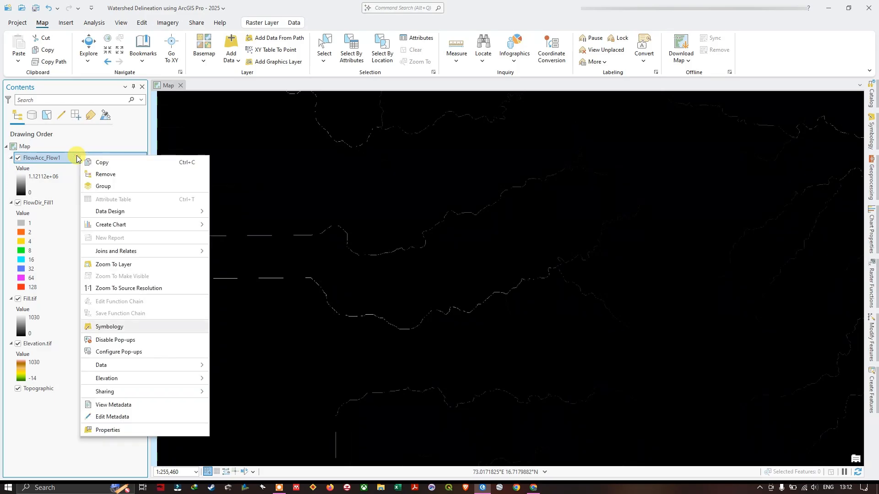
left_click(118, 327)
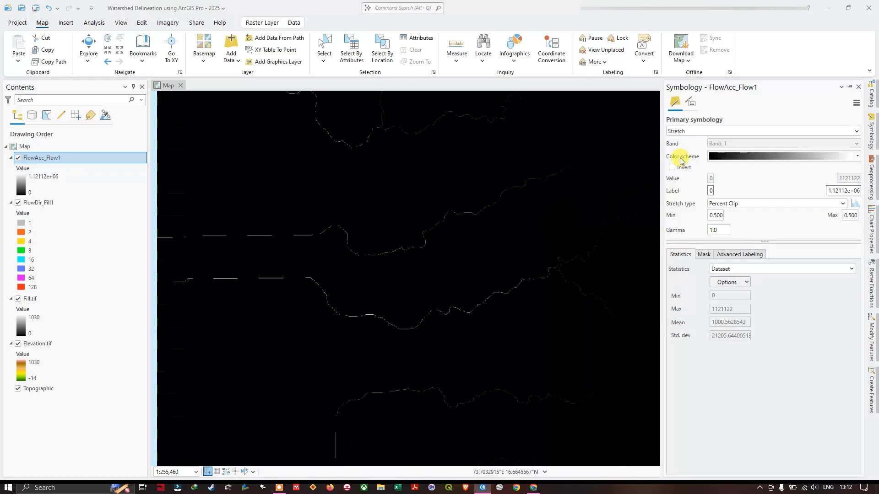
left_click(687, 131)
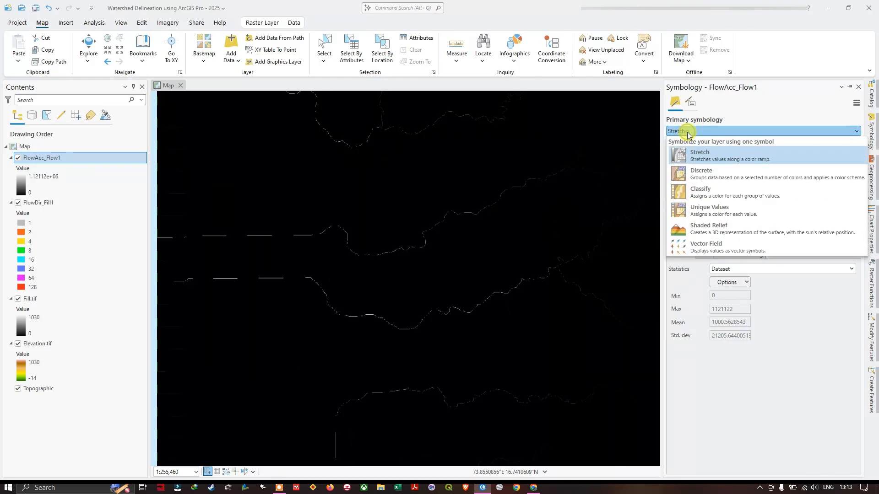
left_click(707, 196)
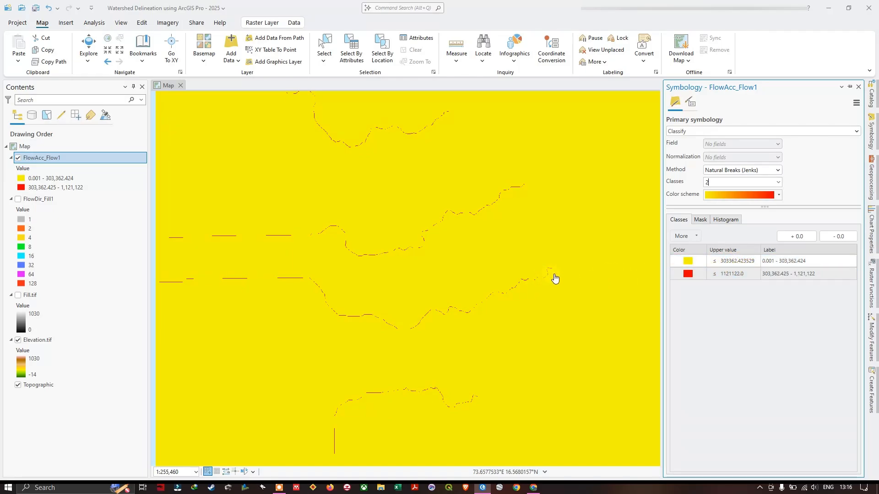
Step: Set the upper value of the first flow accumulation class to 60000 and check the stream network over the raster
left_click(741, 263)
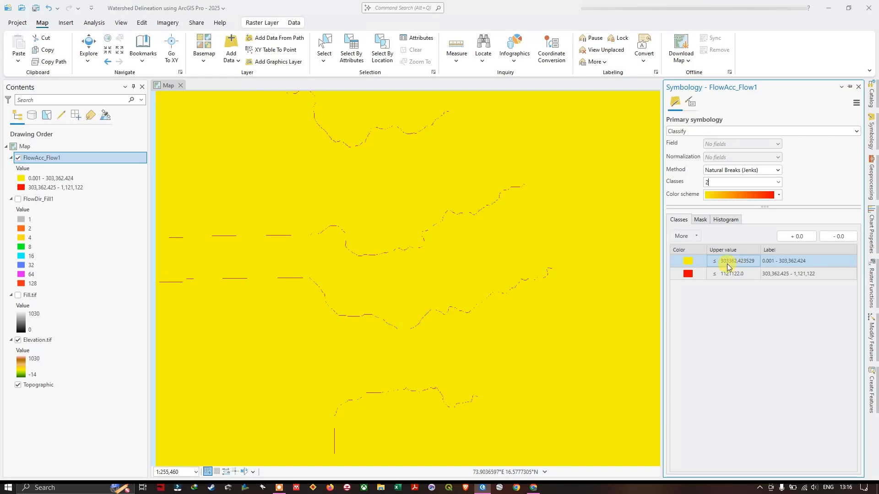
double_click(738, 262)
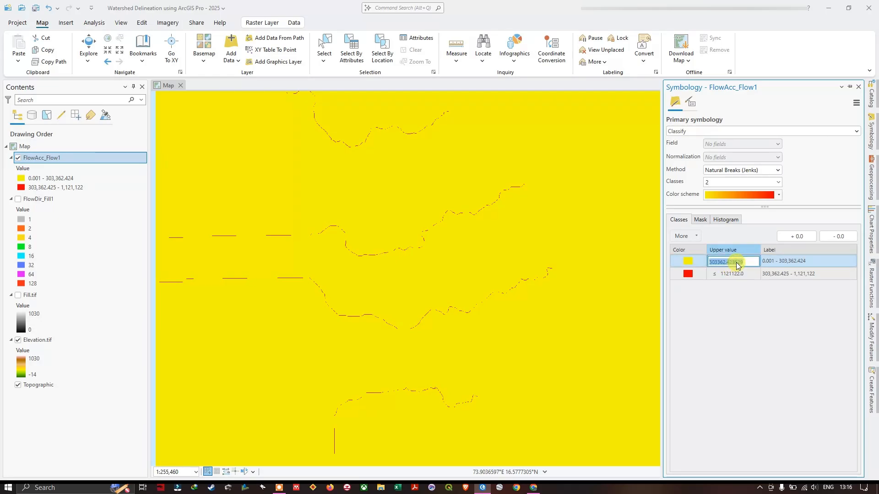
type("60000")
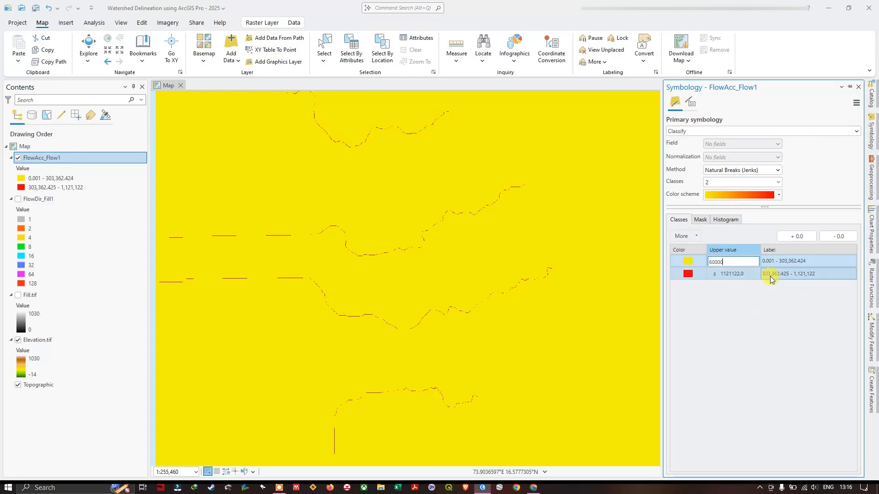
left_click(787, 259)
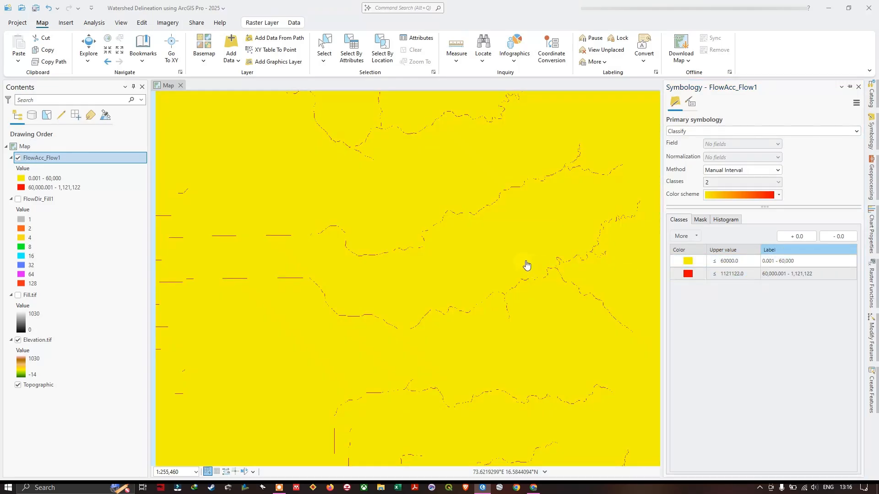
scroll(510, 241, "down", 3)
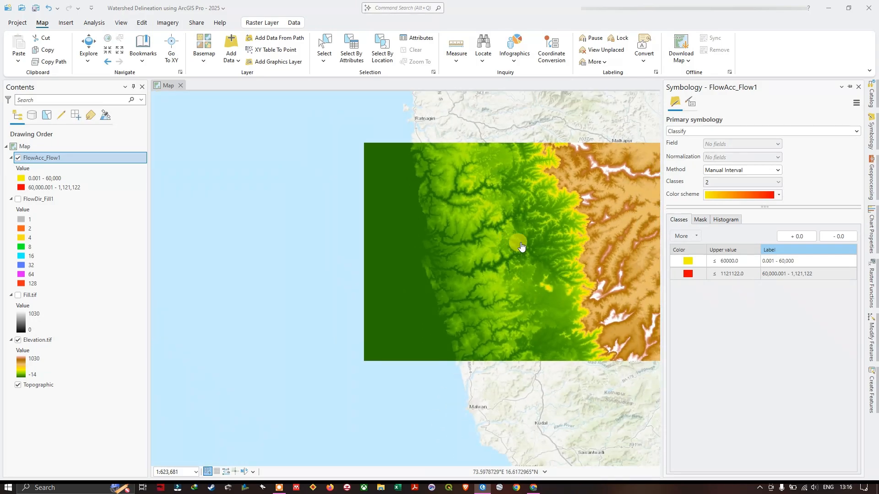
scroll(563, 231, "up", 2)
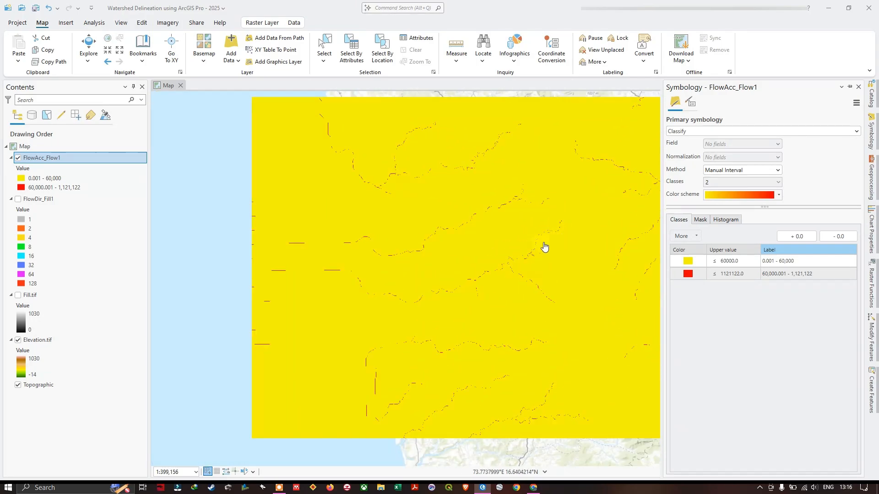
Step: Set the upper value of the first flow accumulation class to 40000 and inspect the resulting streams up close
left_click(735, 261)
left_click(742, 261)
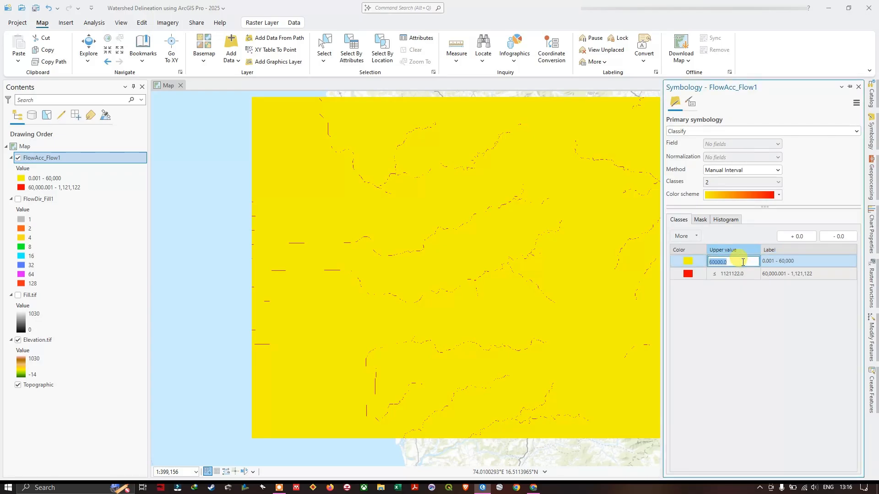
type("4")
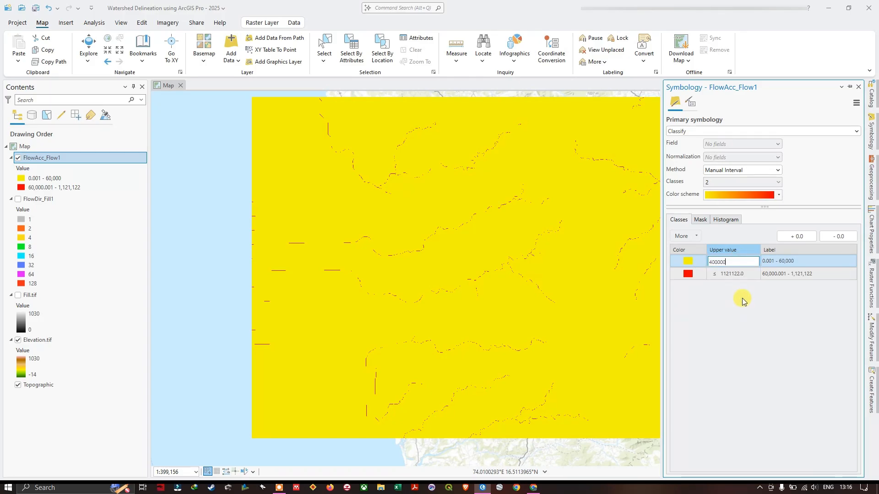
key("BackSpace")
left_click(755, 279)
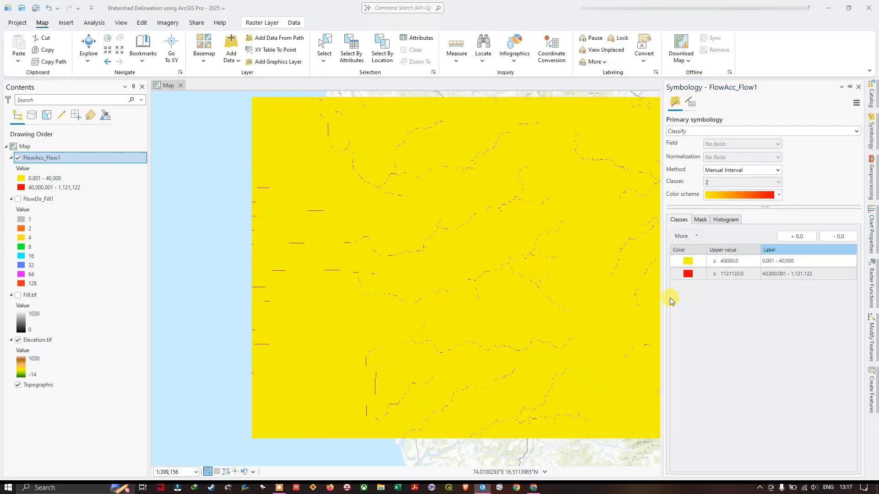
scroll(550, 275, "up", 3)
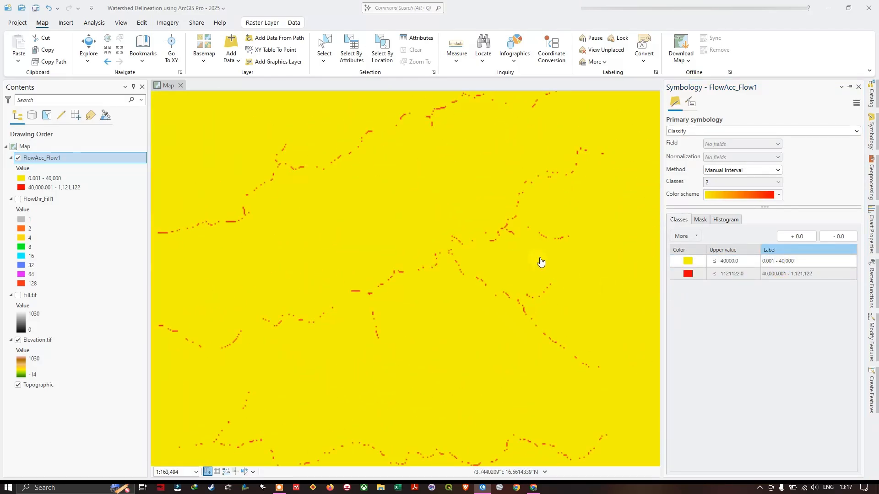
Step: Set the upper value of the first flow accumulation class to 25000 and inspect the resulting stream network
scroll(496, 235, "down", 3)
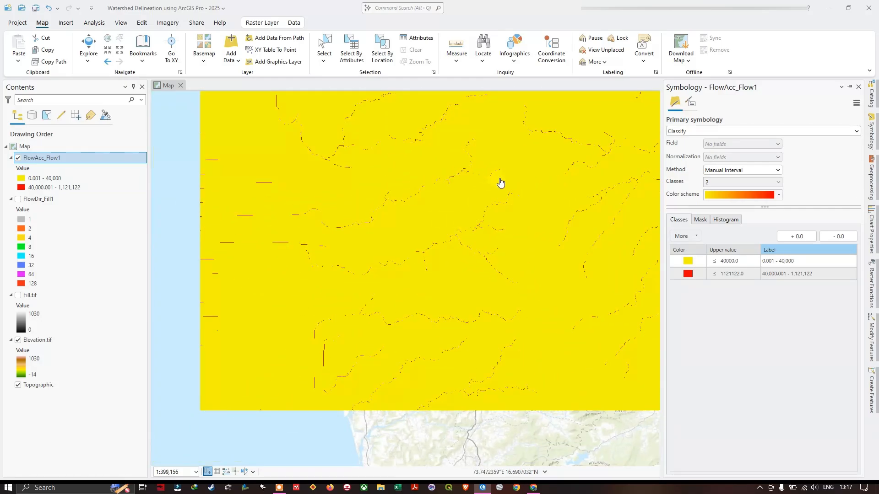
scroll(500, 183, "up", 2)
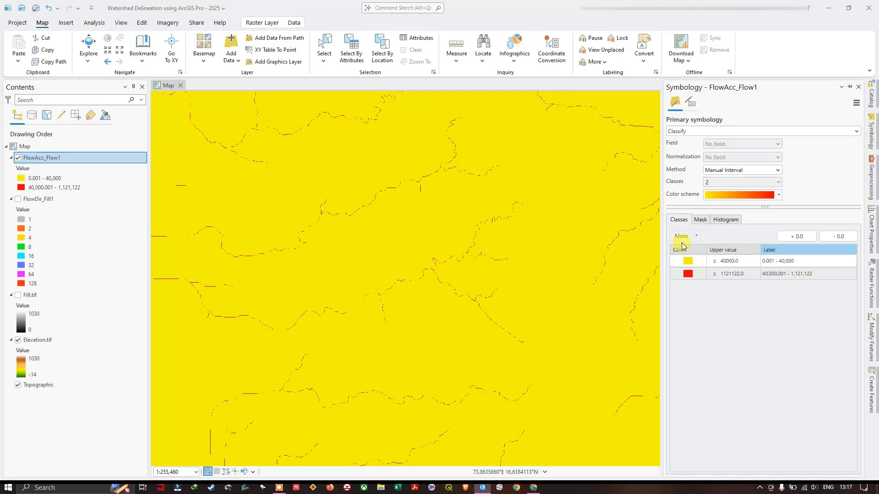
double_click(735, 261)
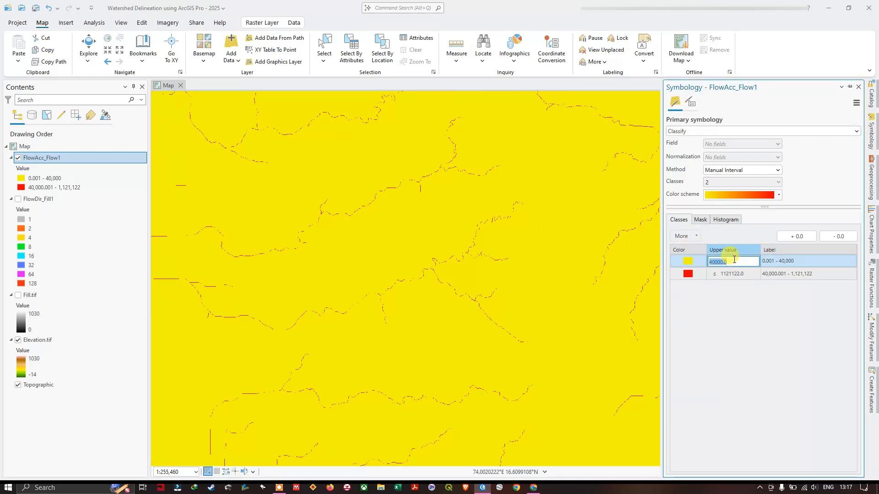
type("25000")
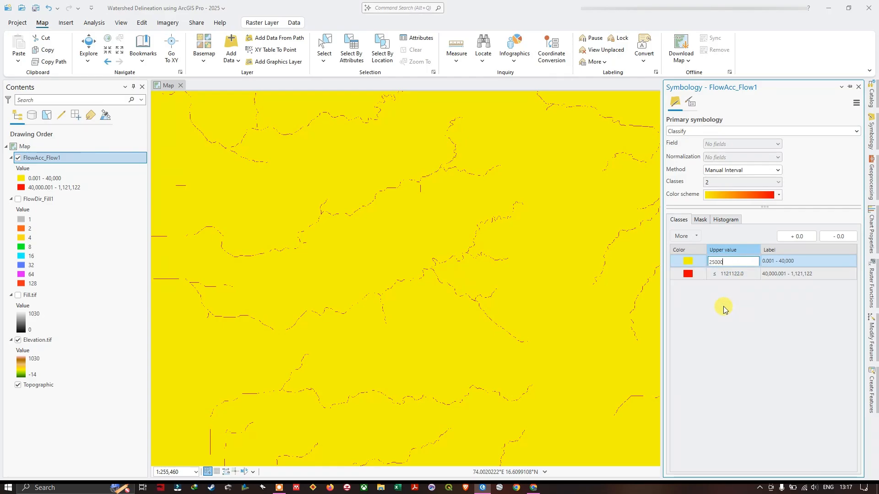
left_click(800, 271)
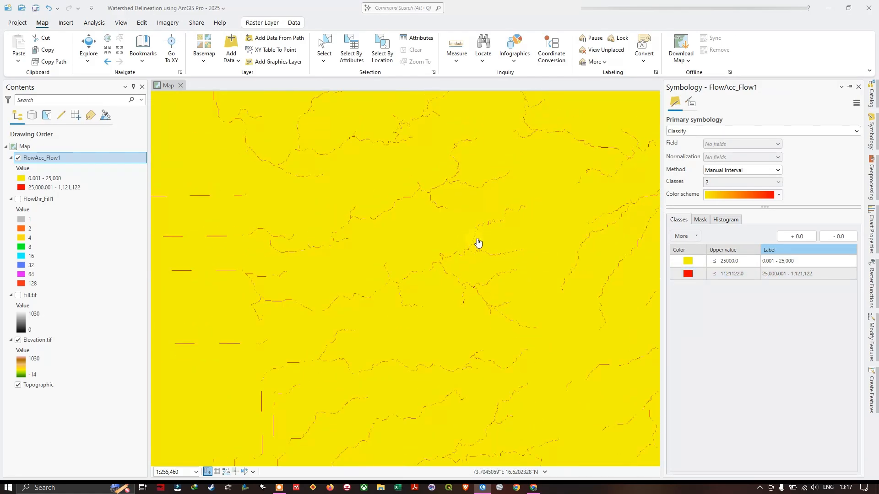
scroll(494, 244, "down", 2)
scroll(487, 259, "up", 2)
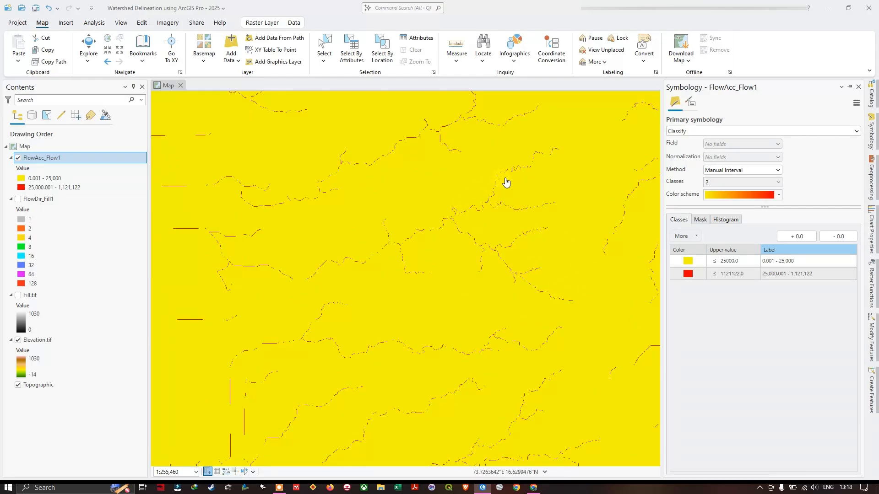
Step: Change the color of the upper flow accumulation class, the streams, to blue
double_click(730, 263)
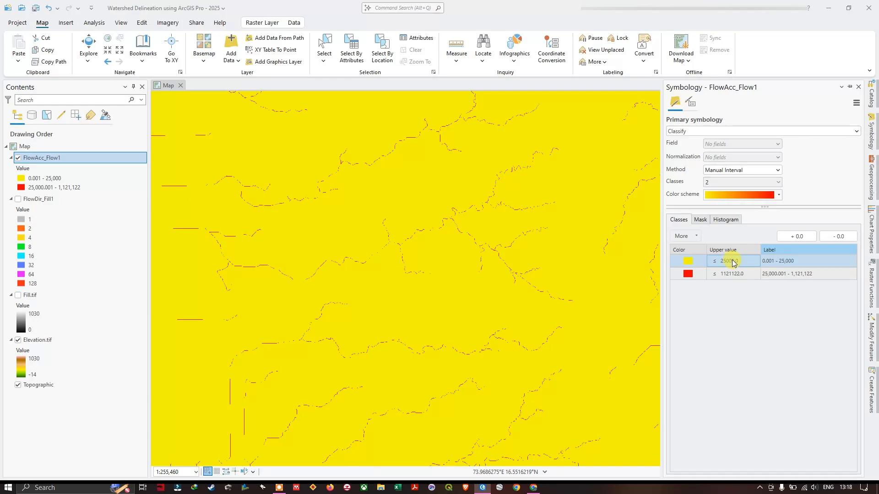
left_click(688, 273)
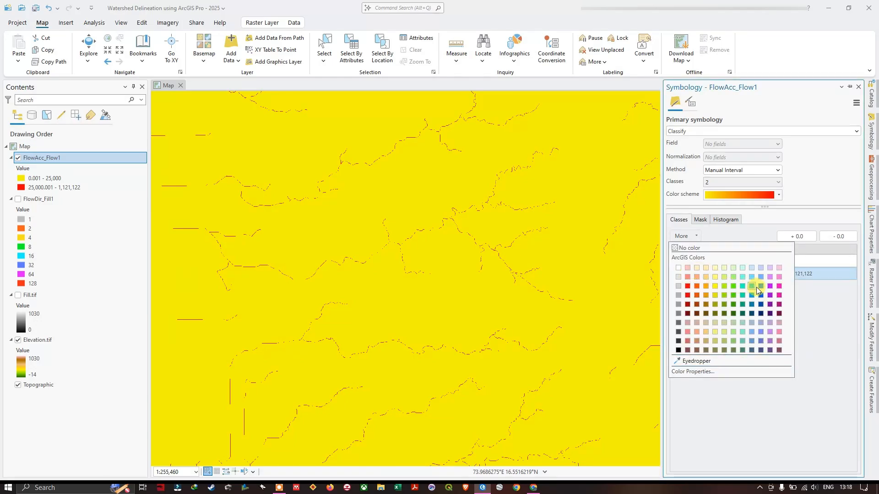
left_click(756, 286)
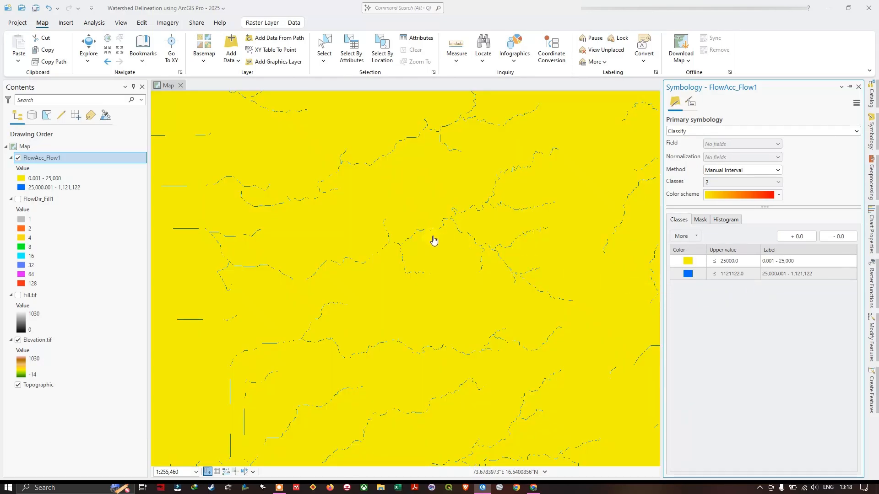
Step: Examine the blue stream network across the whole flow accumulation raster and close up, including the straight lines along its western edge
scroll(494, 233, "down", 2)
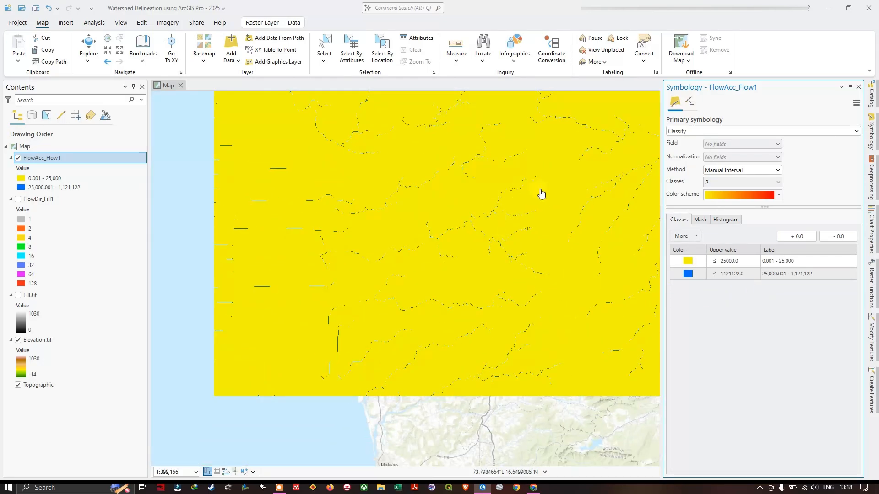
scroll(531, 215, "down", 2)
scroll(539, 206, "up", 4)
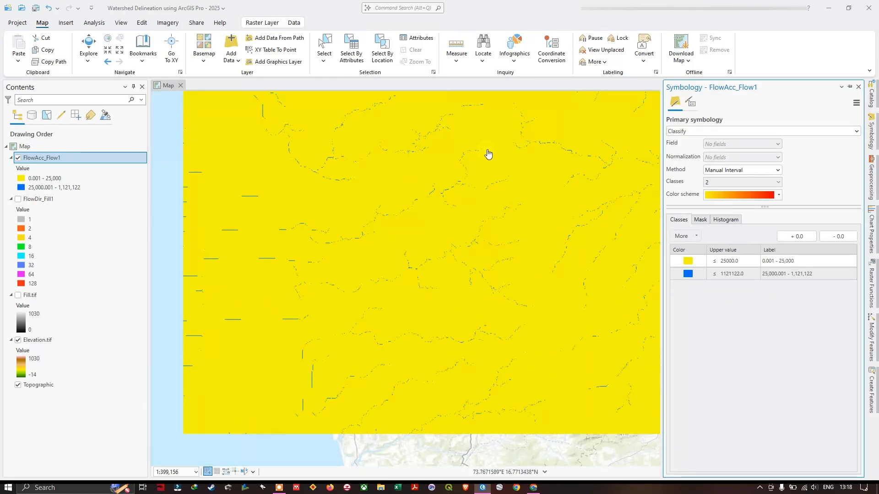
left_click_drag(436, 204, 486, 194)
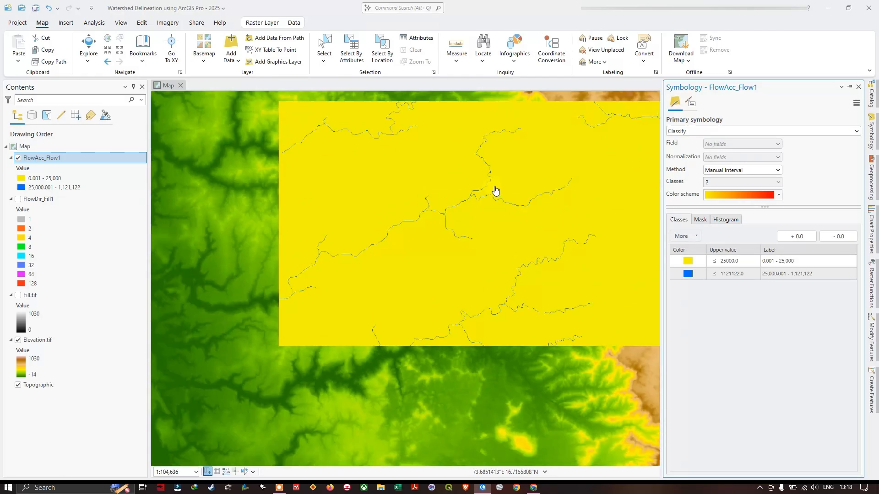
scroll(197, 315, "down", 2)
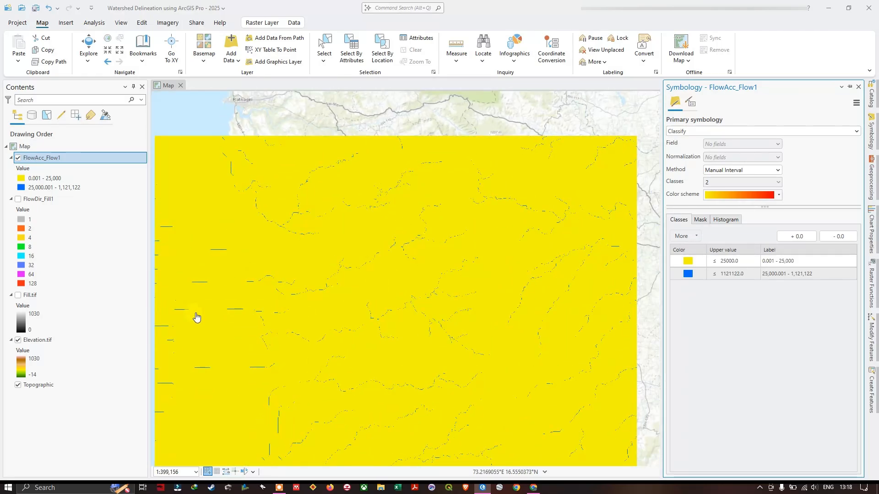
scroll(197, 316, "up", 4)
scroll(380, 277, "down", 6)
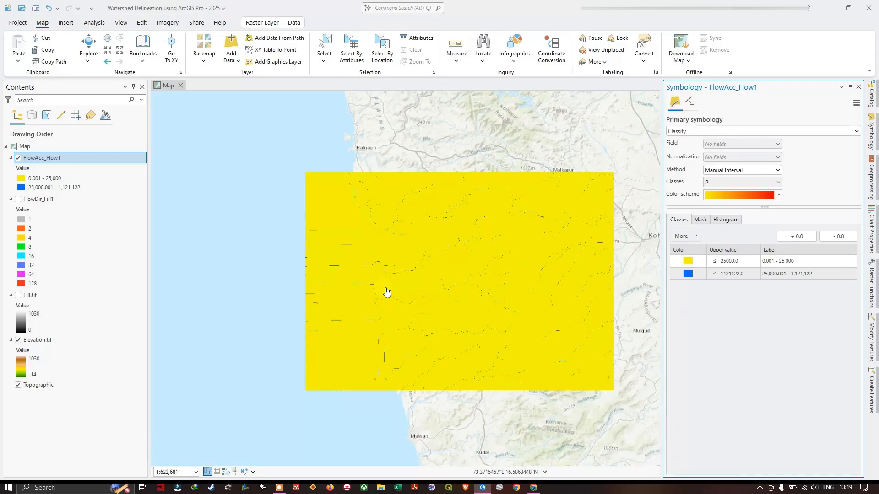
scroll(448, 356, "up", 2)
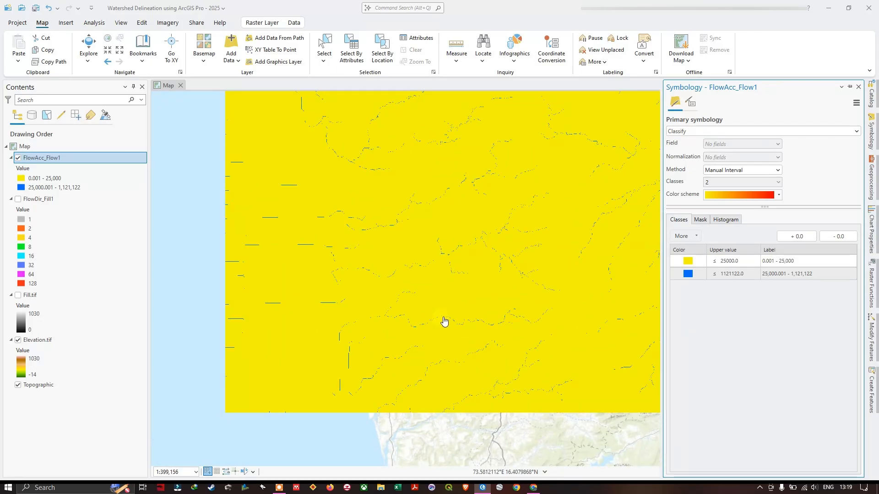
scroll(443, 322, "up", 2)
scroll(496, 275, "down", 2)
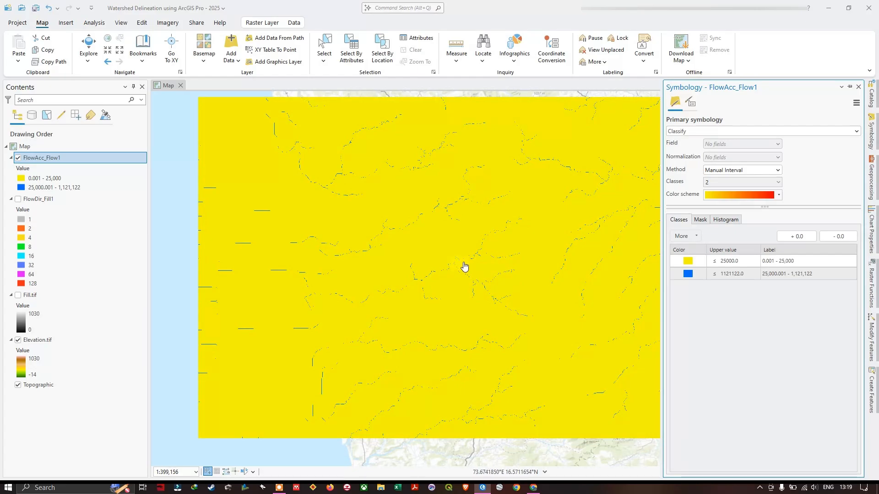
Step: Set the upper value of the first flow accumulation class to 20000
left_click(727, 263)
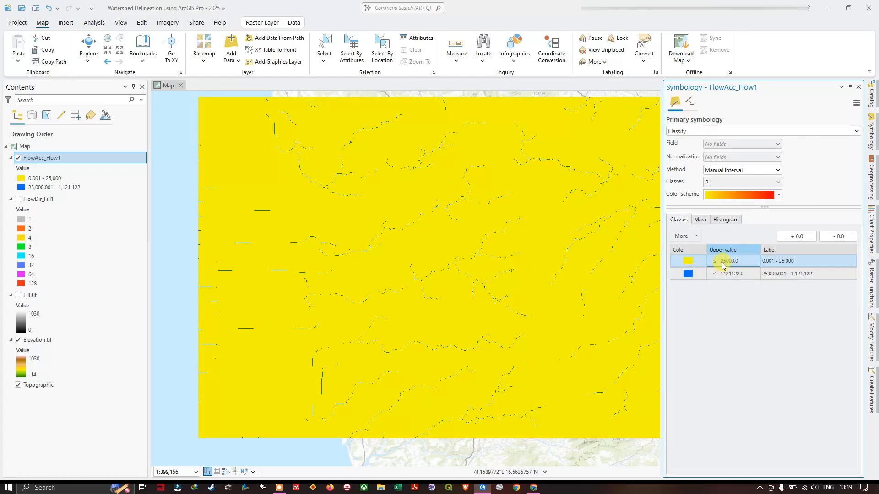
left_click(720, 265)
double_click(716, 265)
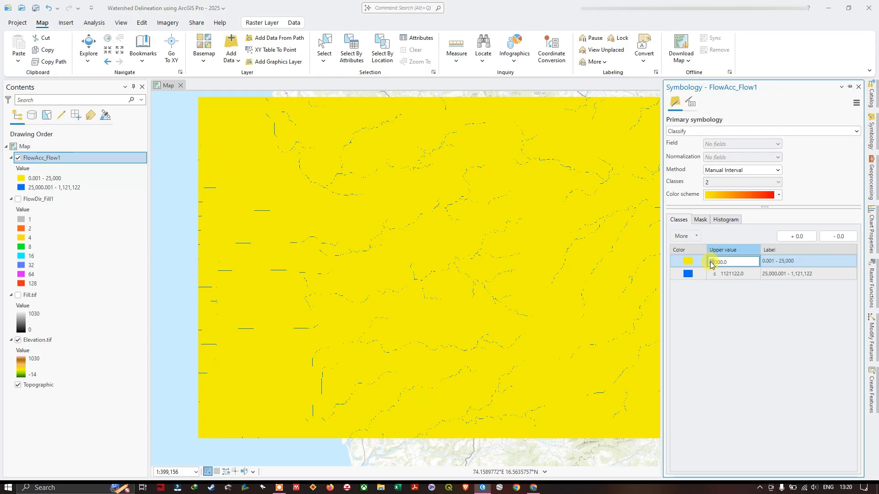
type("20")
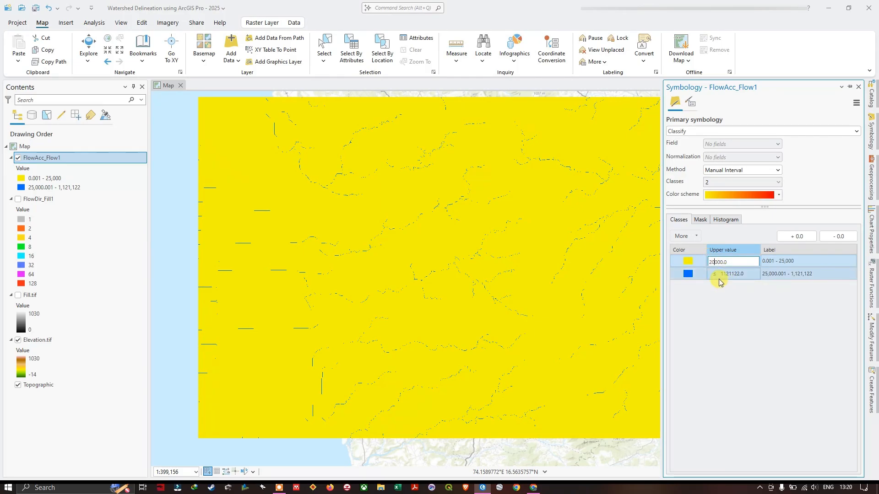
left_click(778, 267)
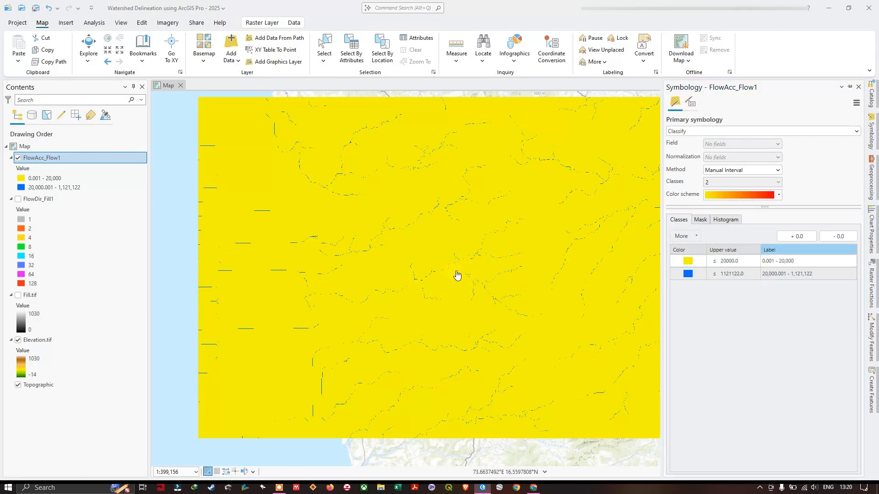
Step: Set the first flow accumulation class to No color and inspect the blue streams over the elevation raster
left_click(689, 265)
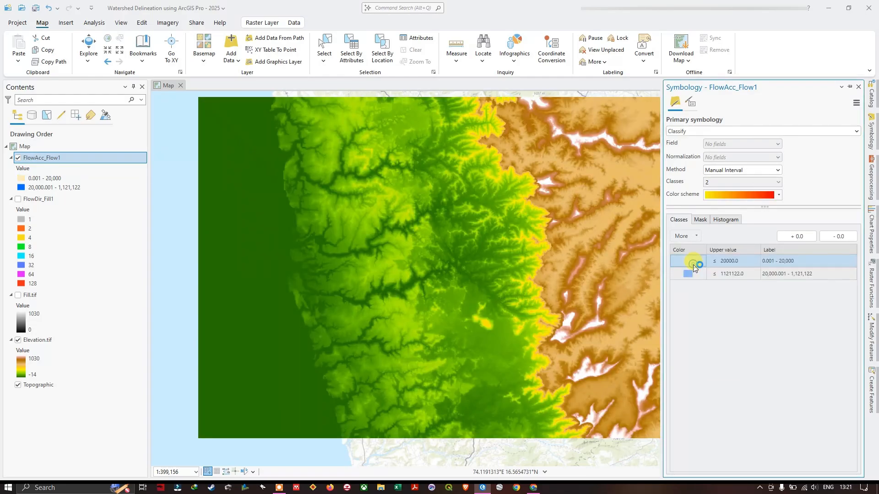
left_click(686, 264)
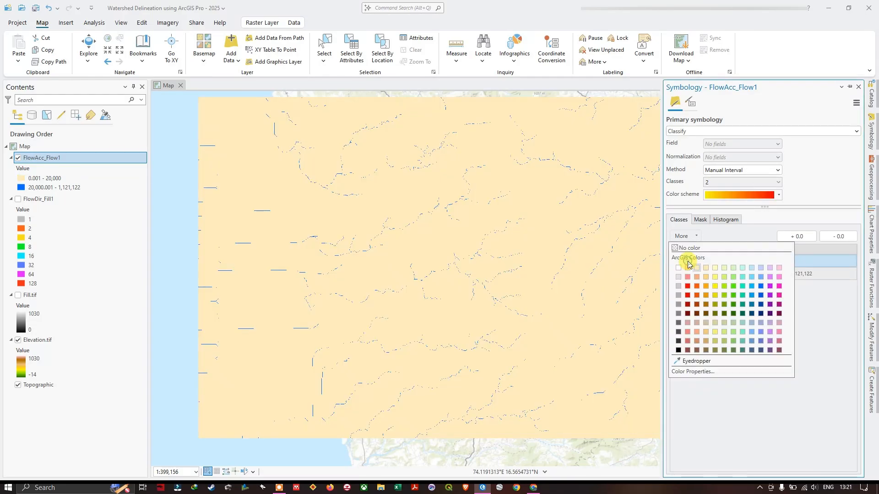
left_click(688, 248)
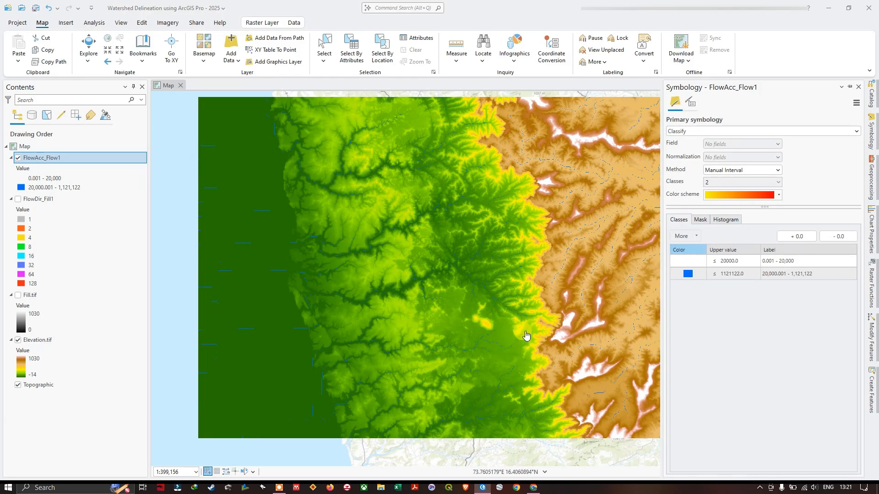
scroll(555, 286, "up", 3)
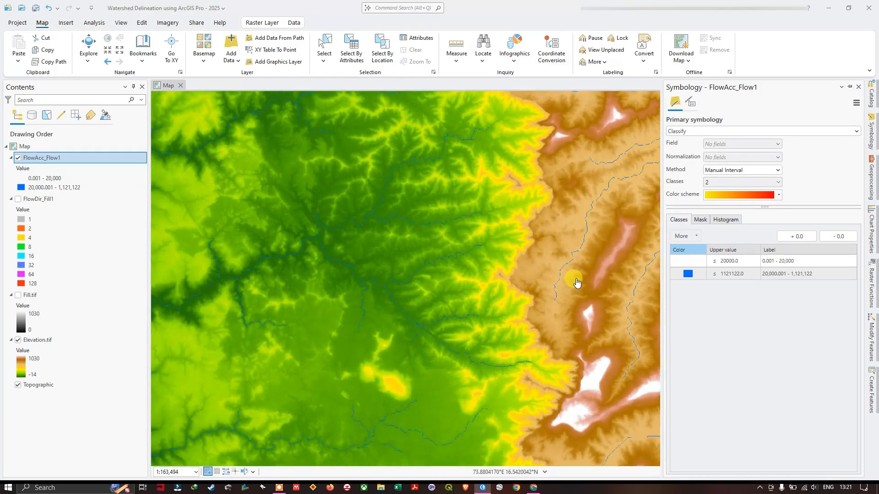
scroll(558, 279, "down", 3)
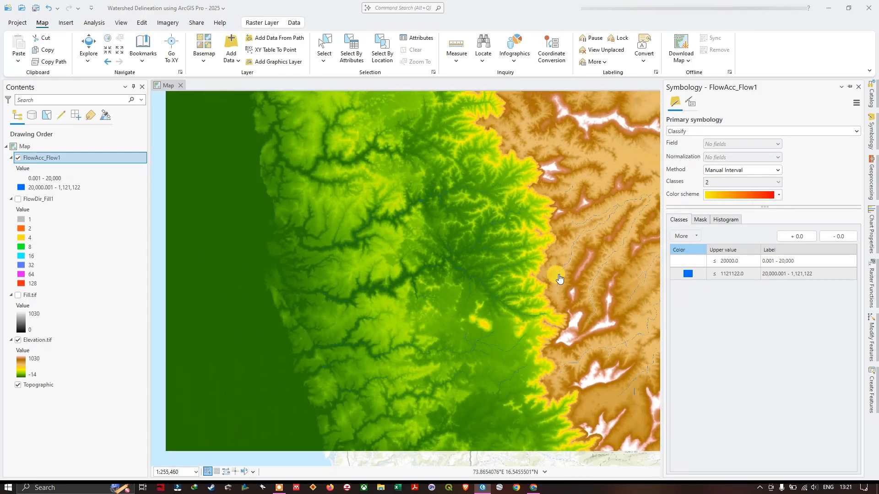
Step: Color the first flow accumulation class black and inspect the blue streams against it up close
left_click(696, 260)
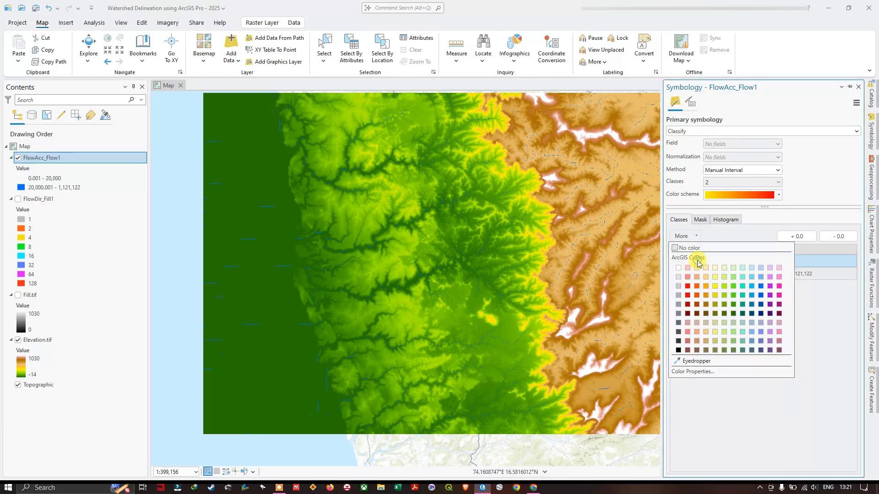
left_click(679, 343)
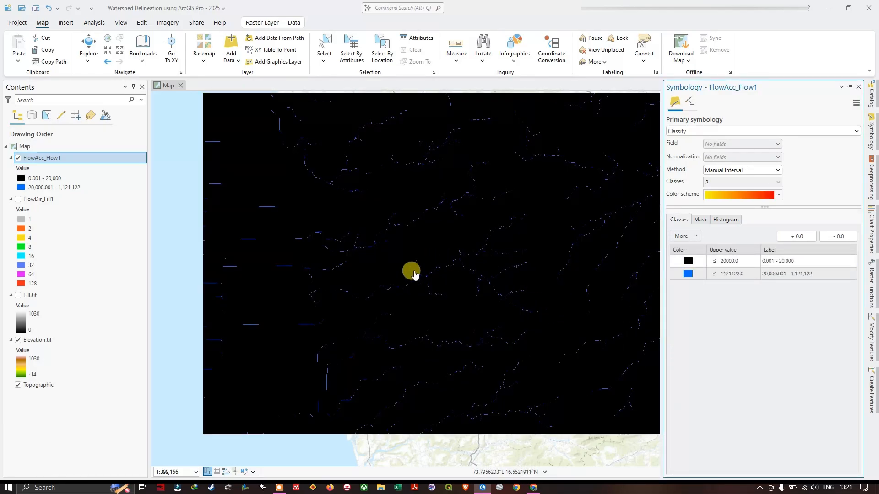
scroll(451, 270, "up", 2)
scroll(448, 268, "up", 4)
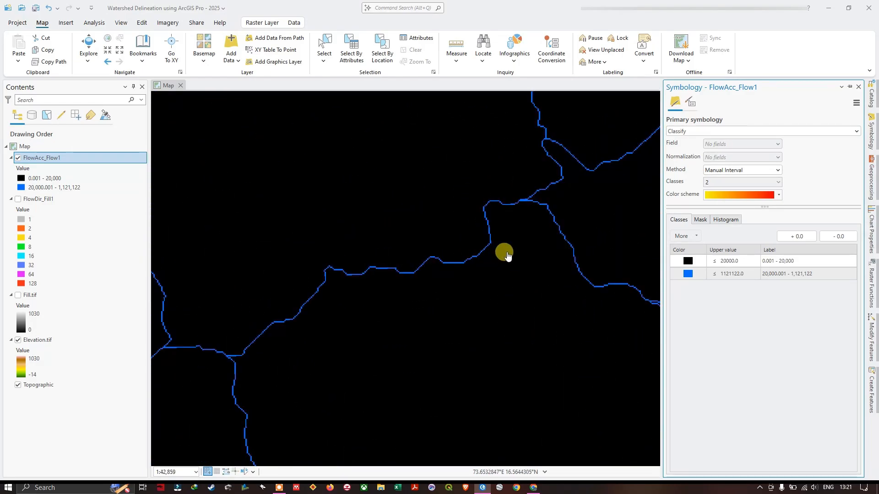
scroll(506, 255, "down", 4)
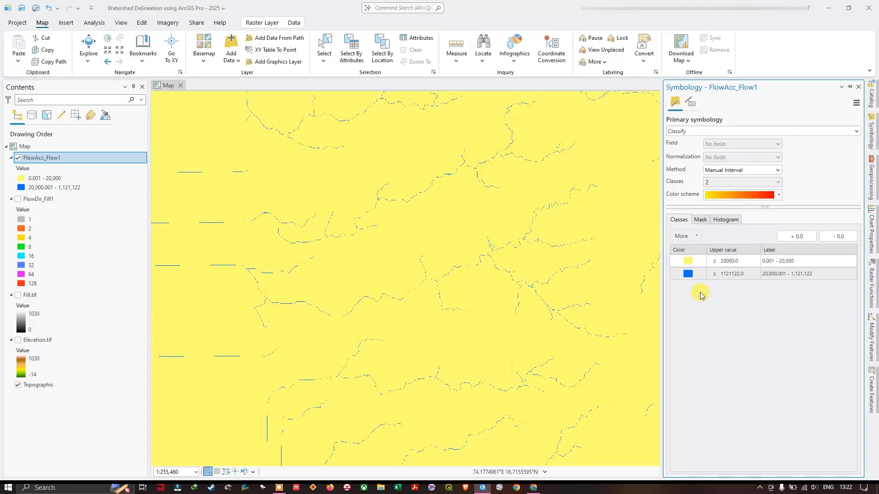
Step: Give the 0.001 - 20,000 class No color so that only the blue streams cover the Topographic basemap
left_click(688, 262)
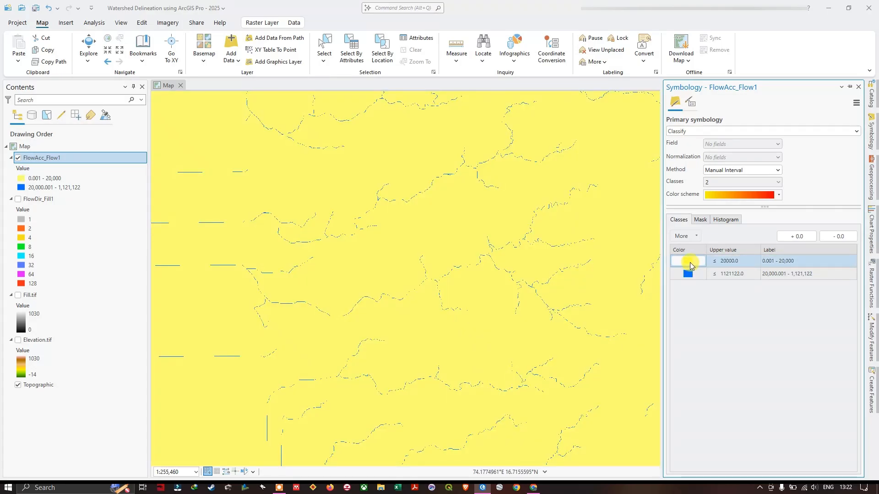
right_click(690, 262)
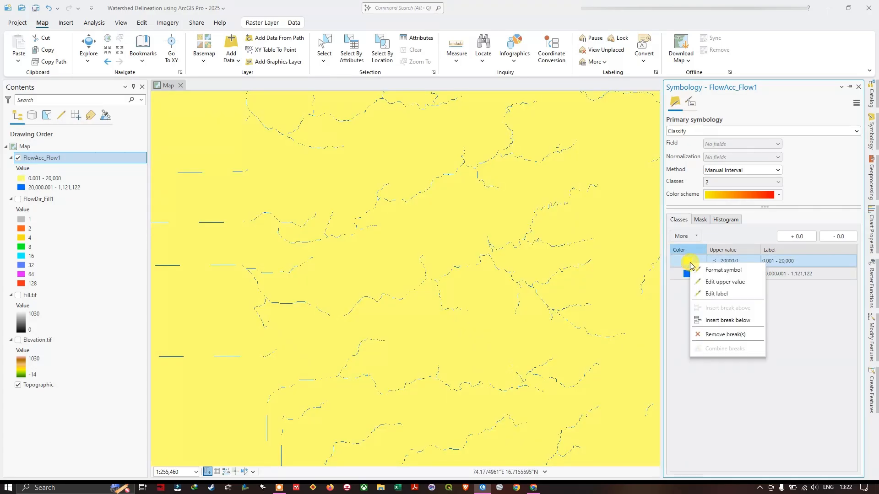
left_click(690, 262)
left_click(682, 247)
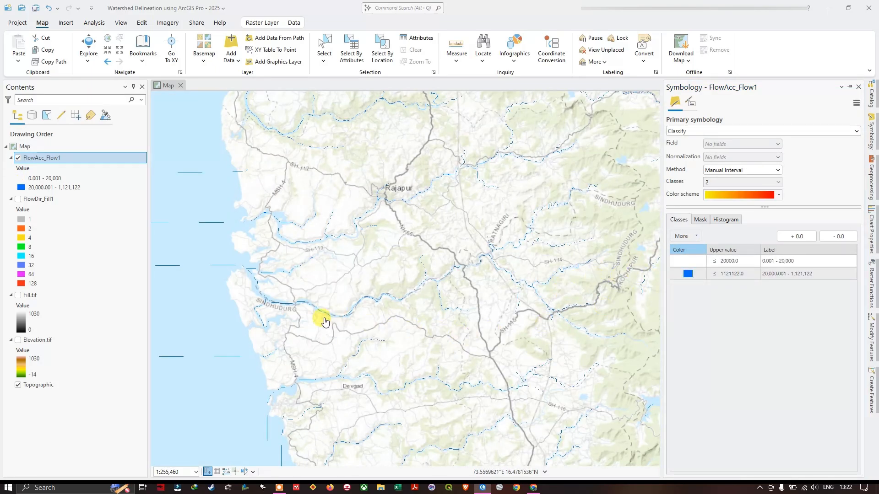
Step: Compare the blue streams with the rivers on the Topographic basemap, and pin the Symbology pane beside the map
scroll(307, 327, "up", 3)
scroll(337, 298, "up", 3)
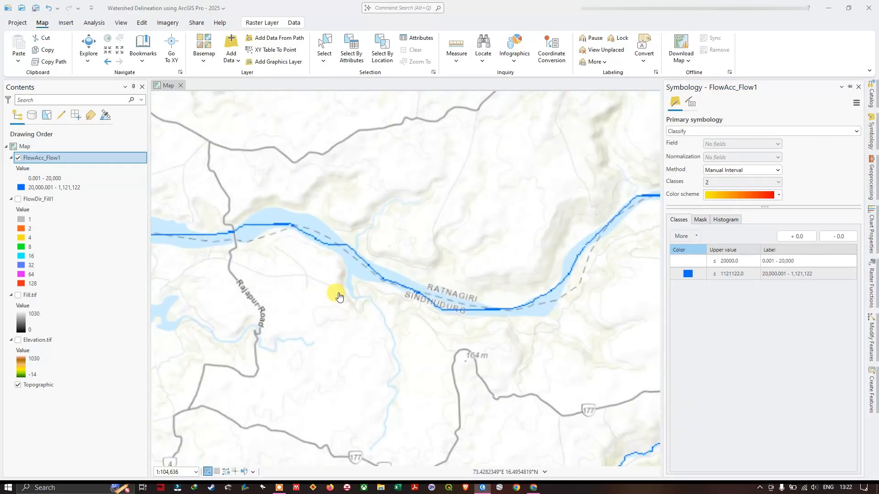
scroll(392, 259, "down", 4)
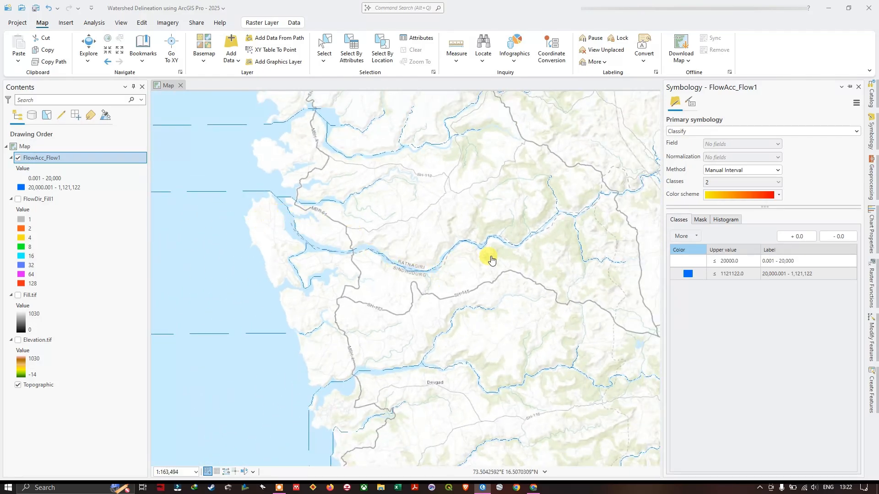
left_click(852, 89)
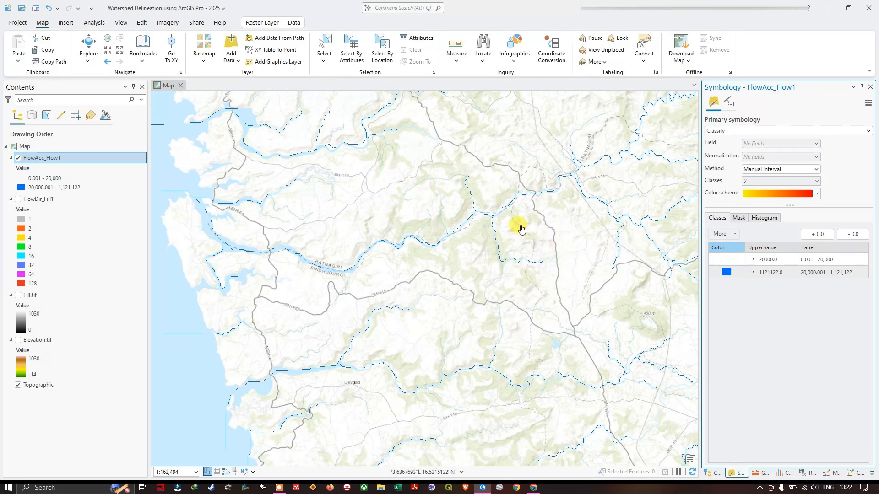
Step: Examine the blue stream network between Rajapur and Devgad, from the inland tributaries down to the coast
scroll(592, 241, "down", 2)
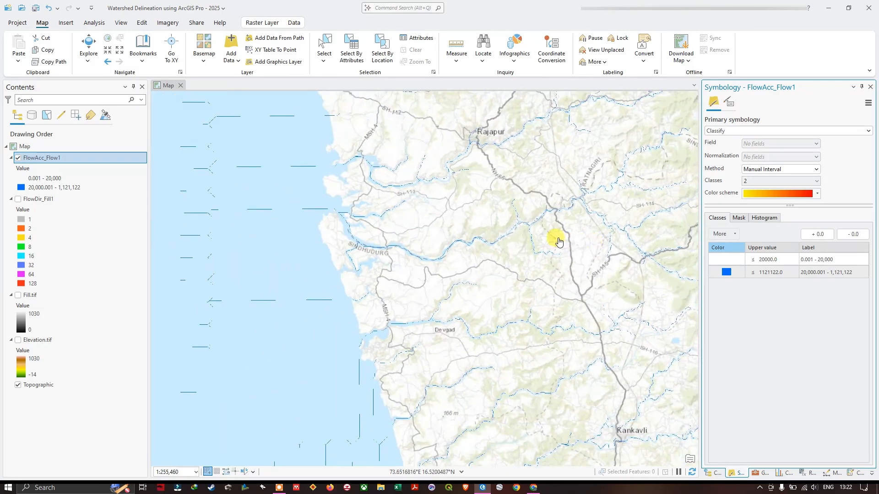
scroll(558, 241, "down", 3)
scroll(583, 242, "up", 3)
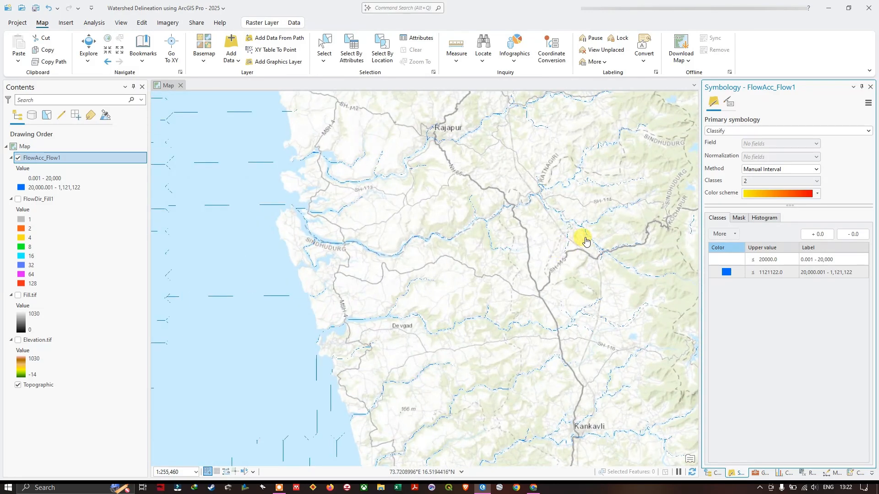
scroll(584, 240, "up", 2)
scroll(524, 229, "down", 2)
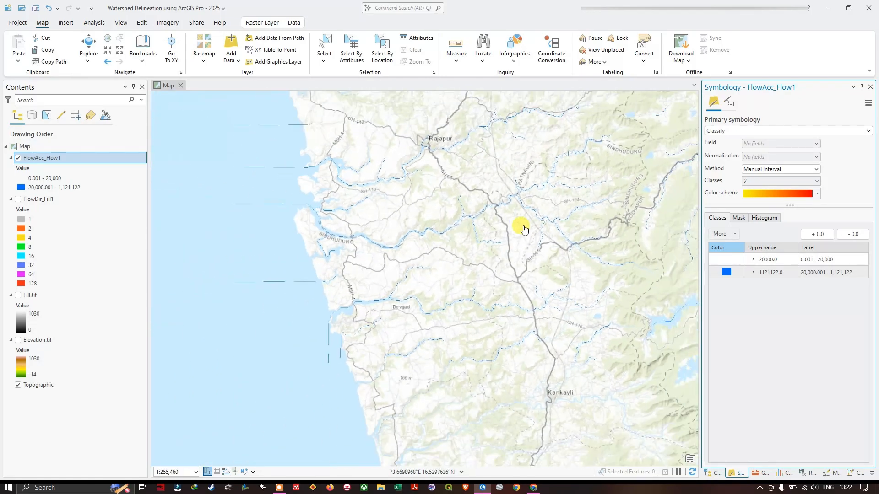
scroll(570, 185, "up", 2)
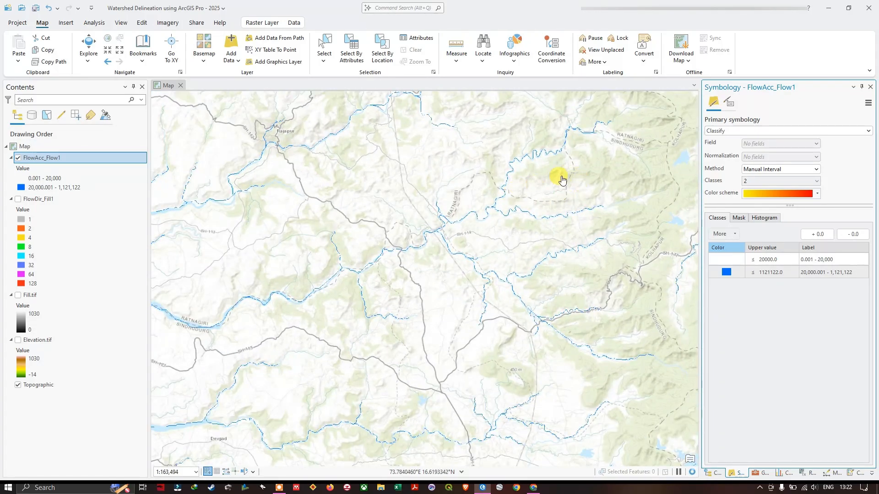
scroll(567, 238, "down", 4)
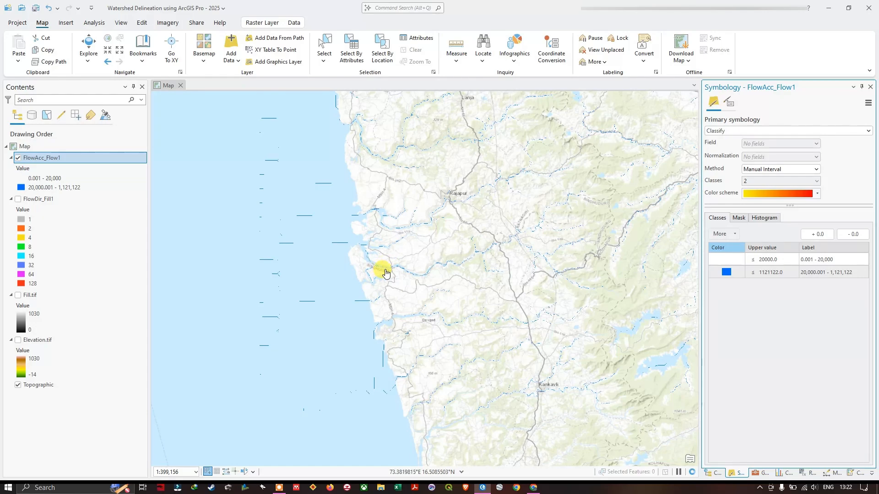
scroll(388, 273, "up", 2)
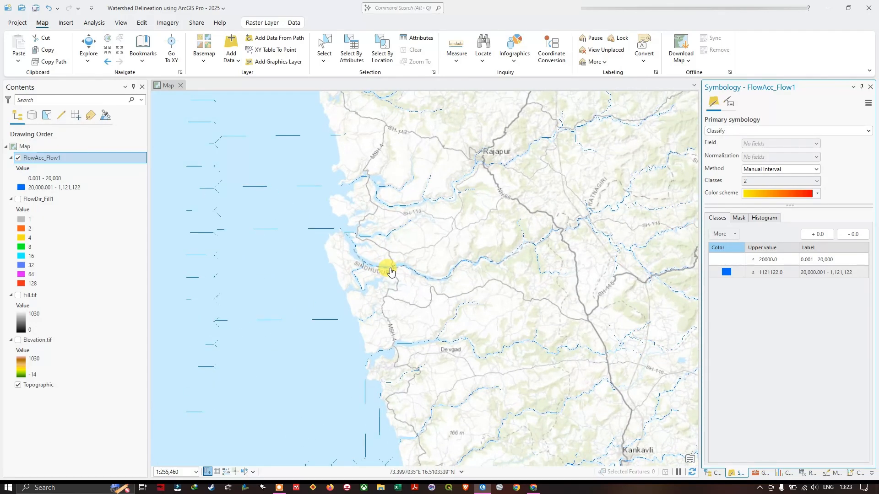
left_click_drag(390, 271, 301, 292)
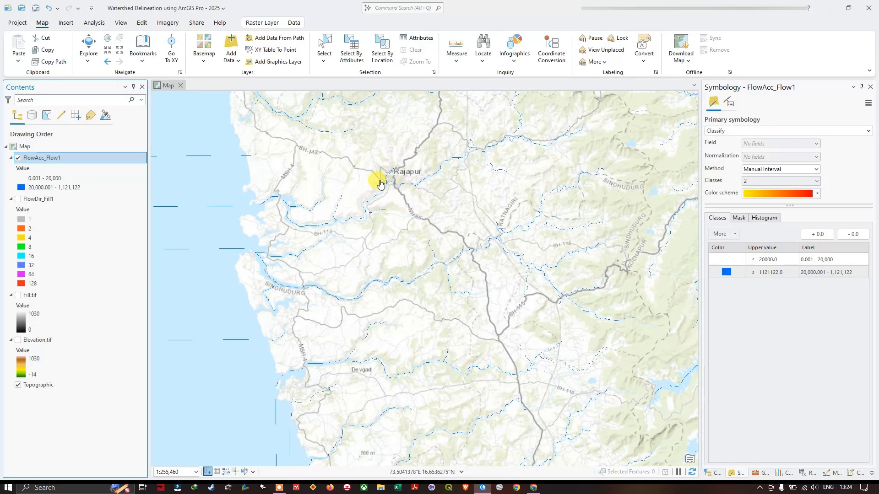
Step: Start a new shapefile in the Data subfolder that holds Elevation.tif and Fill.tif
left_click(861, 87)
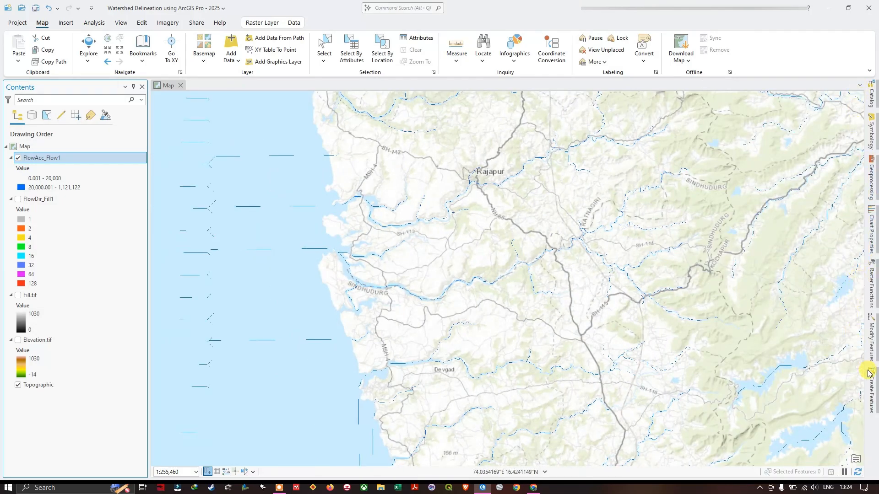
left_click(872, 387)
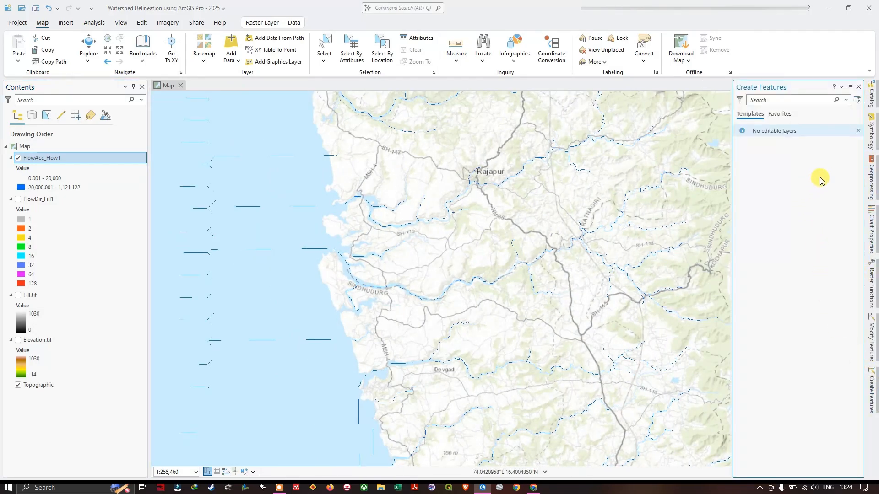
left_click(872, 101)
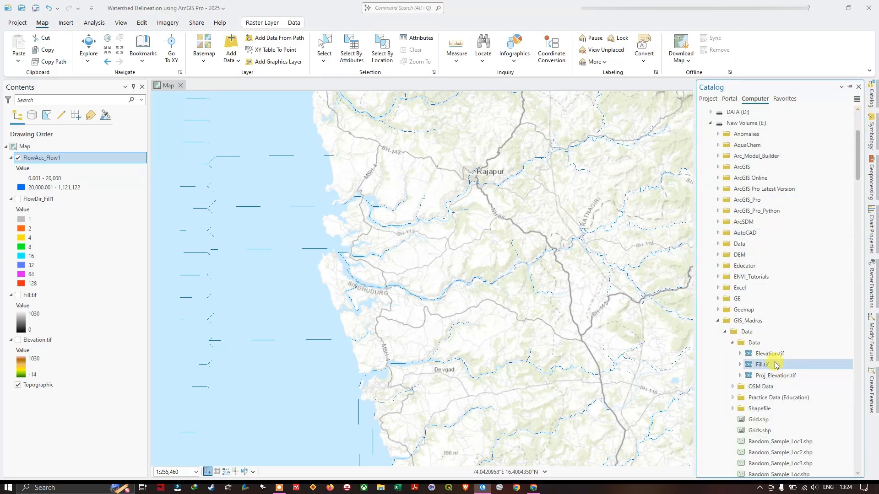
scroll(745, 290, "down", 2)
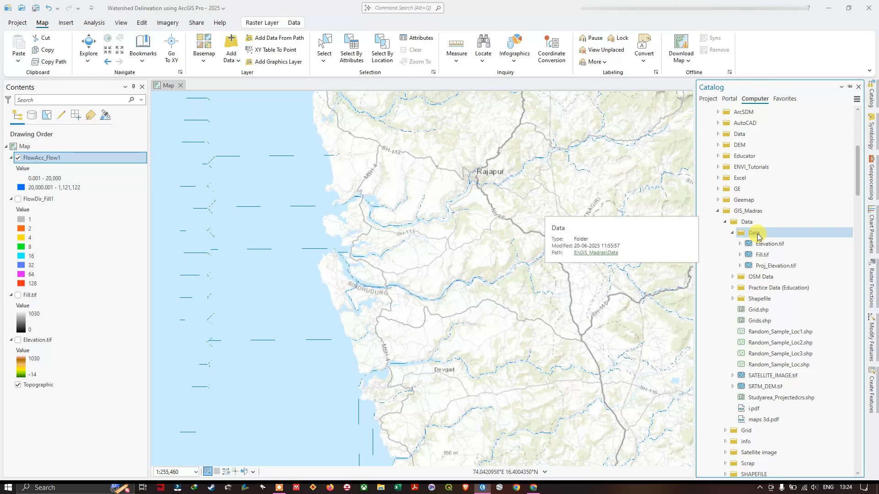
right_click(756, 235)
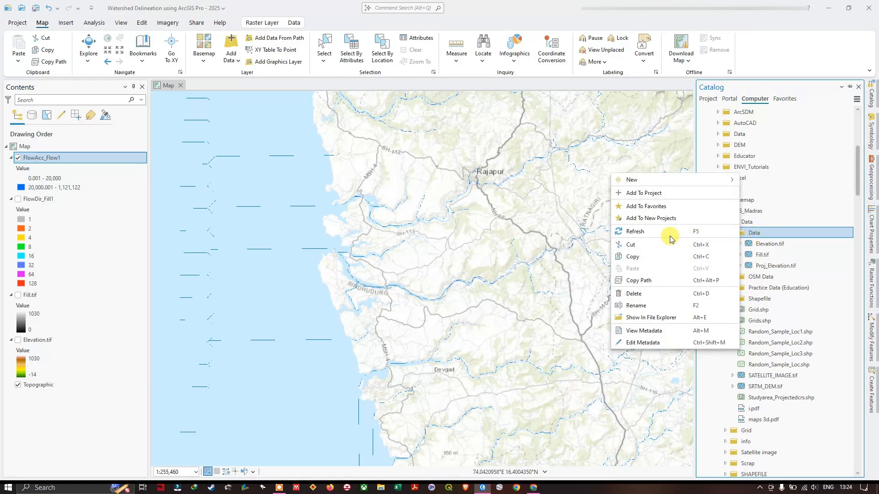
left_click(654, 182)
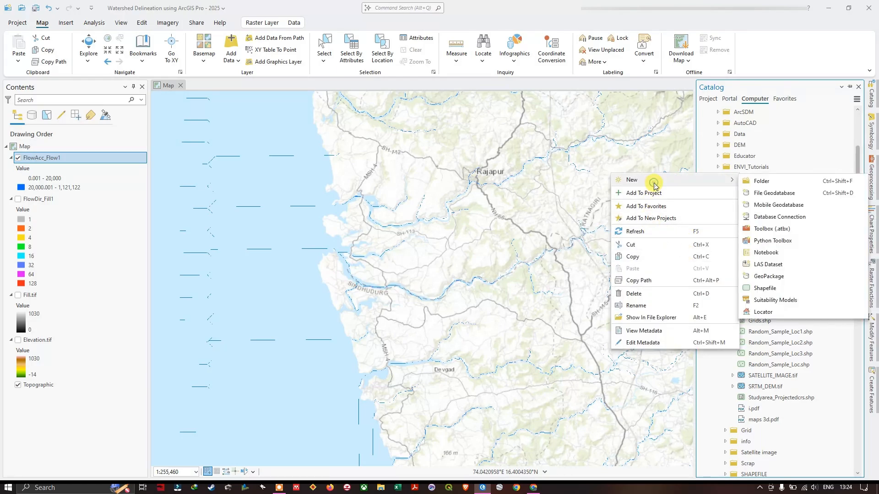
left_click(775, 289)
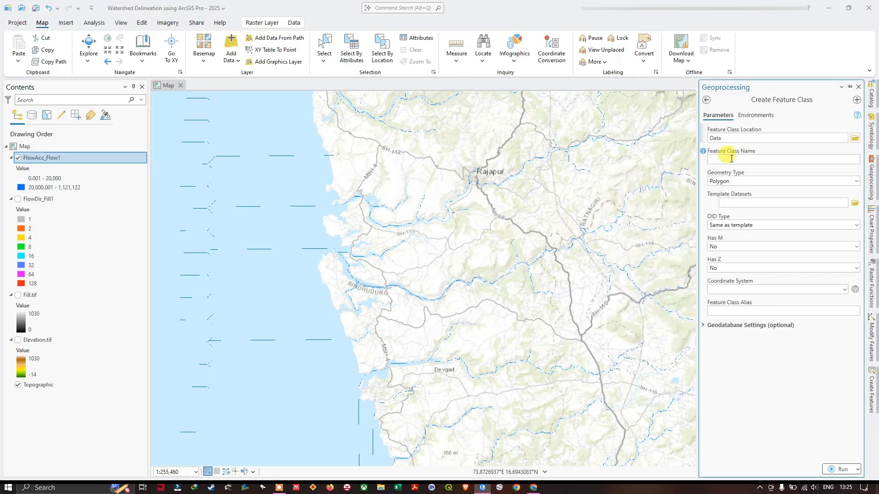
Step: Name the new feature class Outlet and set its geometry type to Point
type("Outlet")
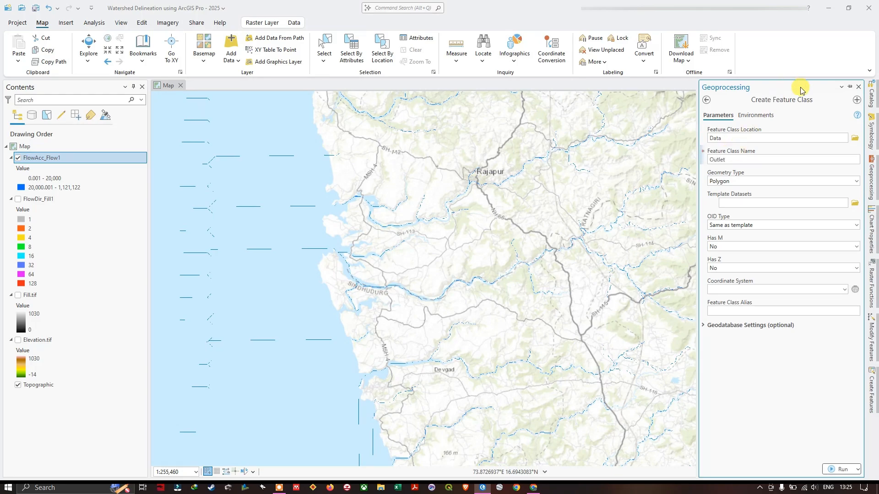
left_click(855, 183)
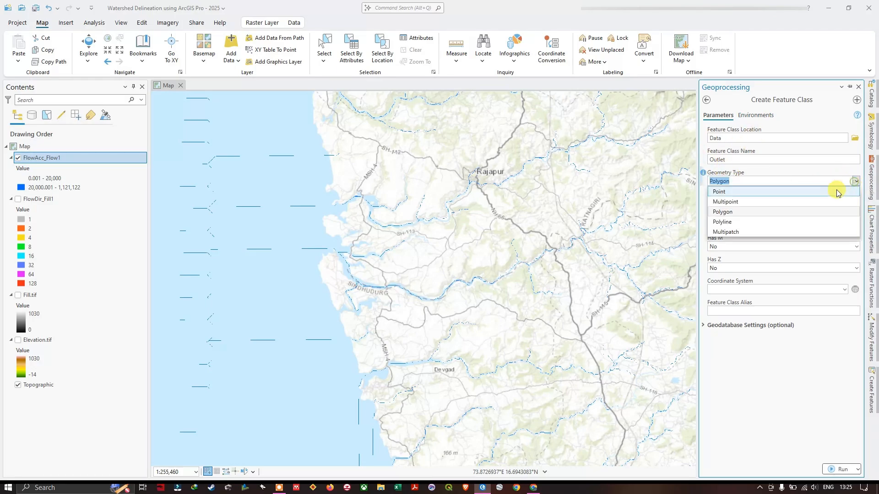
left_click(722, 191)
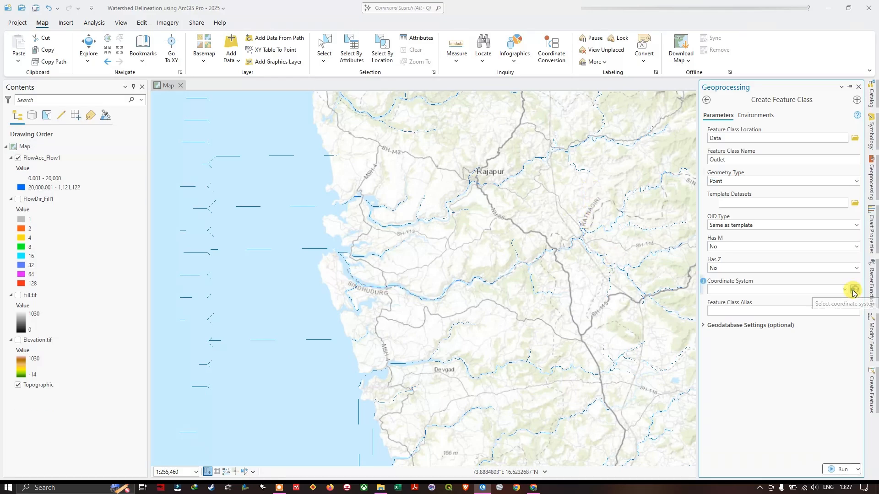
Step: Assign the WGS 1984 UTM Zone 43N coordinate system and create the Outlet feature class
left_click(854, 291)
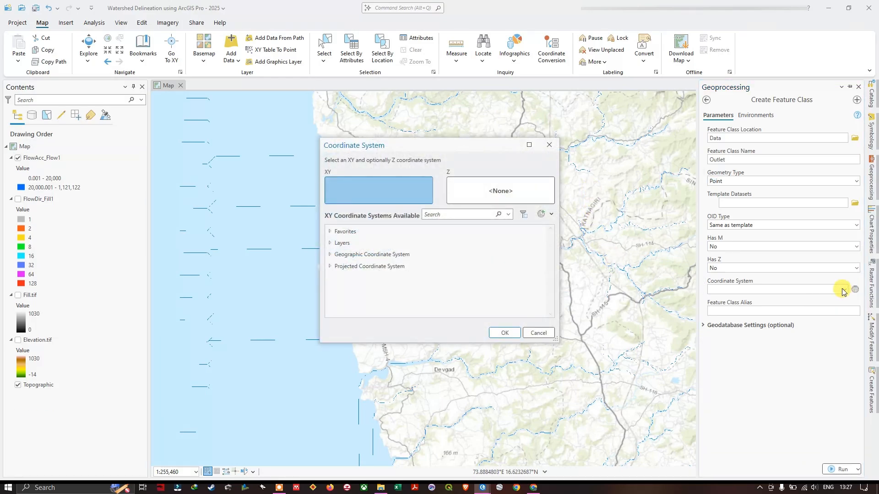
left_click(329, 266)
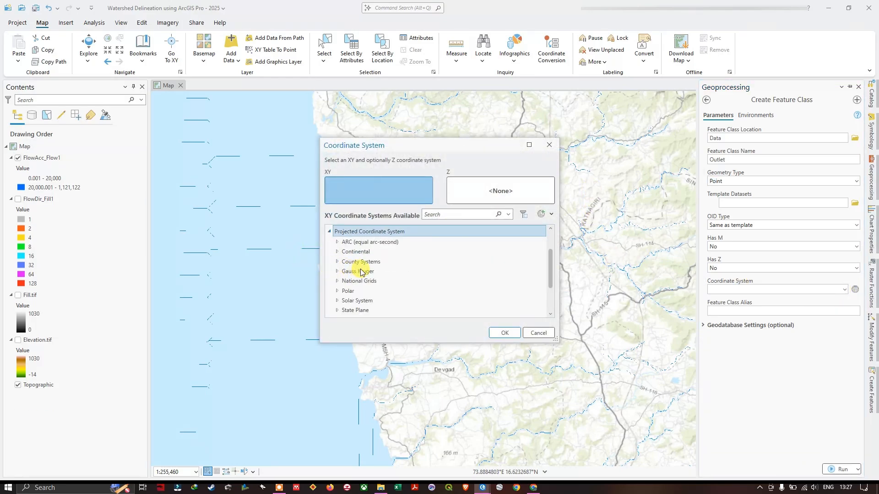
scroll(383, 276, "down", 2)
scroll(384, 274, "up", 3)
scroll(382, 270, "down", 4)
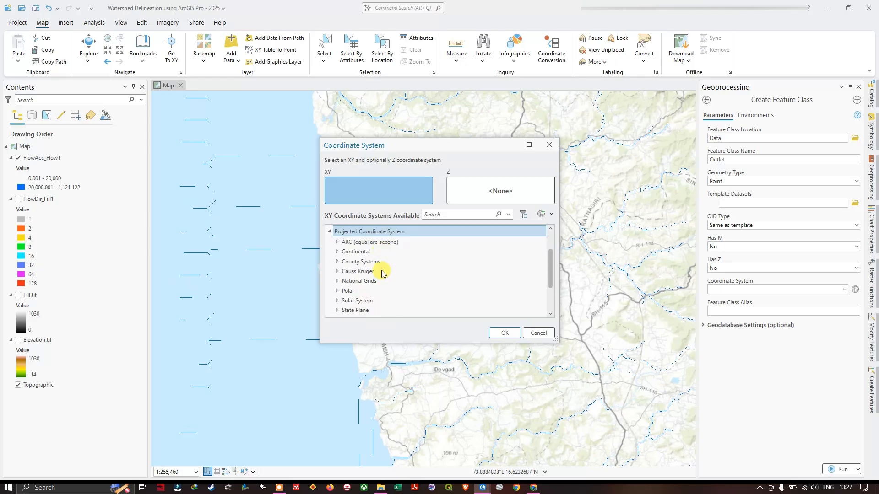
left_click(336, 293)
scroll(352, 288, "down", 5)
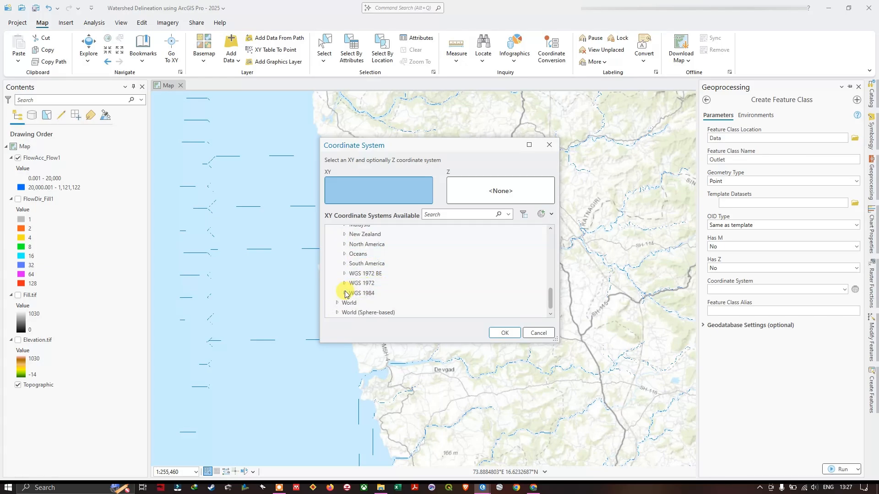
left_click(345, 292)
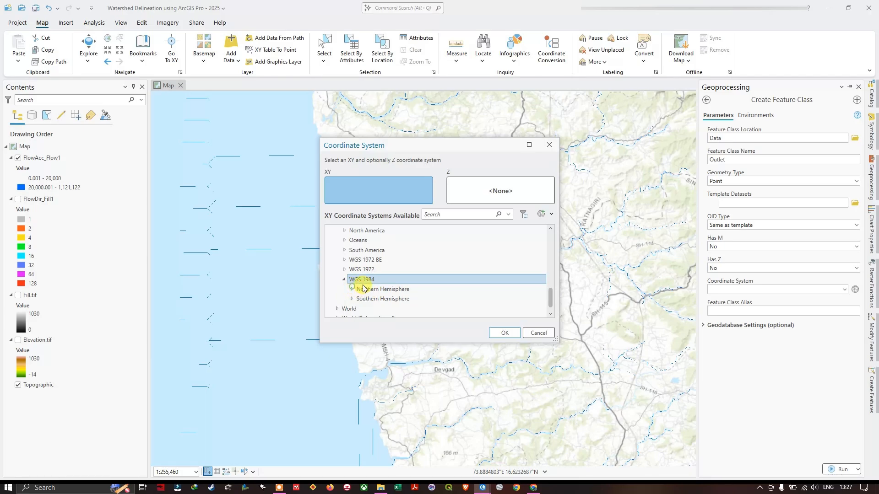
left_click(352, 288)
scroll(405, 282, "down", 11)
scroll(405, 282, "down", 7)
scroll(405, 282, "down", 2)
left_click(405, 308)
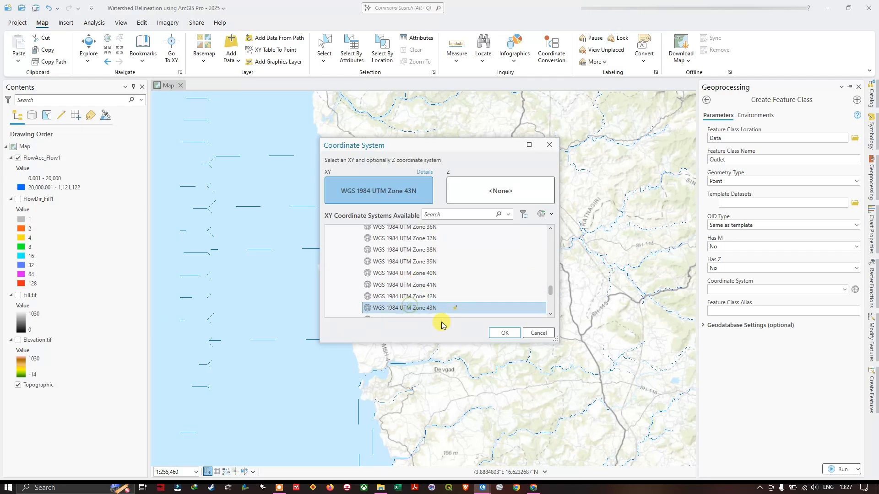
left_click(504, 333)
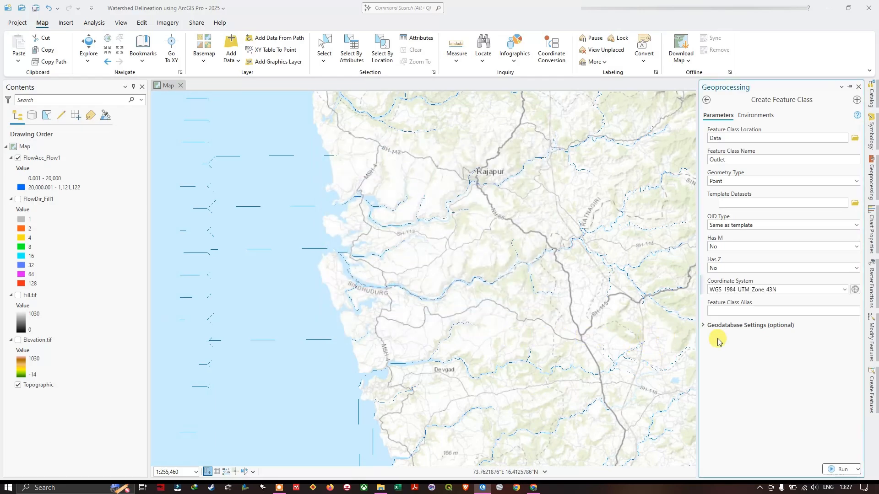
left_click(842, 469)
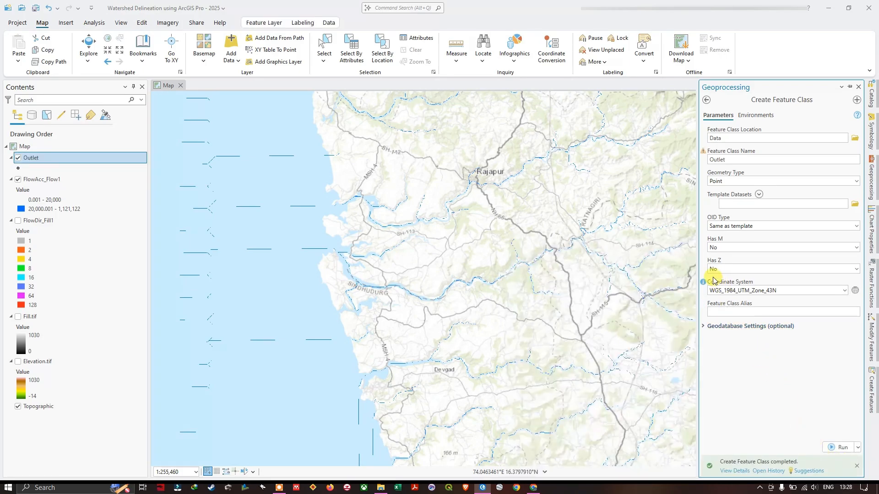
Step: Pin the Geoprocessing pane beside the map and examine the river mouth near MDR-61, where the streams meet, and the network upstream
left_click(850, 88)
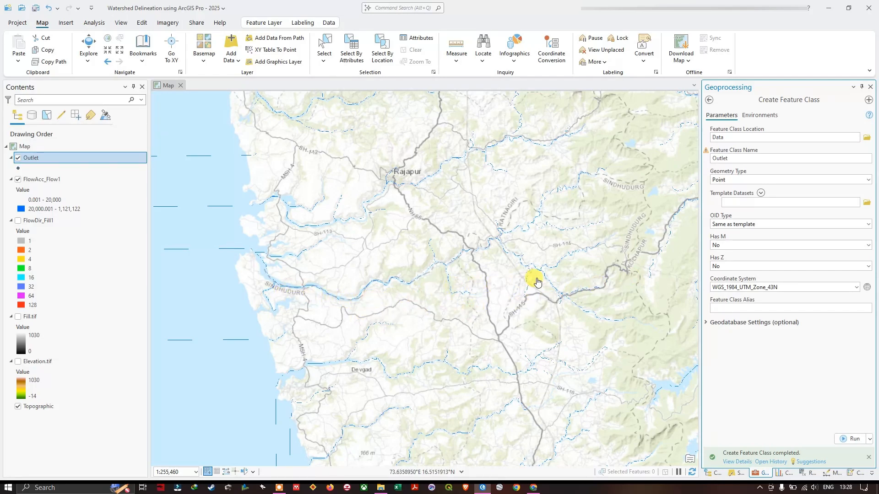
scroll(540, 263, "up", 2)
scroll(583, 174, "up", 2)
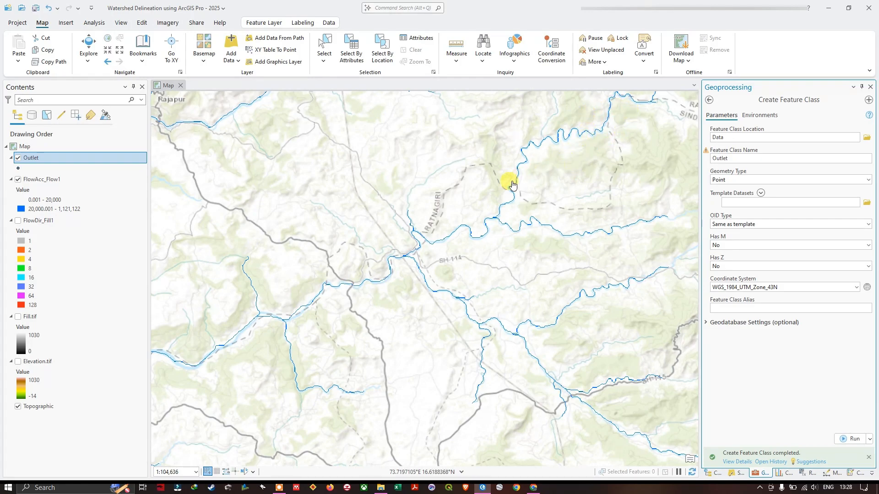
scroll(556, 208, "down", 1)
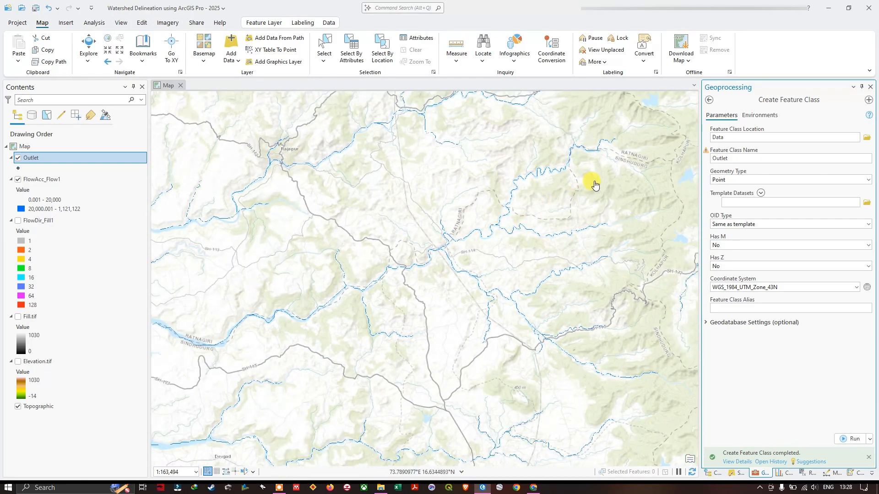
scroll(594, 185, "down", 1)
scroll(253, 258, "up", 2)
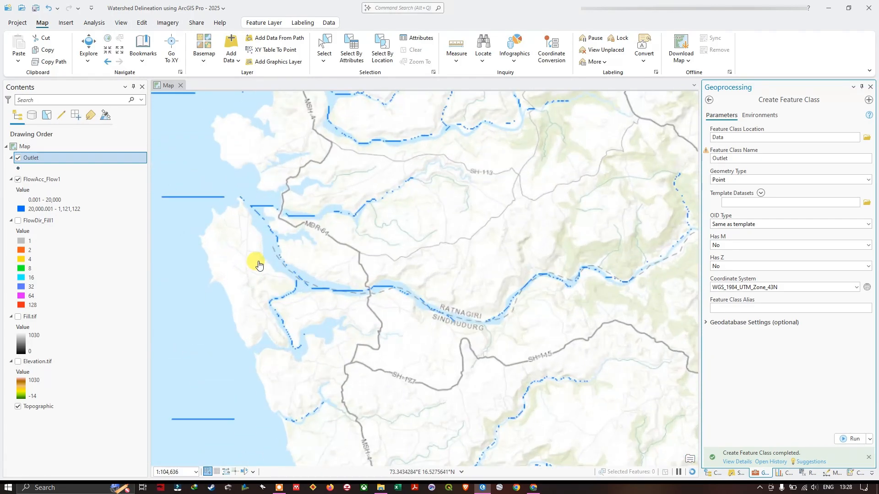
scroll(259, 265, "up", 1)
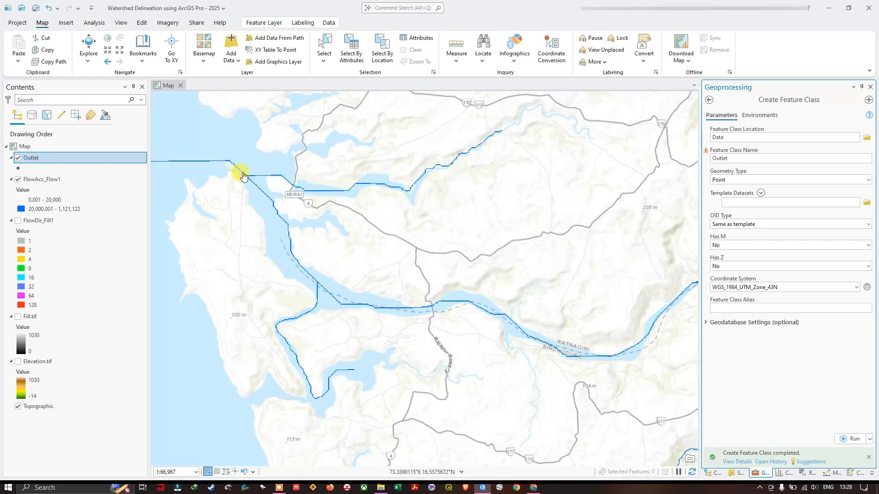
scroll(259, 185, "down", 2)
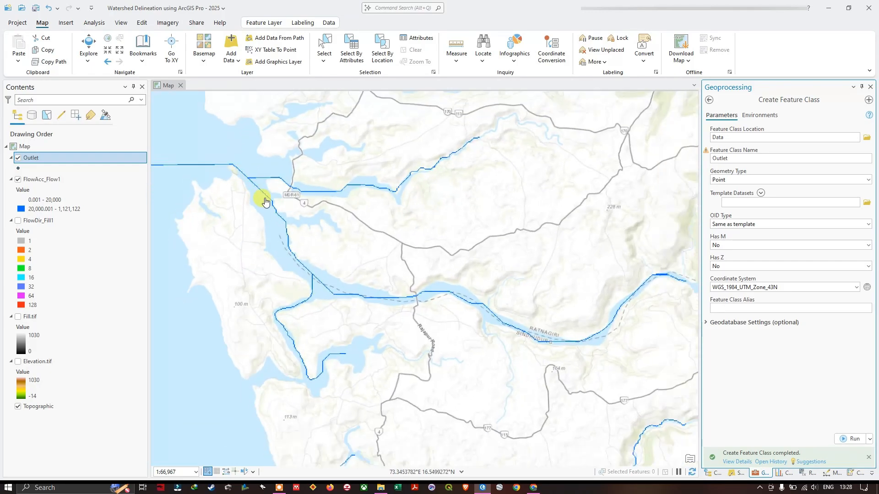
scroll(252, 187, "up", 4)
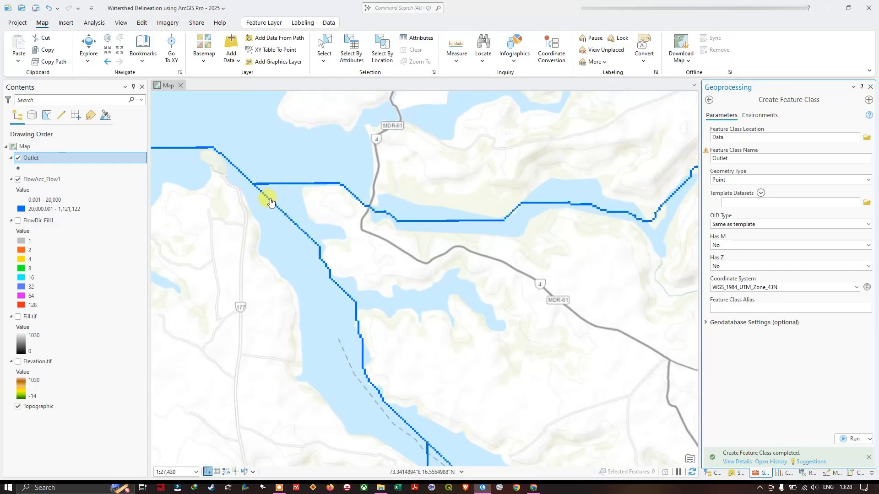
scroll(293, 213, "down", 2)
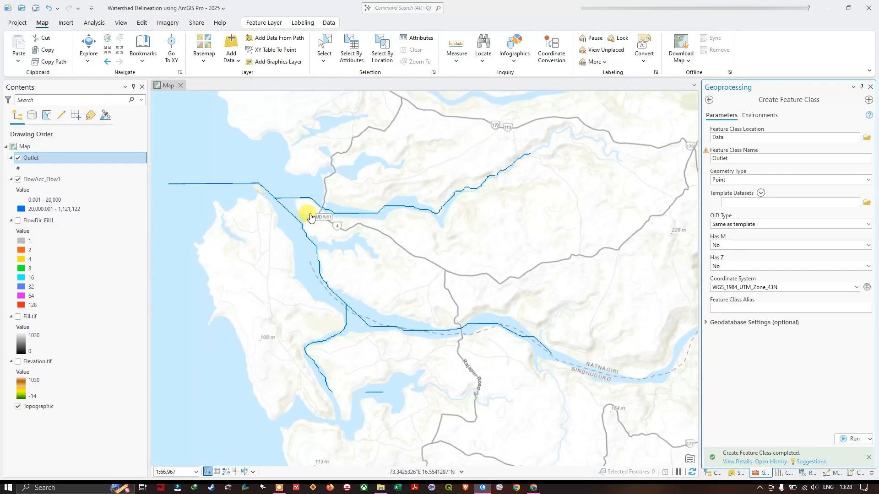
scroll(303, 220, "up", 1)
scroll(303, 220, "up", 2)
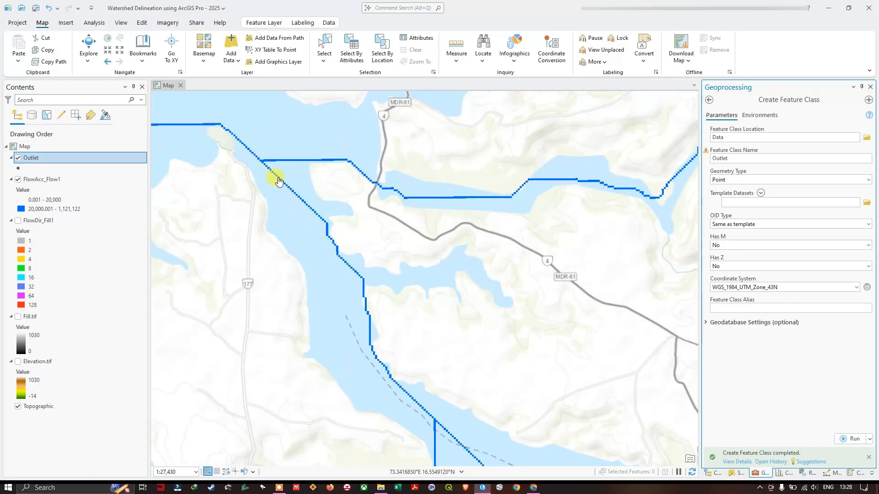
scroll(320, 224, "down", 4)
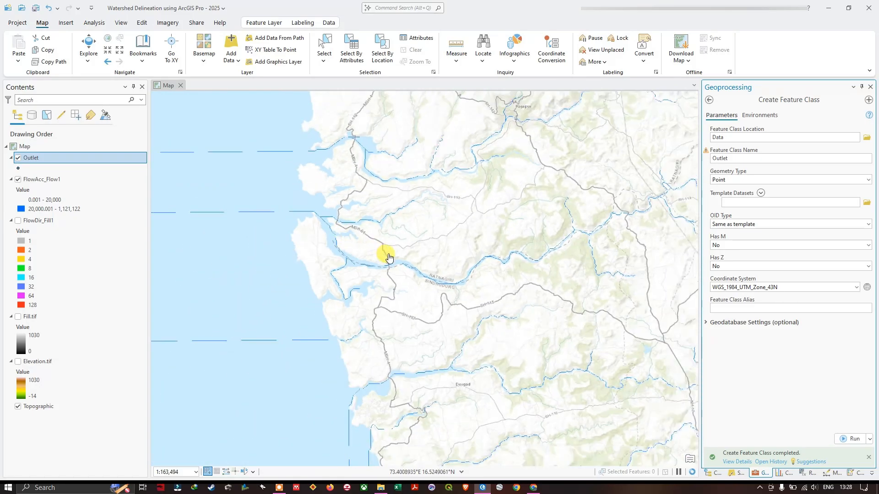
Step: Collapse the Geoprocessing pane and activate the Outlet point template for creating features
scroll(394, 264, "down", 1)
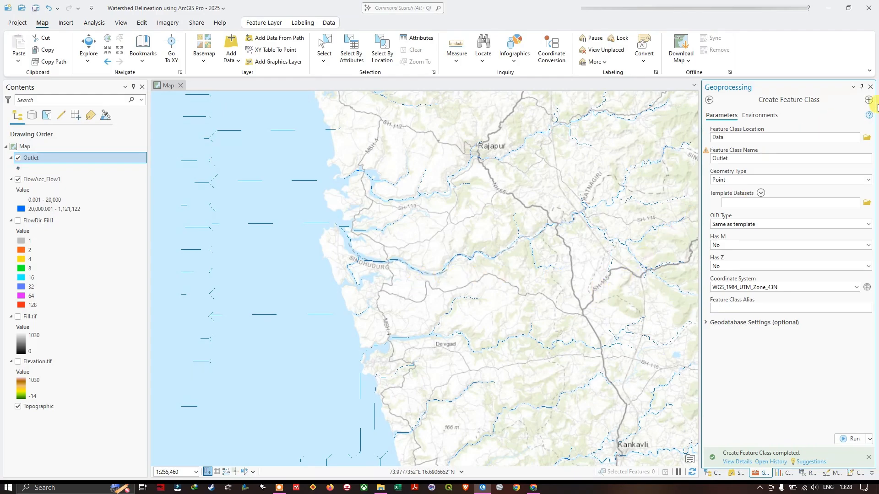
left_click(862, 89)
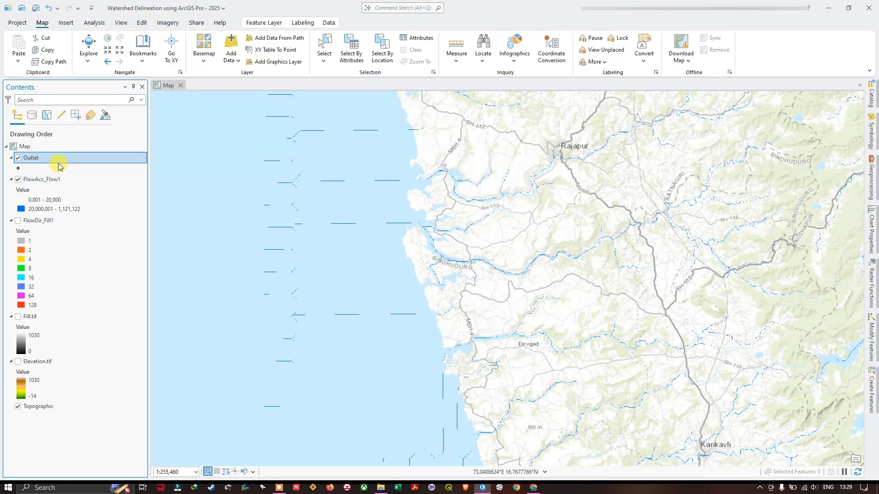
left_click(142, 23)
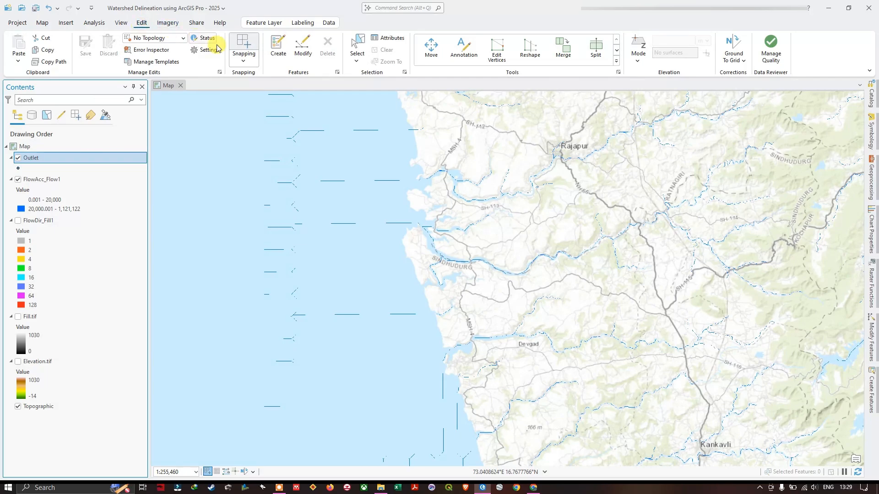
left_click(279, 47)
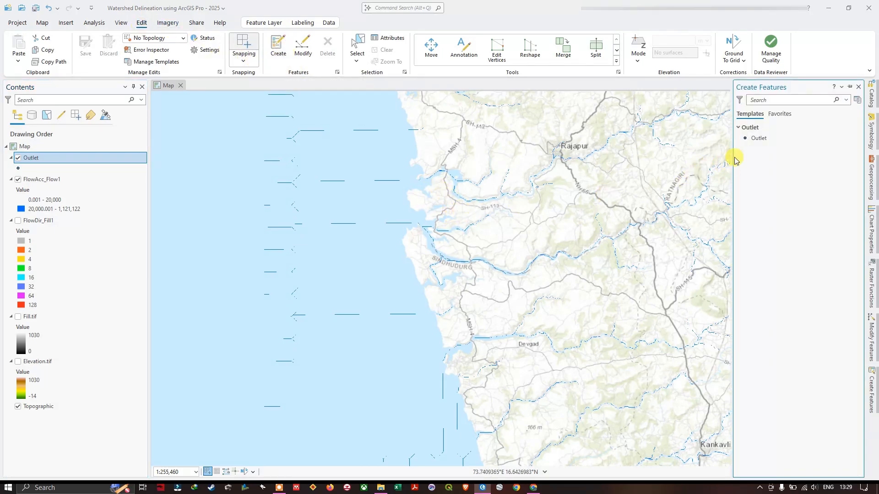
left_click(752, 139)
left_click(805, 159)
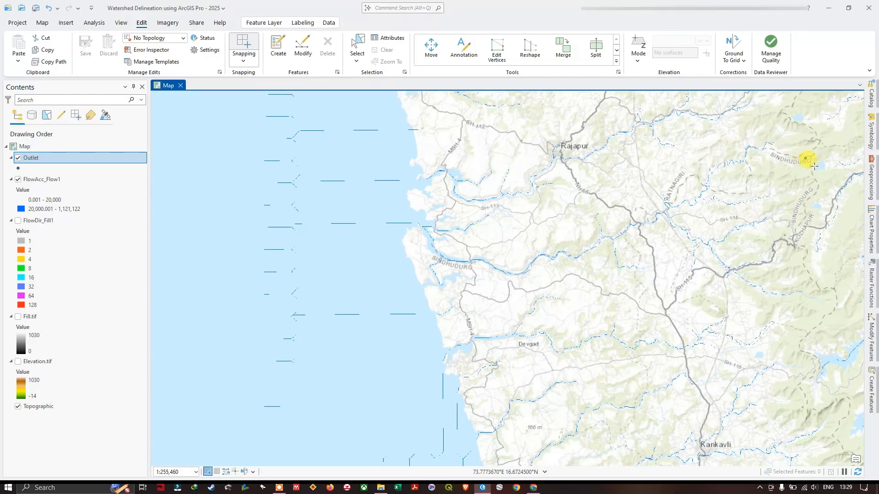
left_click(870, 382)
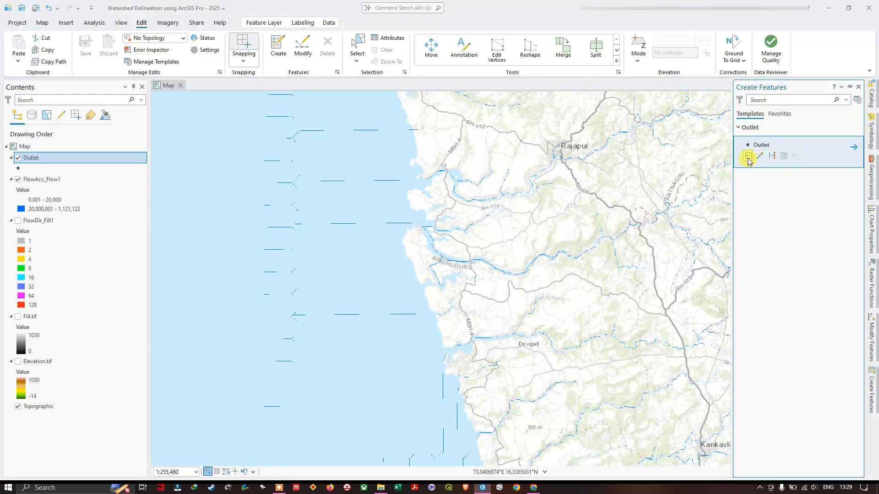
left_click(488, 248)
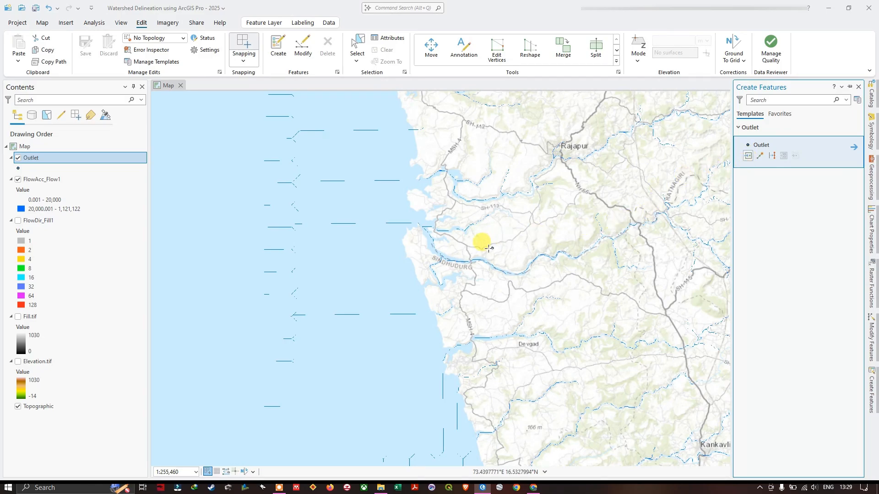
Step: Place the outlet point on the main river's stream cell just below the junction with the horizontal tributary line near the river mouth
scroll(549, 248, "down", 2)
scroll(582, 249, "up", 2)
scroll(453, 234, "up", 3)
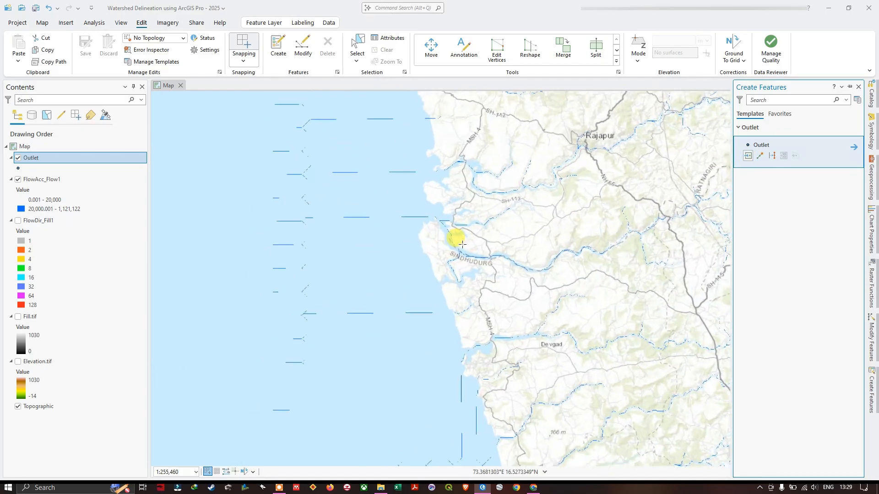
scroll(433, 223, "up", 4)
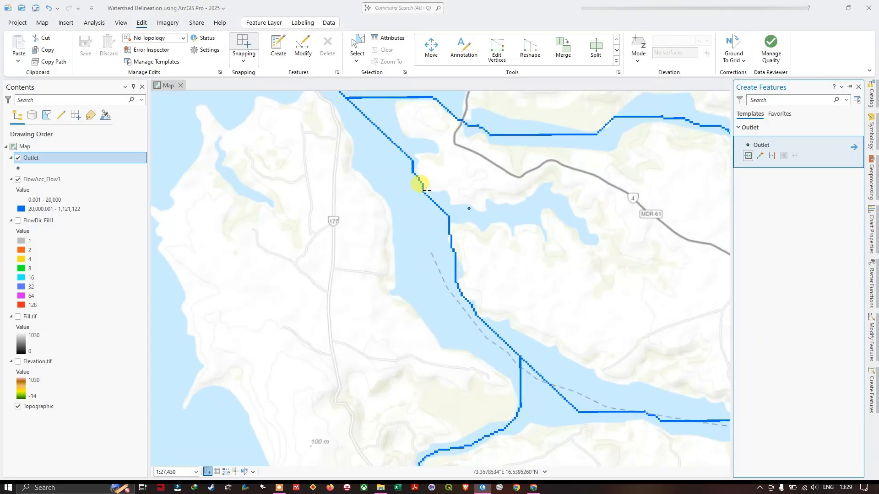
scroll(341, 93, "up", 7)
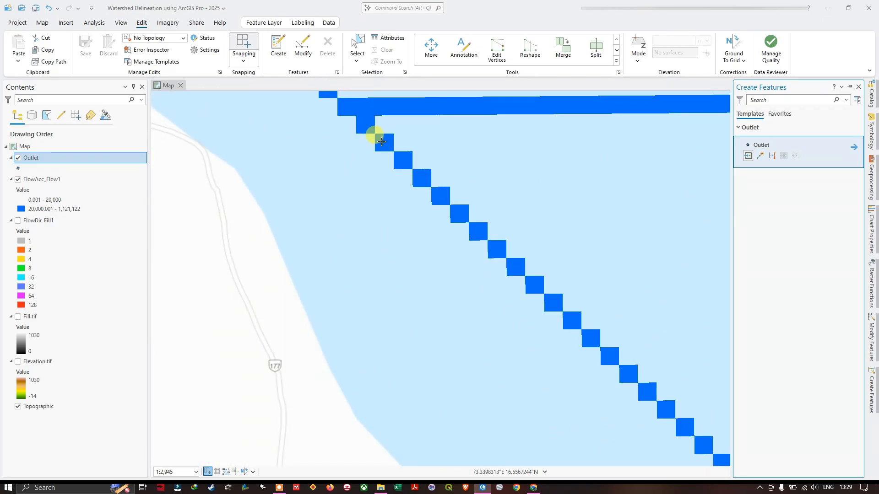
left_click(383, 142)
scroll(378, 146, "down", 2)
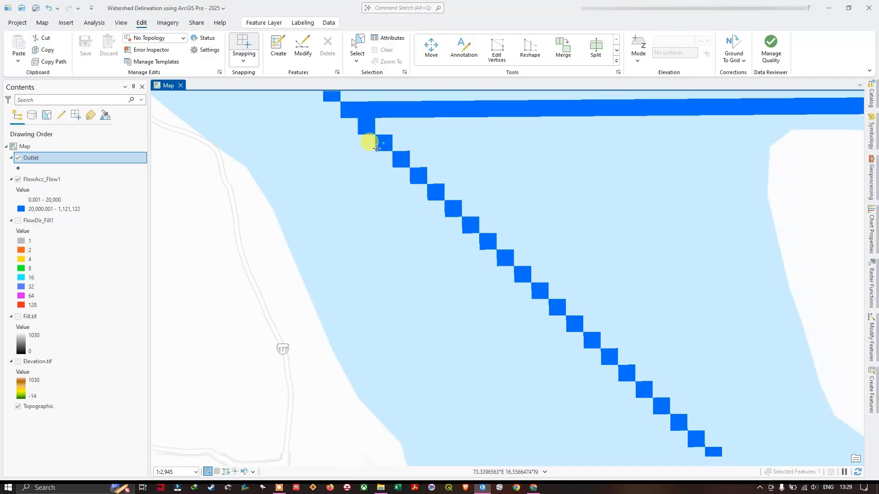
scroll(376, 149, "down", 8)
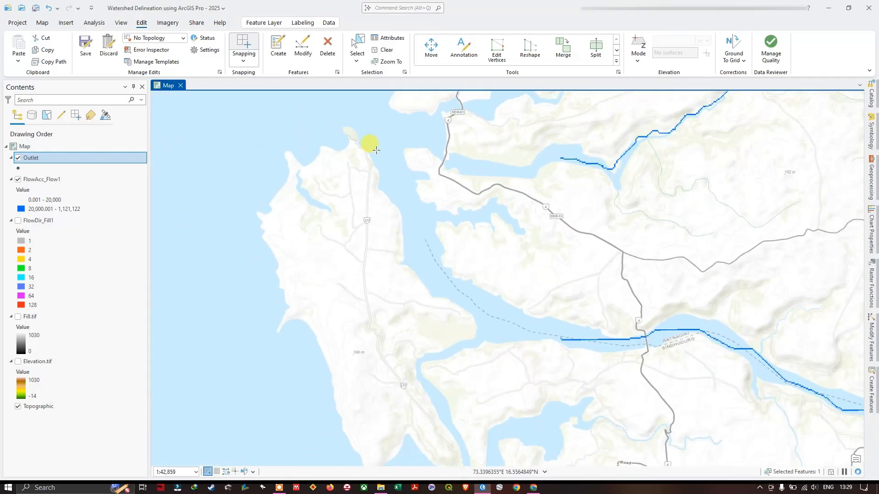
scroll(377, 150, "down", 3)
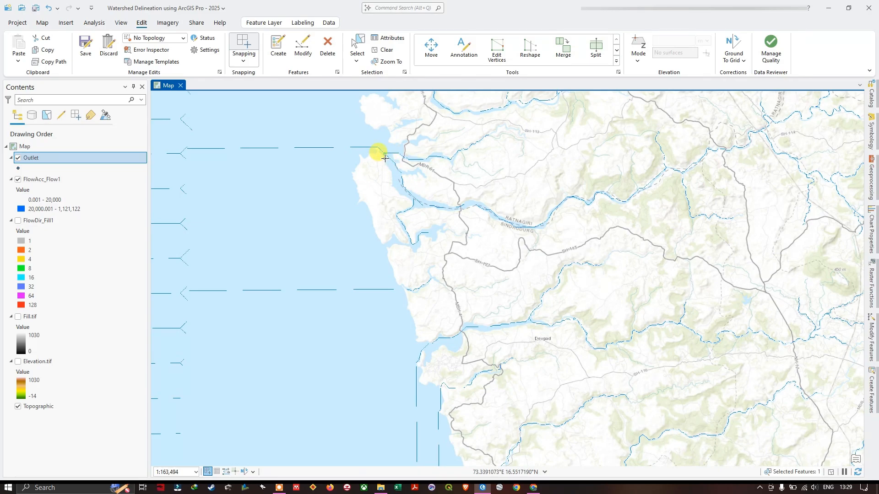
Step: Open the Outlet attribute table and check the new point record and its position at the stream junction near Vijaydurg
right_click(118, 157)
left_click(140, 155)
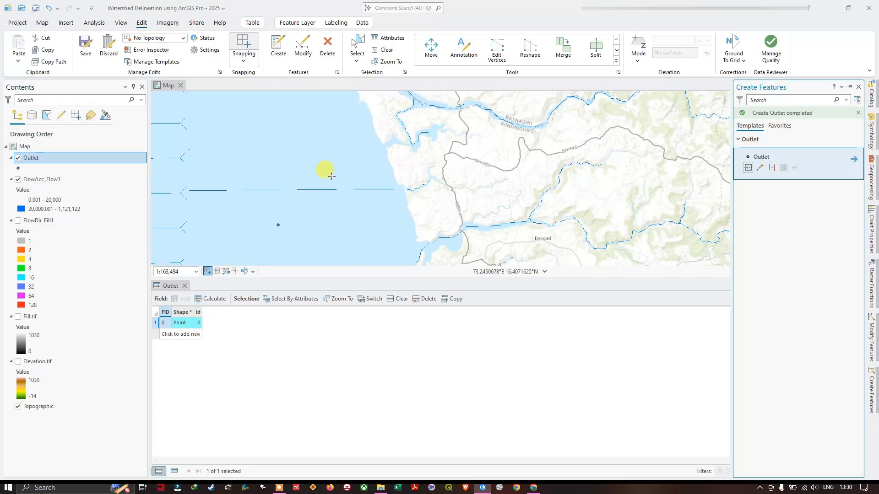
scroll(437, 197, "down", 2)
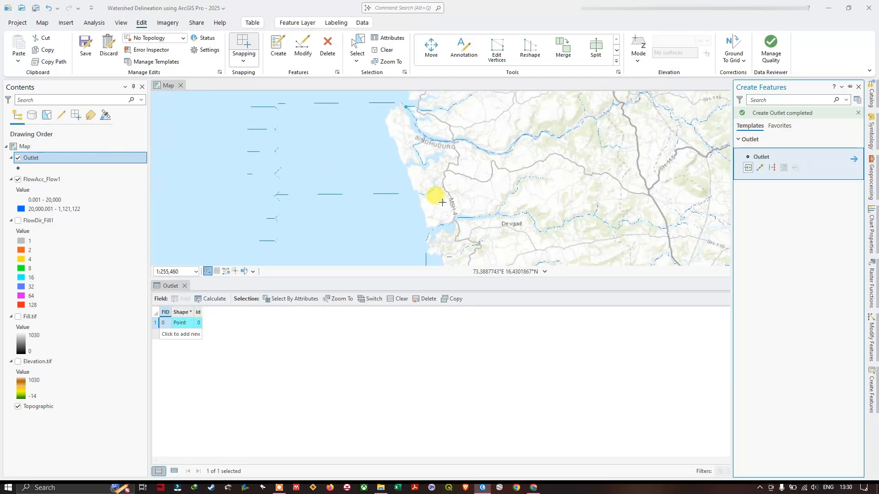
scroll(409, 100, "up", 6)
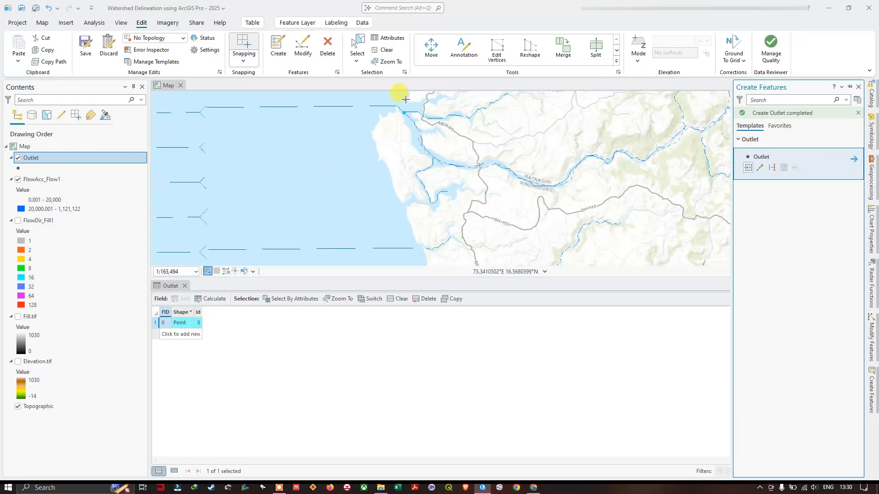
scroll(401, 143, "up", 3)
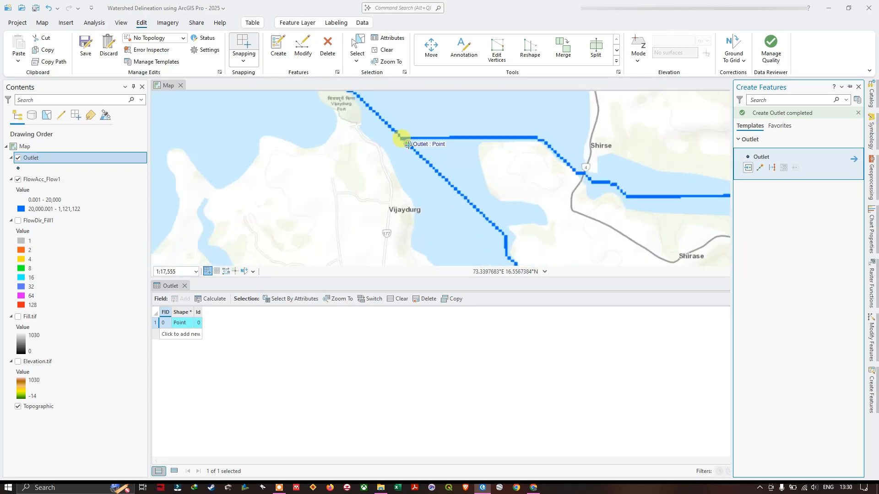
Step: Save all edits to the Outlet layer
left_click(84, 45)
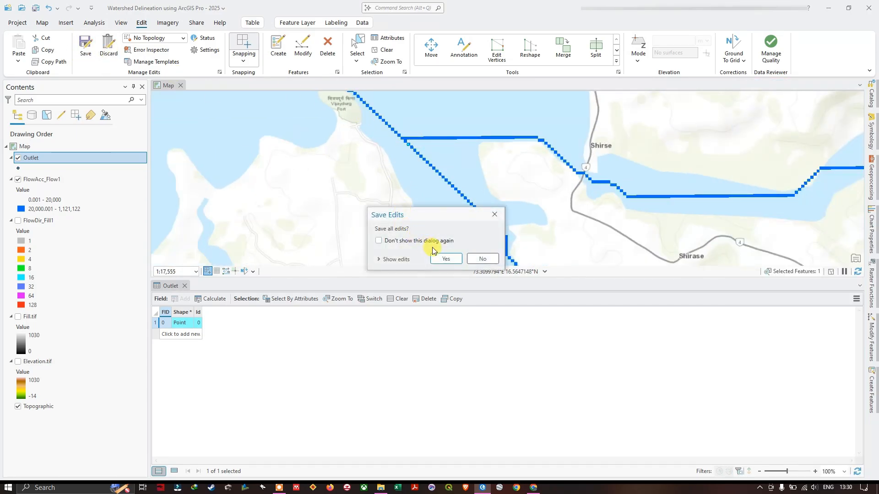
left_click(446, 259)
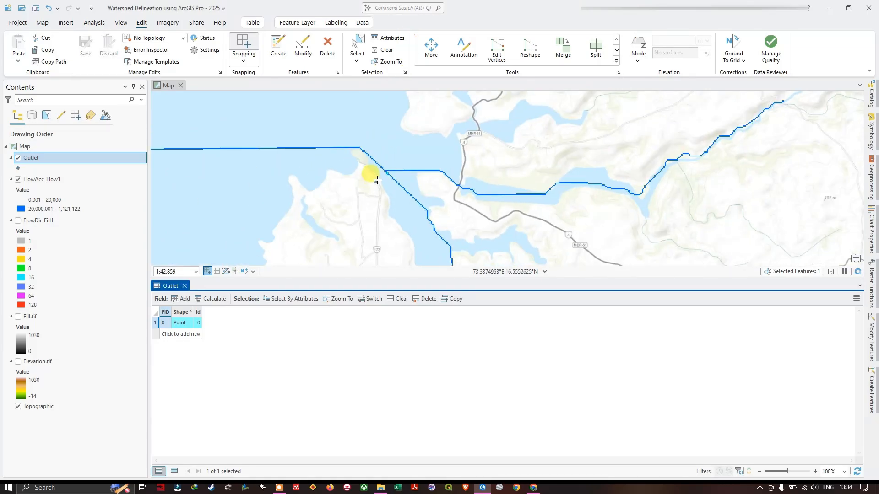
scroll(377, 180, "down", 5)
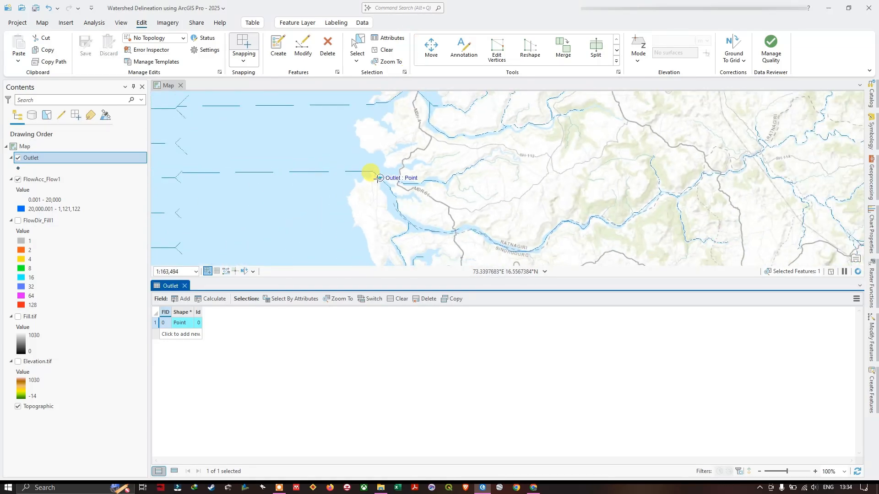
scroll(369, 171, "down", 3)
scroll(396, 193, "up", 3)
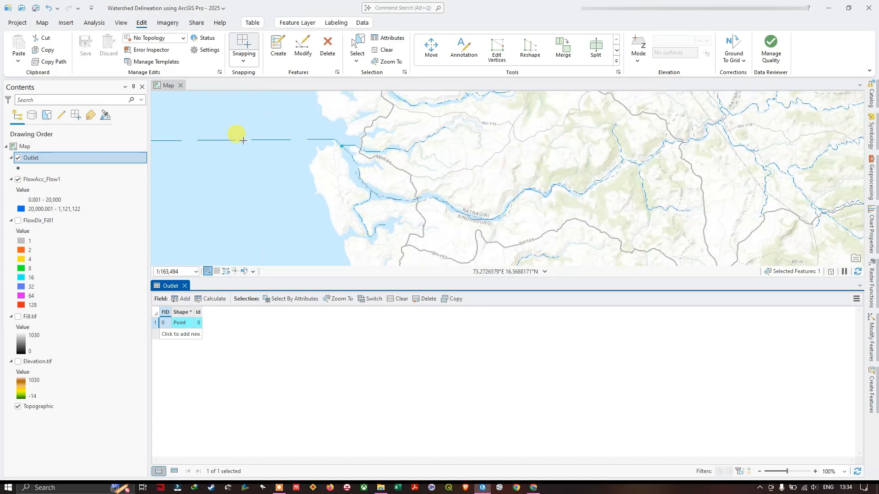
Step: Switch back to the Explore tool and close the Outlet attribute table
left_click(42, 23)
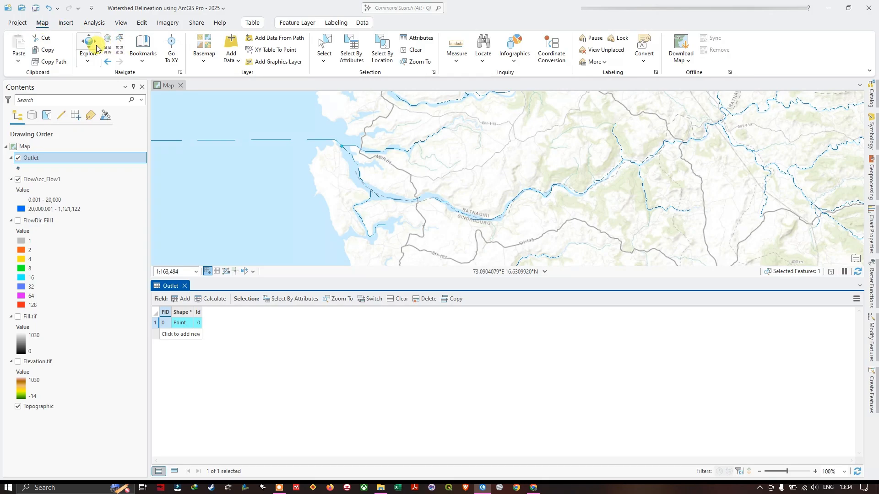
left_click(93, 46)
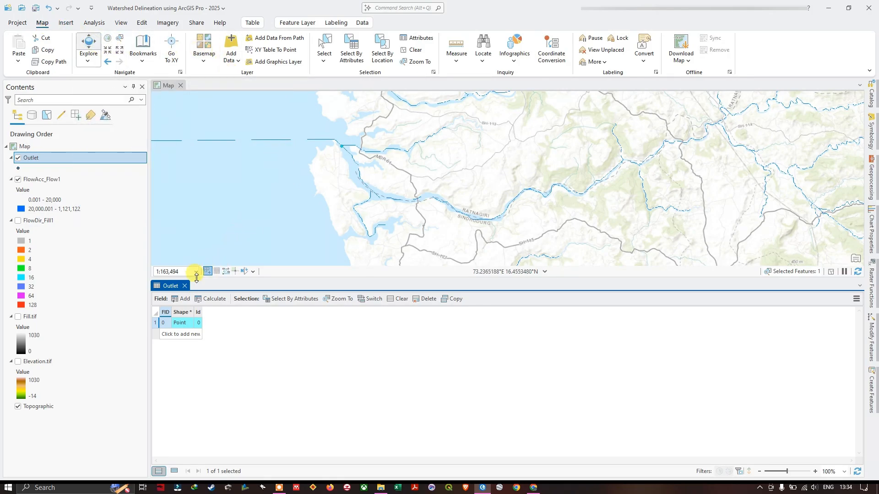
left_click(184, 285)
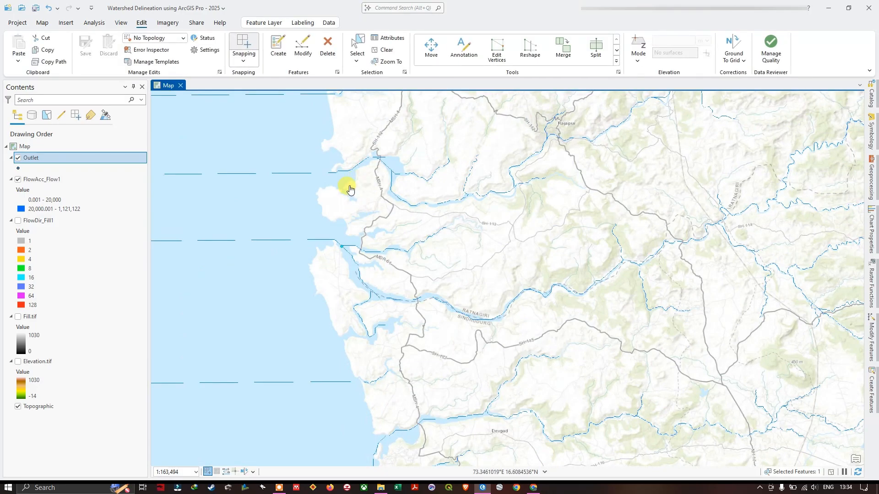
Step: Open the Watershed tool from the Spatial Analyst Hydrology toolset and set FlowDir_Fill1 as its D8 flow direction raster
left_click(95, 23)
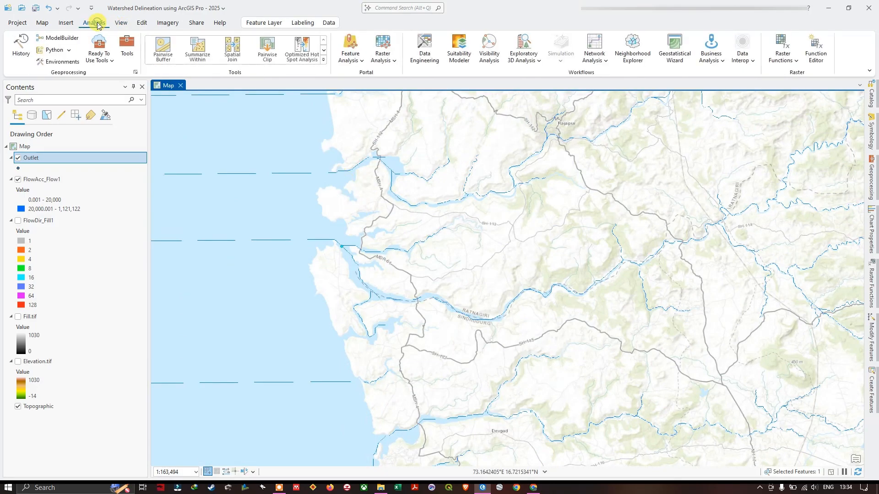
left_click(127, 46)
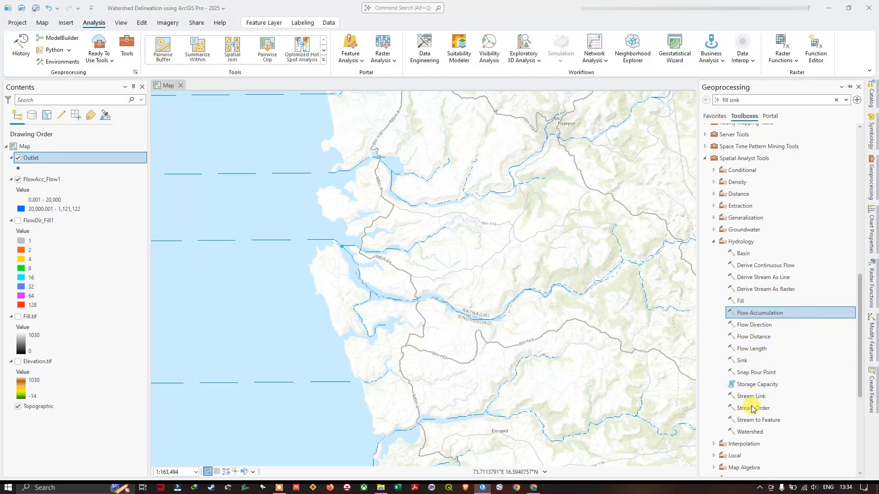
left_click(748, 433)
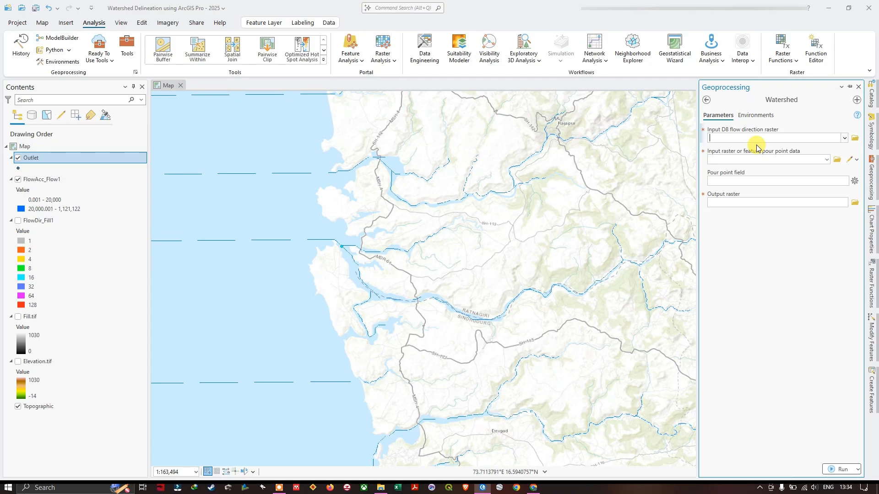
left_click(844, 139)
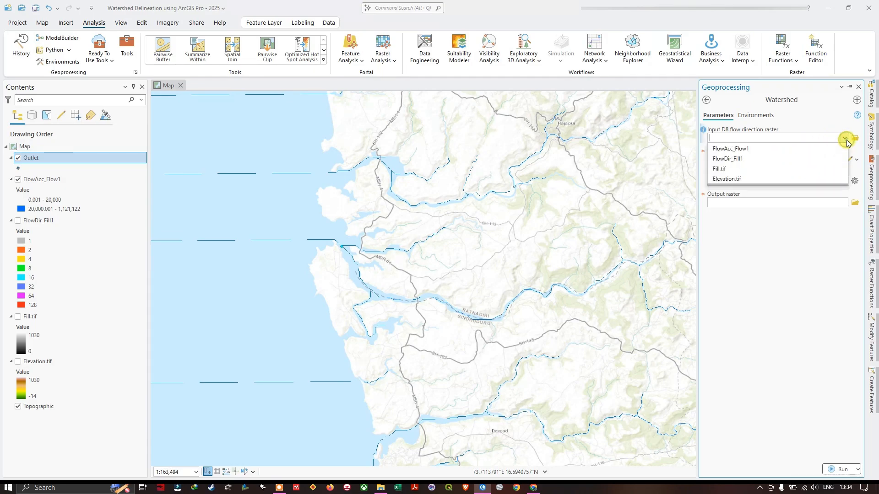
left_click(732, 160)
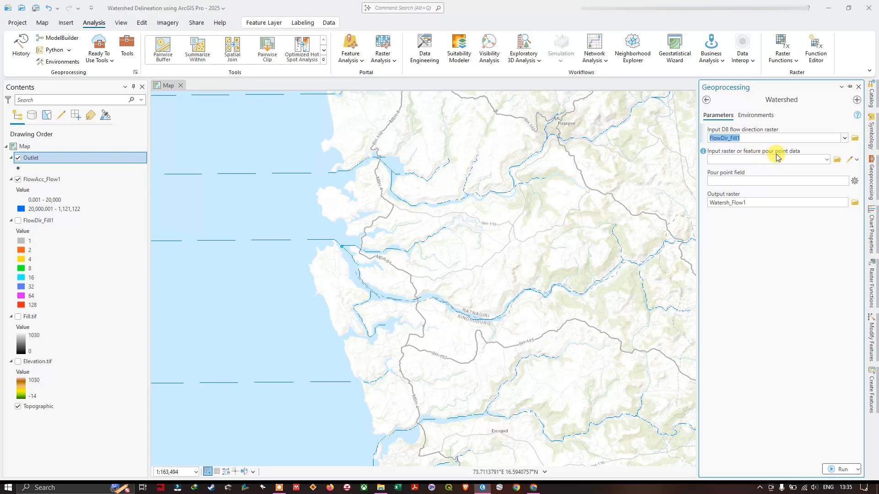
Step: Run the Watershed tool on FlowDir_Fill1 with Outlet as the pour point data and Id as the pour point field
left_click(826, 160)
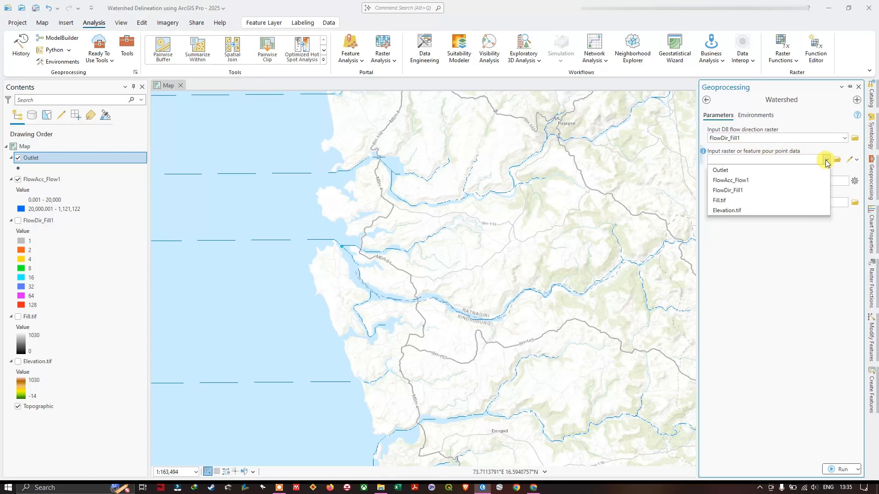
left_click(724, 170)
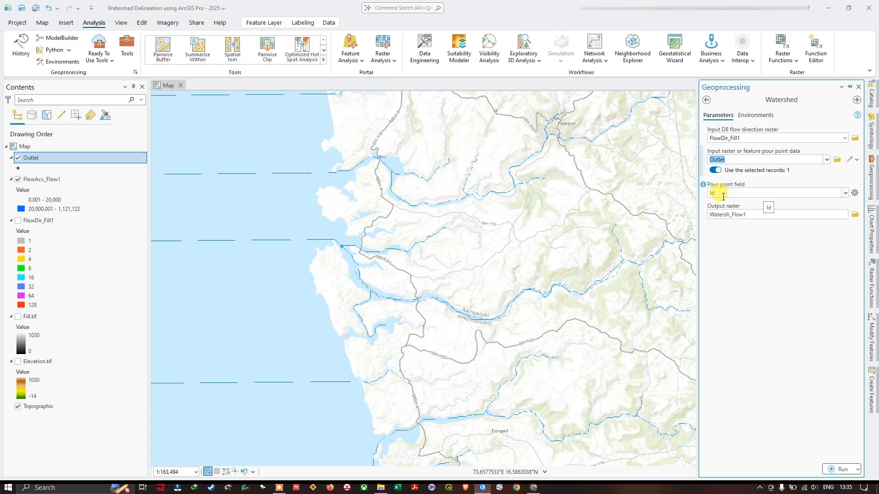
left_click(845, 193)
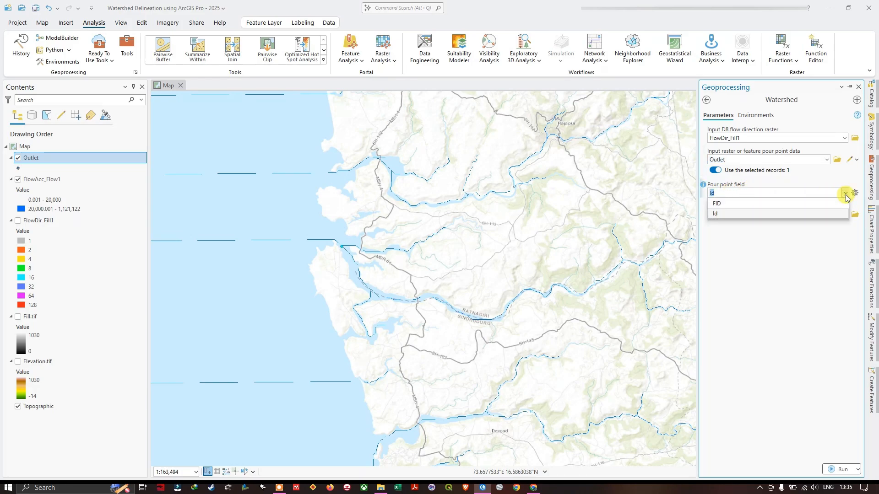
left_click(715, 213)
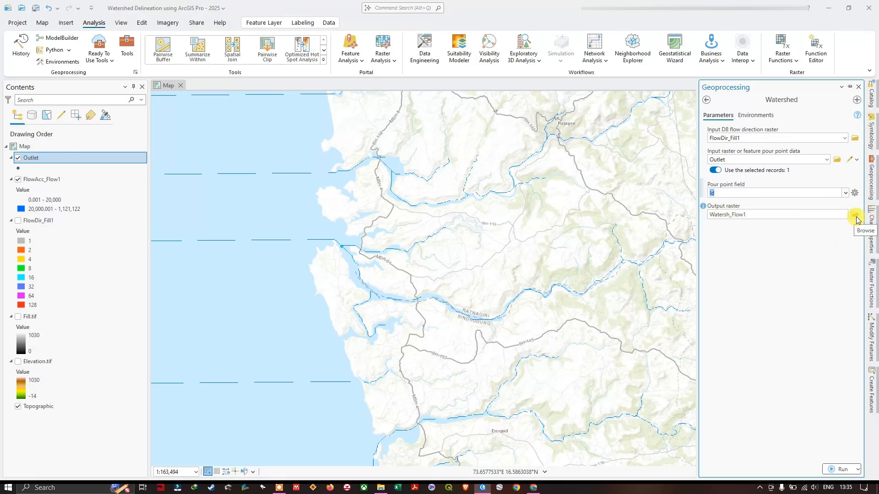
left_click(841, 472)
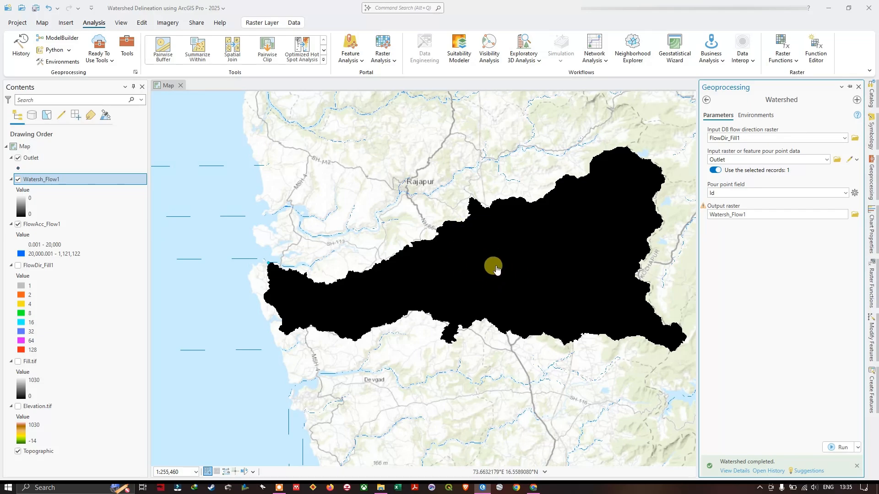
Step: Move the FlowAcc_Flow1 layer above Watersh_Flow1 in the drawing order and examine the streams inside the watershed
scroll(498, 261, "down", 2)
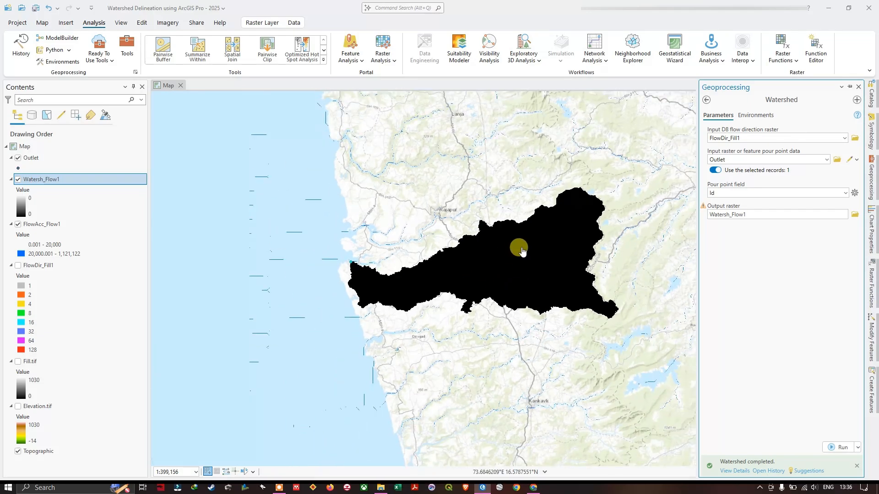
scroll(524, 249, "up", 2)
left_click(48, 224)
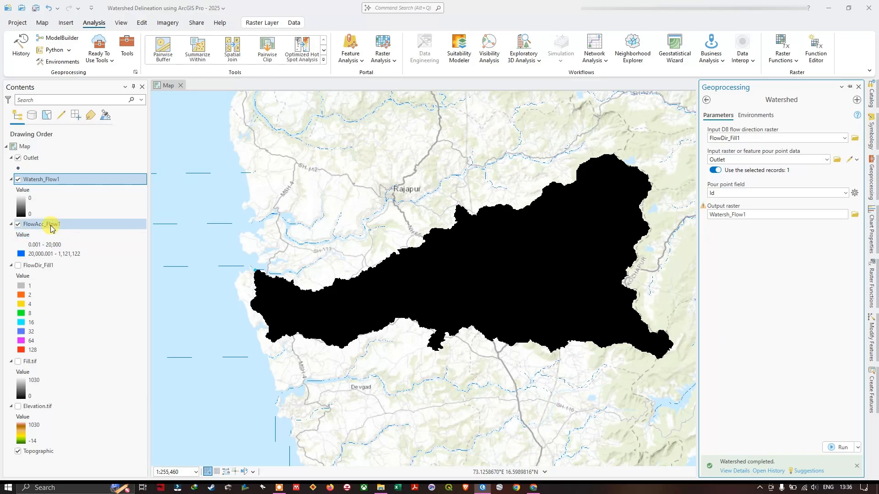
left_click_drag(55, 197, 68, 173)
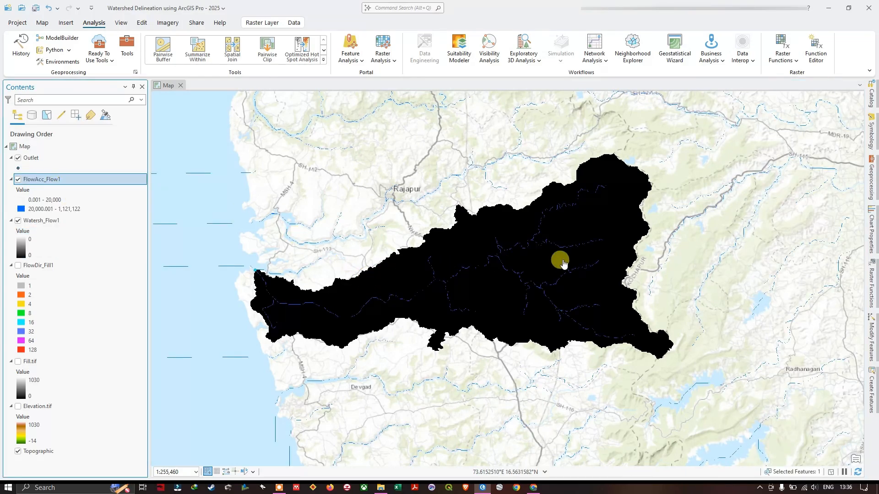
scroll(561, 261, "up", 2)
scroll(624, 206, "down", 1)
scroll(500, 251, "up", 3)
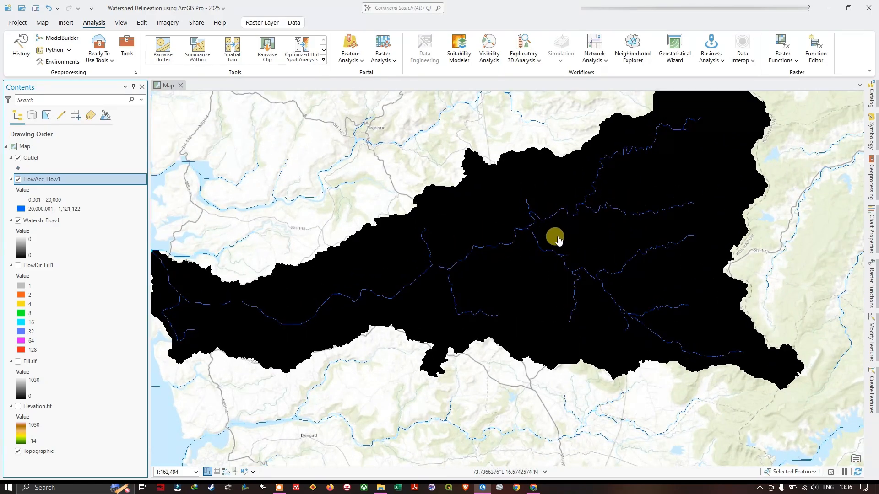
scroll(403, 259, "down", 2)
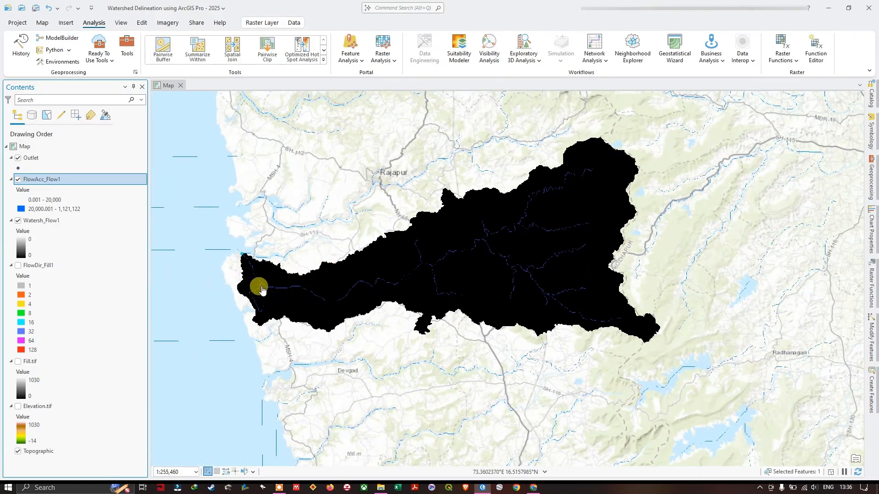
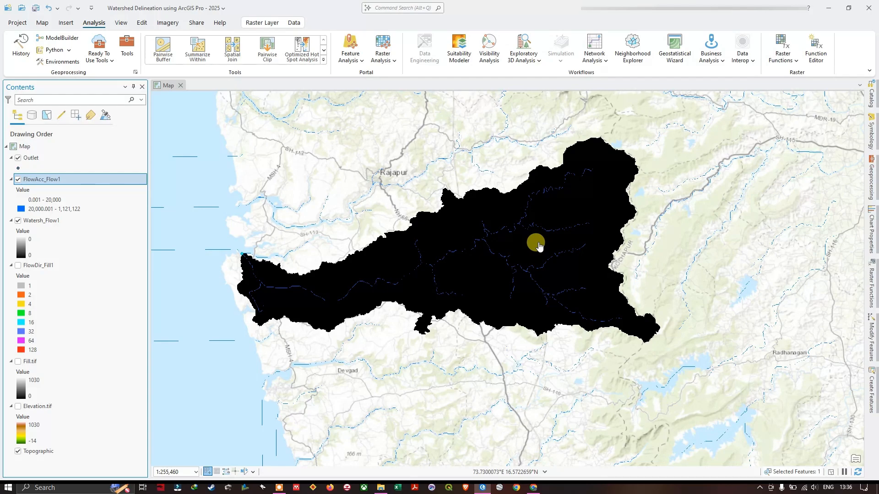
Step: Search the geoprocessing tools for "raster to polygon" and open the Raster to Polygon tool
left_click(872, 183)
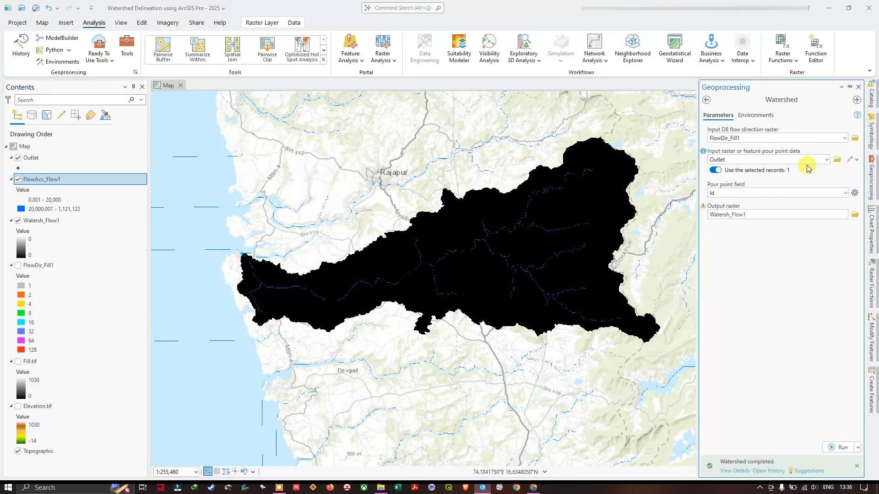
left_click(705, 102)
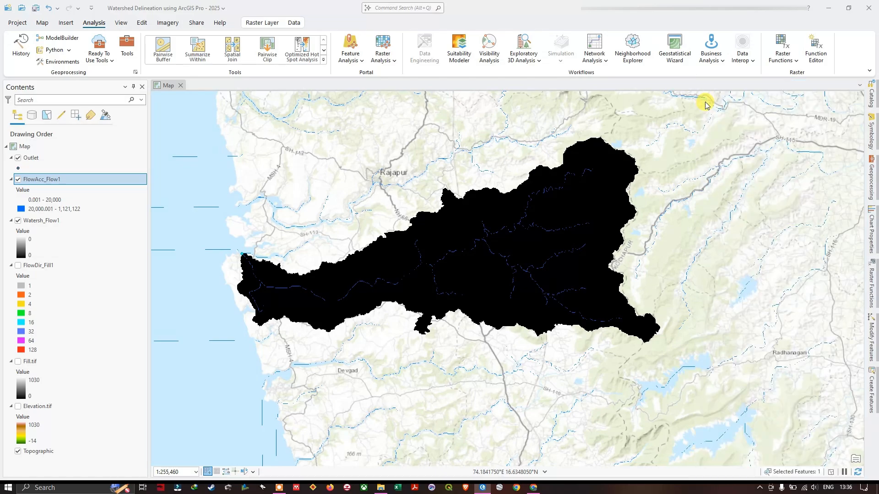
left_click(867, 172)
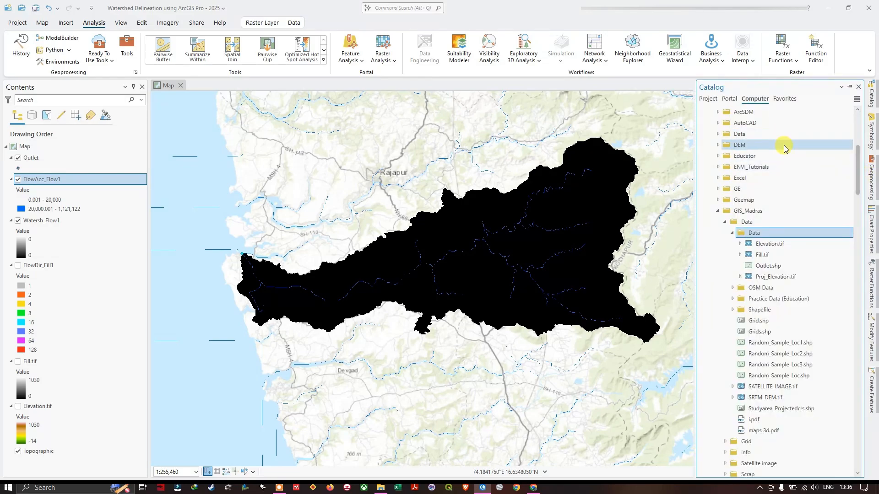
left_click_drag(747, 104, 719, 106)
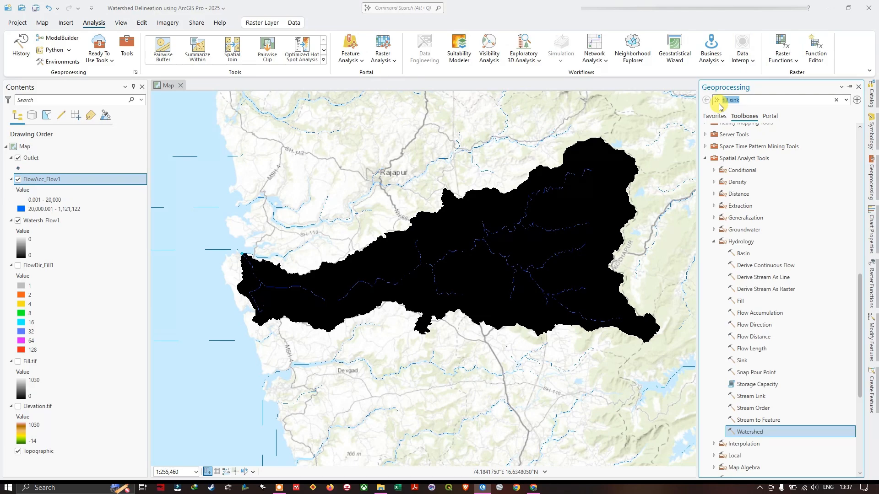
type("raster to polygon")
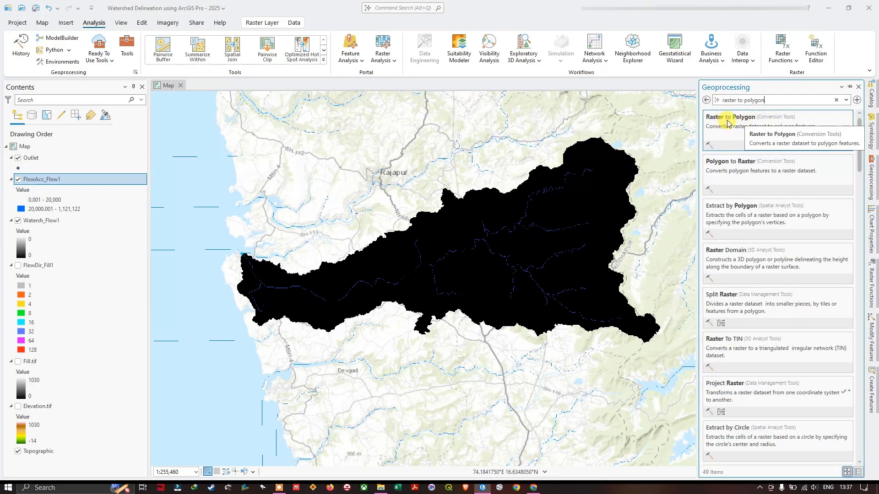
left_click(735, 122)
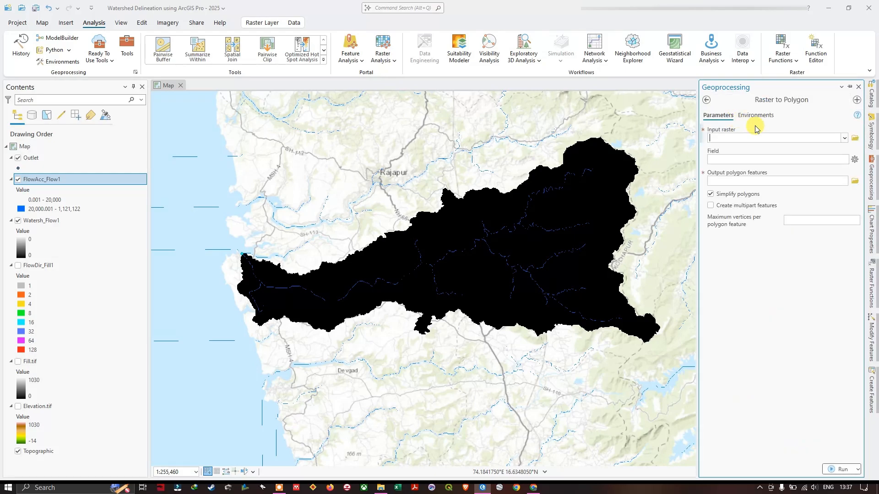
Step: Set Watersh_Flow1 as the raster to convert to polygons, with Value as the field
left_click(843, 138)
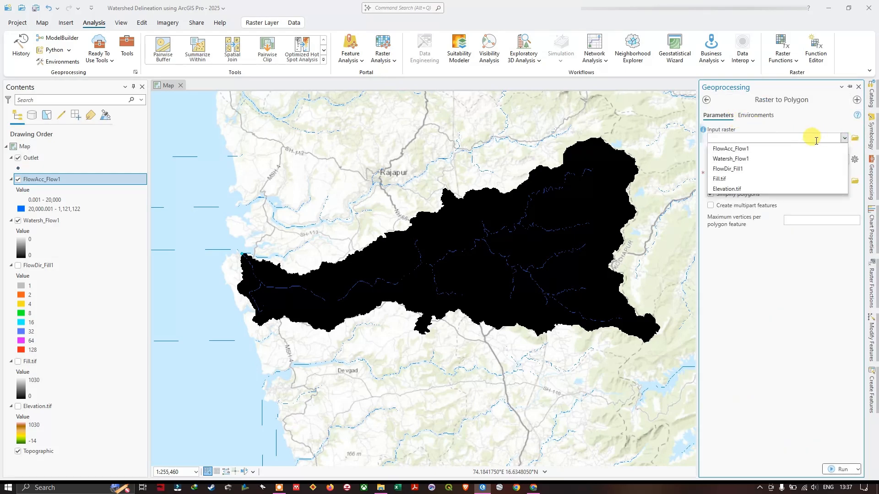
left_click(732, 160)
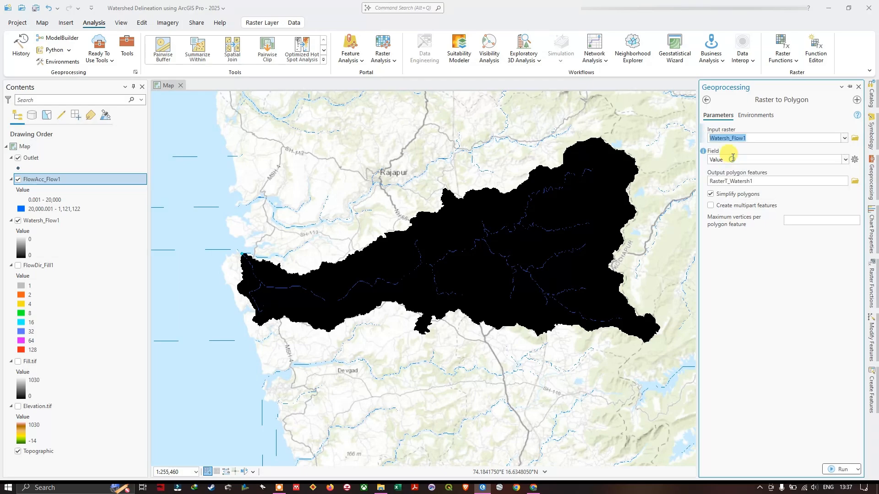
left_click(844, 160)
left_click(844, 161)
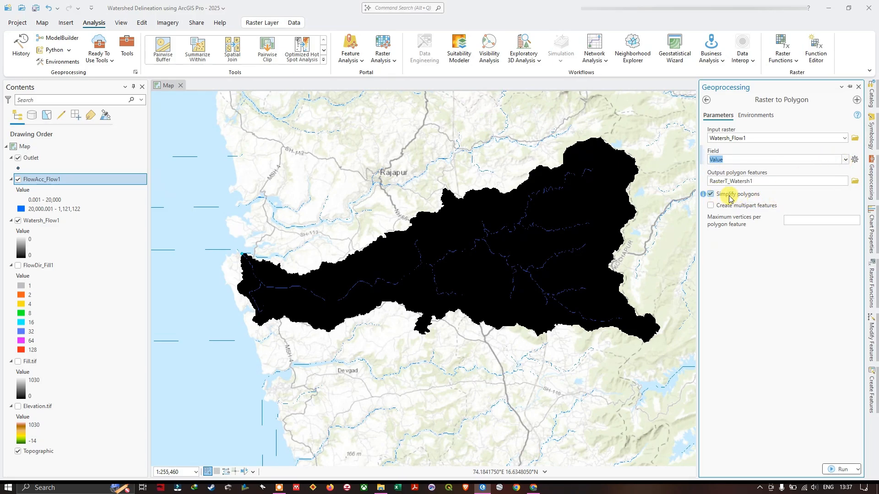
Step: Save the output polygon features as Watershed in the GIS_Madras\Data\Data folder and run the conversion
left_click(760, 182)
left_click(756, 182, "shift")
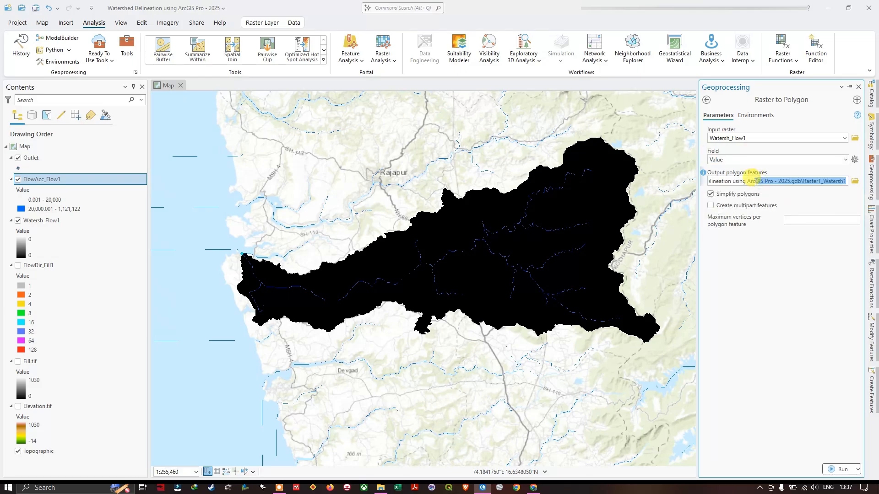
left_click(855, 181)
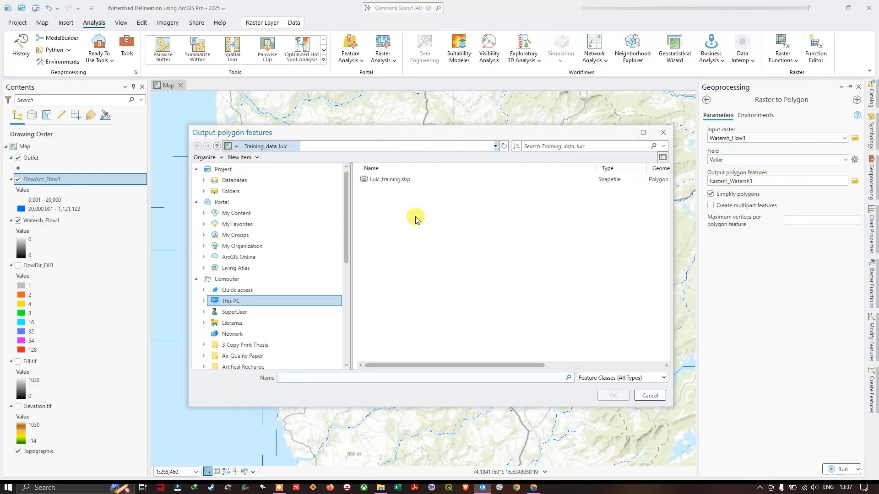
left_click(386, 181)
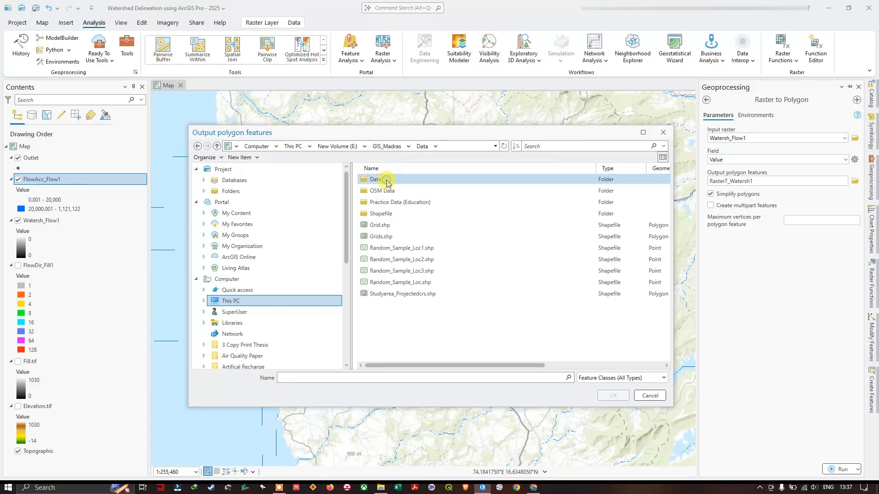
double_click(386, 180)
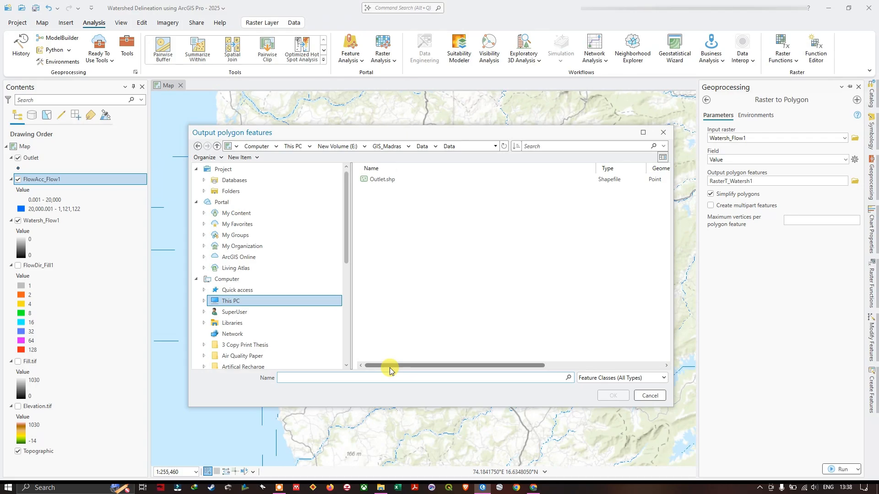
type("Watershed")
left_click(605, 398)
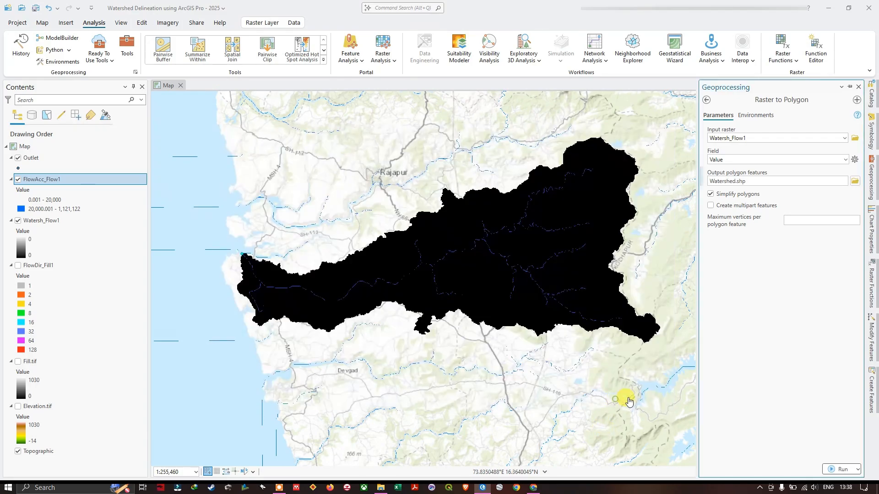
left_click(835, 470)
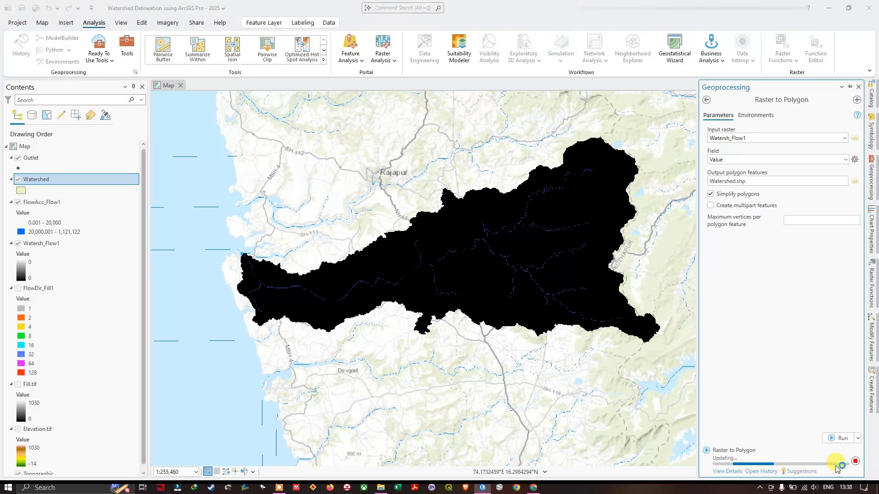
Step: Inspect the Watershed polygon's attributes and extent on the map, and hide its layer
left_click(455, 252)
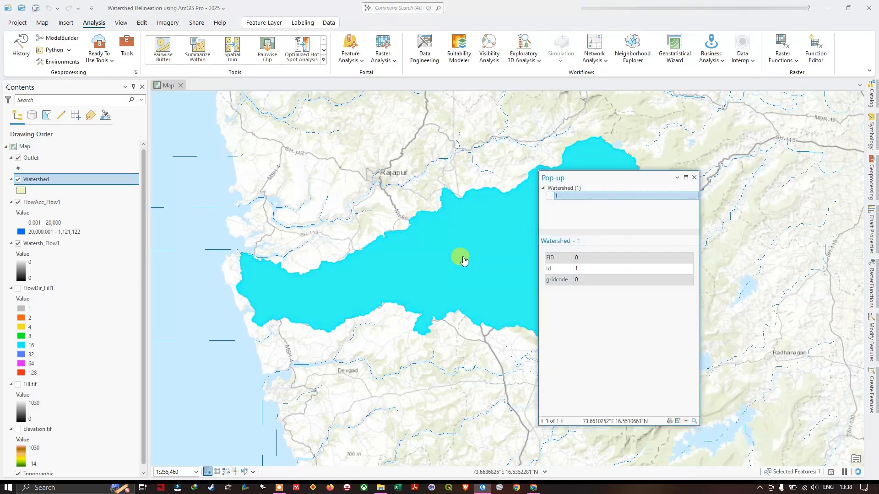
left_click(694, 177)
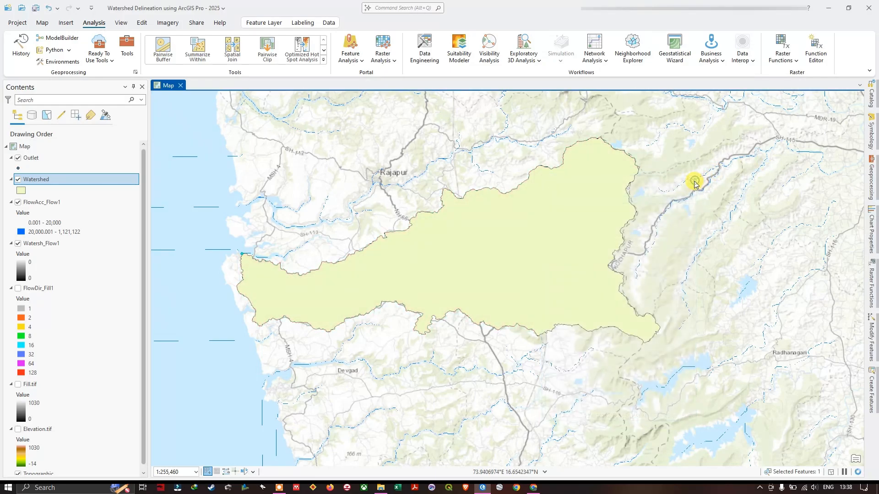
scroll(566, 215, "down", 3)
scroll(541, 221, "up", 2)
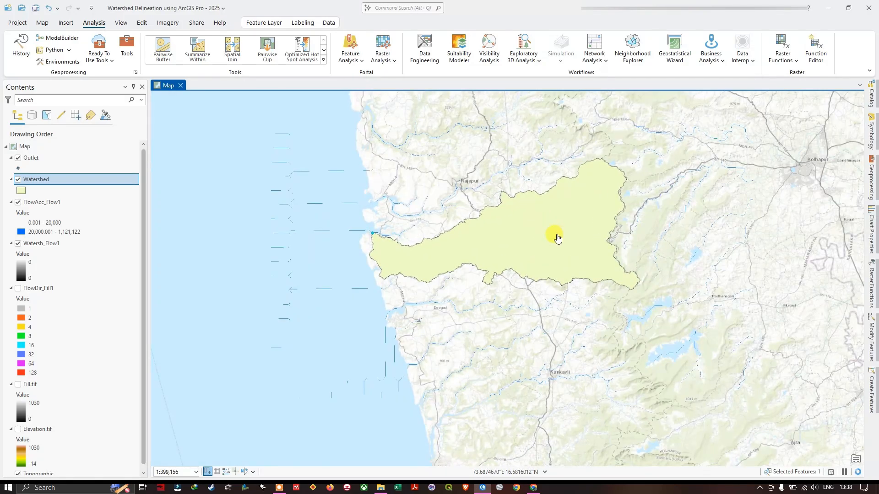
scroll(555, 235, "up", 1)
scroll(549, 215, "up", 2)
scroll(595, 224, "down", 2)
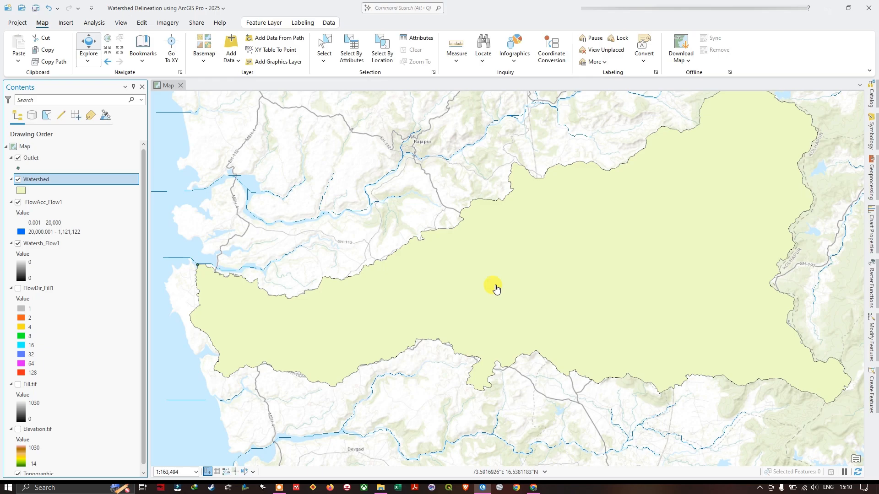
left_click(19, 181)
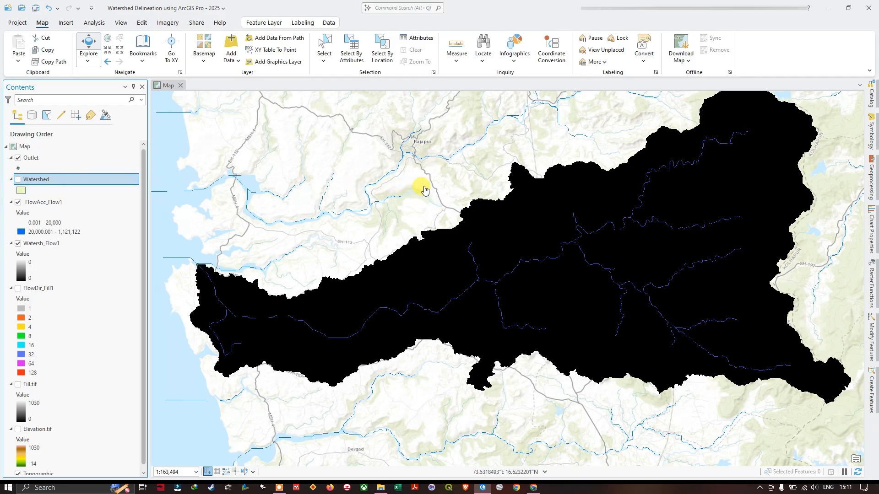
Step: Duplicate Outlet.shp by copying it and pasting it into the same GIS_Madras\Data\Data folder
left_click(872, 101)
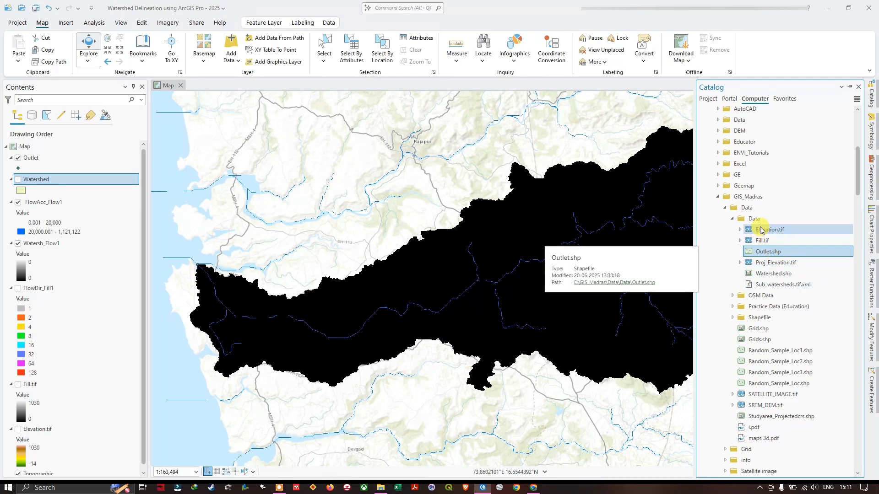
right_click(771, 252)
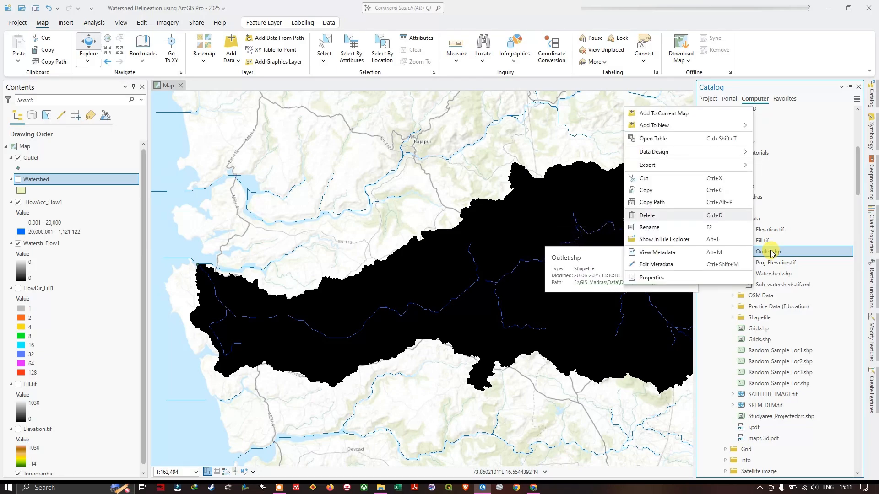
left_click(678, 189)
right_click(780, 220)
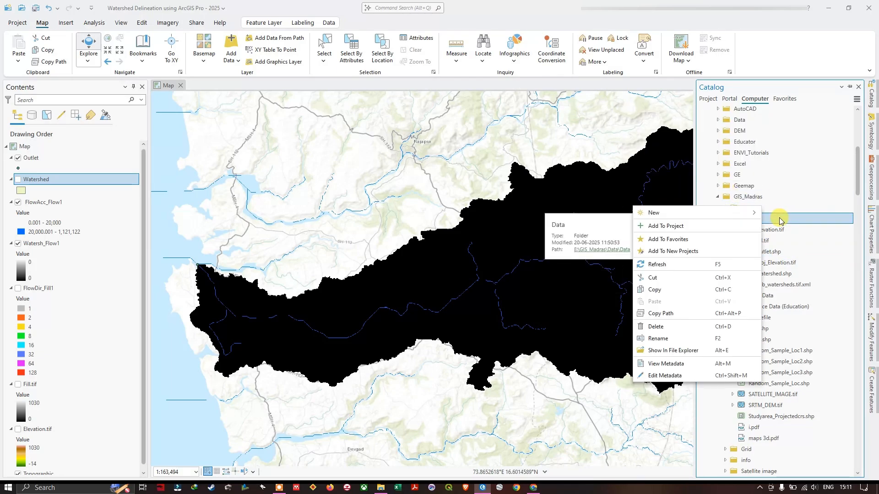
left_click(659, 304)
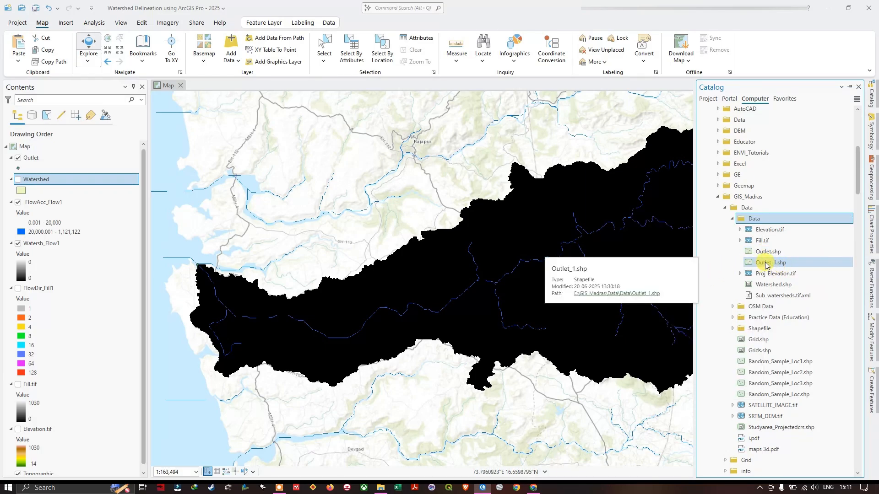
Step: Rename the duplicated shapefile Outlet_1.shp to Outlets.shp
left_click(775, 266)
right_click(776, 266)
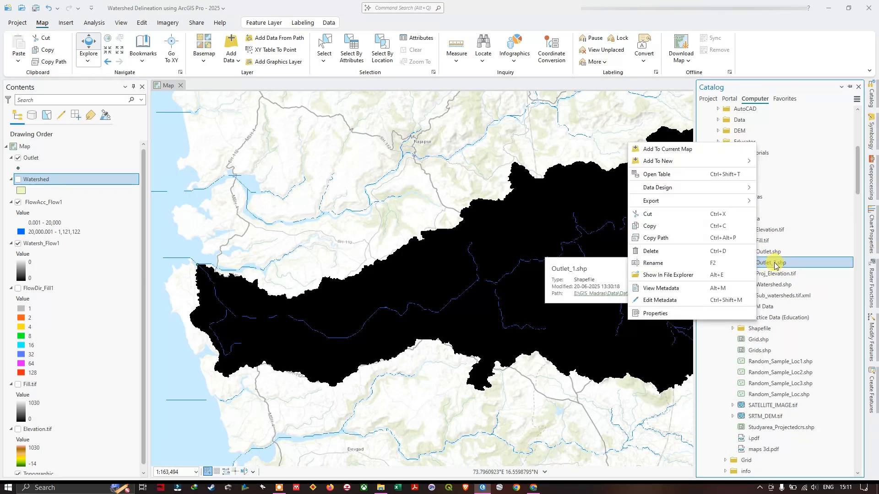
left_click(658, 264)
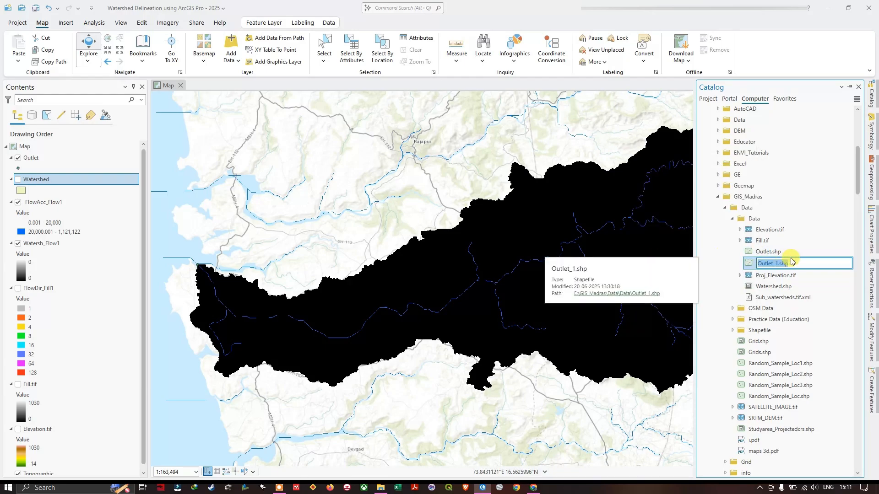
left_click(777, 264)
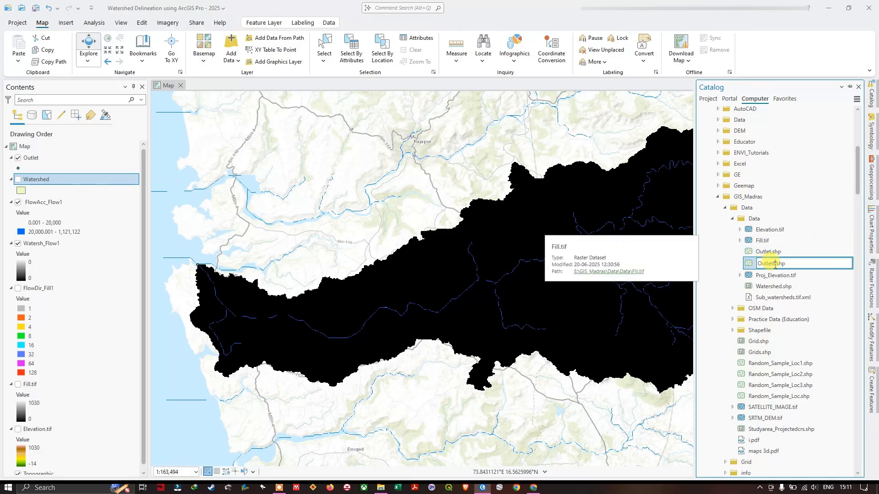
key("Return")
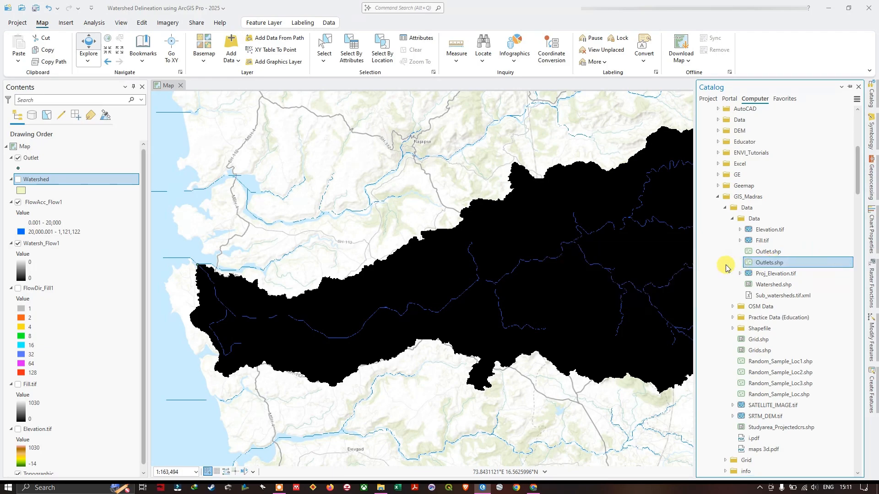
Step: Add Outlets.shp to the map and remove the original Outlet layer
left_click_drag(755, 263, 591, 290)
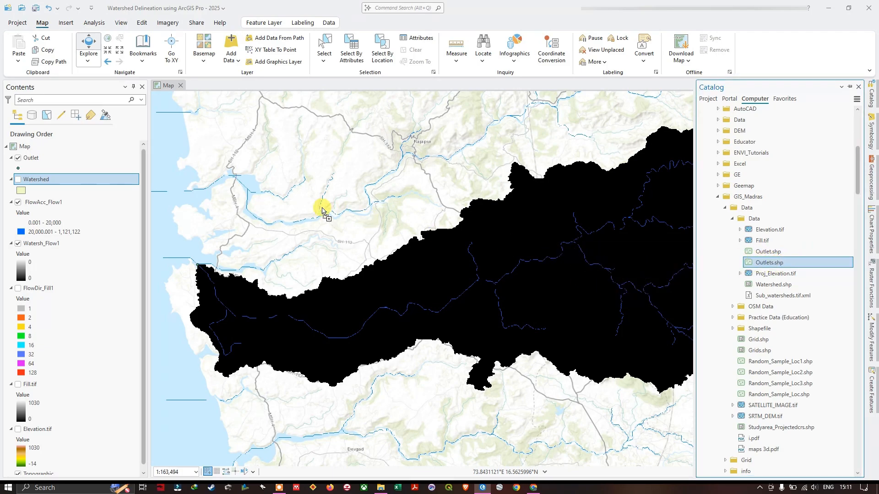
left_click_drag(323, 211, 320, 208)
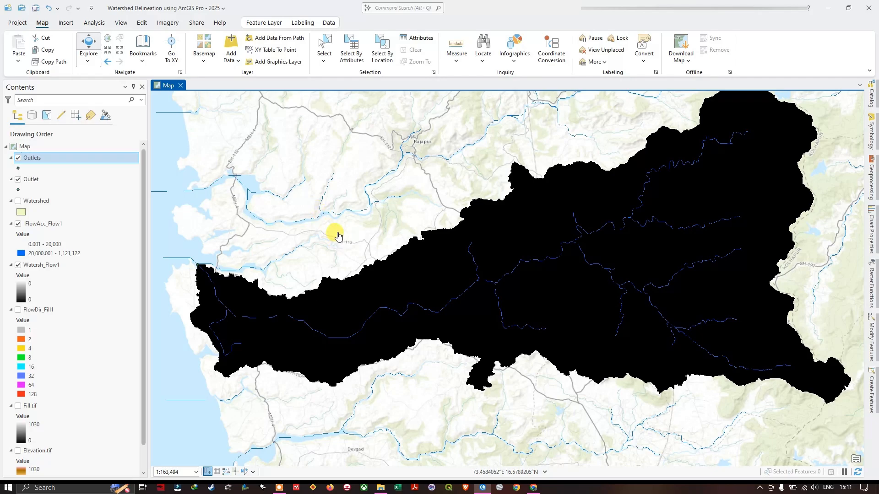
left_click(37, 184)
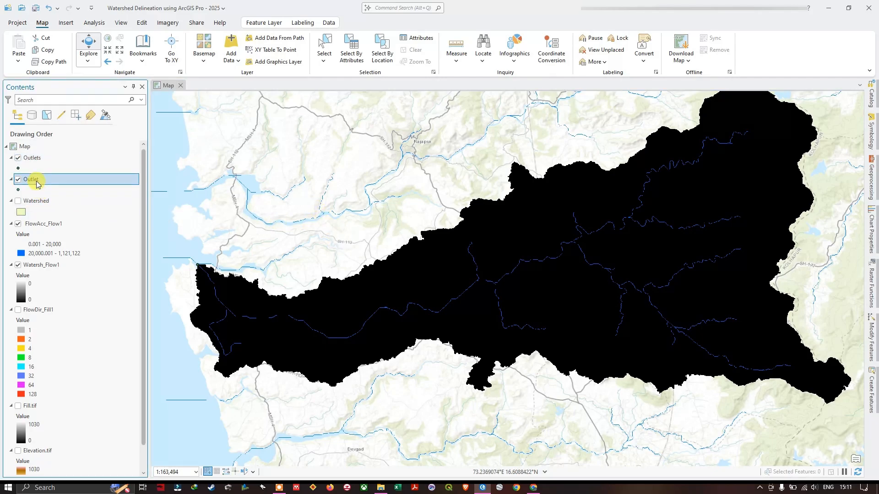
right_click(38, 184)
left_click(47, 150)
left_click(45, 158)
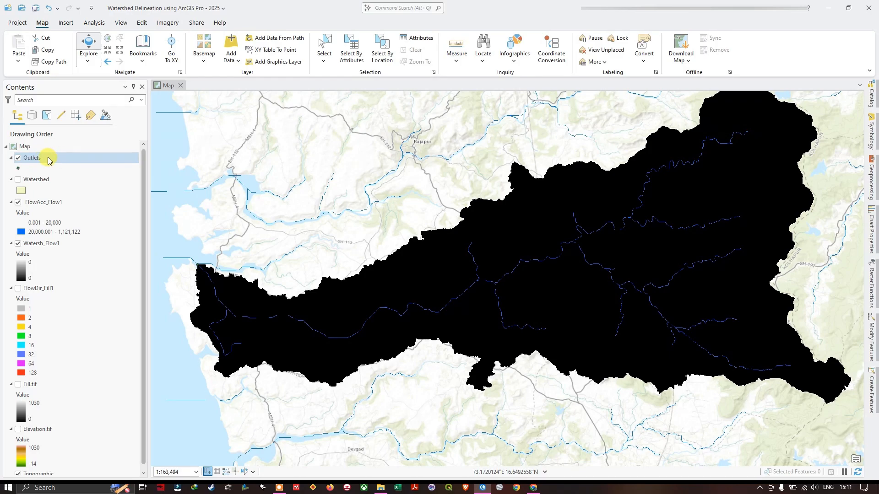
Step: Add a Long field named Value to the Outlets attribute table, save the field changes and close the table
right_click(31, 164)
left_click(46, 166)
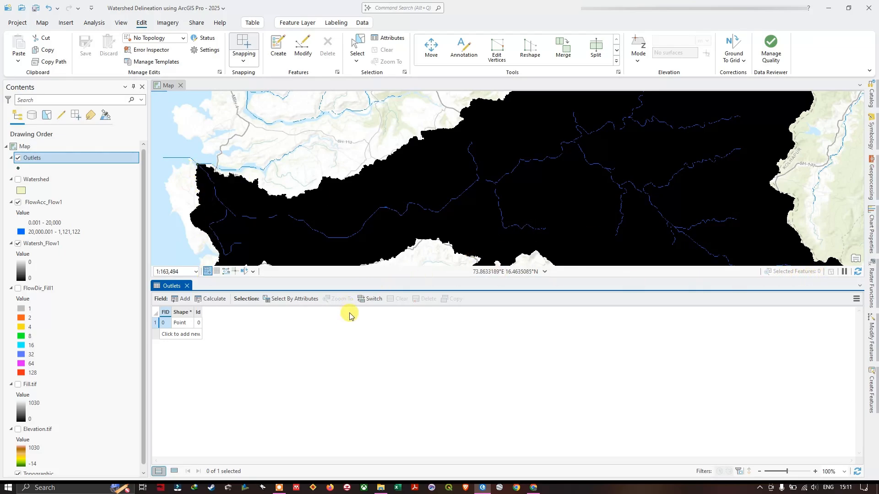
left_click(187, 300)
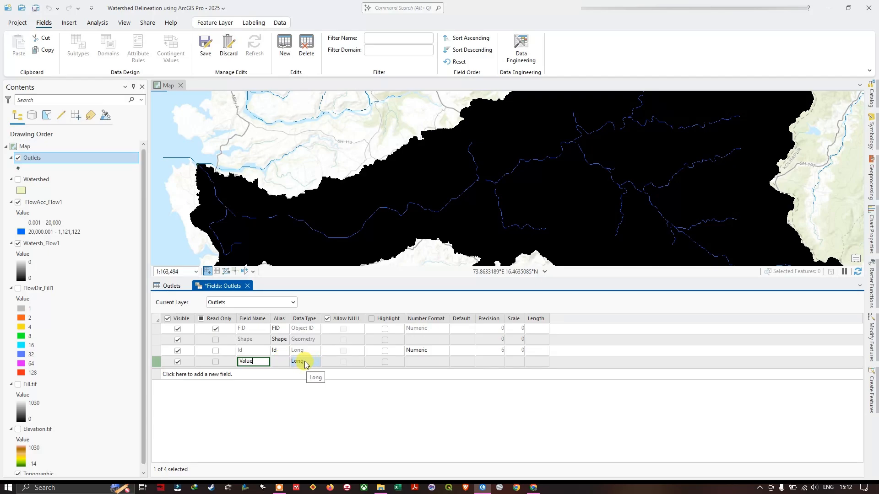
left_click(206, 46)
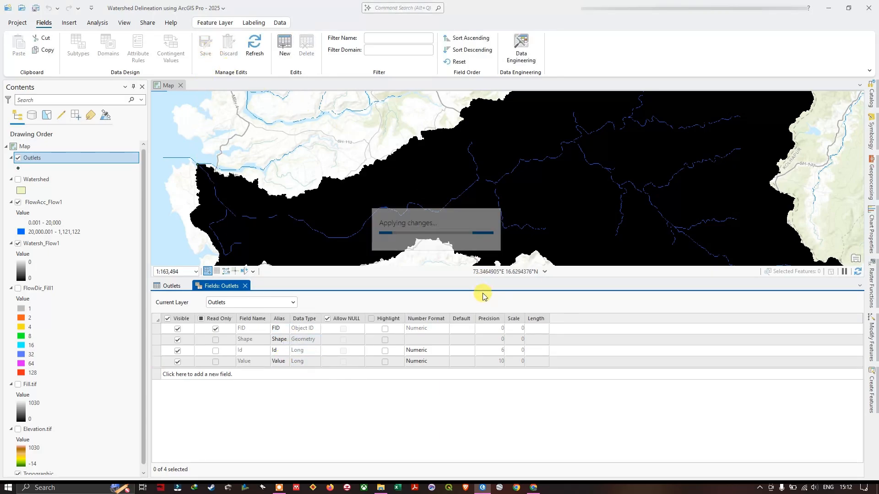
left_click(246, 287)
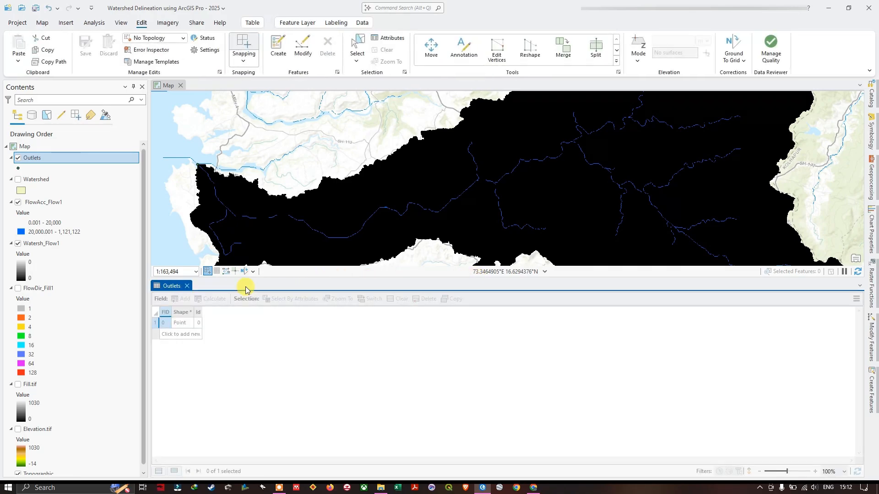
left_click(187, 286)
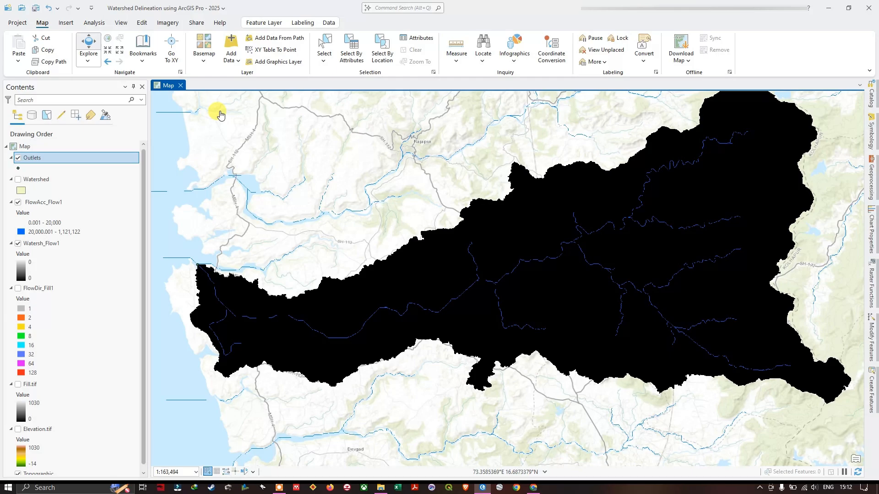
Step: Create two Outlets points, one on each tributary just upstream of the confluence near the middle of the watershed
left_click(142, 23)
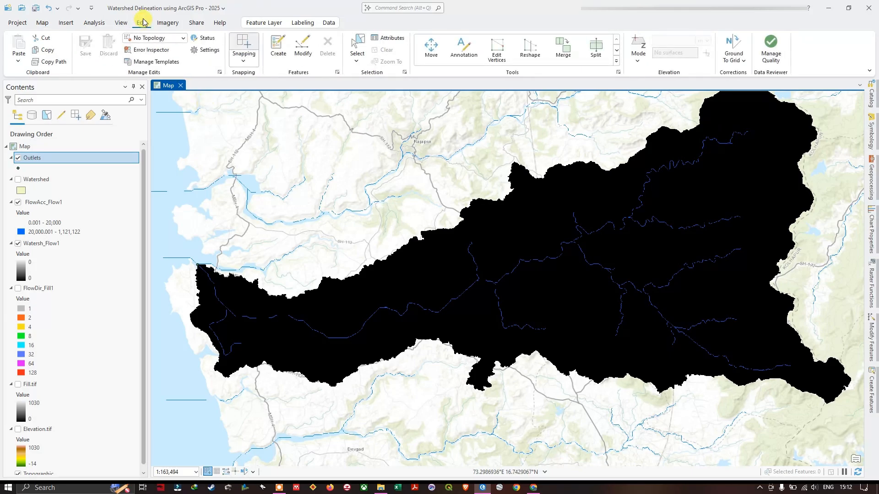
left_click(280, 45)
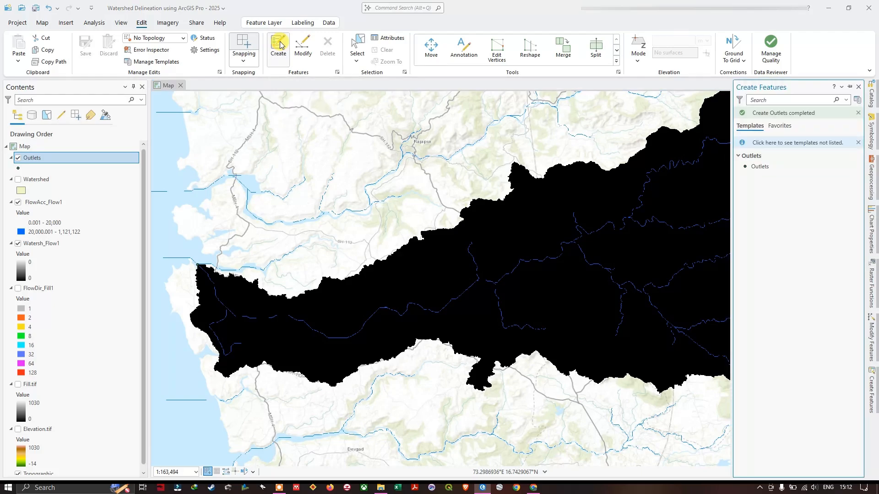
left_click(773, 167)
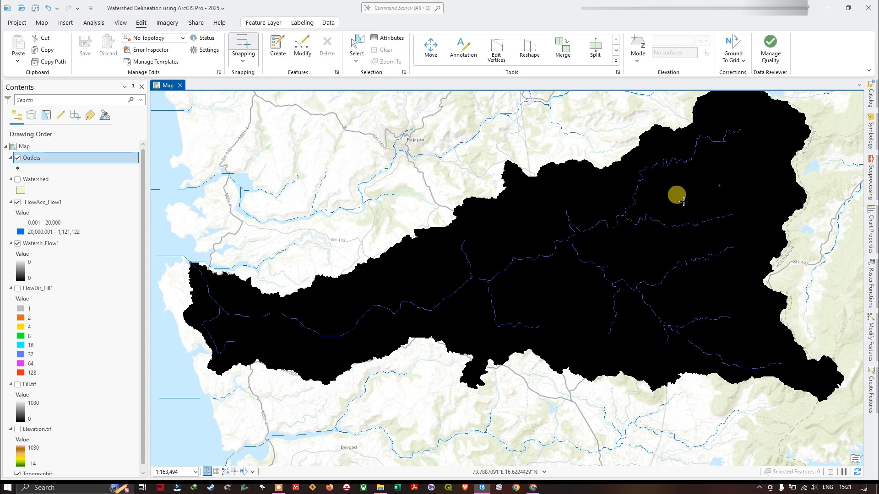
scroll(572, 232, "up", 1)
scroll(561, 238, "up", 4)
scroll(532, 239, "down", 6)
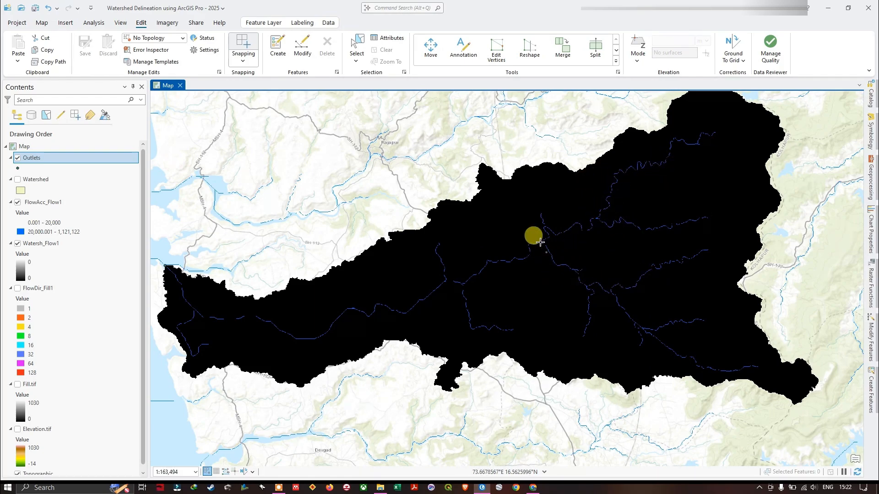
scroll(529, 229, "up", 6)
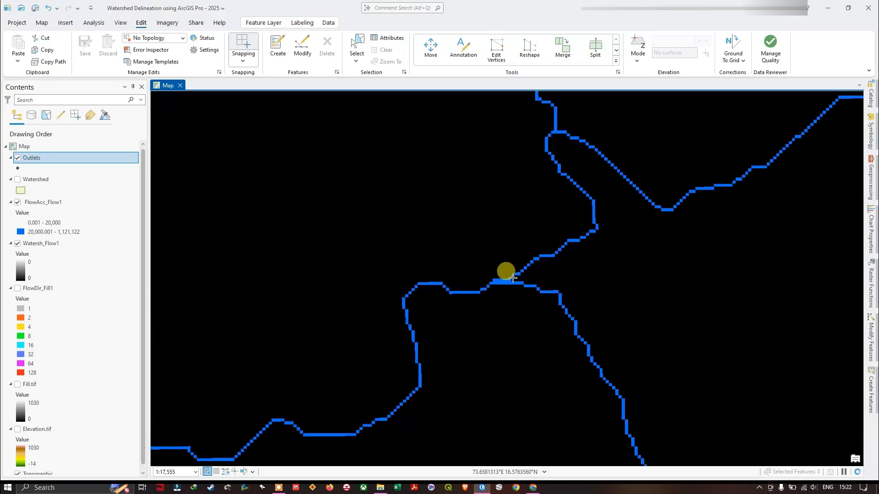
scroll(506, 272, "up", 3)
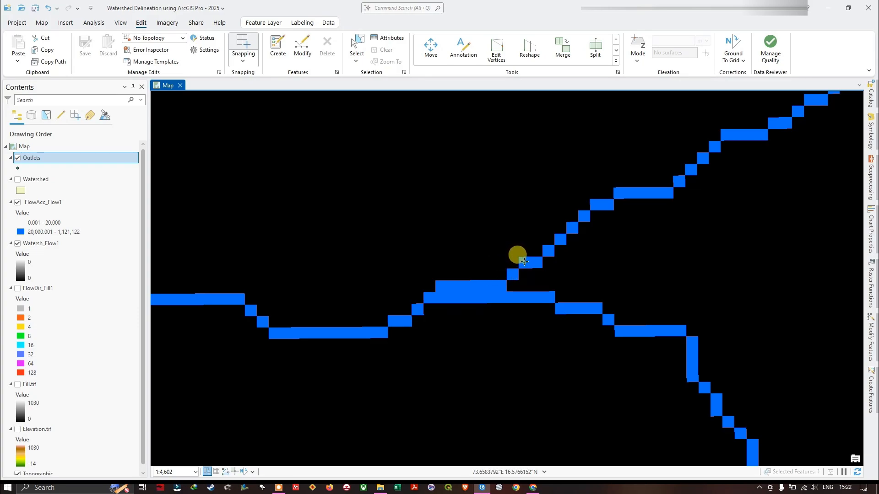
left_click(524, 261)
scroll(506, 201, "up", 1)
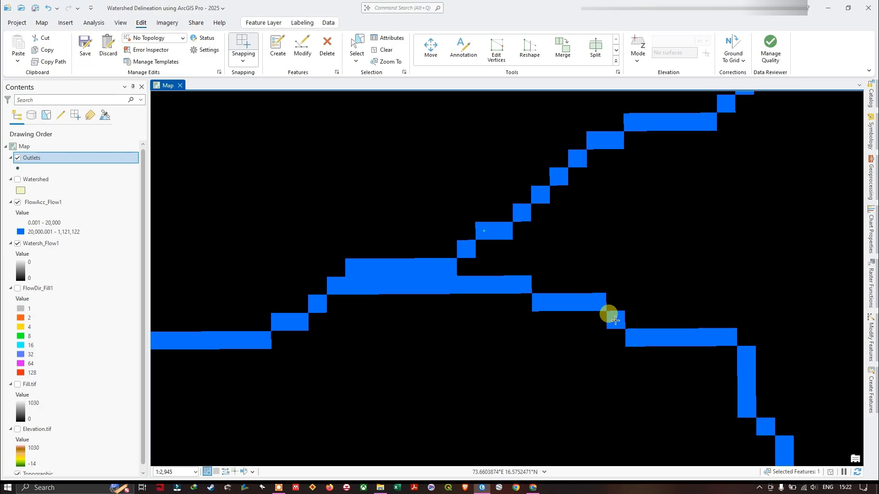
scroll(624, 251, "down", 5)
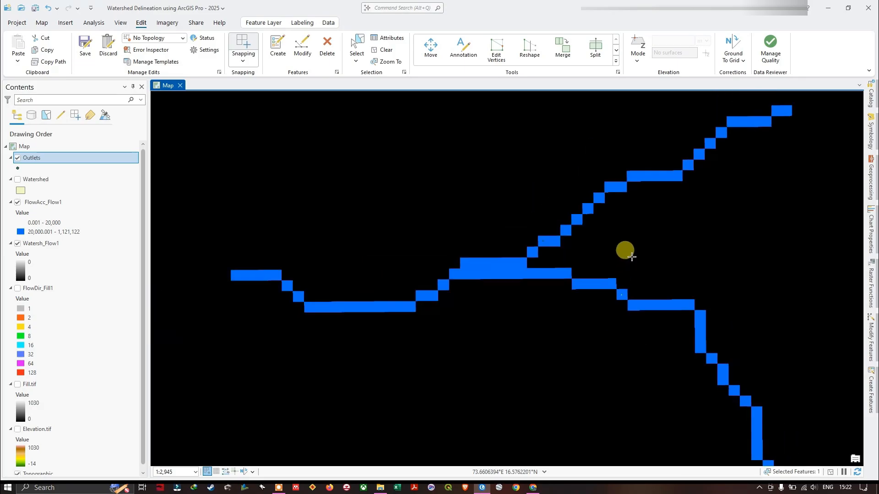
Step: Place an Outlets point on the southern tributary just upstream of the next confluence to the west
scroll(632, 257, "down", 8)
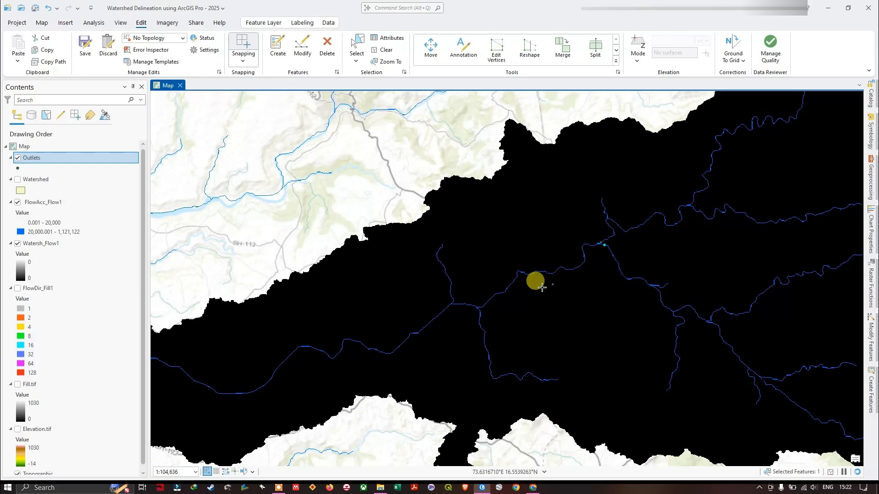
scroll(470, 311, "up", 8)
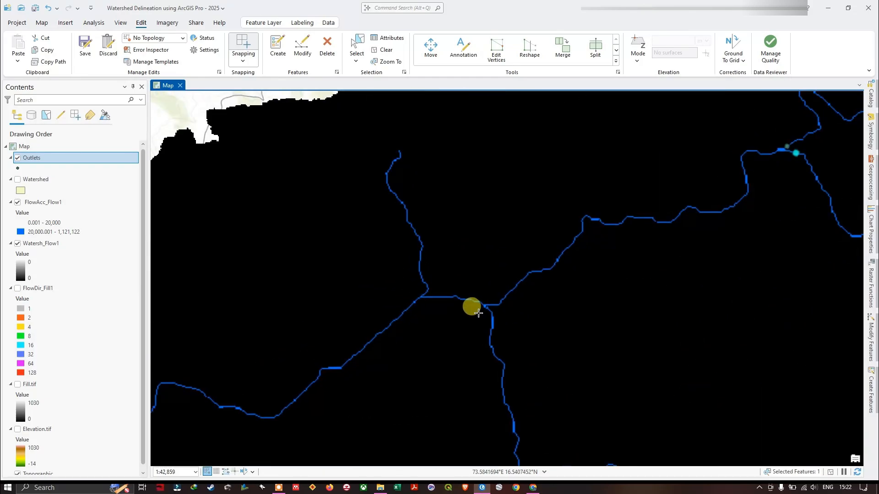
scroll(496, 281, "up", 2)
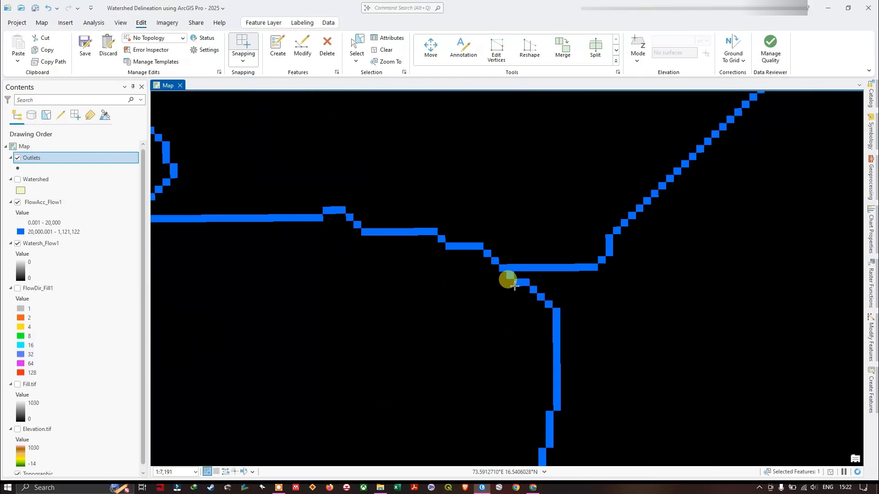
scroll(518, 283, "up", 4)
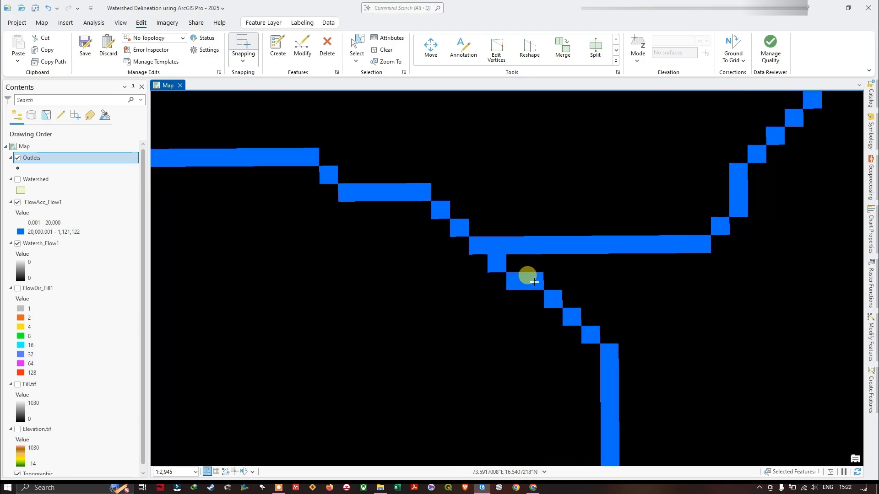
scroll(553, 231, "down", 8)
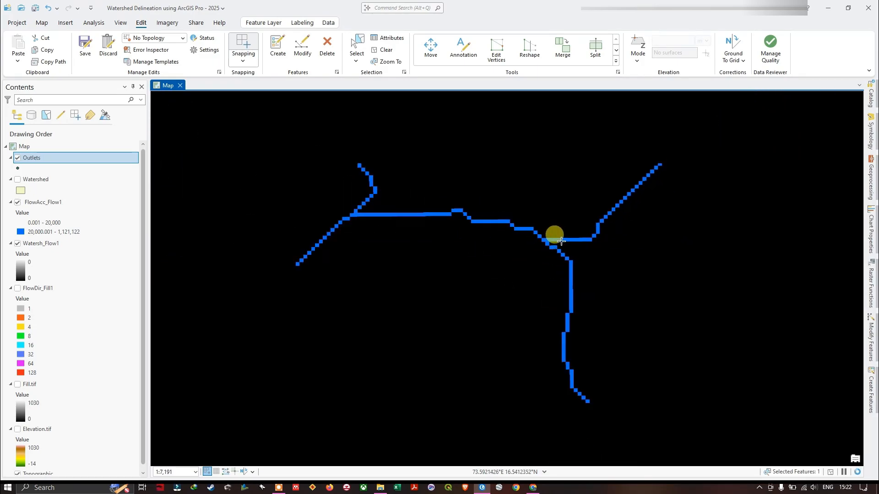
scroll(551, 242, "up", 8)
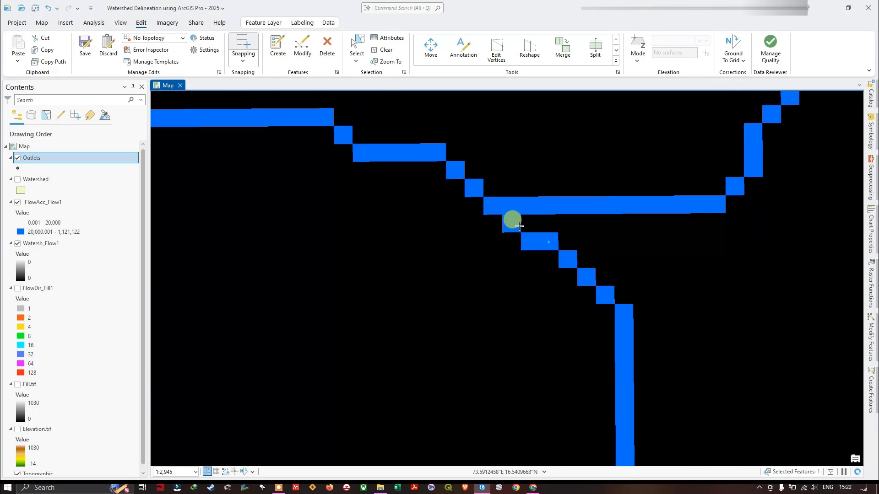
Step: Place an Outlets point on the short northern tributary, just above where it joins the main stream
scroll(561, 232, "down", 10)
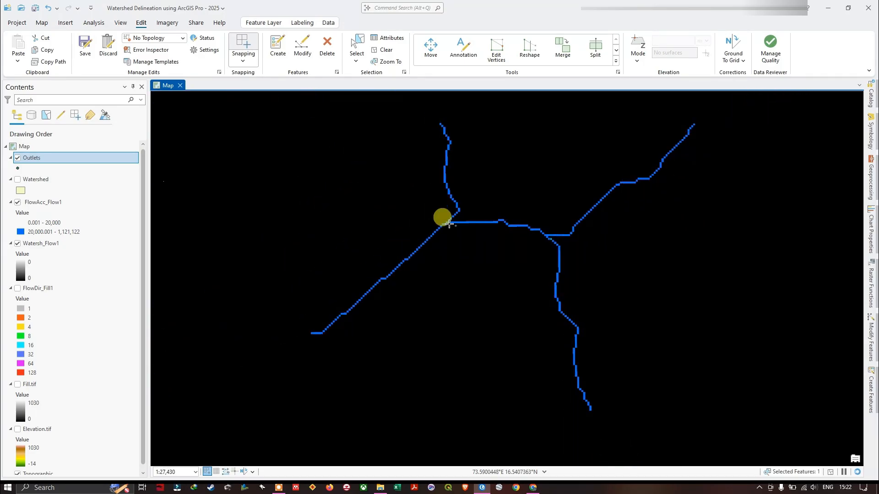
scroll(472, 216, "down", 6)
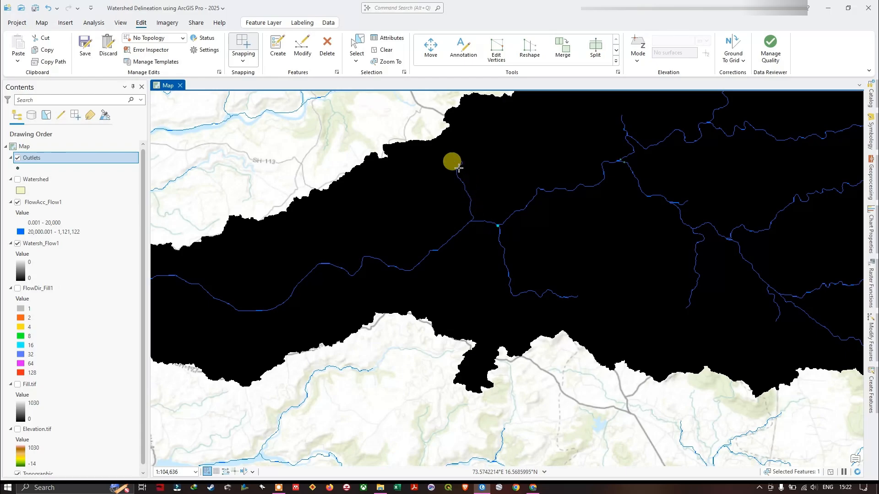
scroll(461, 193, "up", 4)
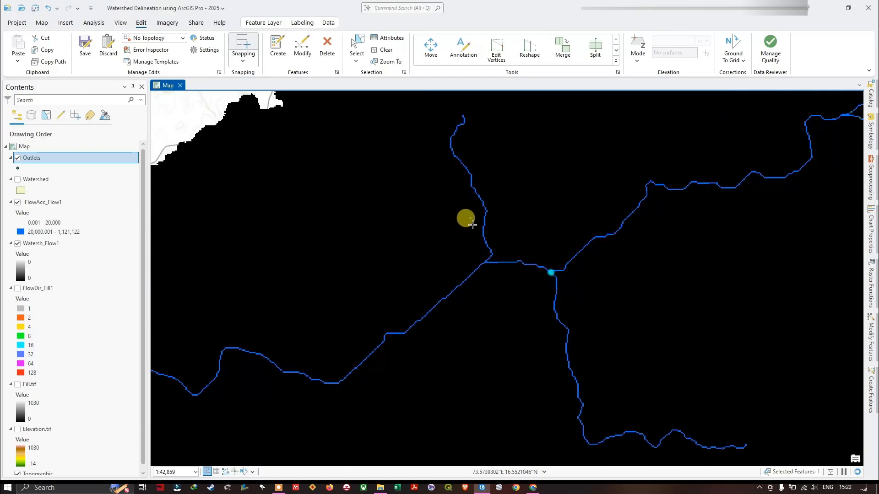
scroll(472, 225, "up", 8)
scroll(499, 308, "up", 4)
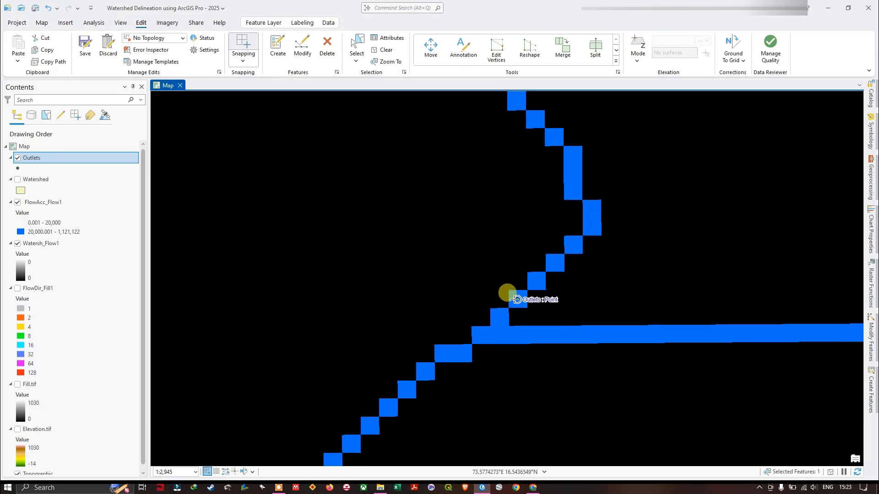
Step: Place an Outlets point on the southern tributary just upstream of the westernmost confluence, near the coast
scroll(501, 311, "down", 14)
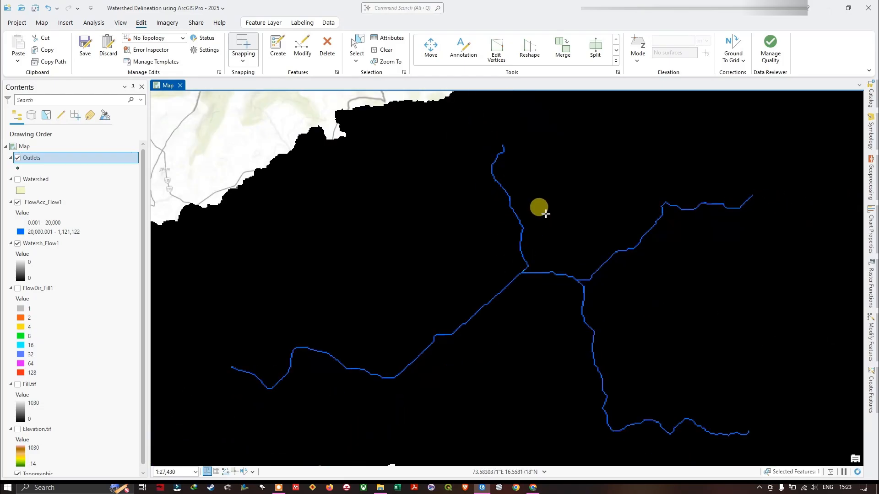
scroll(633, 204, "down", 2)
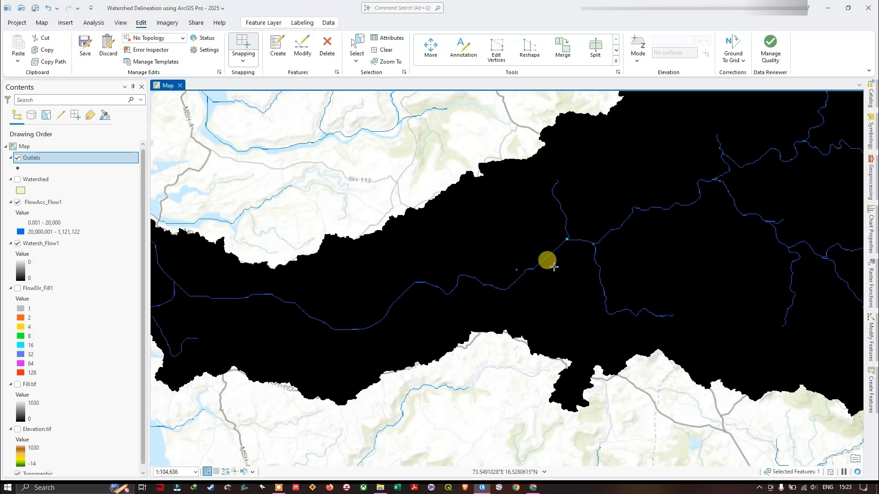
scroll(503, 250, "down", 4)
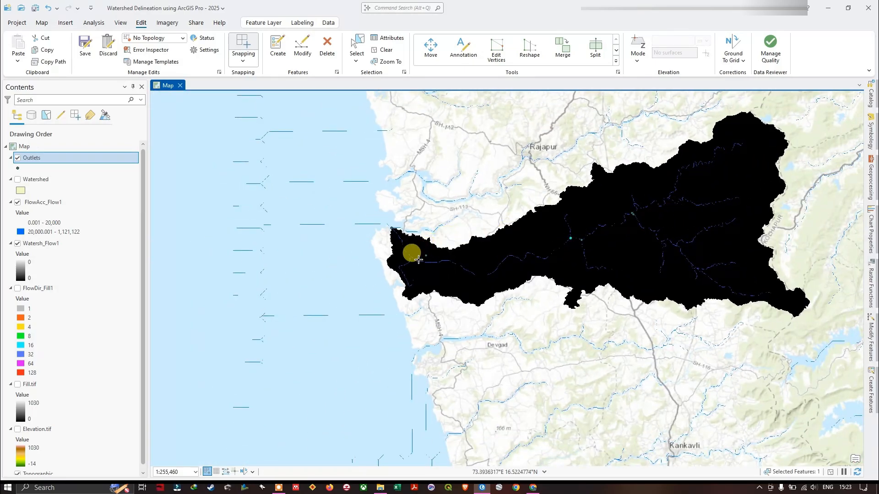
scroll(396, 251, "up", 4)
scroll(398, 260, "up", 10)
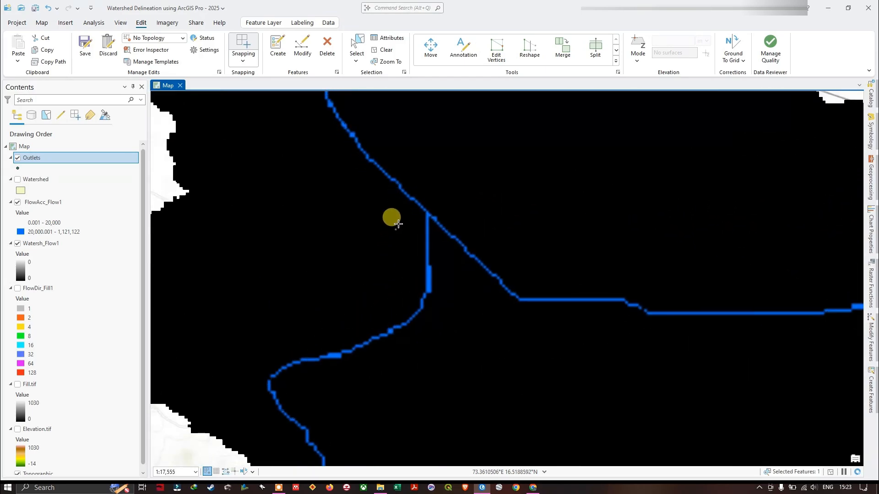
scroll(440, 210, "down", 3)
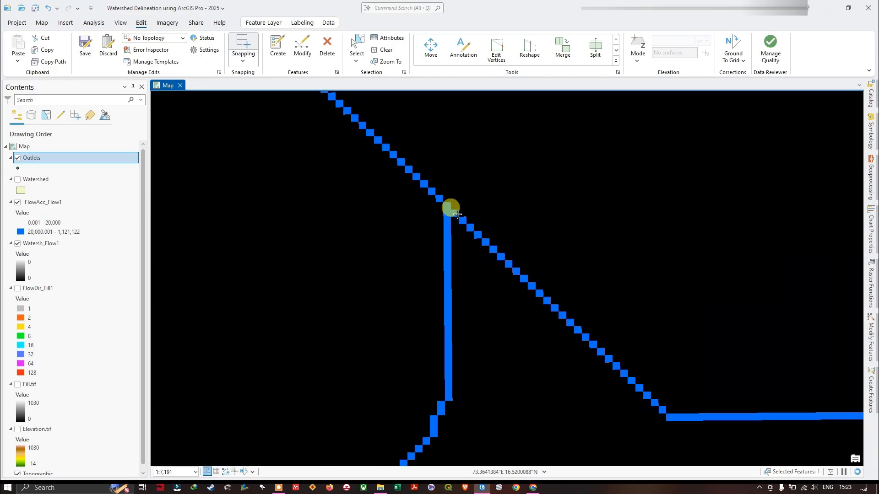
scroll(448, 257, "down", 5)
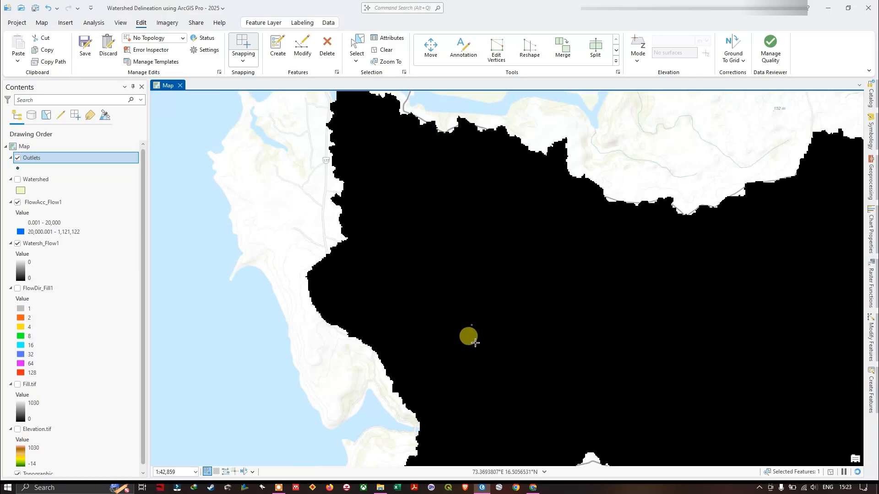
scroll(447, 251, "up", 10)
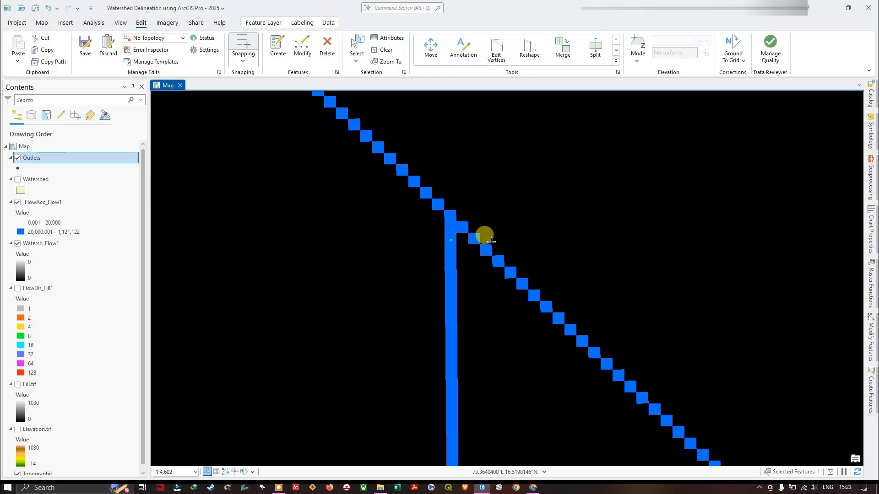
Step: Save all edits so the newly placed Outlets points are kept
scroll(432, 145, "down", 6)
scroll(467, 229, "down", 10)
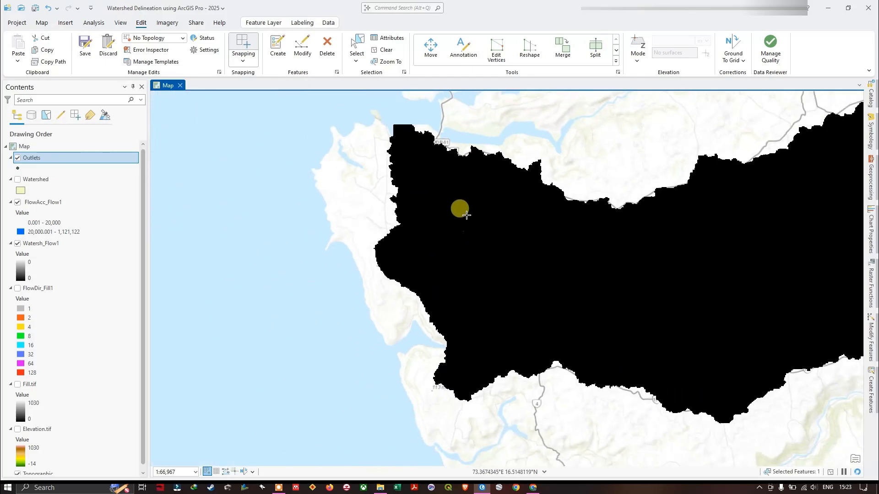
scroll(439, 177, "up", 3)
scroll(589, 186, "down", 3)
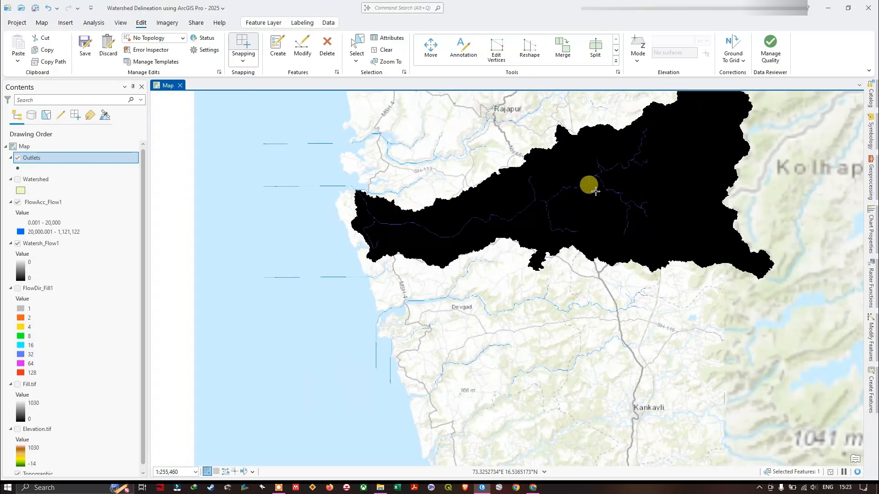
scroll(614, 243, "down", 2)
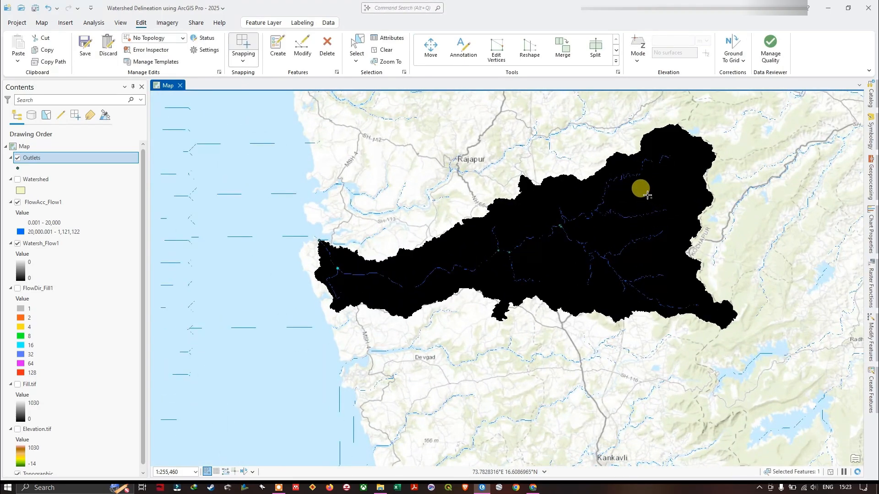
scroll(556, 195, "up", 3)
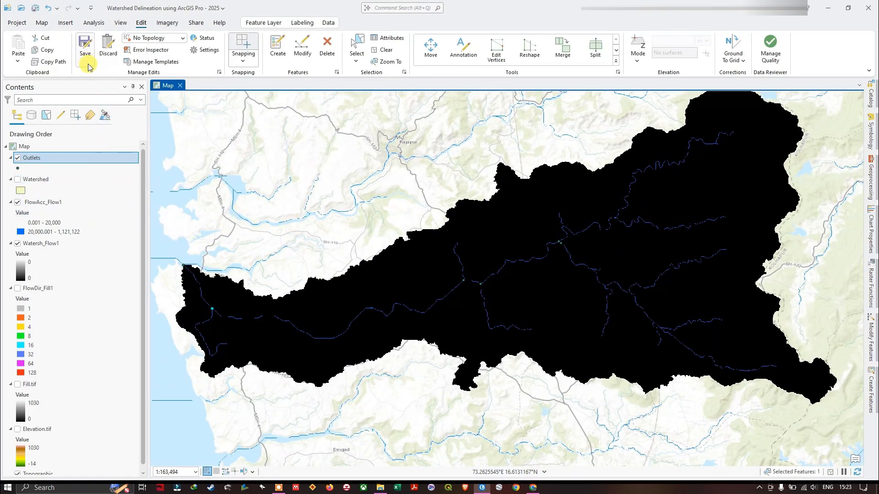
left_click(85, 46)
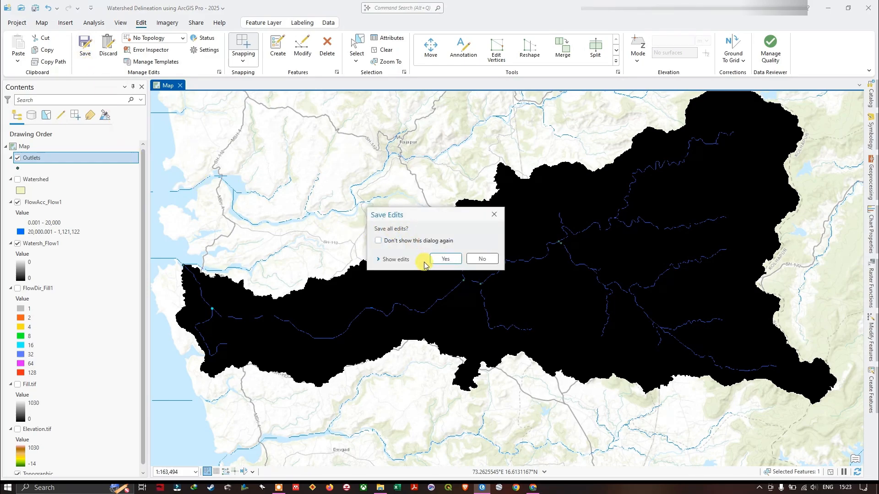
left_click(441, 259)
Step: Open the Outlets attribute table and set Value to 1 for the point with FID 0
right_click(83, 157)
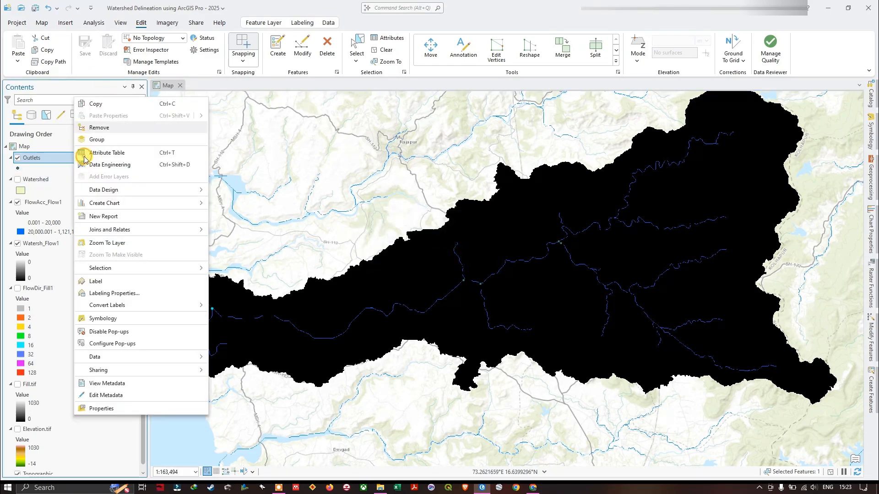
left_click(104, 153)
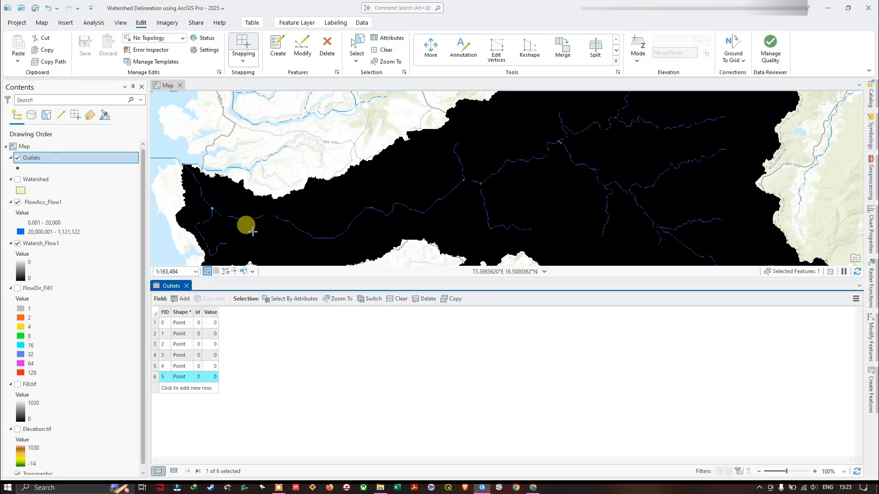
scroll(452, 189, "down", 2)
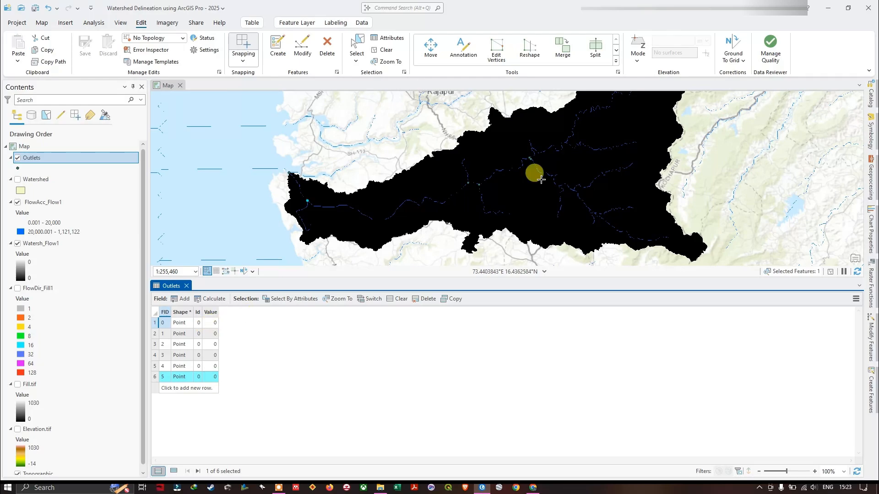
left_click(156, 323)
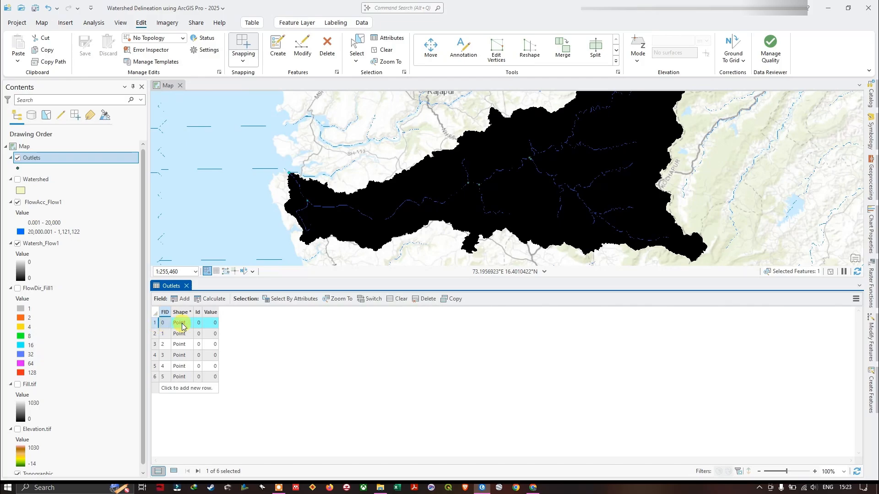
scroll(487, 221, "down", 2)
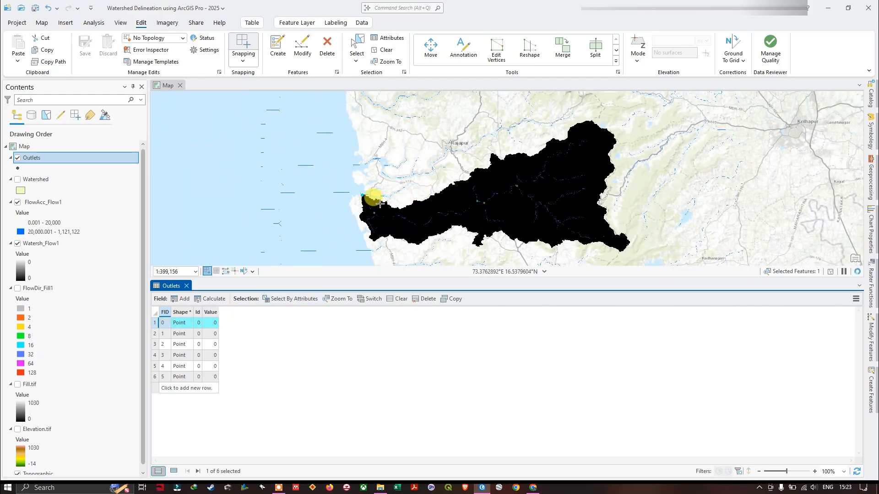
scroll(380, 204, "up", 2)
double_click(213, 324)
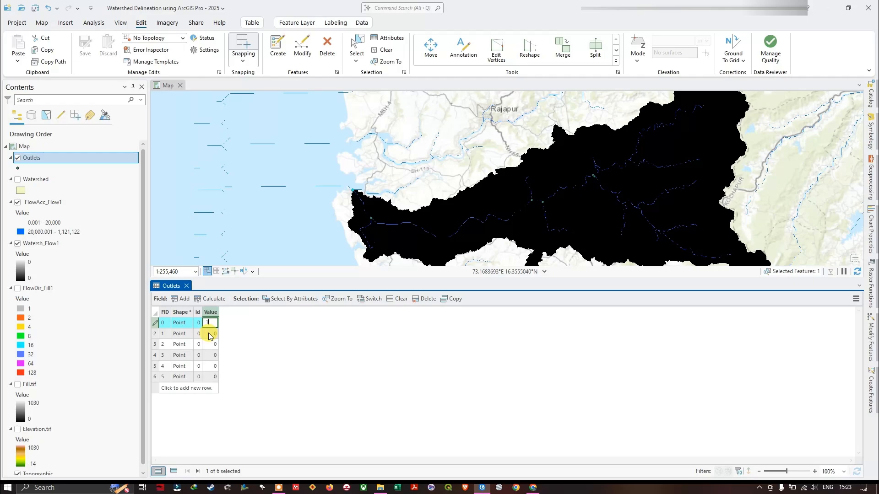
Step: Number the remaining Outlets points, setting Value to 2, 3, 4, 5 and 6 for FID 1 to 5
left_click(158, 338)
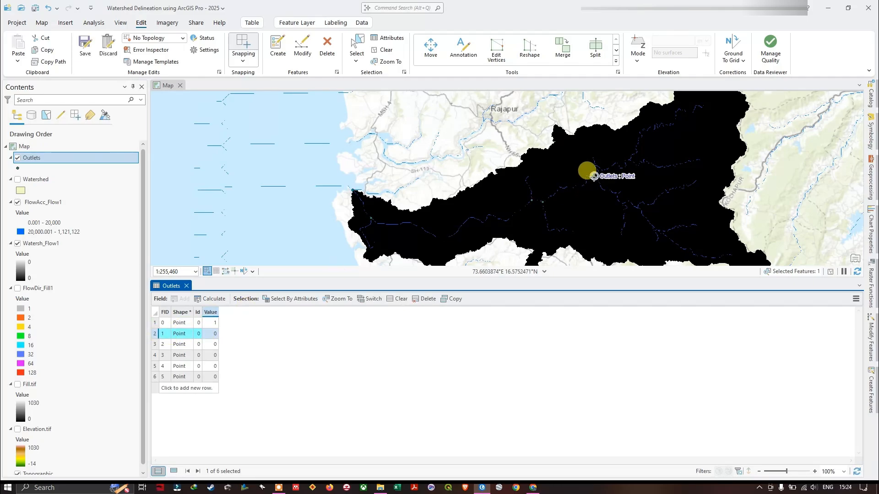
scroll(599, 171, "up", 4)
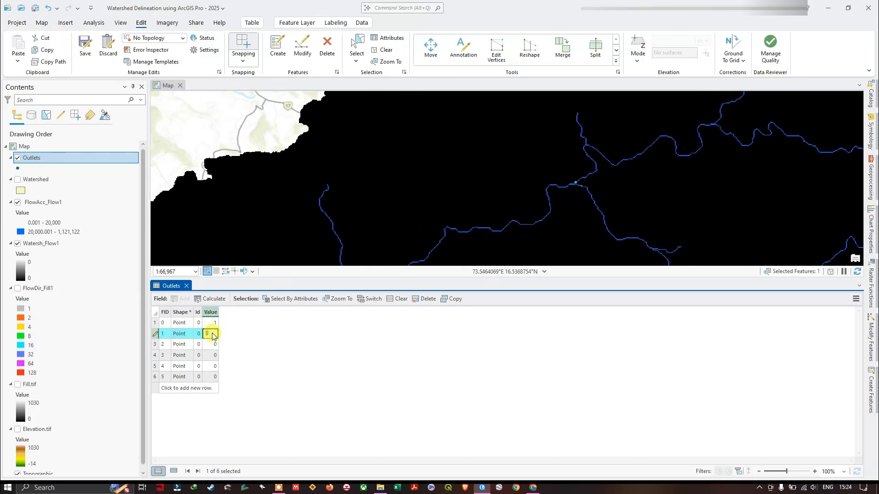
type("2")
left_click(156, 347)
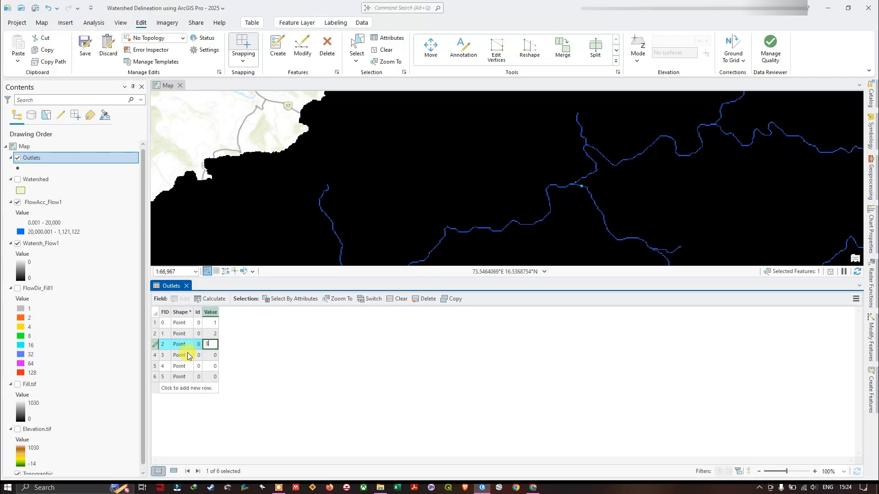
left_click(161, 359)
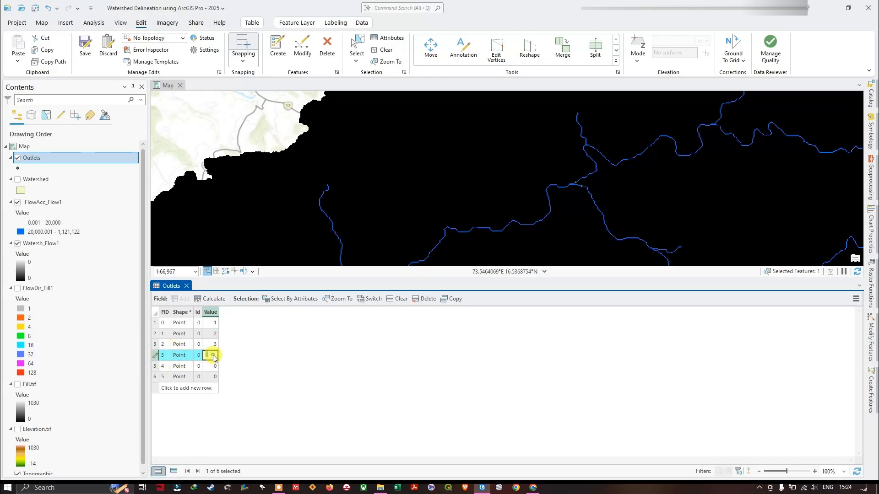
left_click(155, 367)
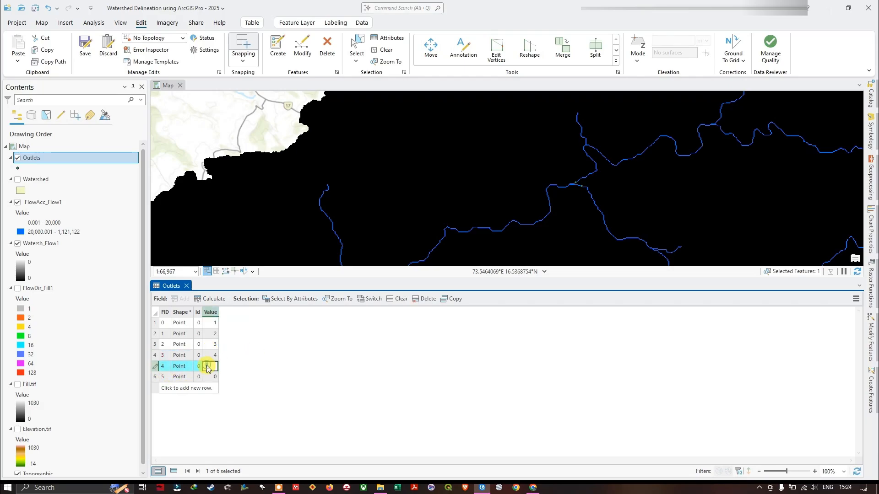
left_click(156, 377)
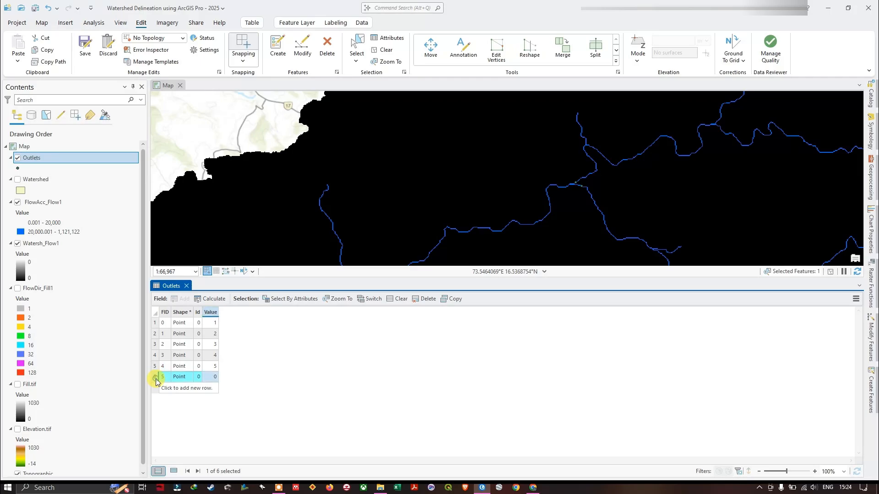
double_click(210, 377)
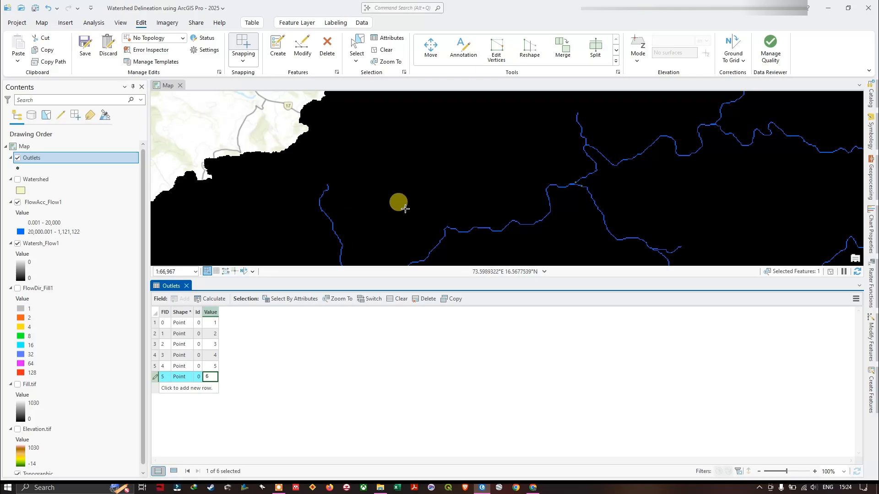
Step: Save the Value edits of the Outlets points and close the attribute table
scroll(406, 210, "down", 2)
scroll(470, 196, "down", 2)
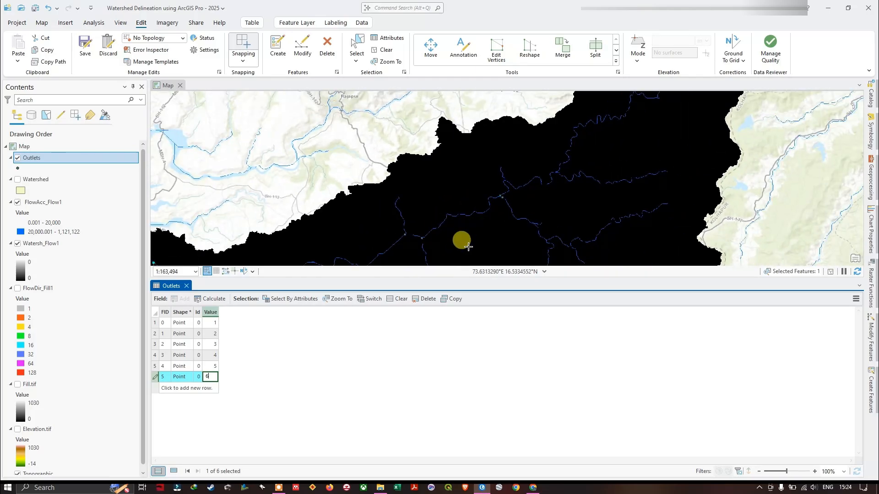
scroll(625, 195, "down", 4)
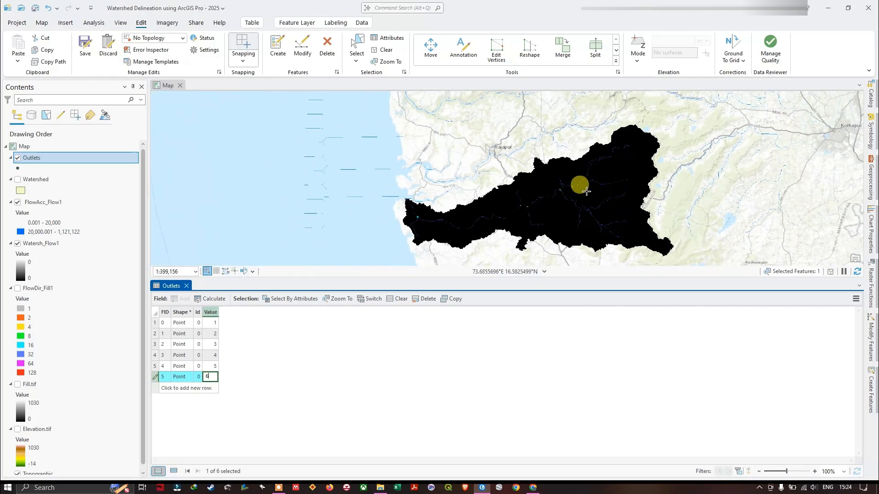
scroll(592, 199, "up", 2)
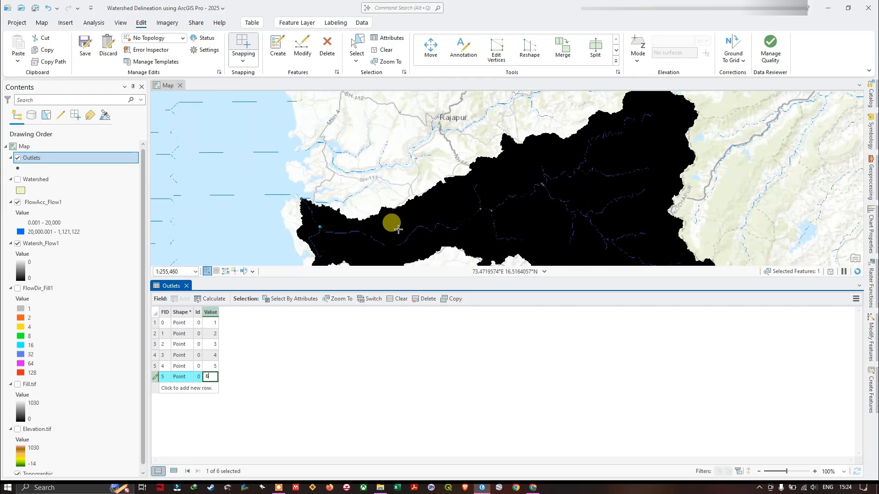
left_click_drag(500, 173, 490, 166)
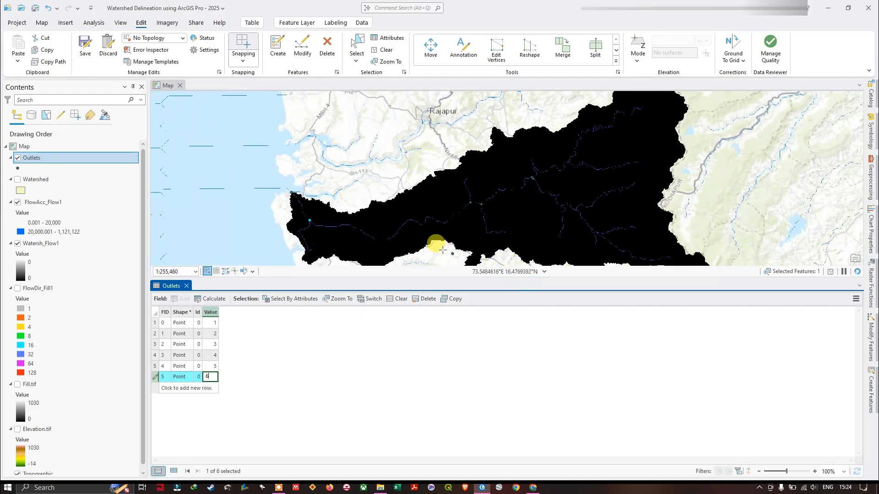
left_click(85, 43)
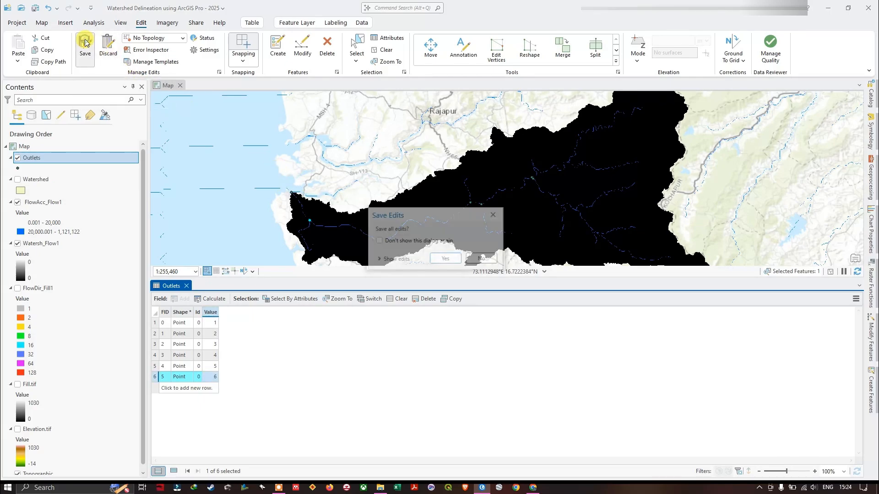
left_click(445, 258)
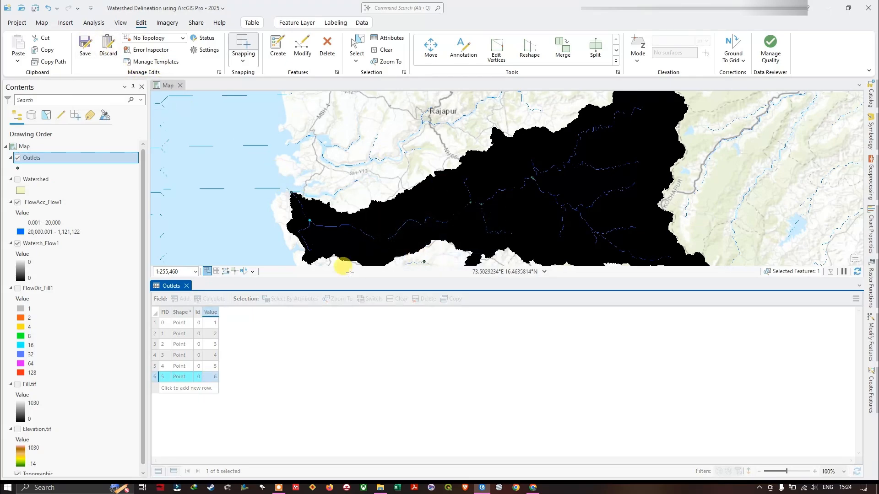
left_click(186, 286)
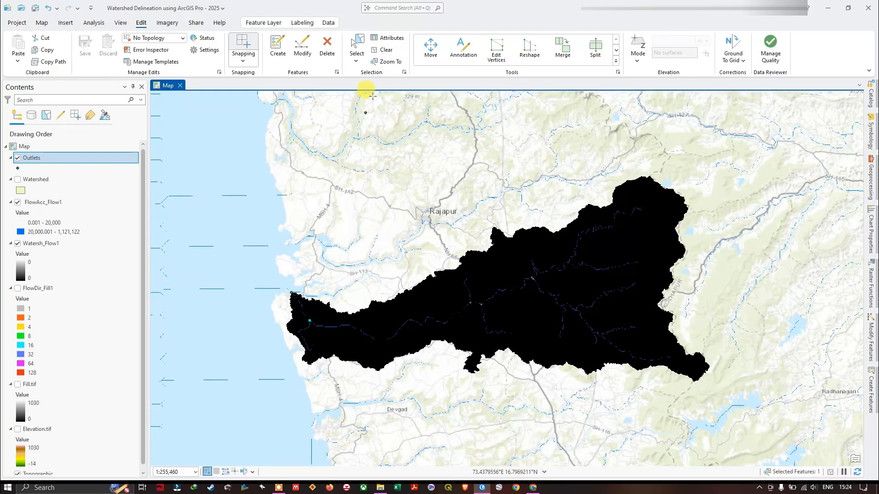
Step: Clear the feature selection, then search the geoprocessing tools for "watershed" and open the Spatial Analyst Watershed tool
left_click(384, 51)
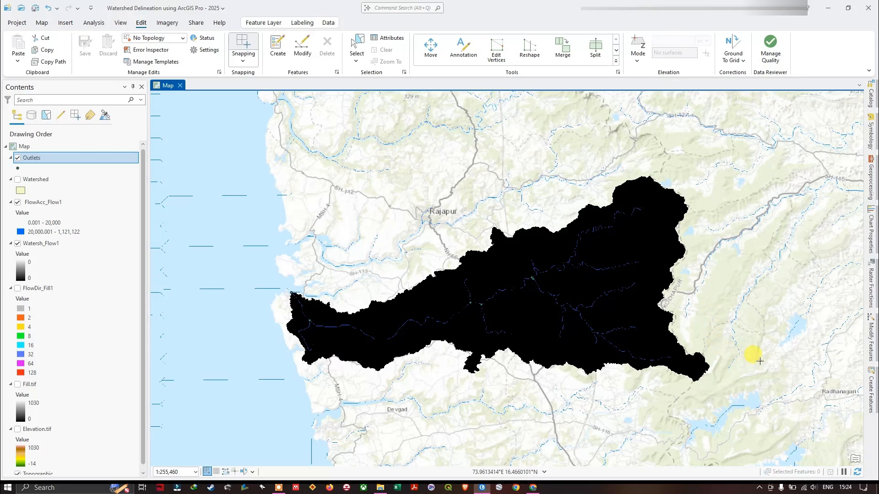
left_click(872, 180)
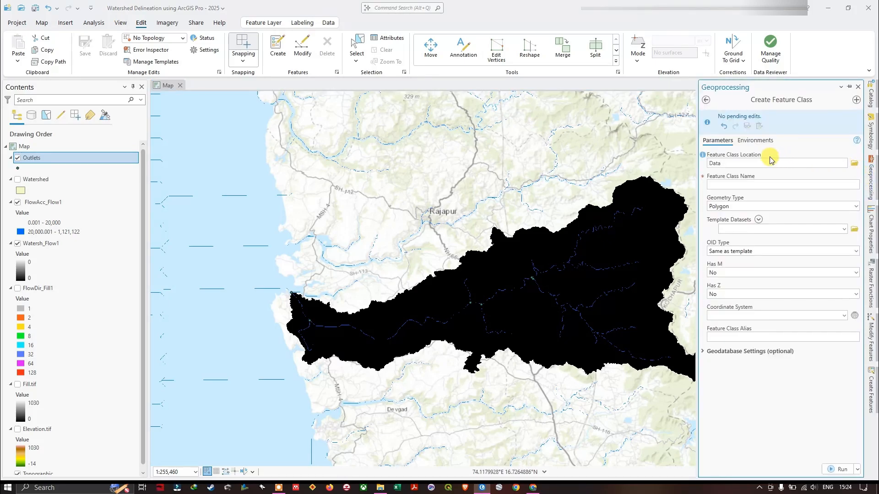
left_click(707, 102)
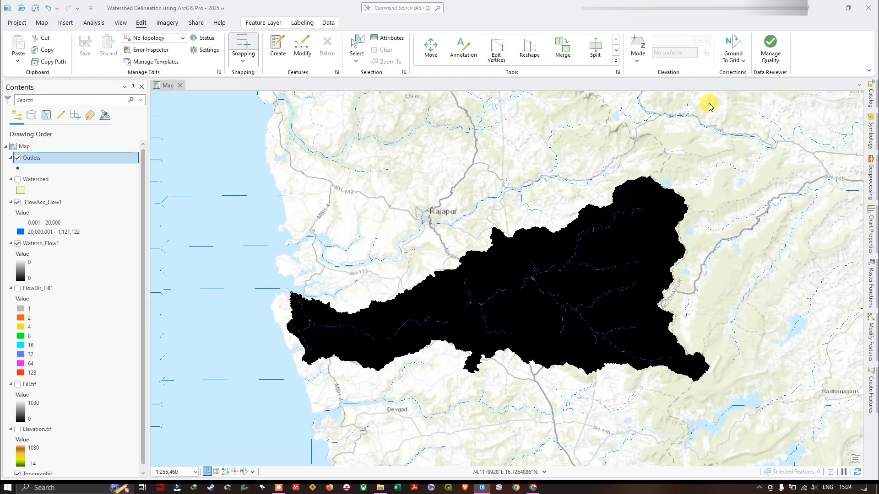
left_click(876, 195)
left_click(757, 100)
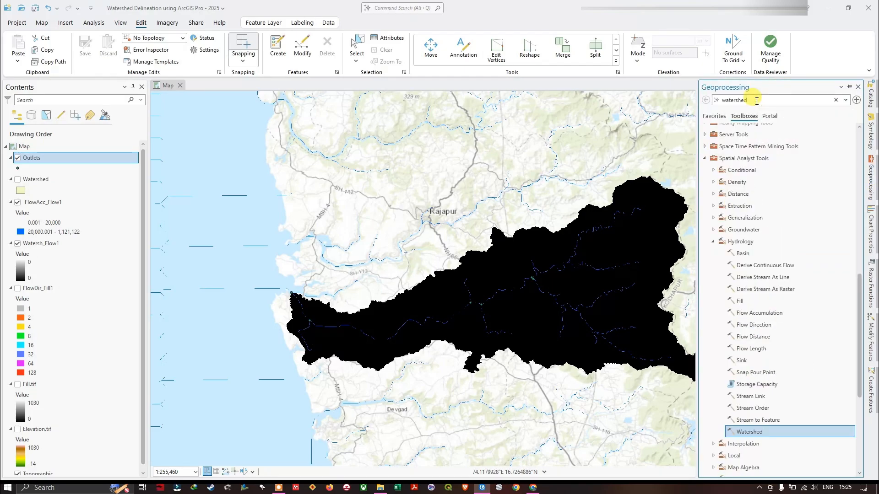
key("Return")
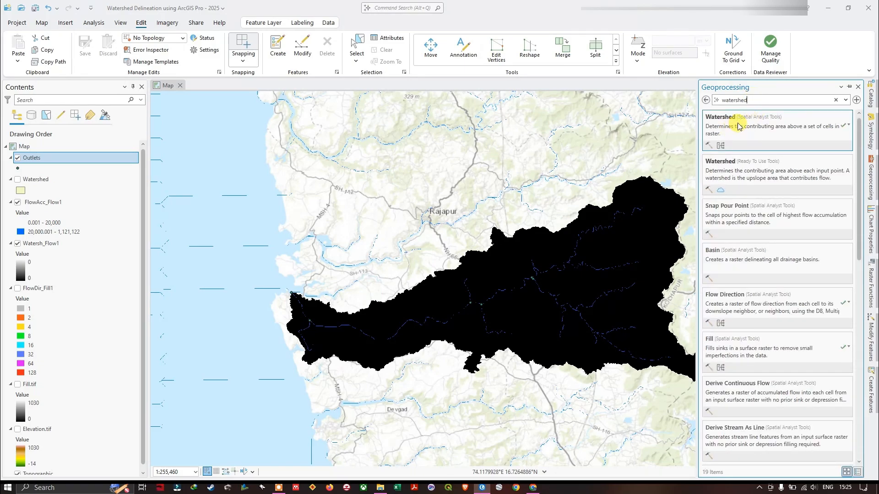
left_click(720, 121)
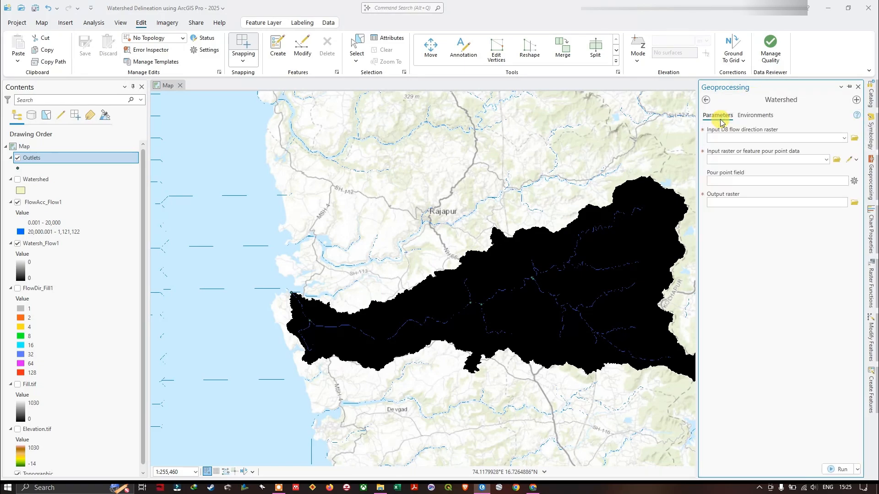
Step: Set the Watershed inputs to FlowDir_Fill1 as flow direction raster, Outlets as pour point data and Value as pour point field
left_click(843, 138)
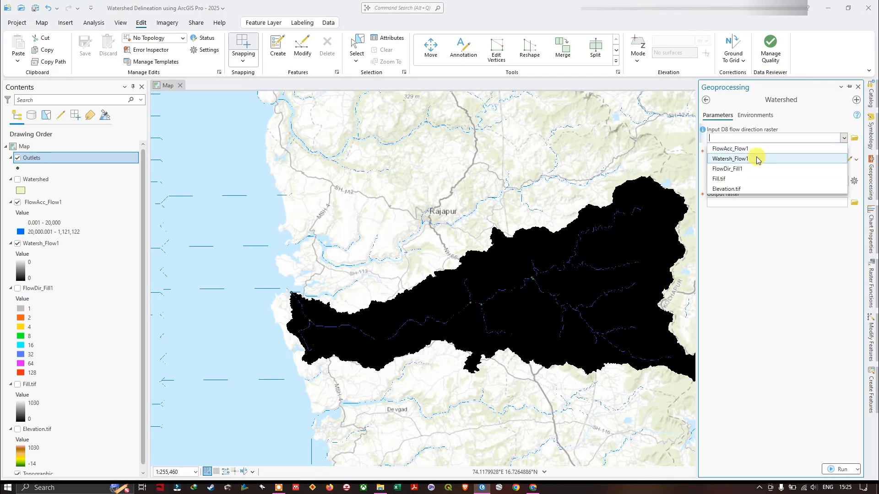
left_click(737, 169)
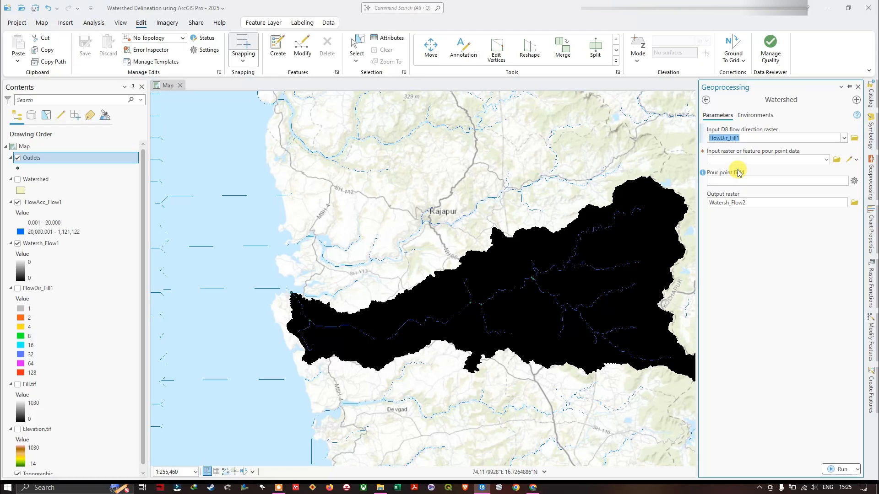
left_click(826, 159)
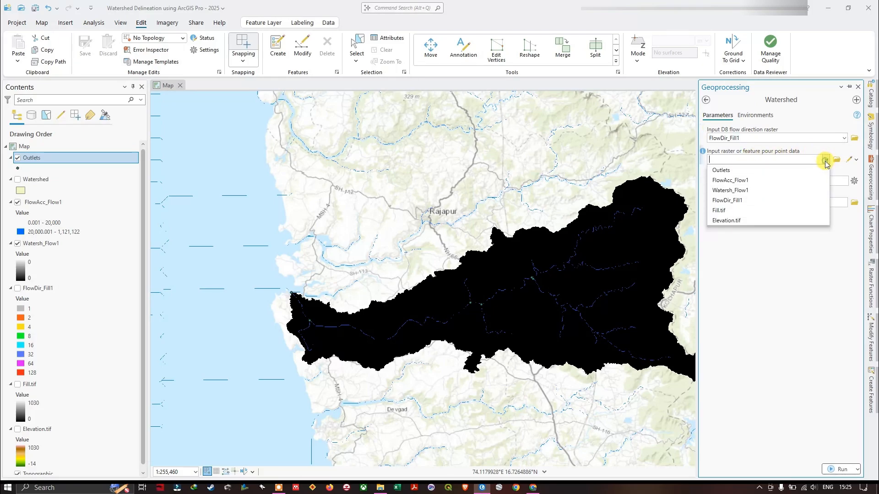
left_click(749, 171)
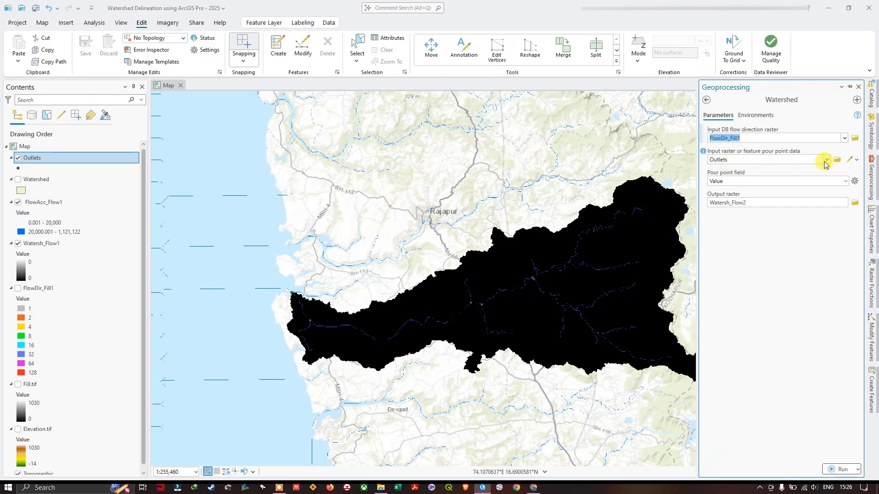
left_click(845, 181)
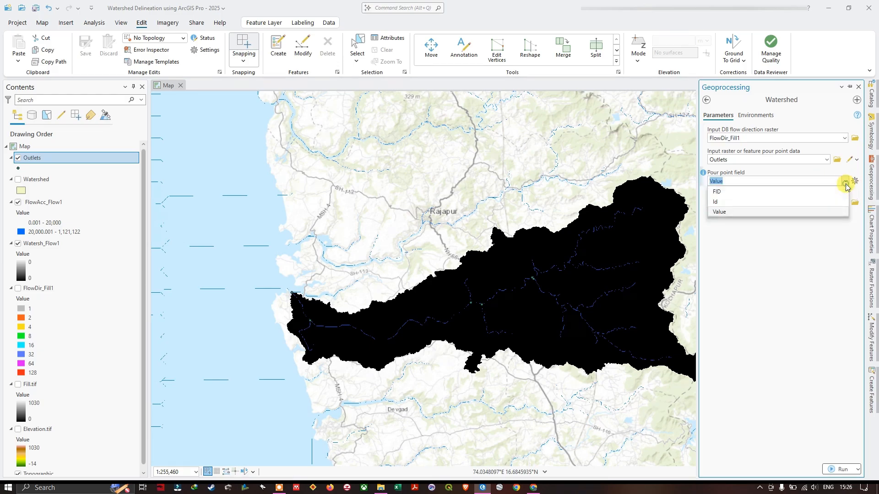
left_click(730, 213)
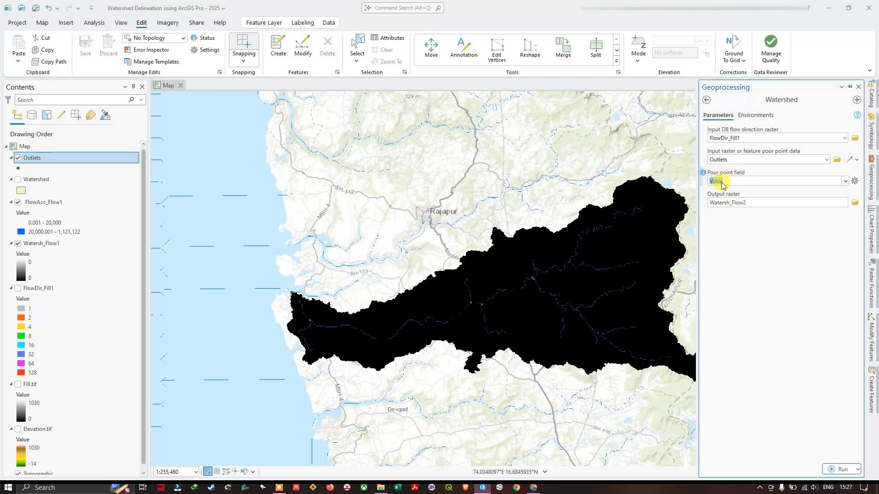
Step: Name the output raster Sub_Watershed in the Data folder inside GIS_Madras' Data folder and run the Watershed tool
left_click(855, 203)
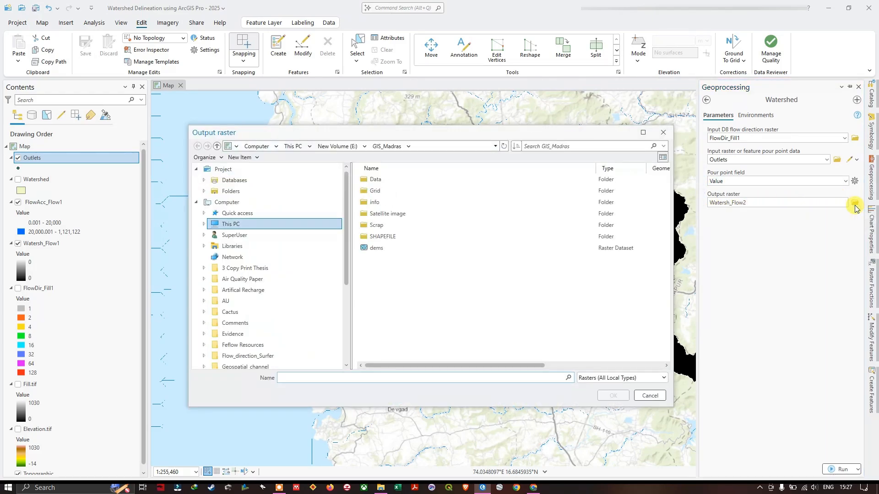
double_click(383, 181)
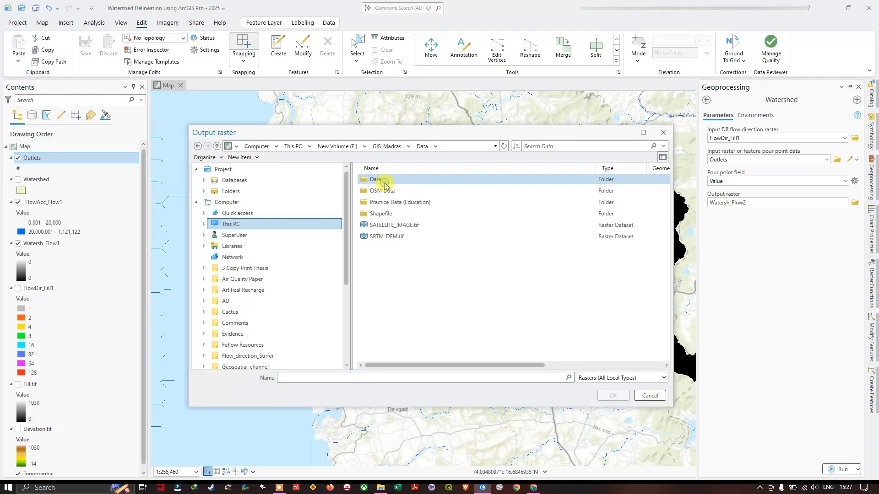
double_click(389, 180)
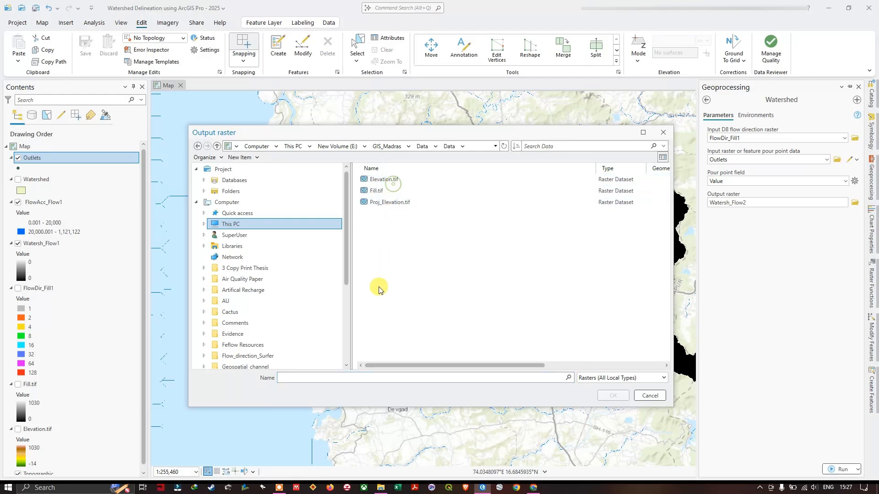
type("Sub_Watershed")
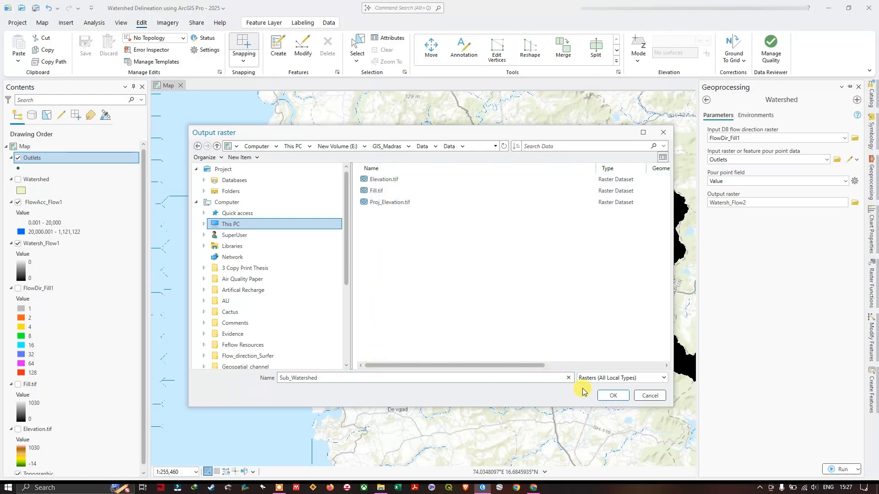
left_click(605, 396)
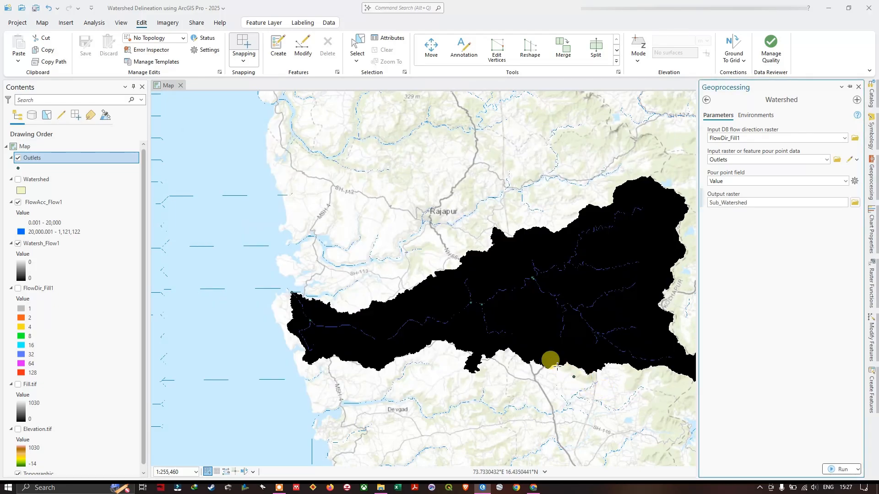
left_click(844, 470)
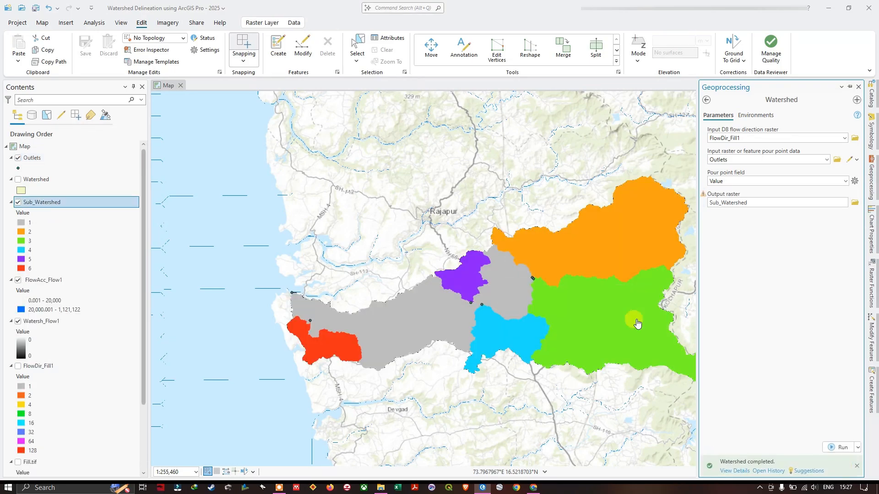
Step: Move the FlowAcc_Flow1 layer above Sub_Watershed in the drawing order
left_click(471, 295)
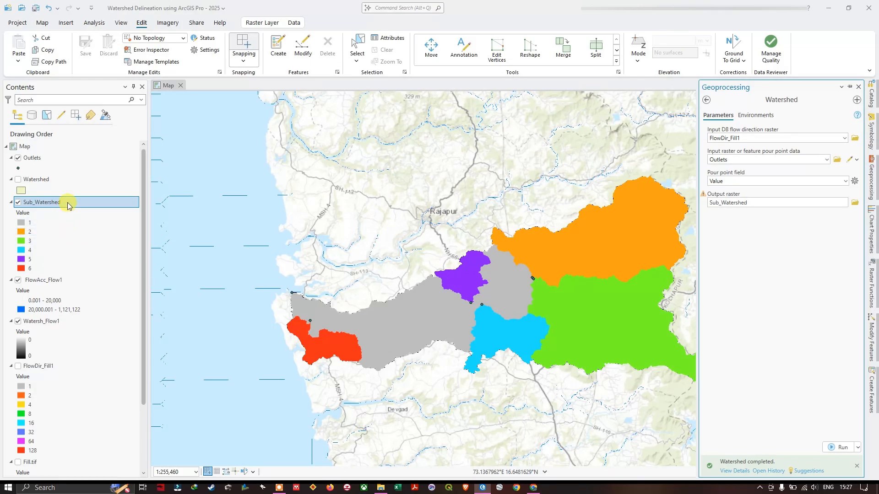
left_click(67, 280)
mouse_move(55, 282)
left_mouse_down()
mouse_move(77, 193)
mouse_move(85, 207)
left_mouse_up()
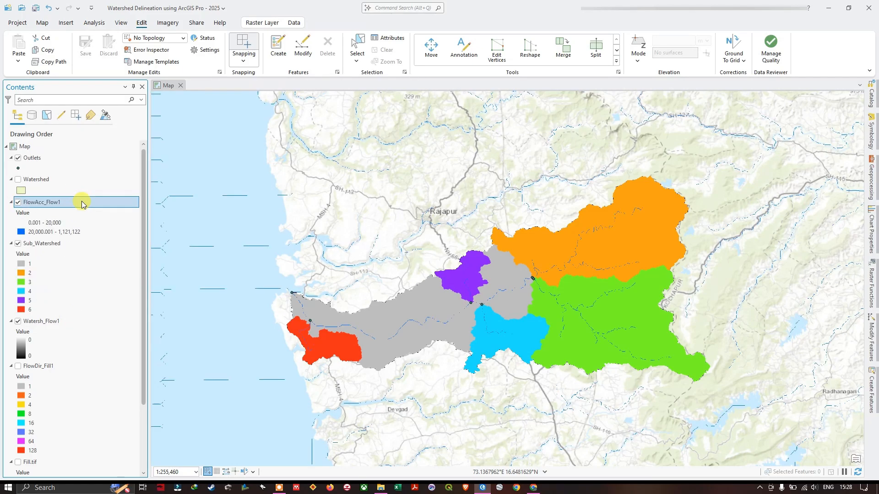
Step: Examine the sub-watersheds on the map against the stream network and the outlet points at the confluences
scroll(520, 293, "up", 1)
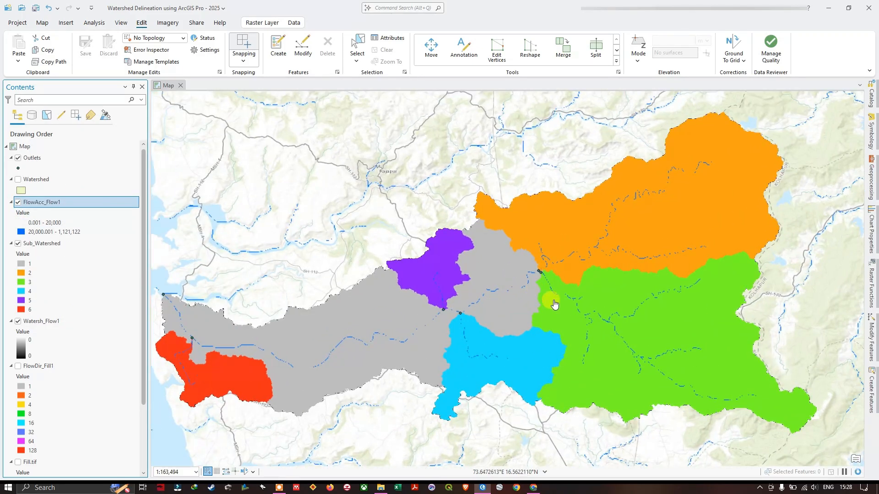
scroll(599, 244, "up", 2)
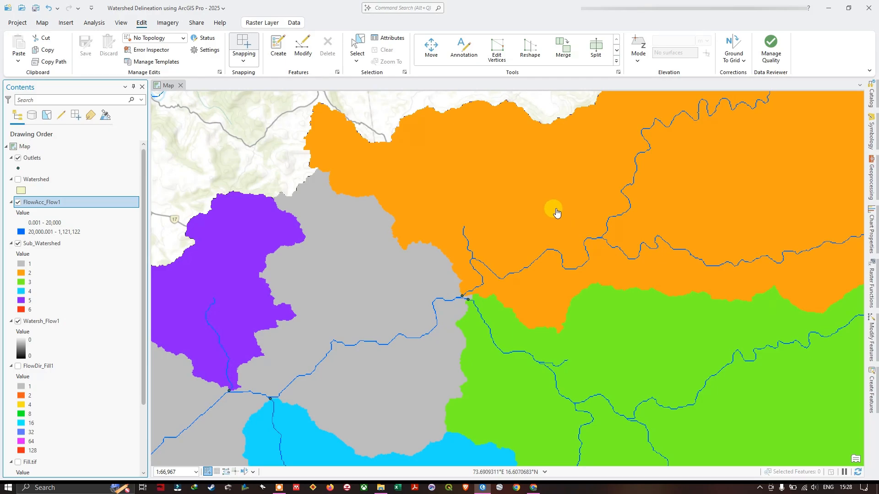
scroll(556, 213, "down", 3)
scroll(605, 216, "down", 2)
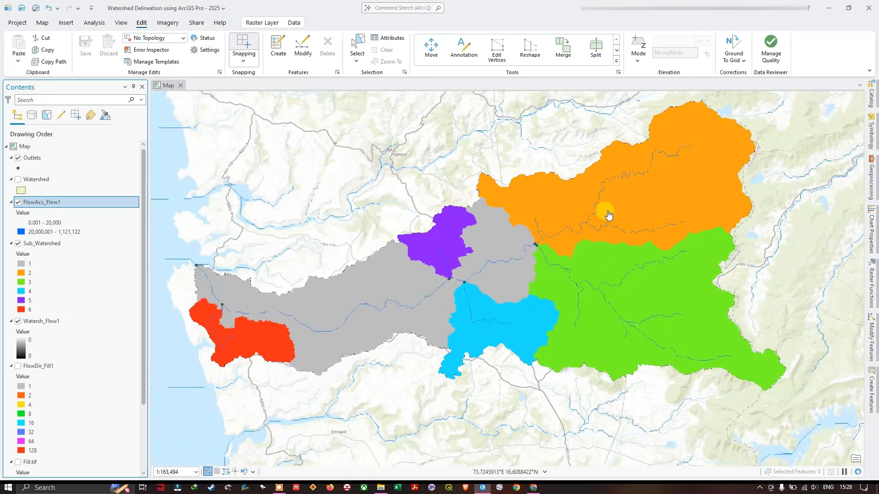
scroll(431, 279, "up", 3)
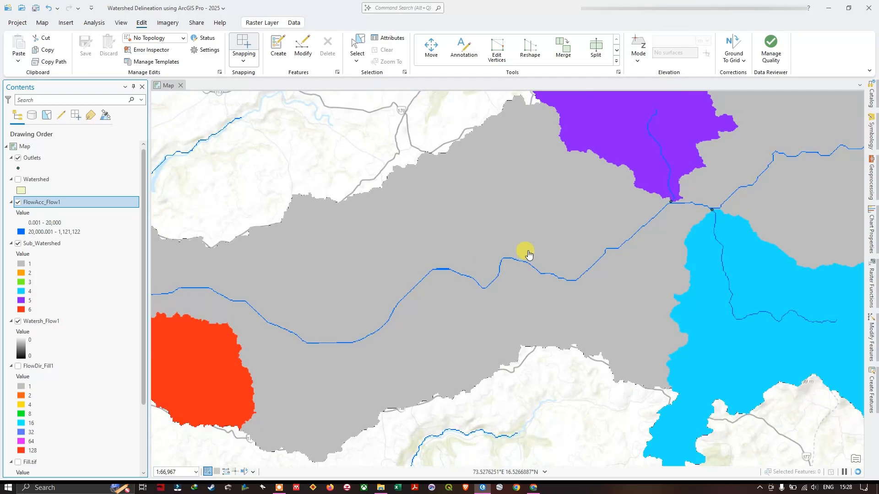
scroll(525, 252, "down", 3)
scroll(579, 248, "down", 1)
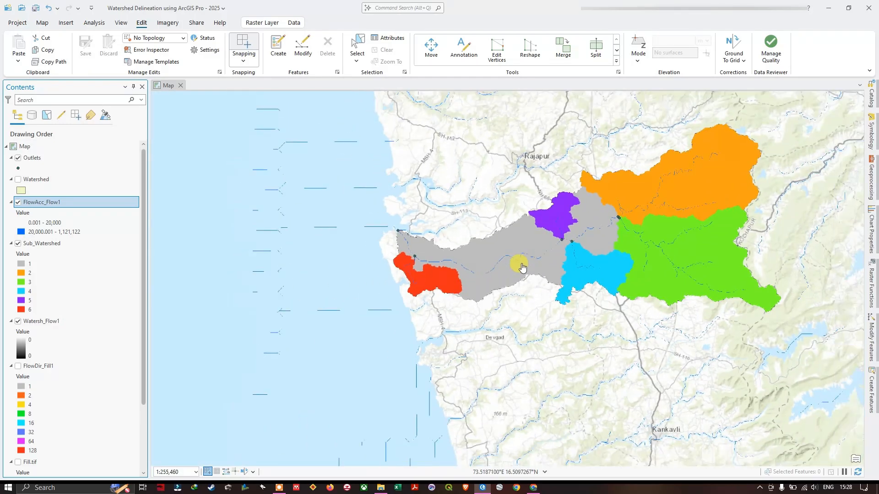
scroll(690, 231, "up", 2)
scroll(603, 249, "down", 4)
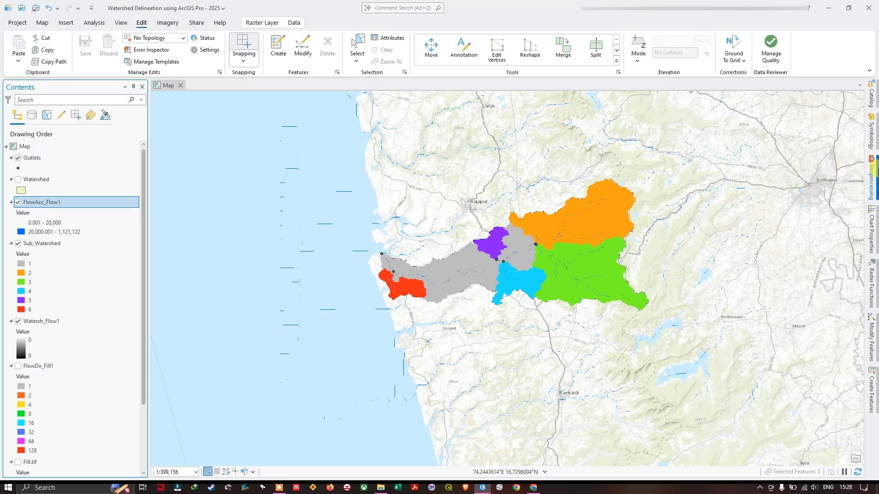
Step: Search the geoprocessing tools for "raster to vector" and open the Raster to Polygon tool
left_click(872, 174)
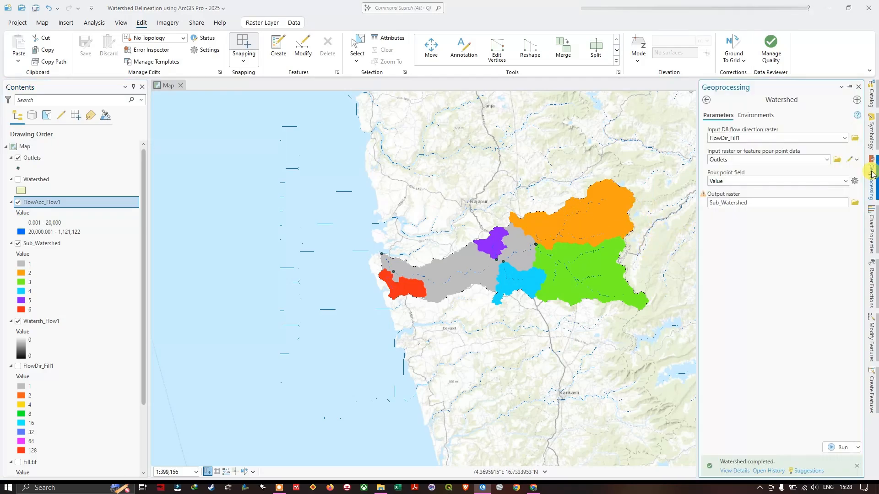
left_click(707, 100)
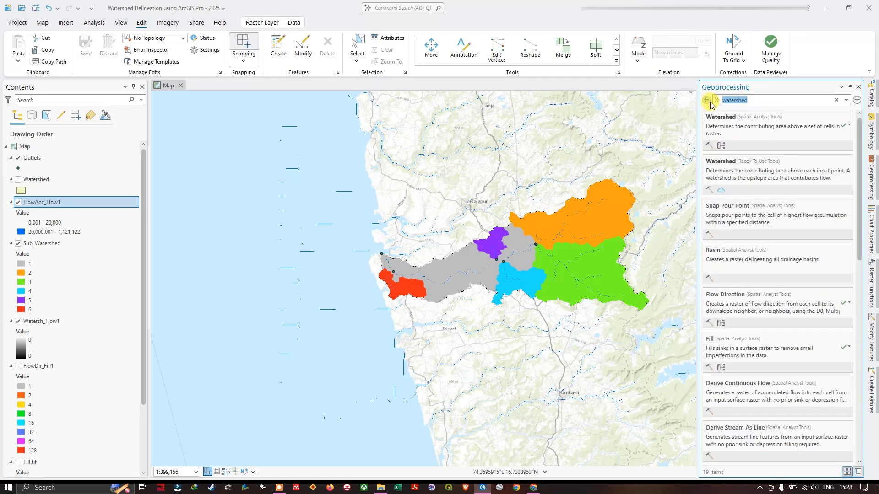
type("raster to vector")
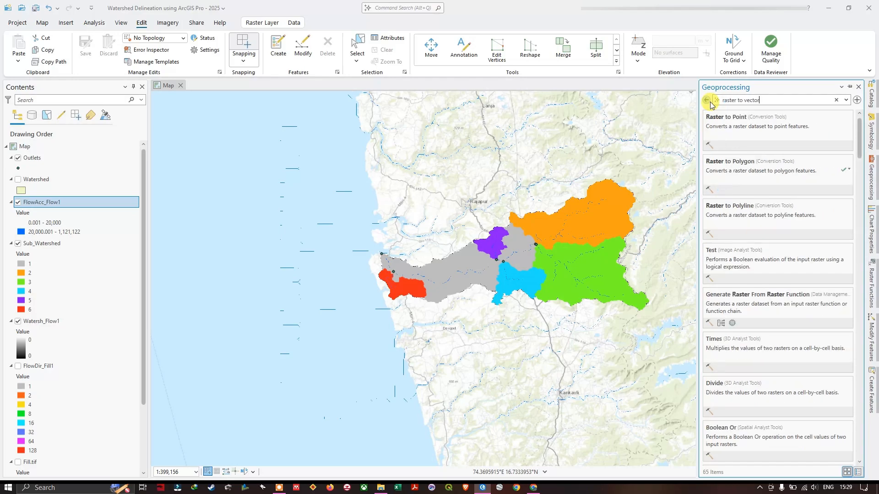
left_click(732, 167)
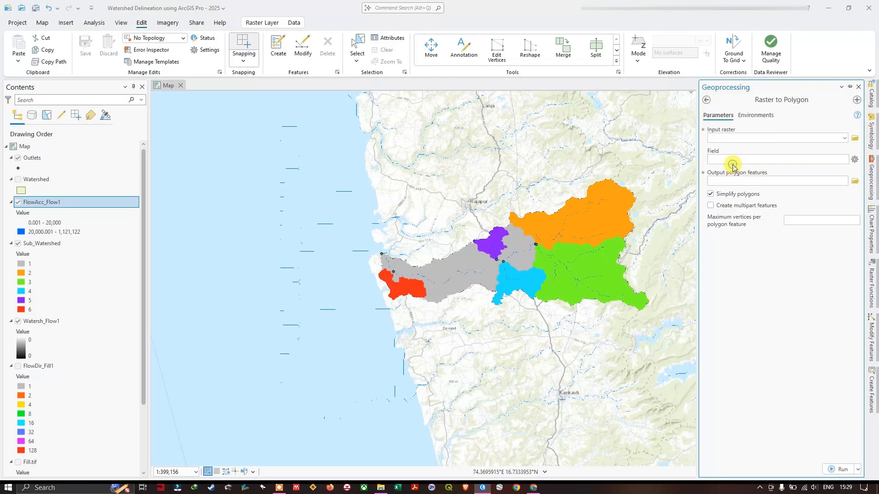
Step: Set Sub_Watershed as the input raster for the polygon conversion, with VALUE as the field
left_click(845, 138)
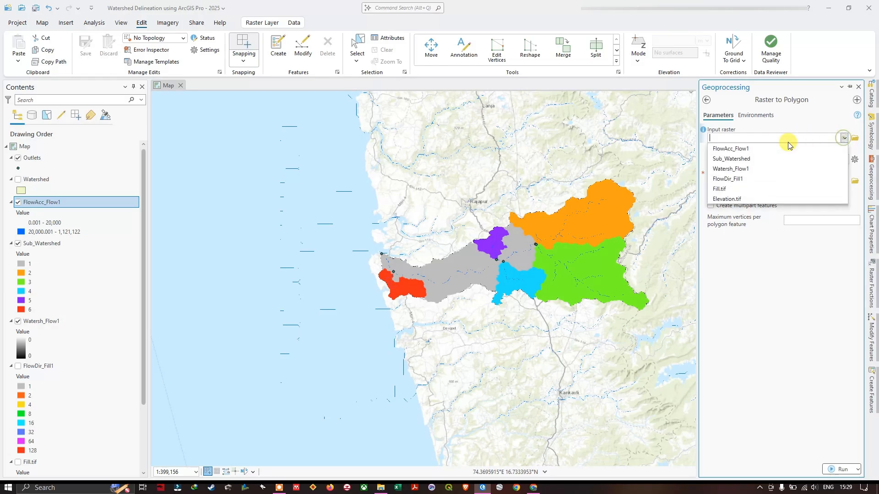
left_click(747, 157)
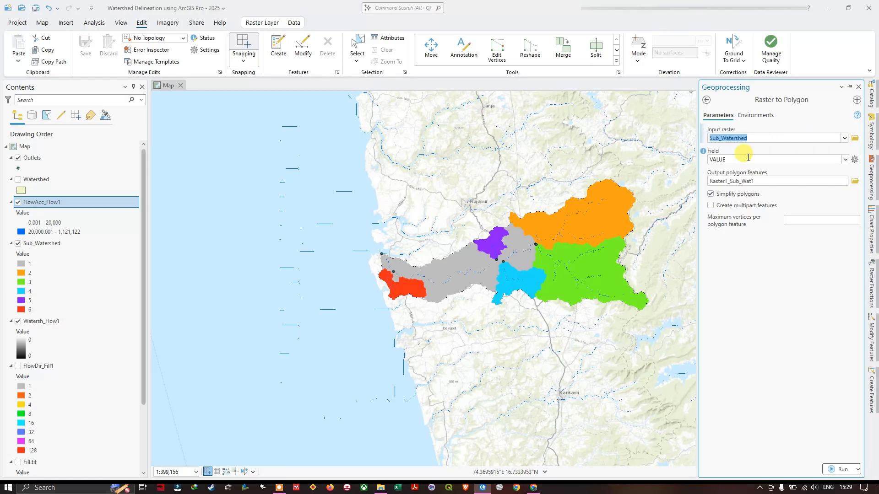
left_click(845, 163)
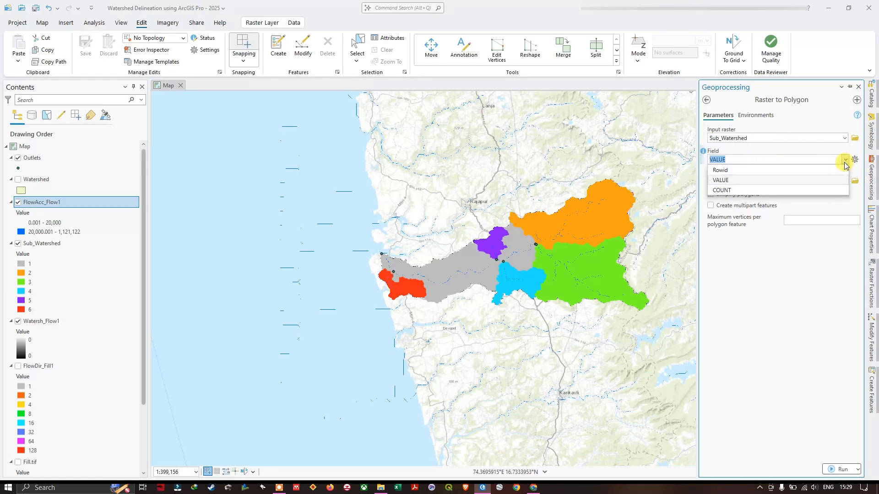
left_click(728, 160)
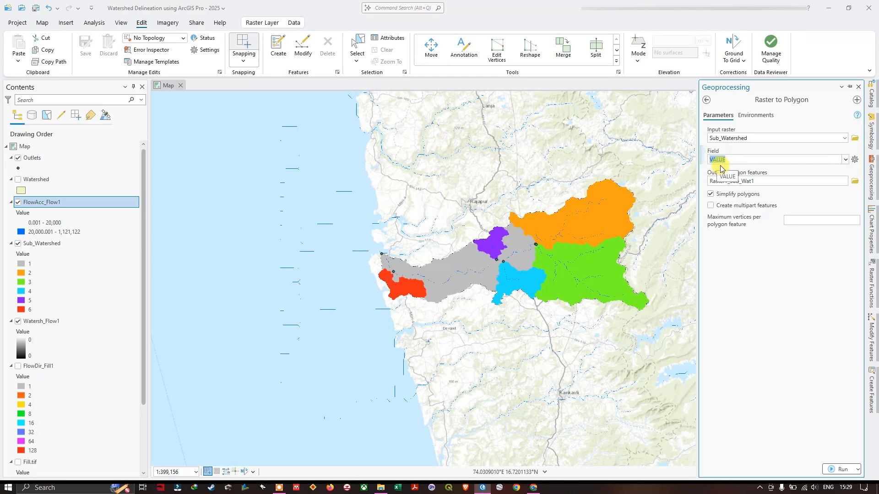
Step: Save the output polygons as Sub_Watershed.shp in the GIS_Madras Data\Data folder and run the Raster to Polygon conversion
left_click(854, 181)
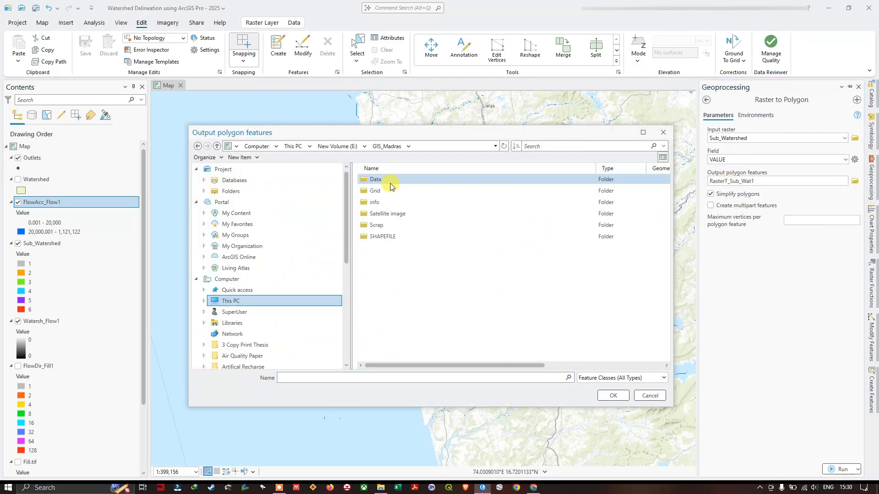
double_click(390, 183)
left_click(390, 184)
double_click(390, 185)
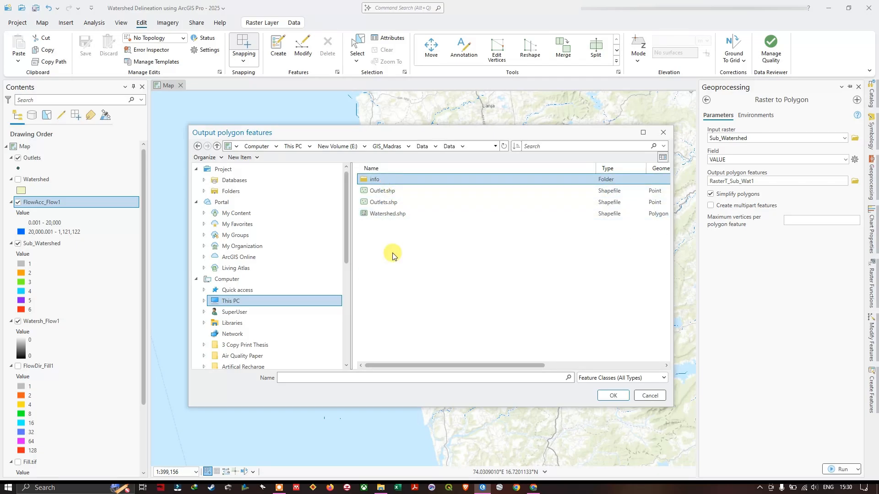
left_click(388, 213)
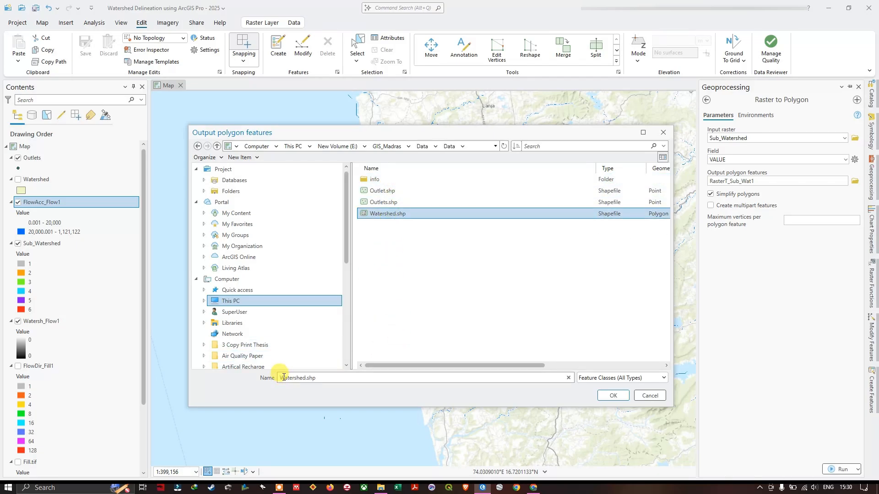
type("Sub_")
left_click(612, 395)
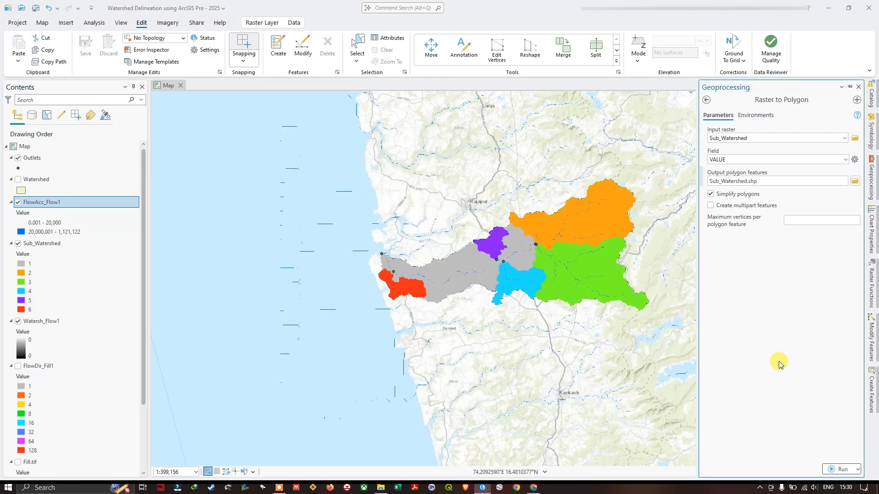
left_click(843, 470)
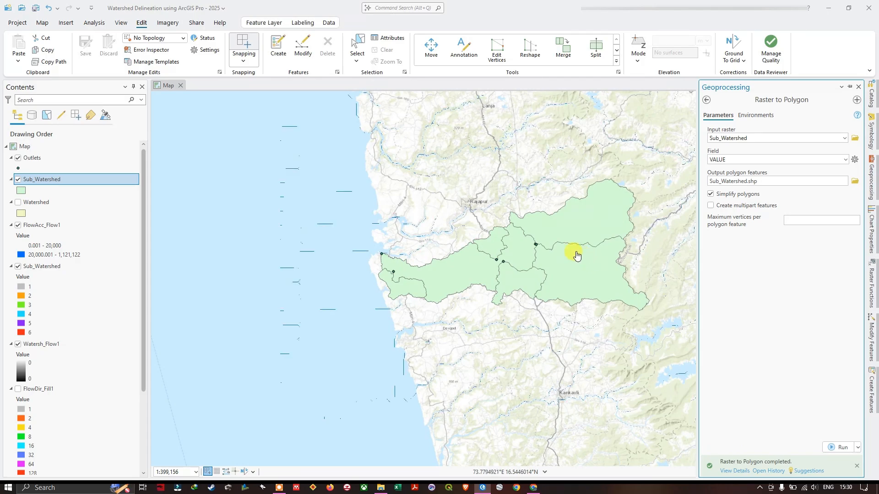
Step: Inspect the new sub-watershed polygons on the map and view the pop-up of the northeastern one
scroll(581, 240, "up", 2)
scroll(568, 257, "down", 2)
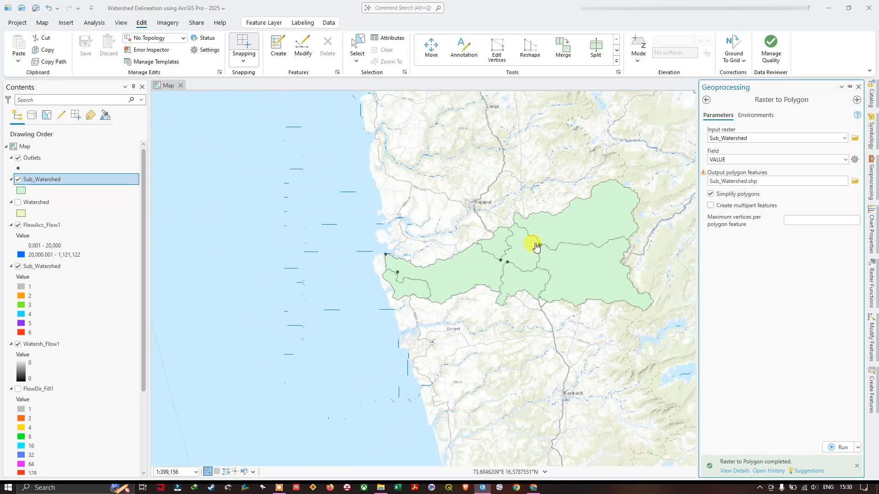
left_click(574, 235)
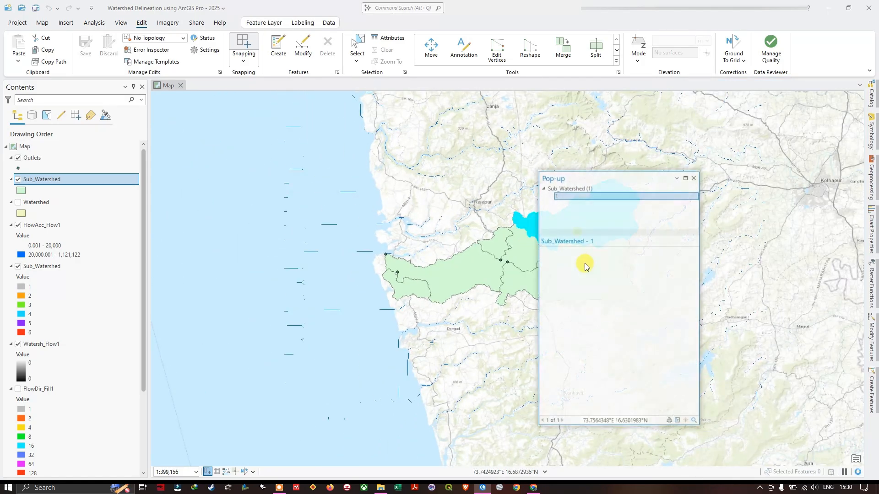
left_click(694, 178)
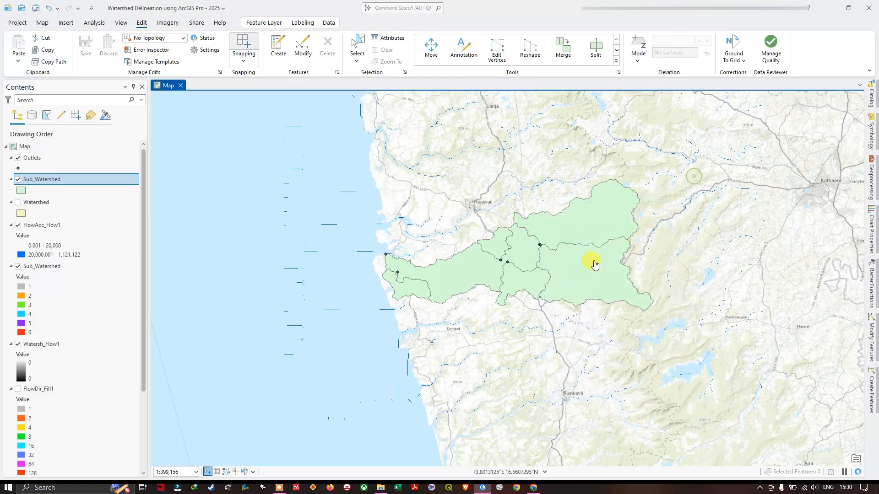
Step: Open the attribute table of the Sub_Watershed polygon layer and sort it in ascending order by gridcode
right_click(113, 180)
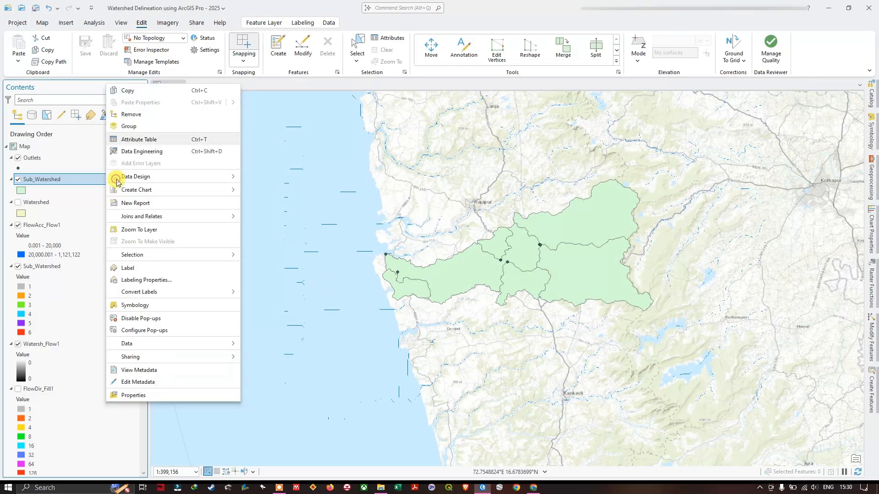
left_click(152, 139)
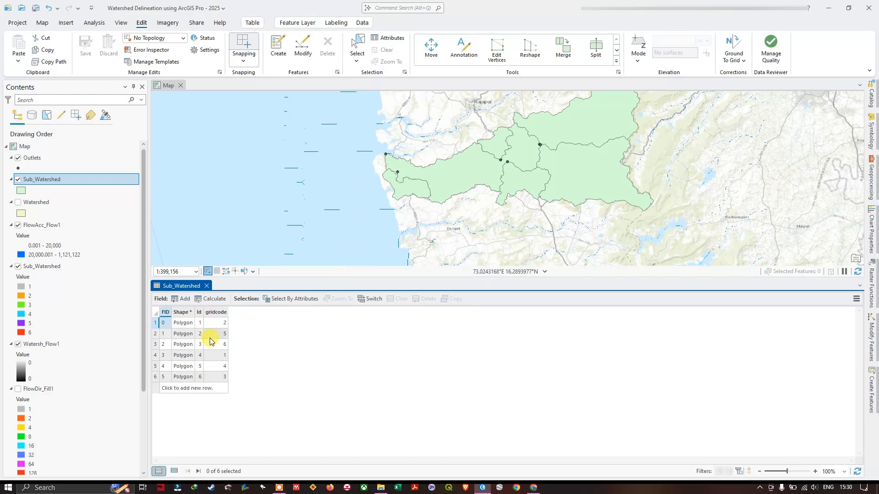
double_click(216, 313)
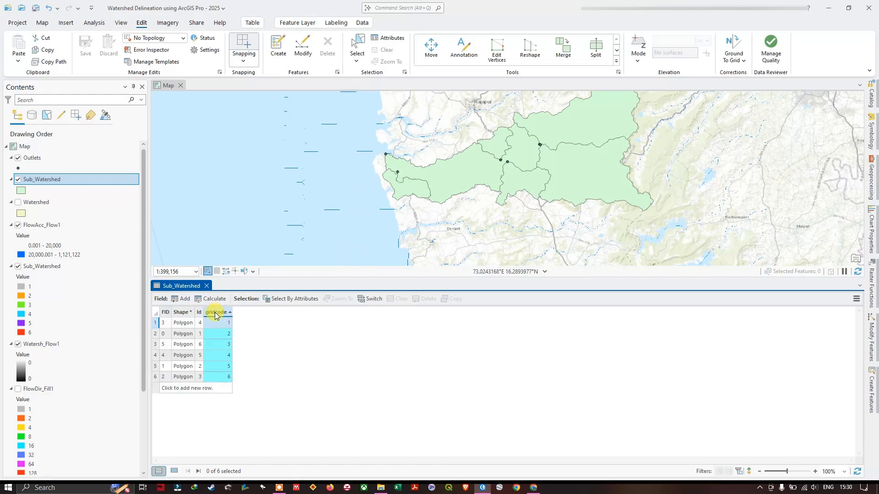
Step: Highlight the sub-watershed records one by one in the table to match each gridcode with its polygon on the map
left_click(157, 324)
left_click(156, 333)
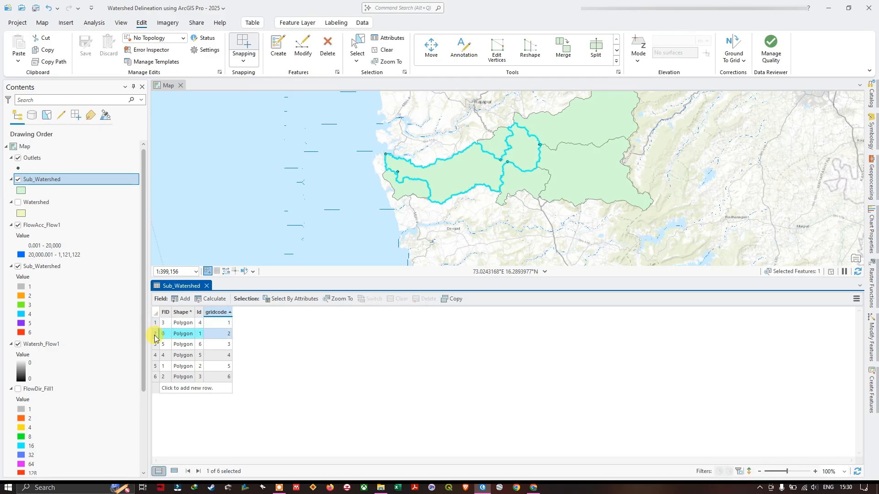
left_click(155, 344)
left_click(156, 355)
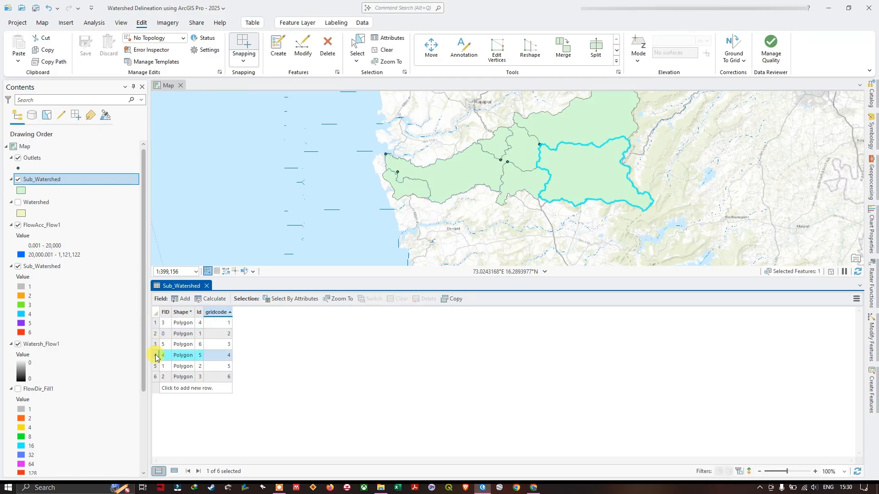
left_click(156, 366)
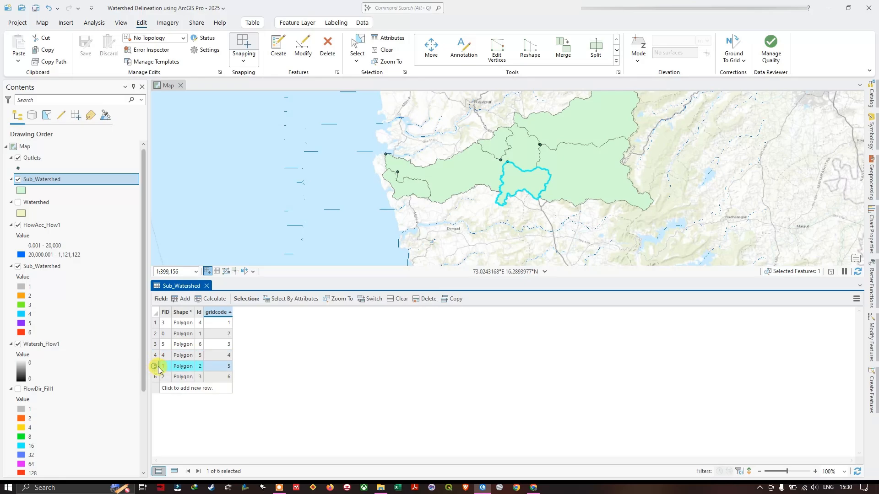
left_click(157, 376)
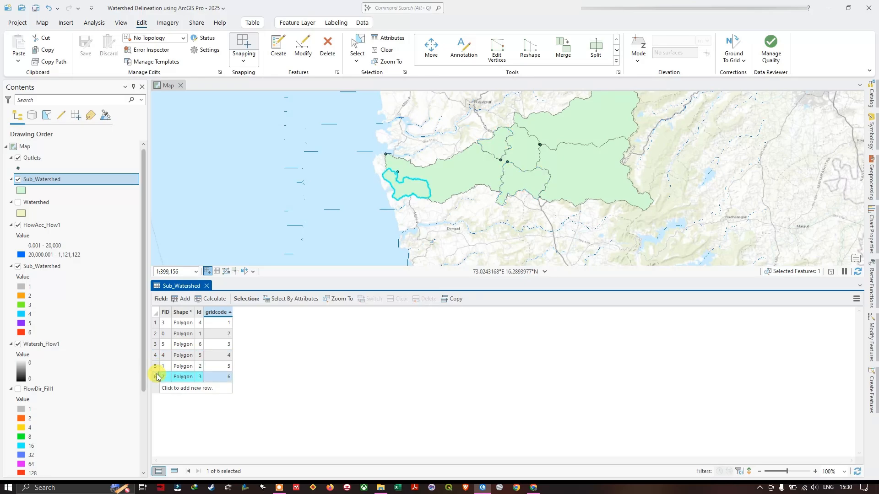
left_click(156, 336)
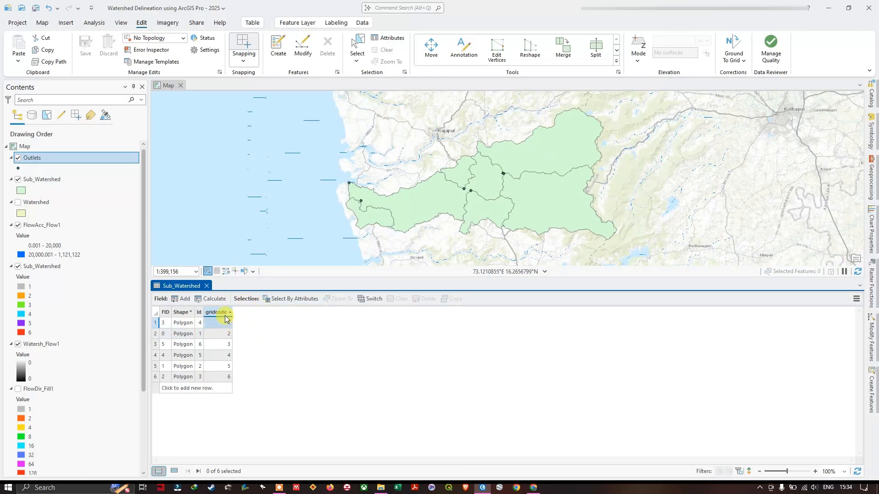
Step: Add a new field named Area with the Double data type to the Sub_Watershed polygon table
left_click(185, 299)
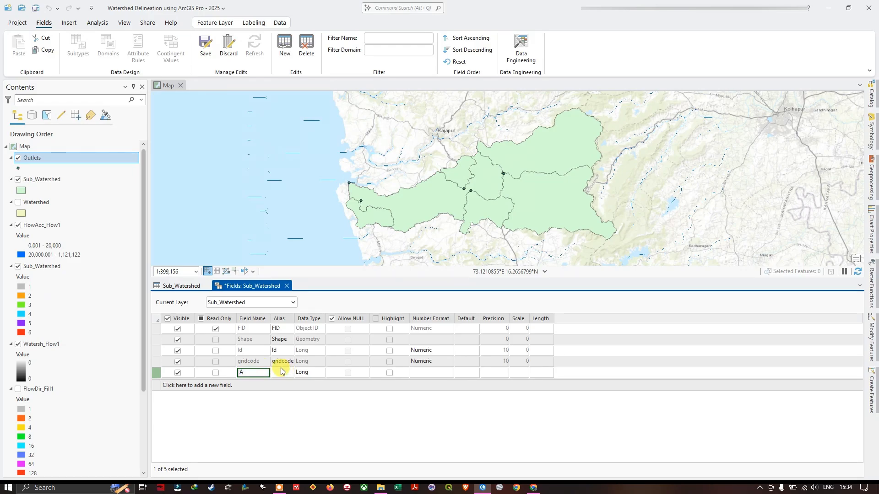
left_click(305, 373)
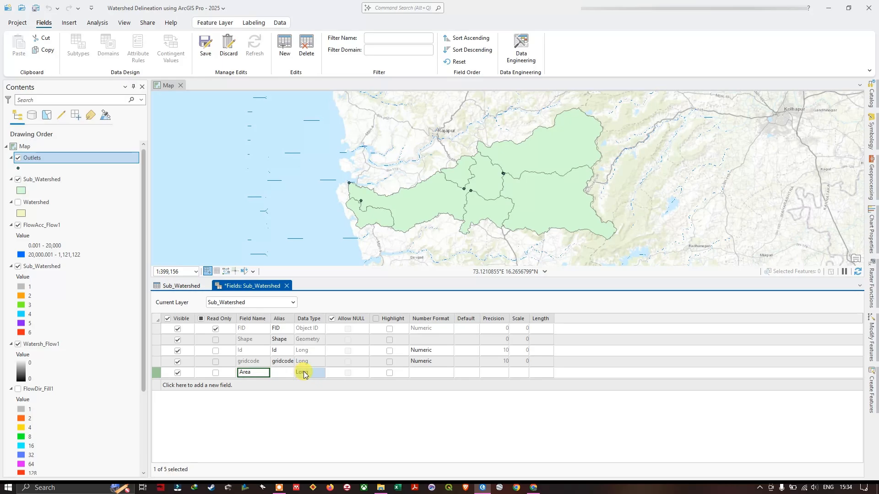
left_click(305, 374)
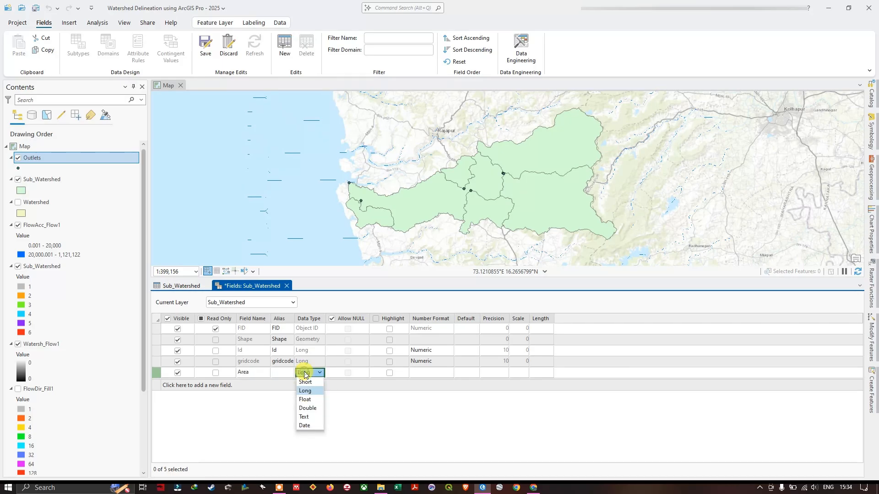
left_click(308, 408)
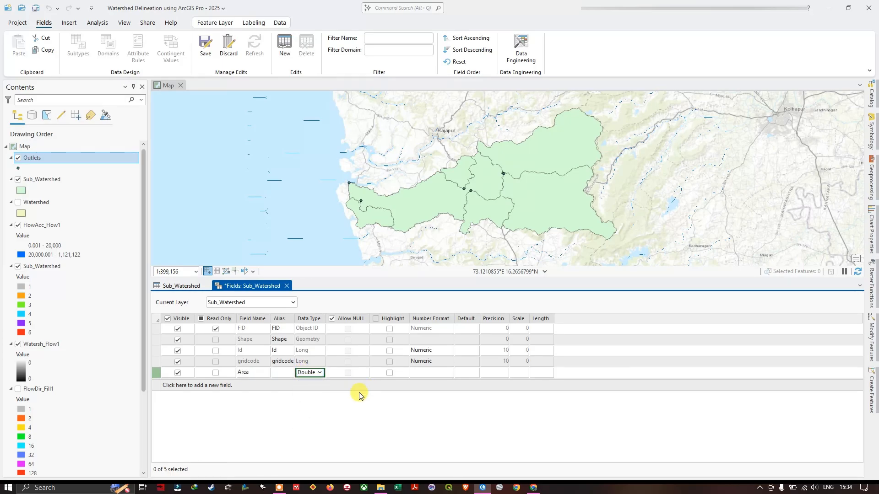
Step: Set the Area field's number format to Numeric with 3 decimal places, then save the field changes and return to the table
left_click(444, 376)
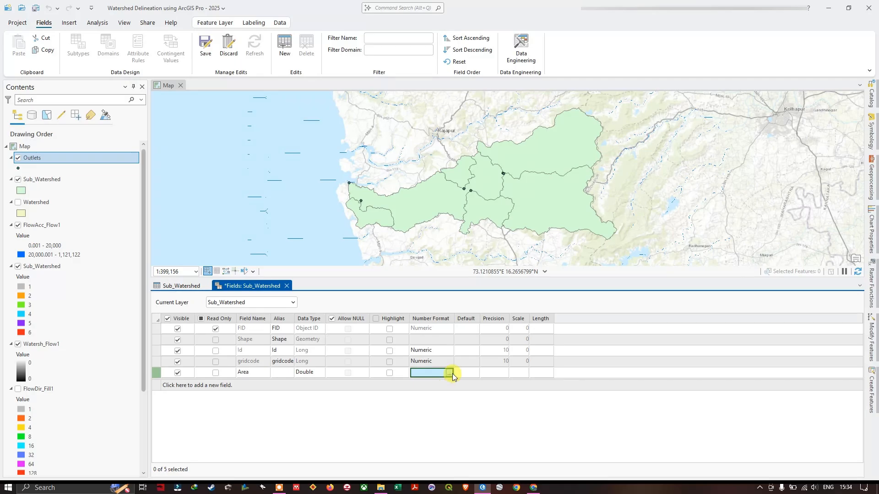
left_click(449, 373)
left_click(432, 232)
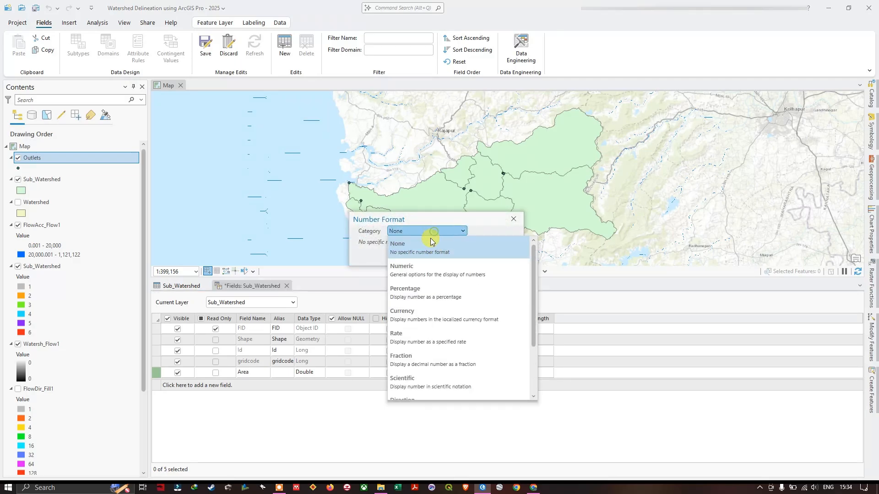
left_click(418, 270)
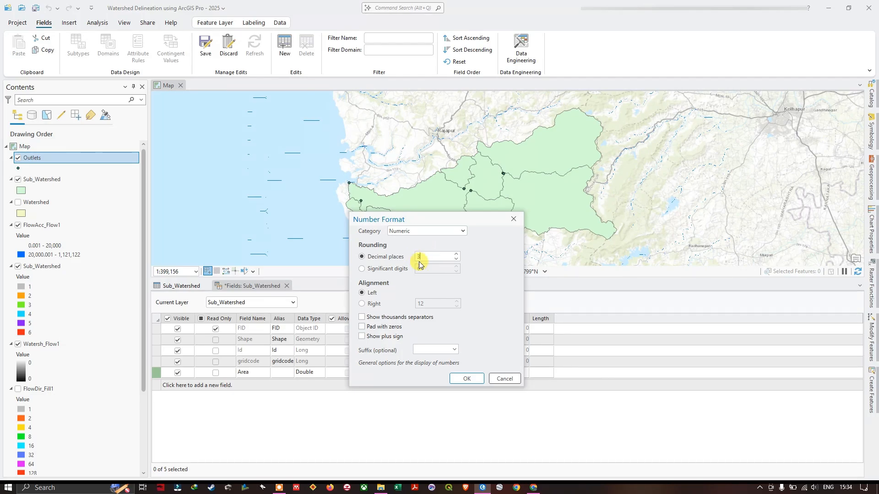
left_click(460, 379)
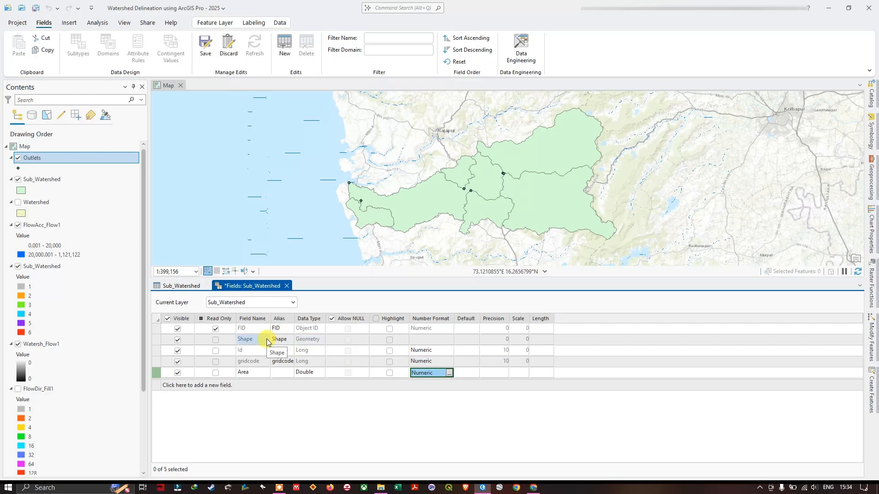
left_click(205, 45)
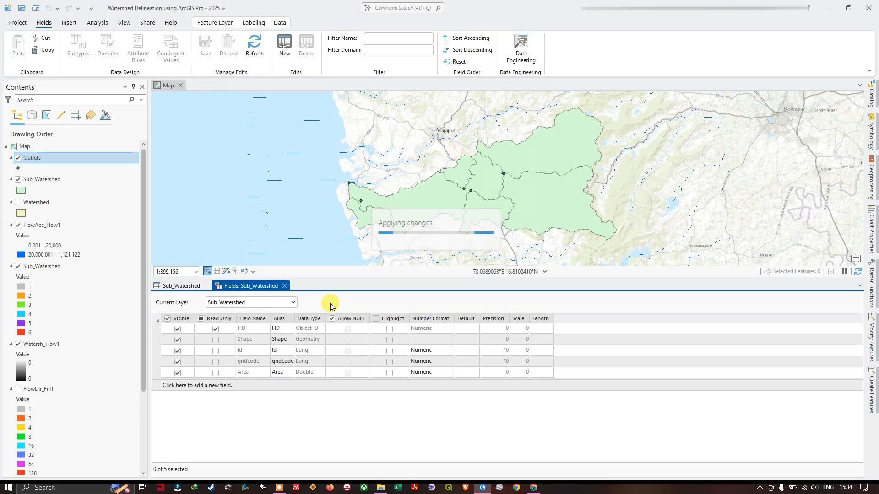
left_click(284, 286)
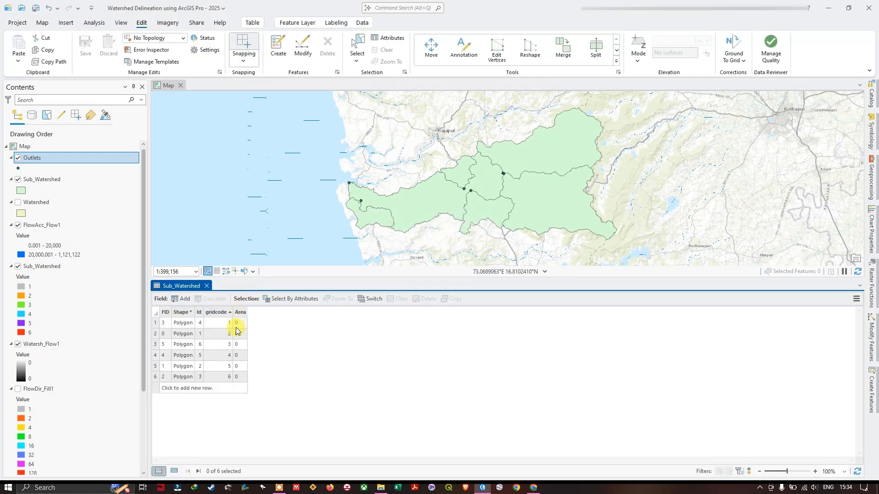
Step: Widen the Area column and open Calculate Geometry for that field
left_click_drag(247, 313, 270, 319)
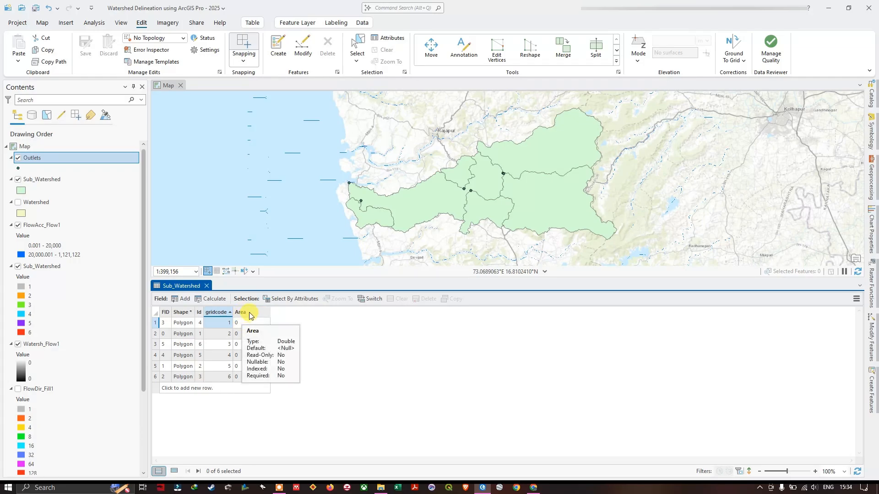
left_click(250, 313)
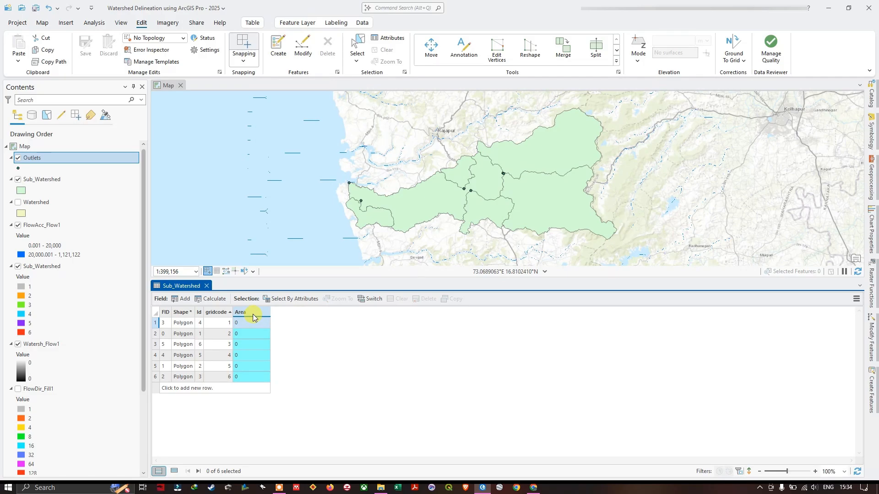
right_click(253, 313)
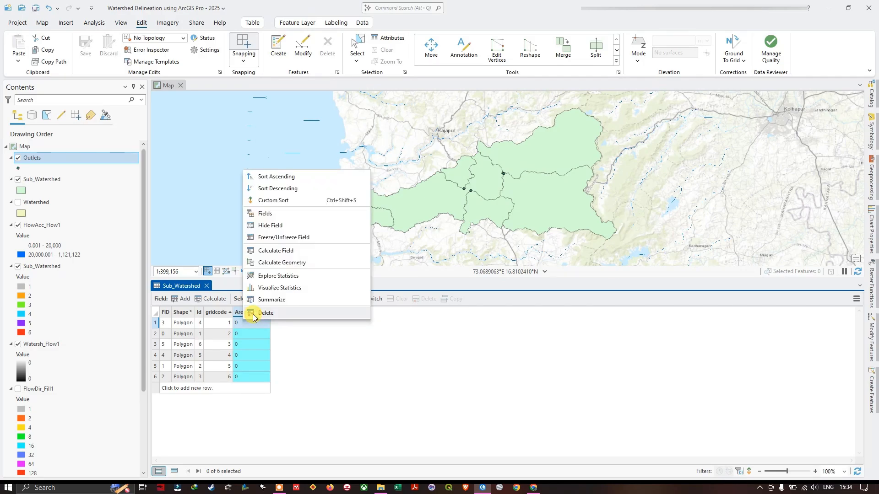
left_click(273, 264)
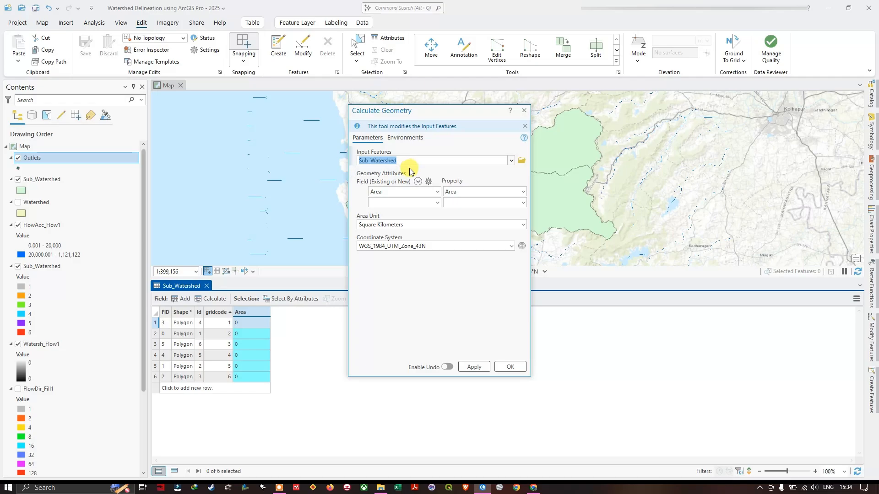
Step: Set the geometry calculation to write the Area property into the Area field of Sub_Watershed
left_click(437, 192)
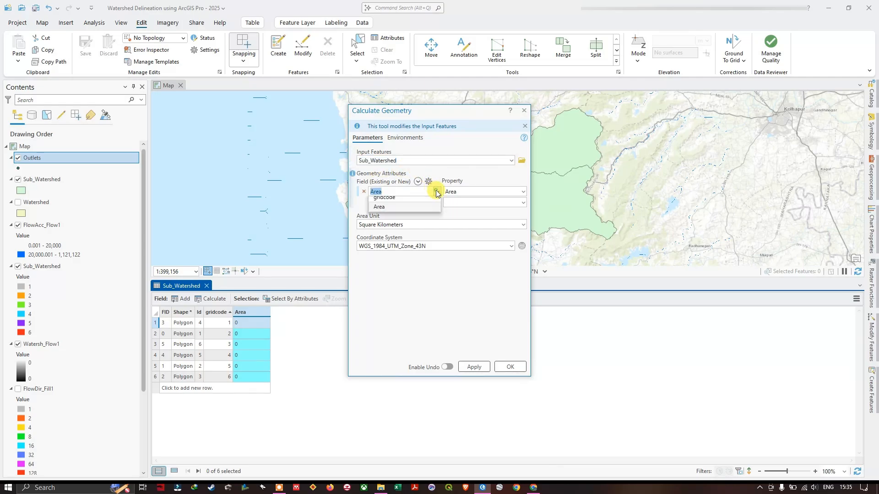
left_click(388, 224)
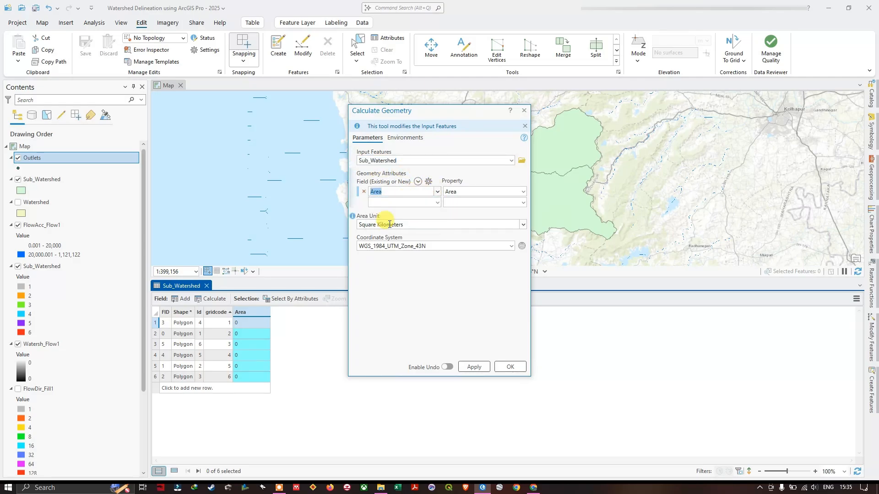
left_click(437, 192)
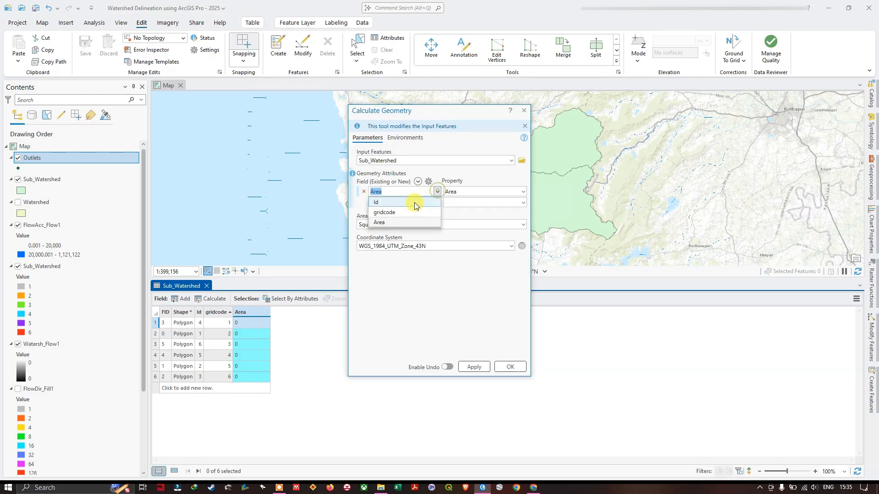
left_click(393, 224)
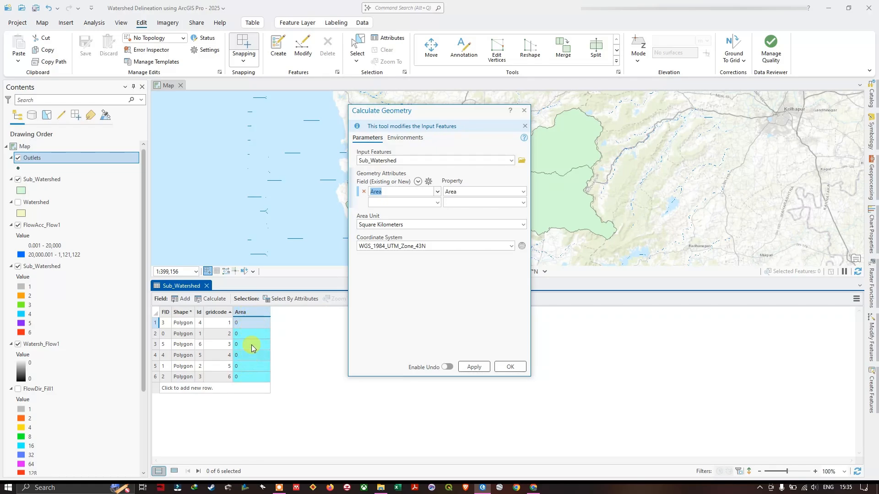
left_click(522, 193)
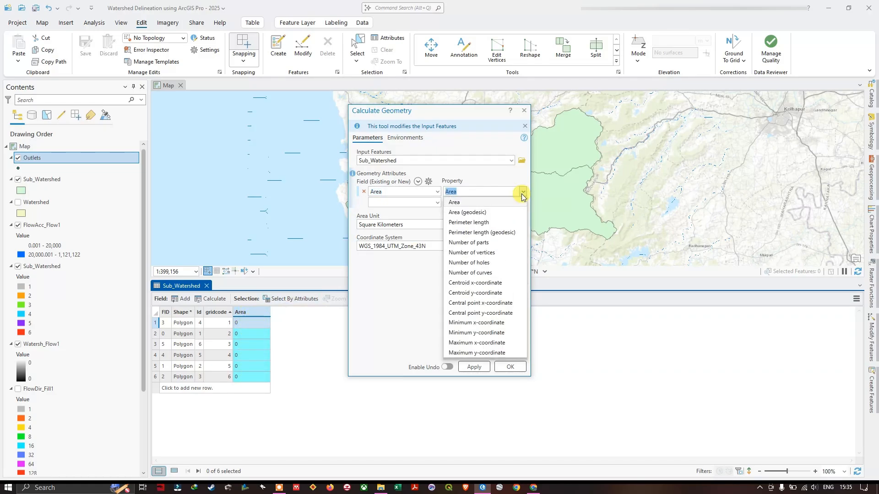
left_click(473, 202)
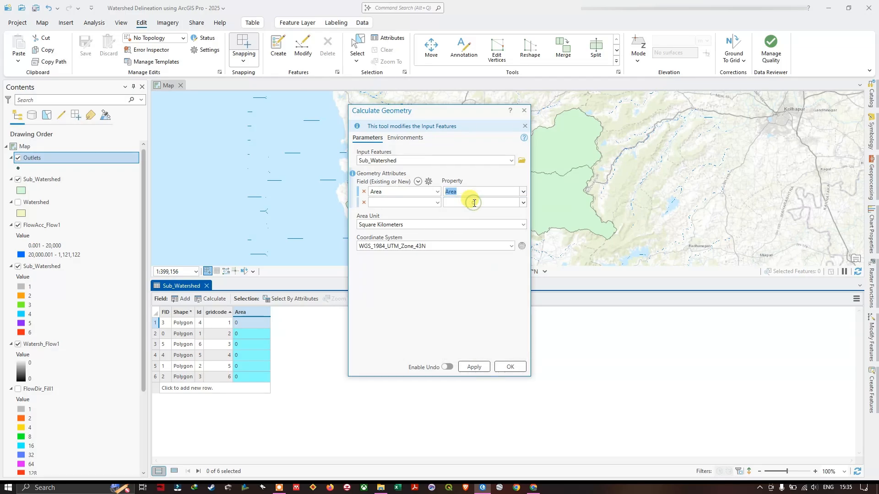
left_click(155, 325)
left_click(157, 326)
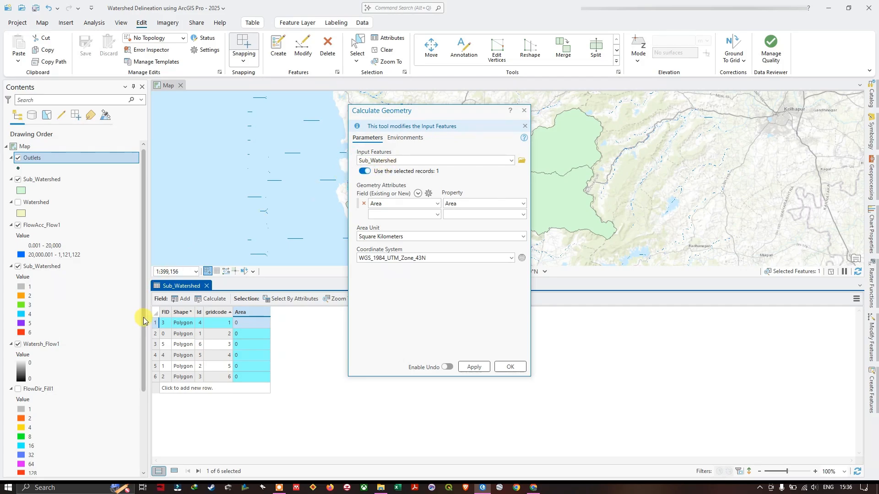
left_click(366, 172)
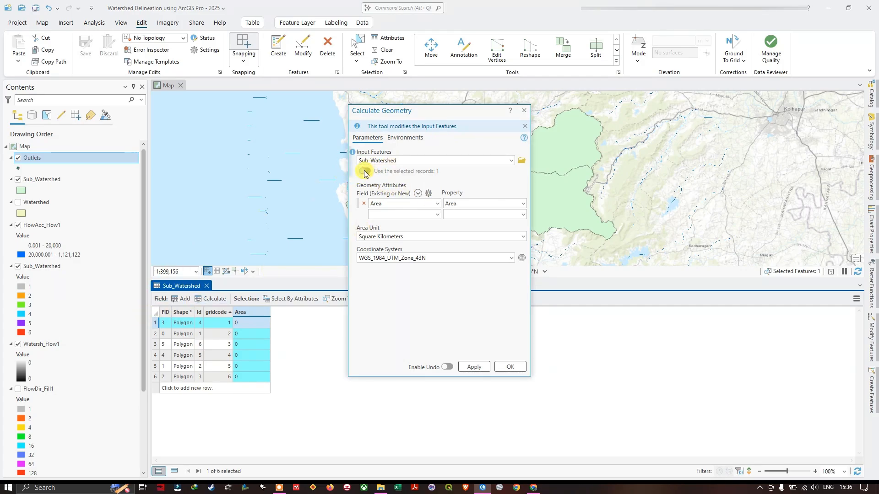
left_click(156, 313)
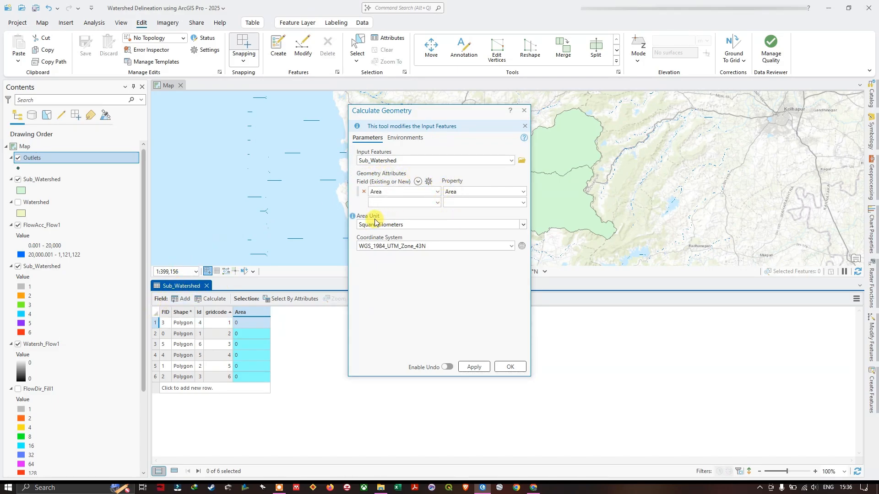
Step: Set the area unit to Square Kilometers and confirm WGS 1984 UTM Zone 43N as the coordinate system
left_click(522, 224)
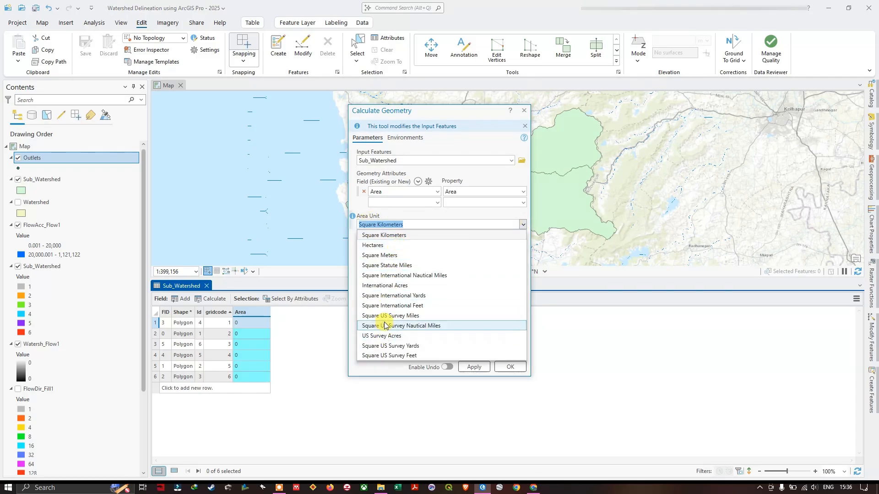
left_click(387, 236)
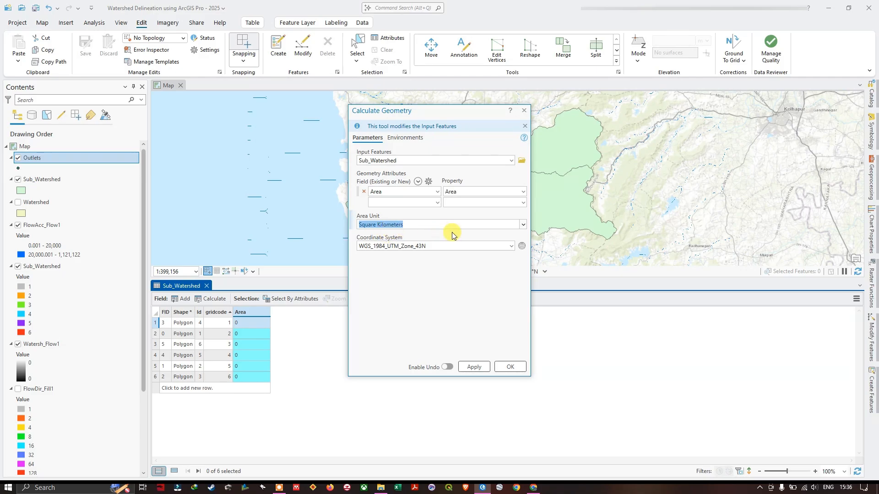
left_click(521, 246)
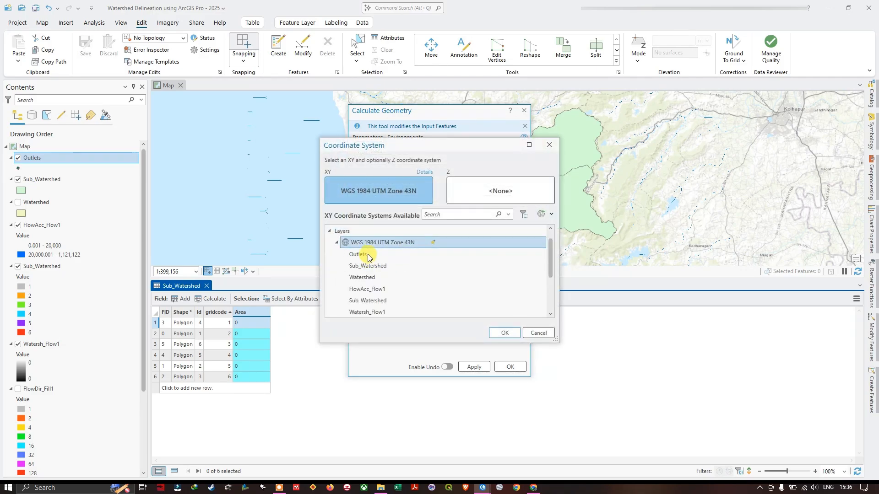
left_click(329, 231)
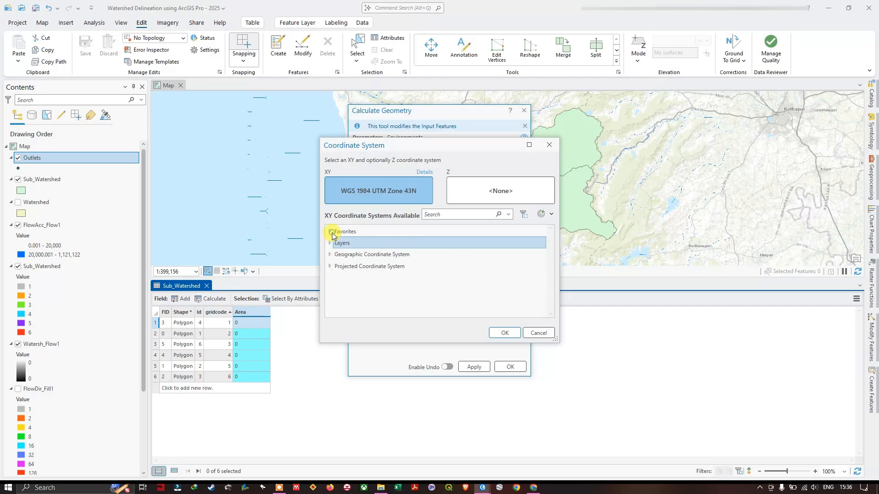
left_click(331, 266)
scroll(347, 282, "down", 3)
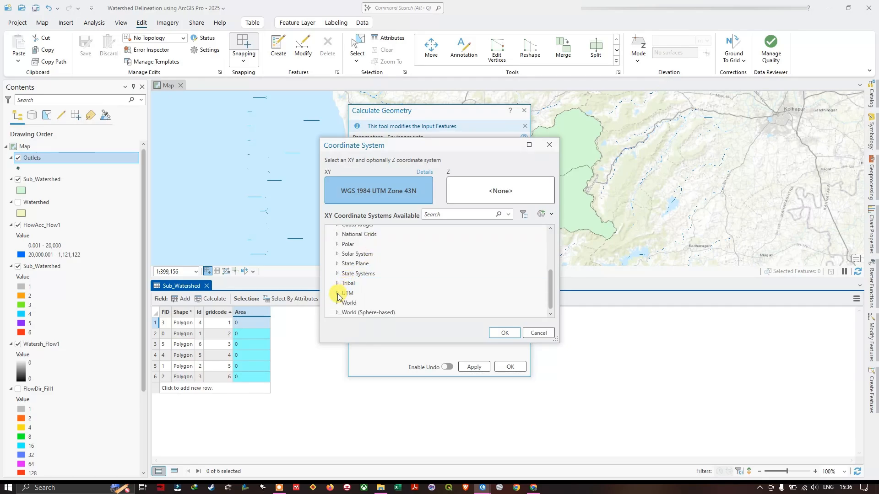
left_click(337, 293)
scroll(348, 291, "down", 2)
left_click(346, 293)
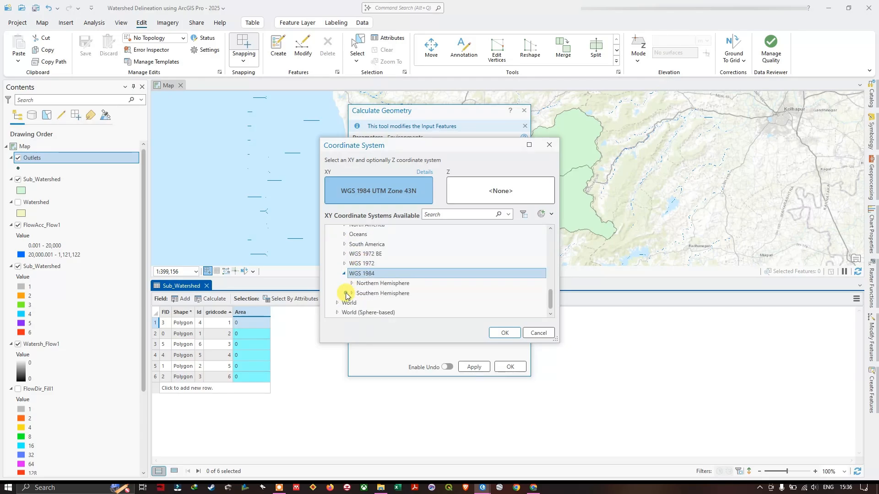
left_click(352, 283)
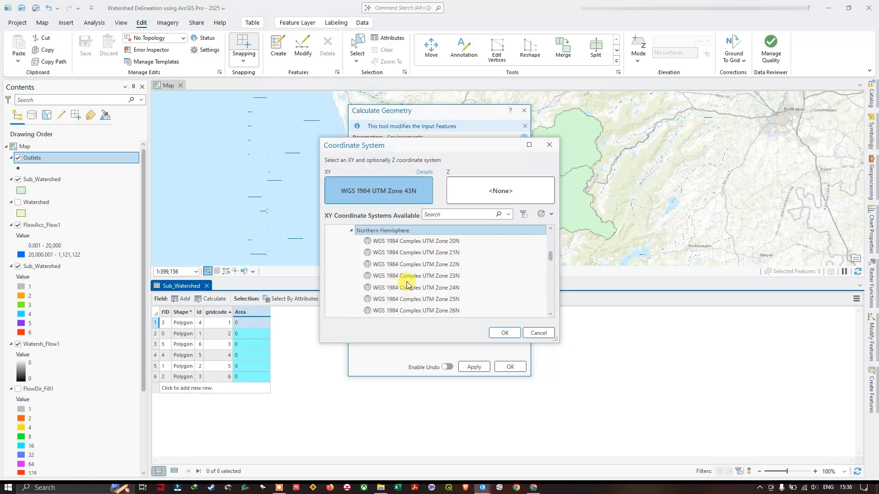
scroll(403, 281, "down", 15)
scroll(409, 284, "down", 7)
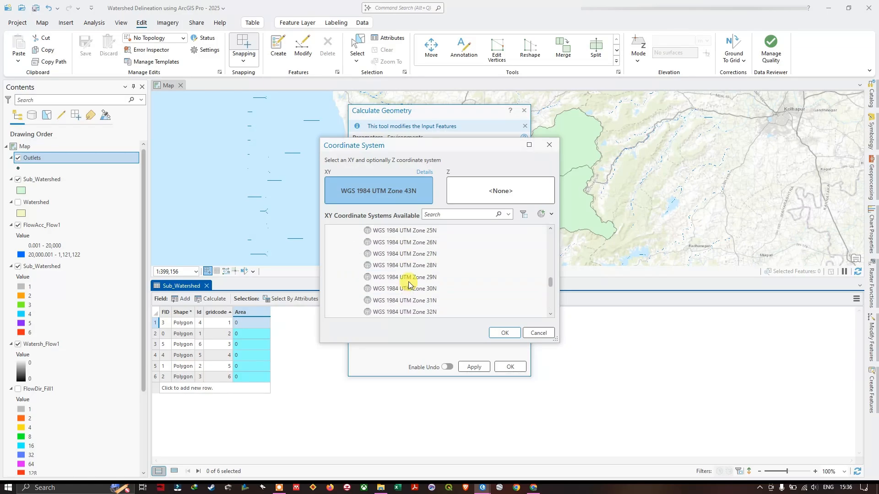
left_click(504, 333)
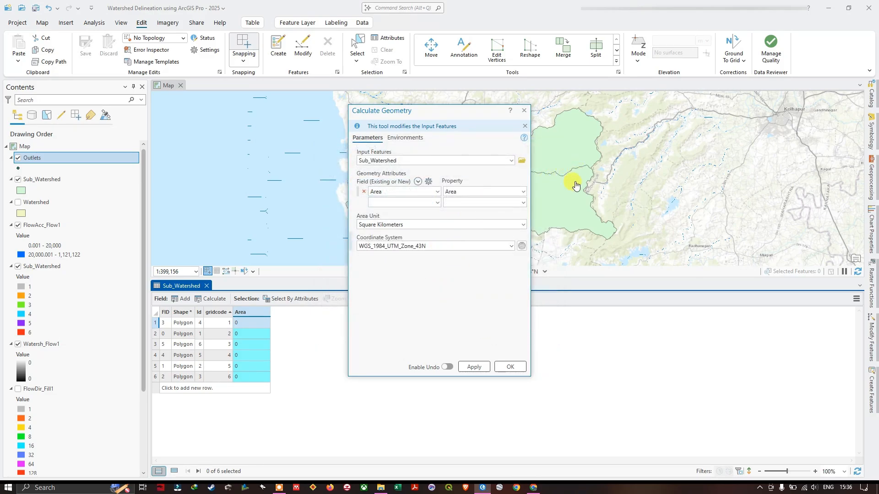
Step: Run the area calculation for all Sub_Watershed polygons and close the geometry dialog
left_click(483, 367)
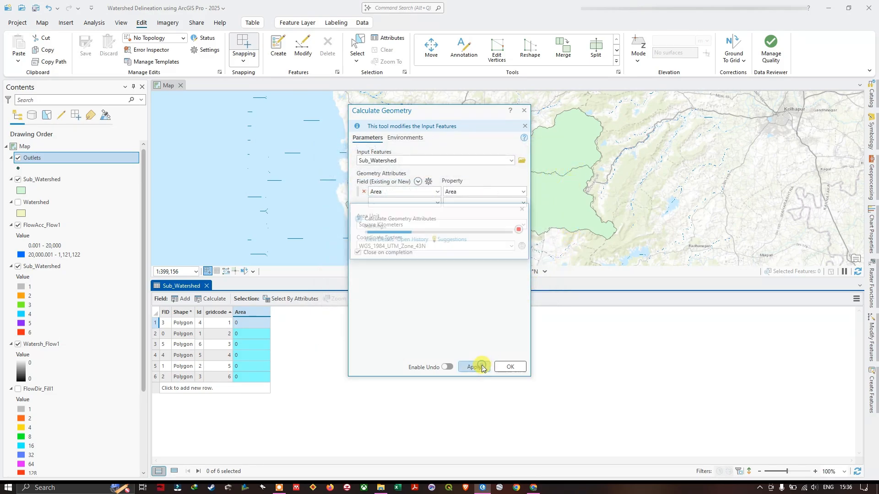
left_click(517, 367)
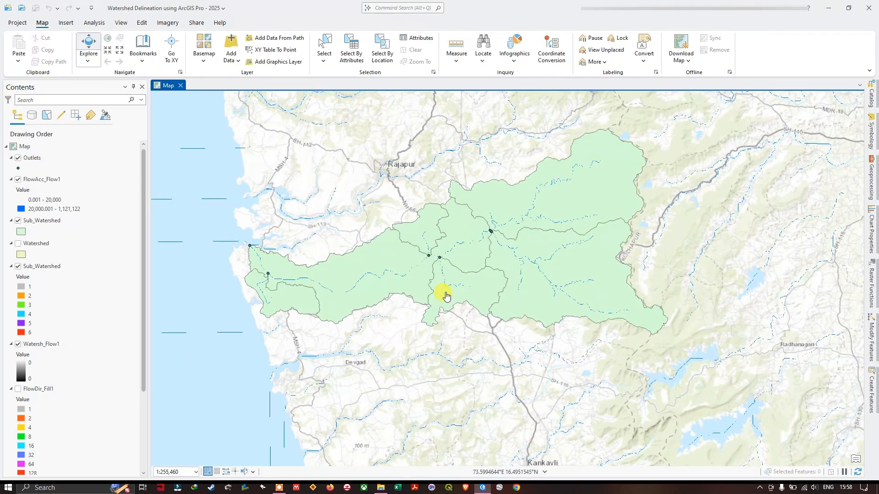
scroll(442, 257, "up", 3)
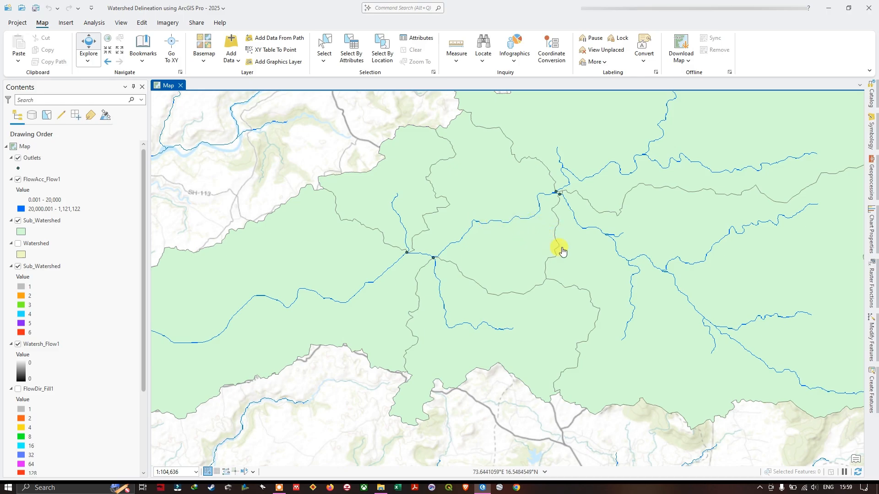
scroll(562, 234, "down", 2)
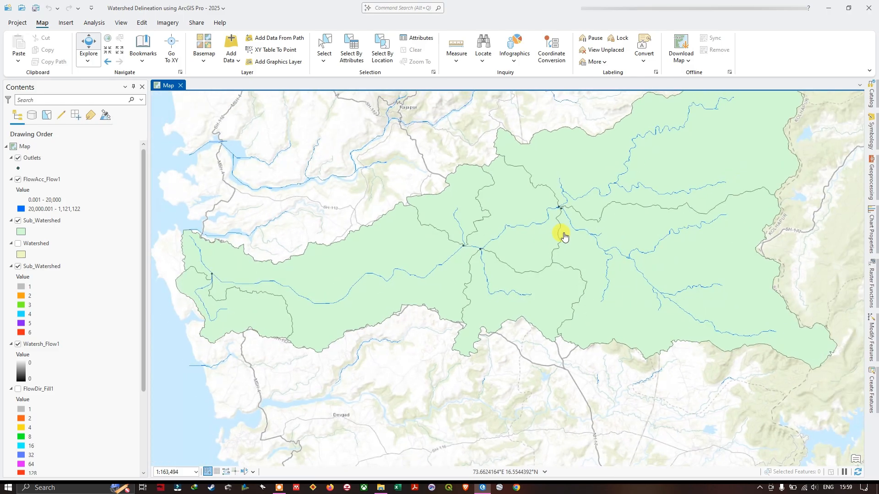
scroll(564, 235, "down", 2)
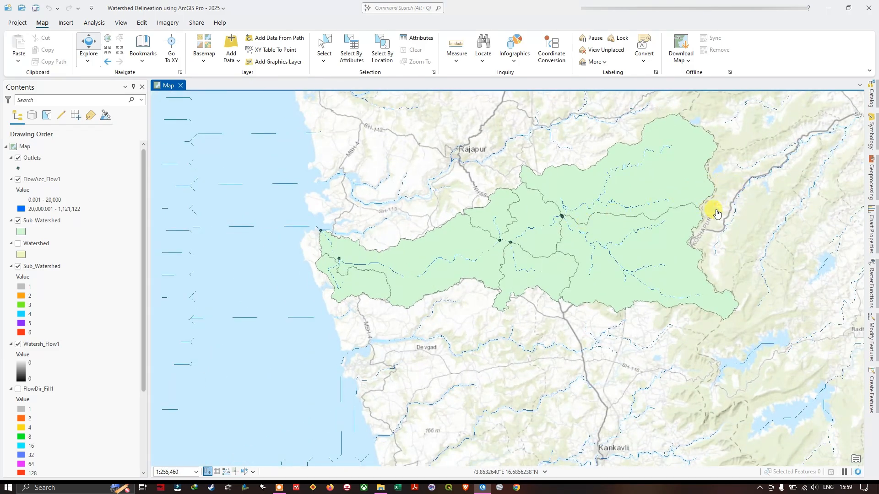
Step: Reclassify the FlowAcc_Flow1 raster with the Spatial Analyst Reclassify tool, assigning 0 to values 0–20000 and 2 to 20000–1121122
left_click(871, 178)
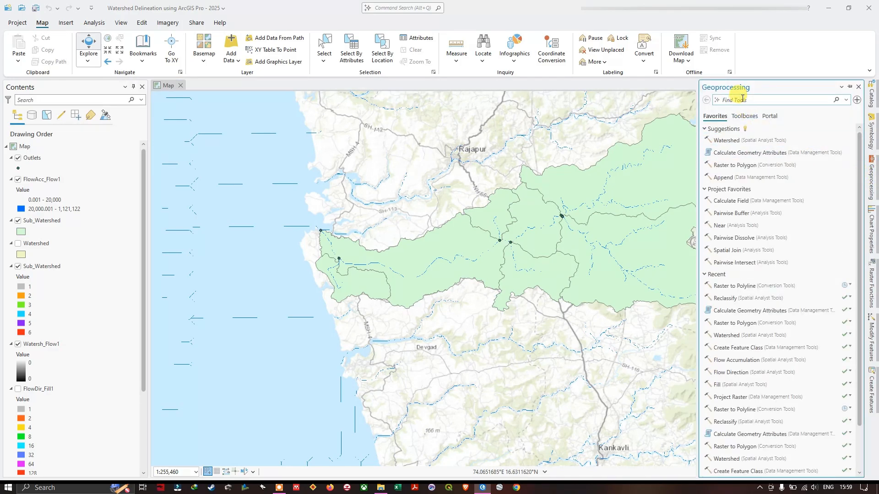
type("reclassify")
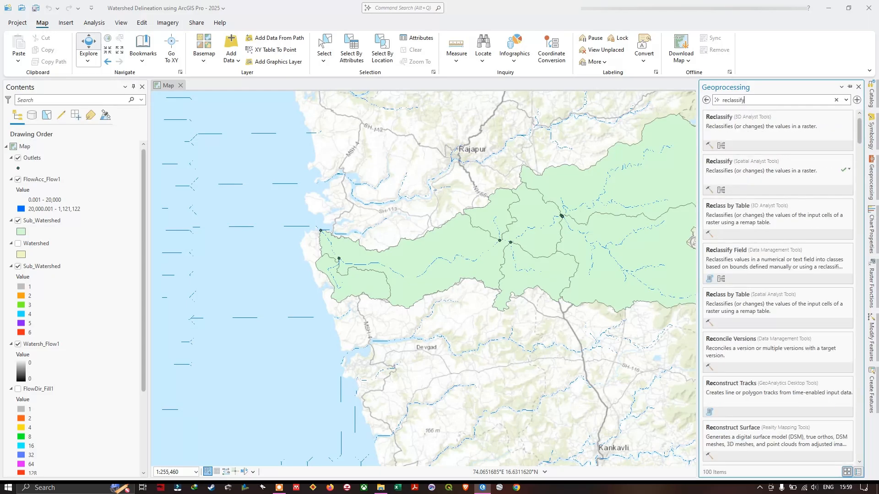
left_click(719, 164)
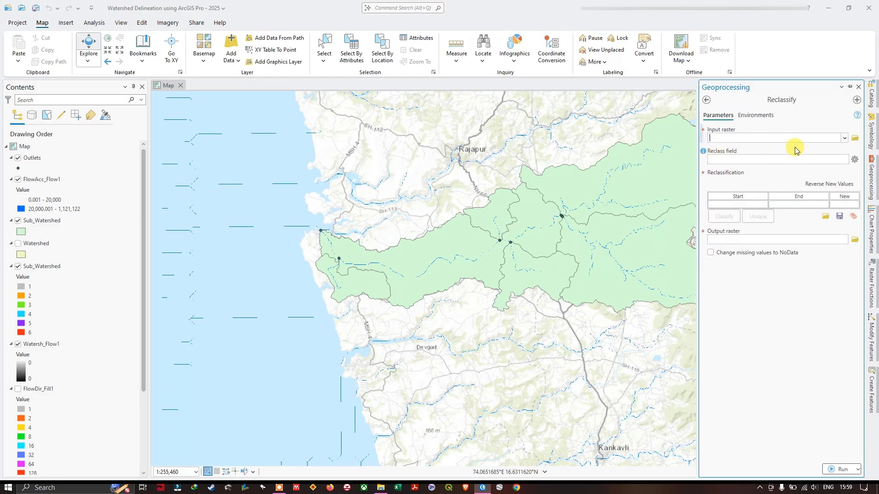
left_click(844, 139)
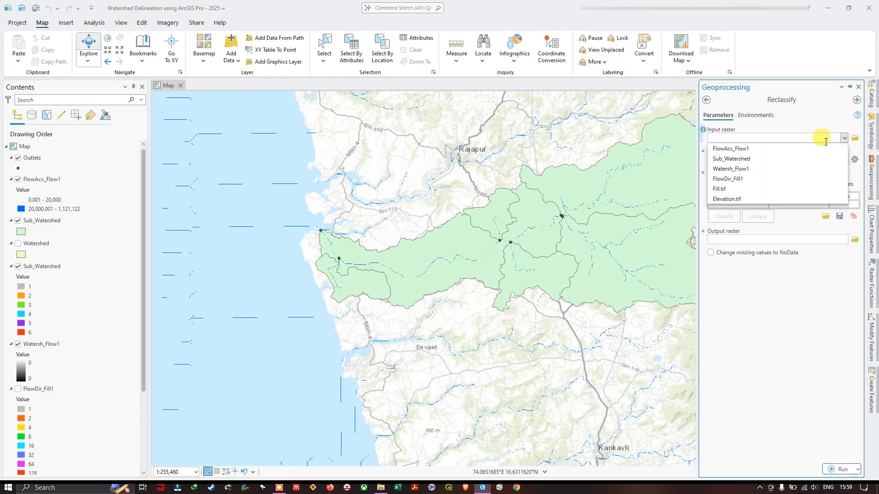
left_click(741, 149)
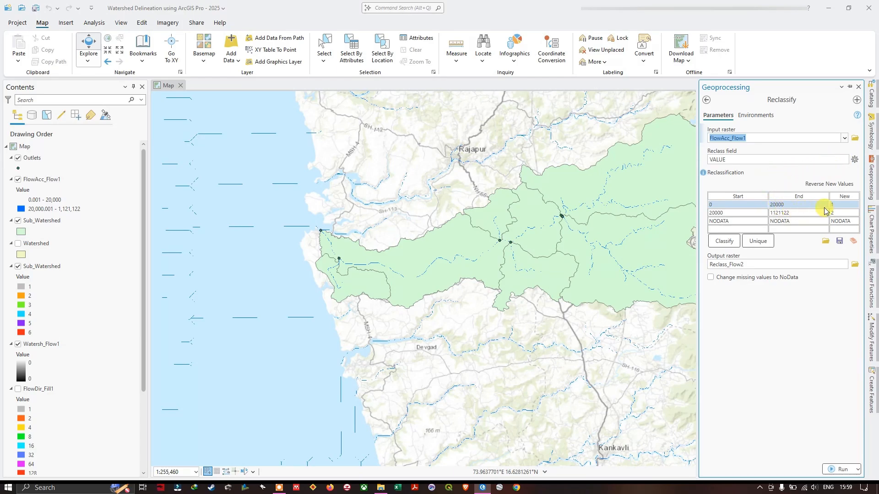
left_click(846, 203)
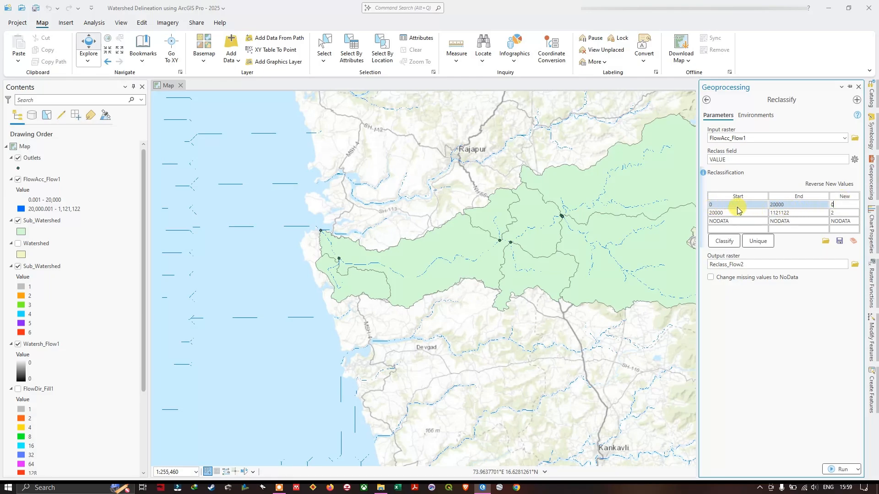
left_click(837, 212)
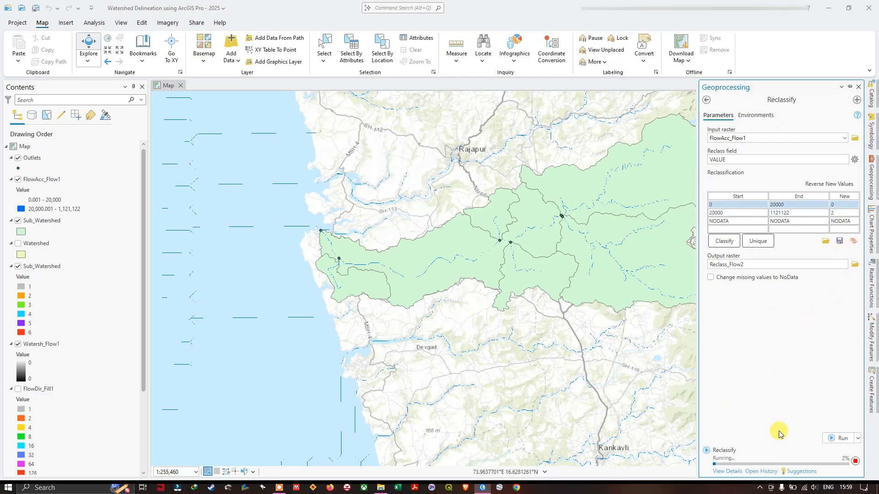
Step: Color the value 2 class of the Reclass_Flow2 raster blue so the streams stand out
scroll(477, 261, "down", 2)
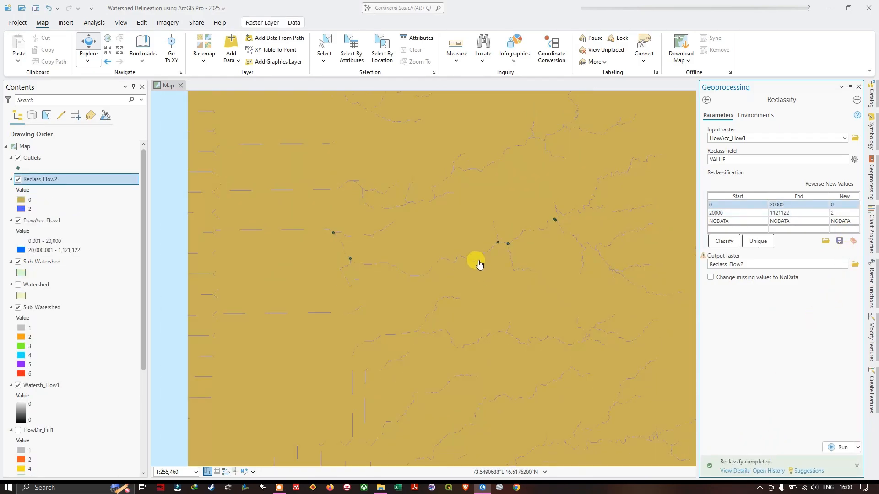
scroll(496, 250, "up", 4)
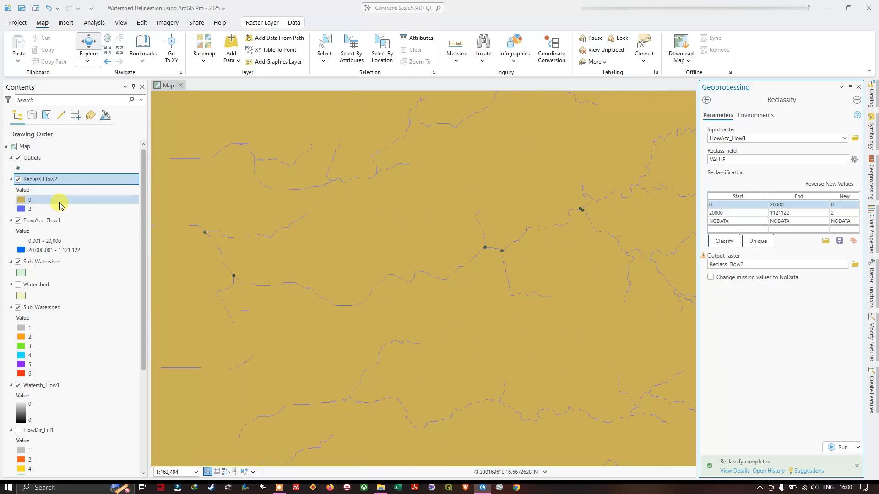
left_click(22, 209)
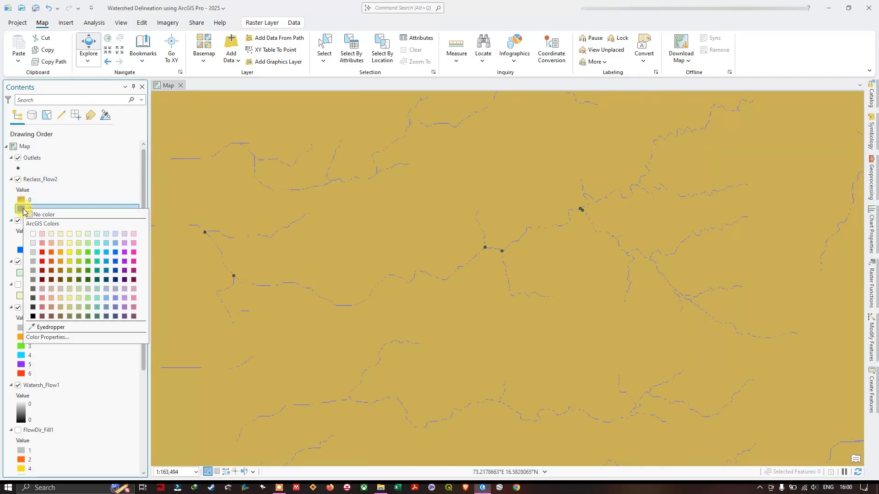
left_click(116, 254)
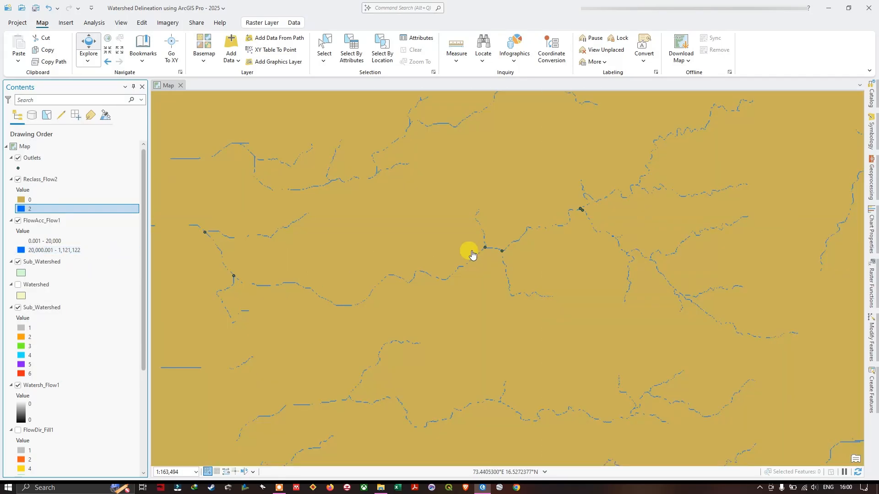
Step: Search the geoprocessing tools for "raster to polyline" and open the Raster to Polyline conversion tool
left_click(871, 183)
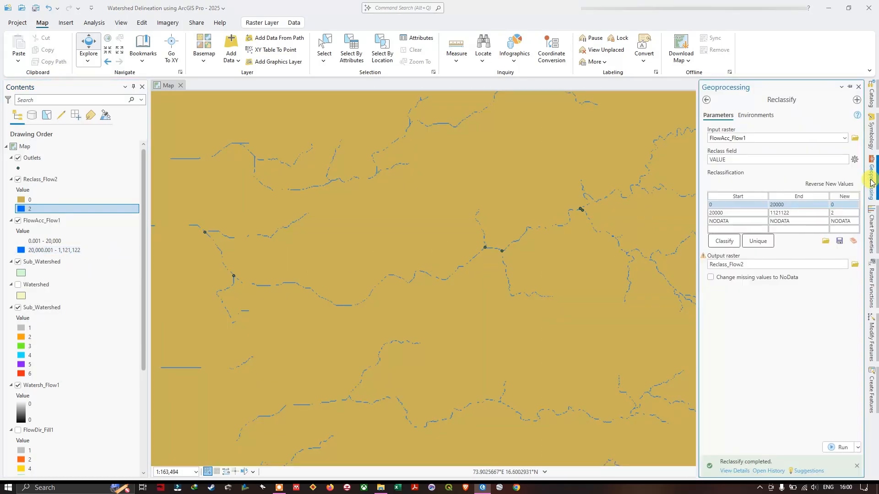
left_click(707, 101)
left_click_drag(752, 99, 722, 102)
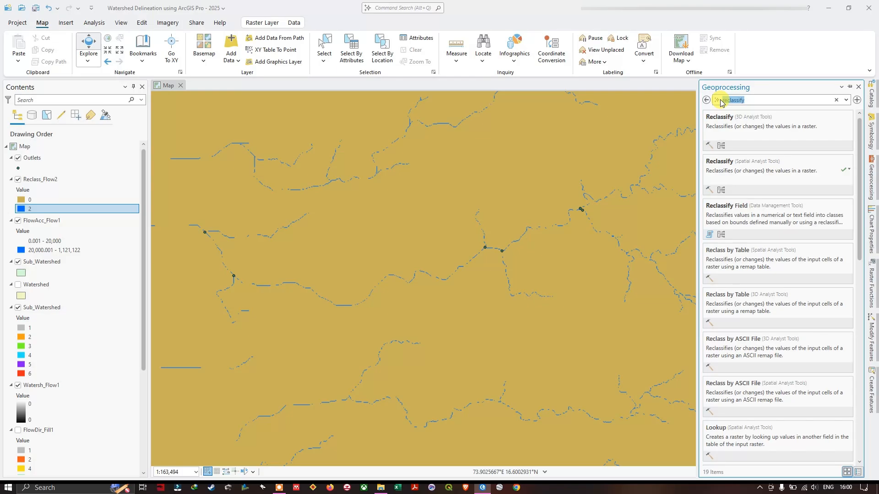
type("raster")
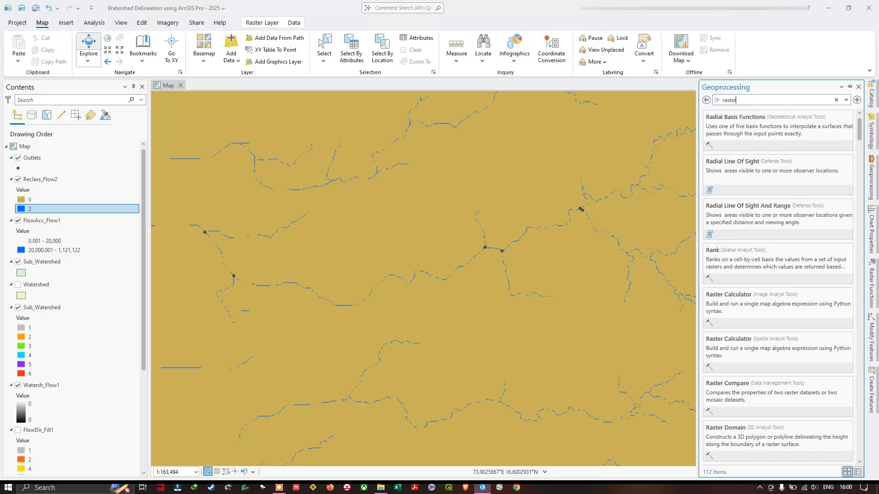
type(" to po")
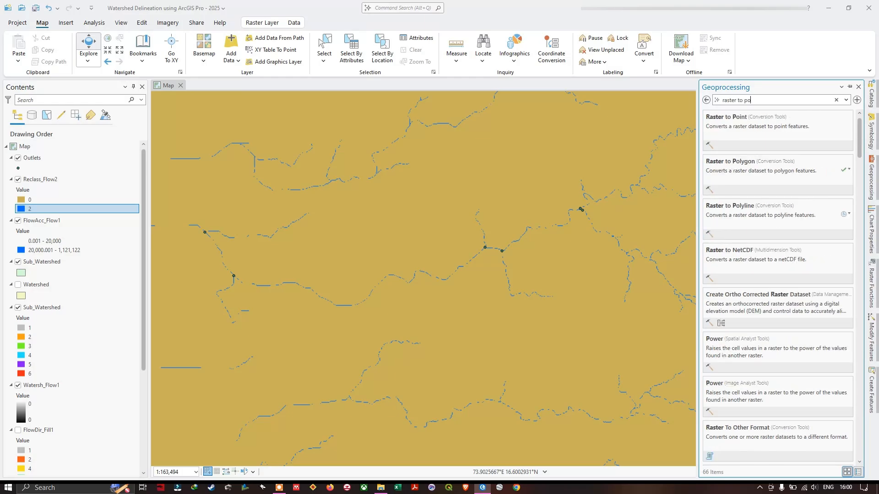
type("lyline")
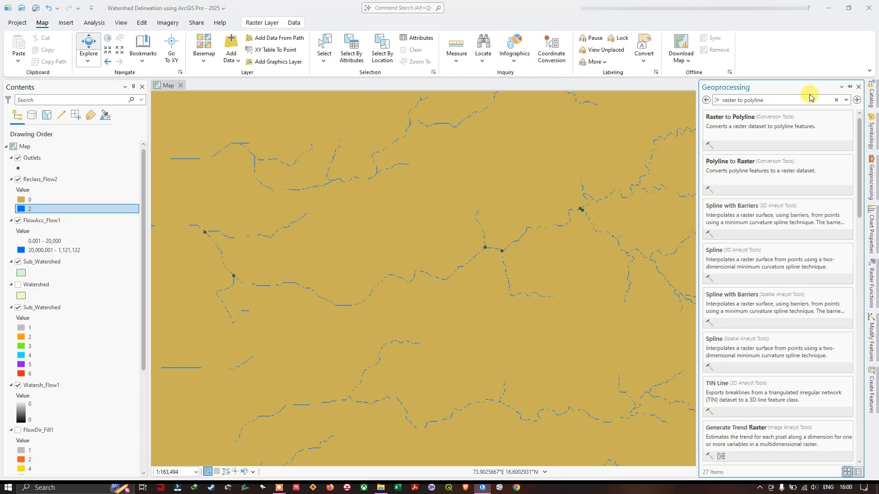
left_click(730, 118)
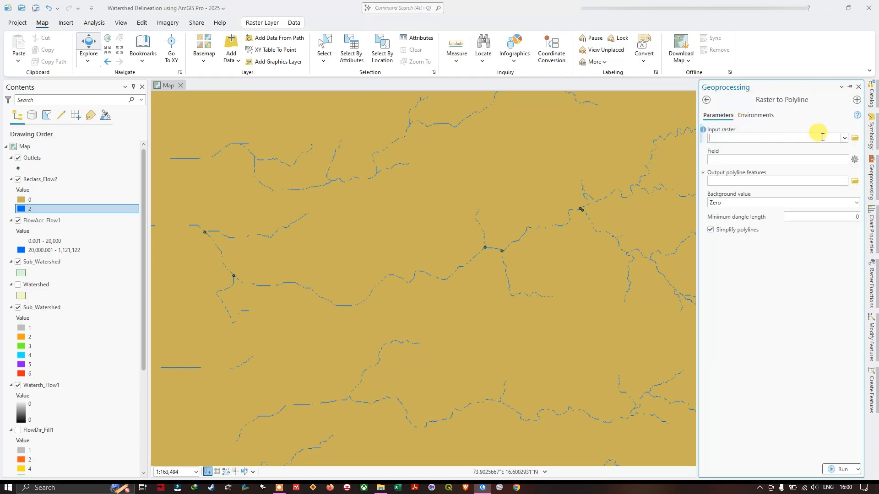
Step: Set Reclass_Flow2 as the input raster and Value as the field for the polyline conversion
left_click(843, 138)
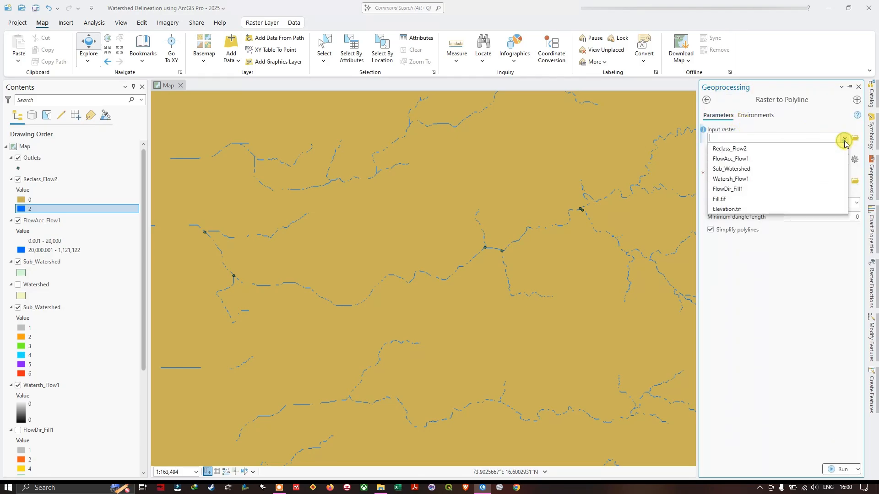
left_click(740, 149)
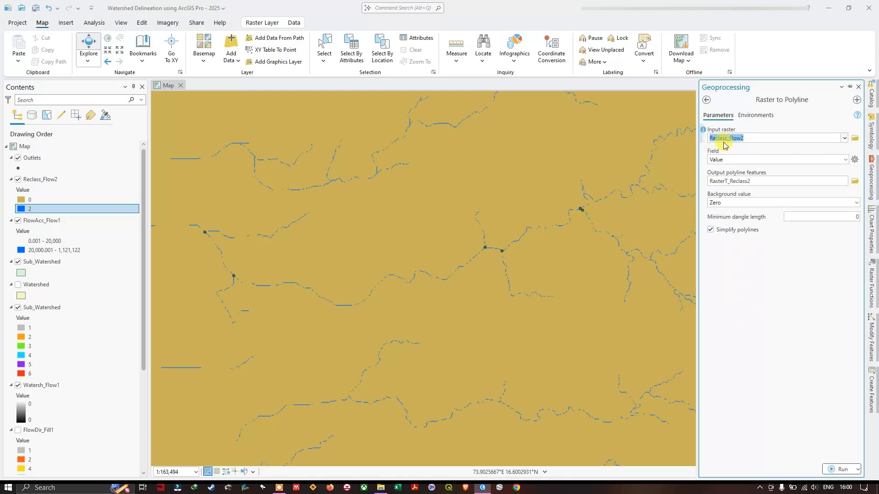
left_click(844, 160)
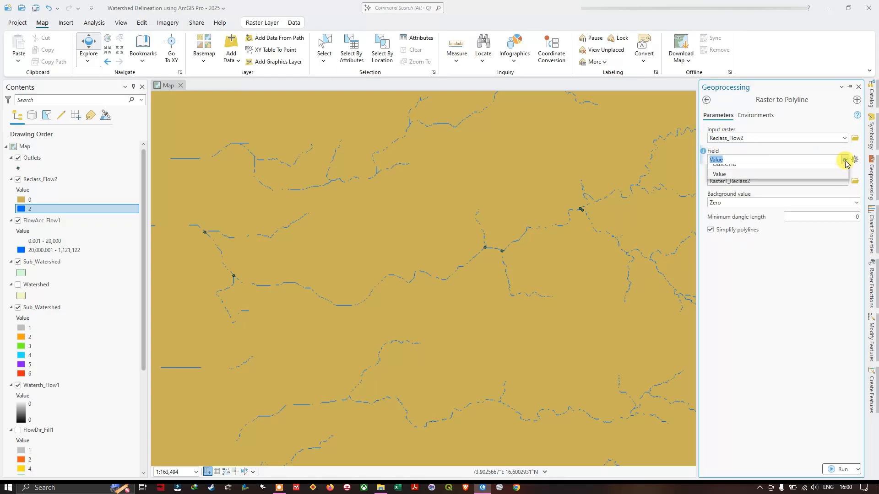
left_click(721, 174)
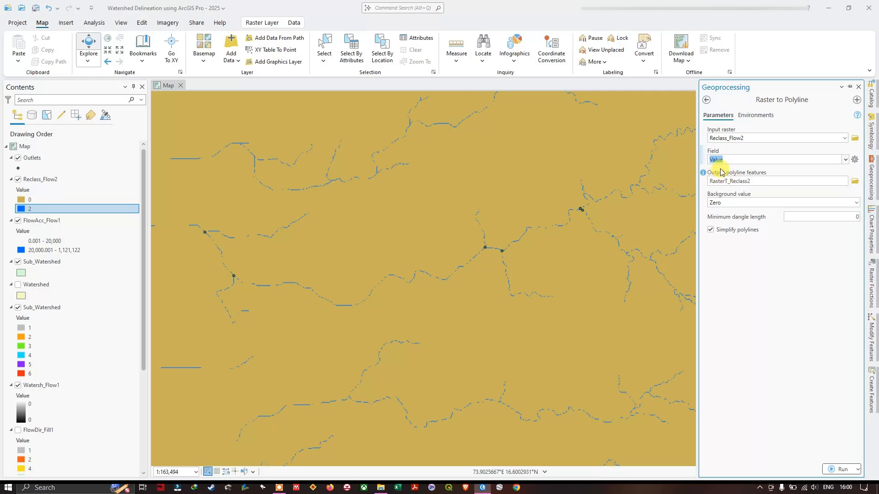
Step: Name the output polyline features River_Network and store them in the GIS_Madras Data\Data folder
left_click(854, 181)
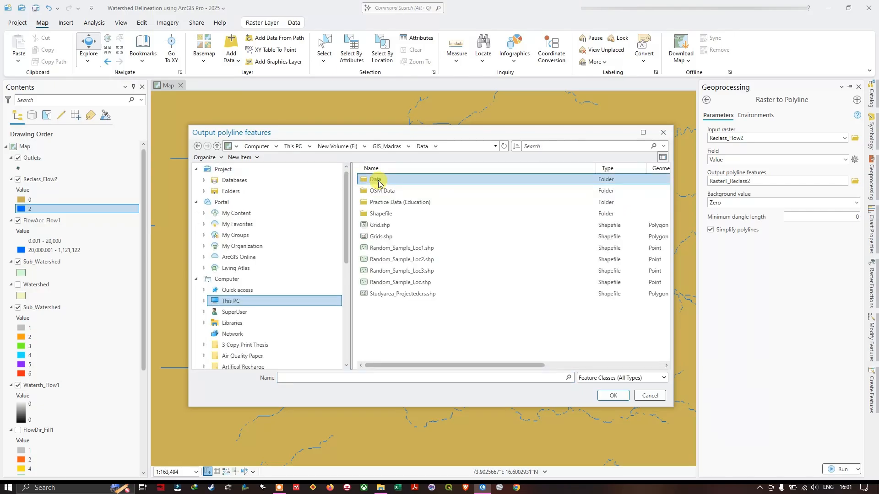
double_click(378, 180)
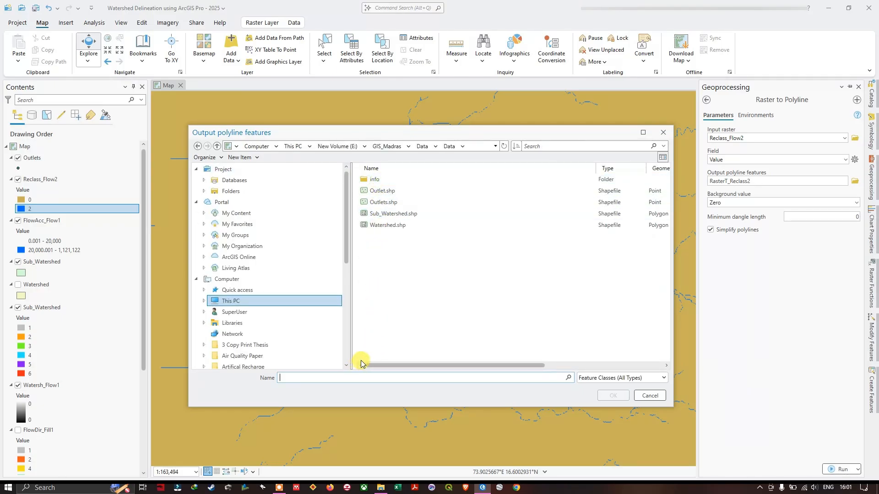
type("River_Network")
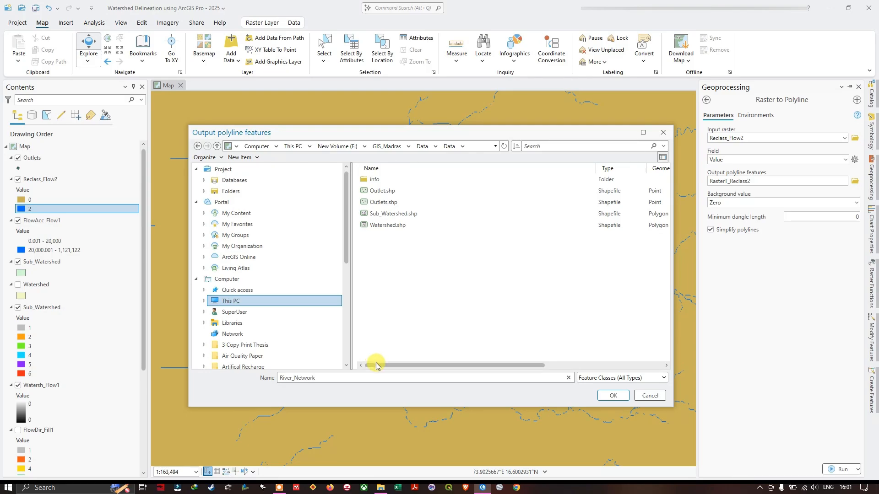
left_click(609, 397)
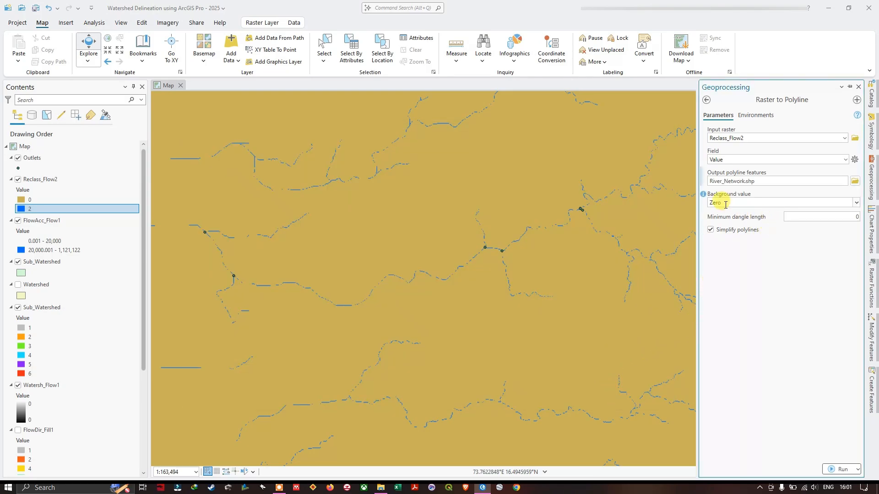
Step: Choose Zero as the background value and run the raster to polyline conversion
left_click(856, 202)
left_click(718, 213)
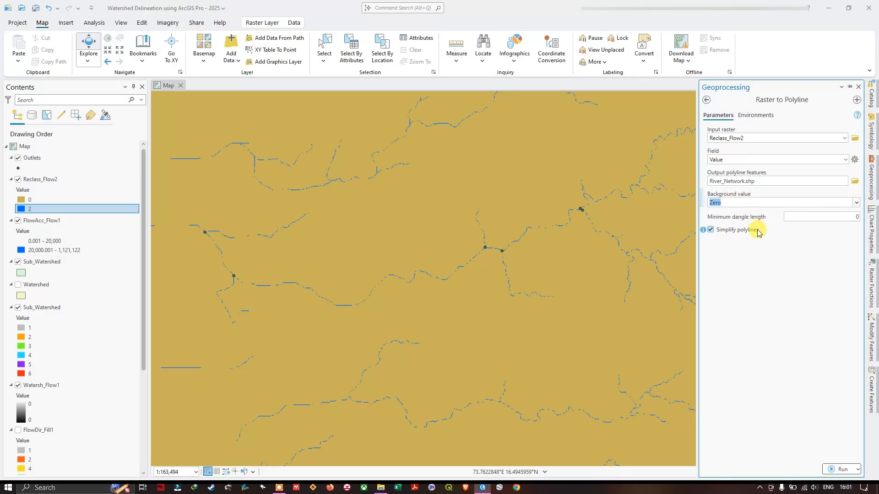
left_click(841, 470)
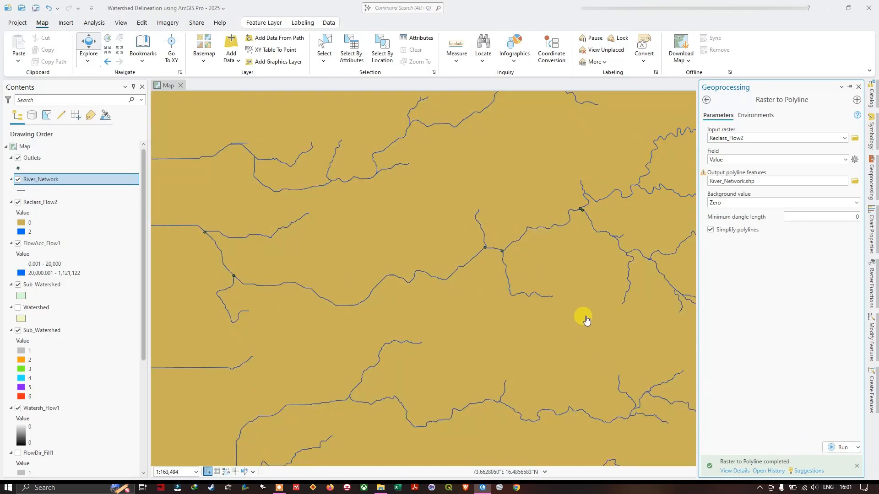
Step: Hide the Reclass_Flow2 raster to view the river polylines over the sub-watersheds
scroll(517, 254, "down", 4)
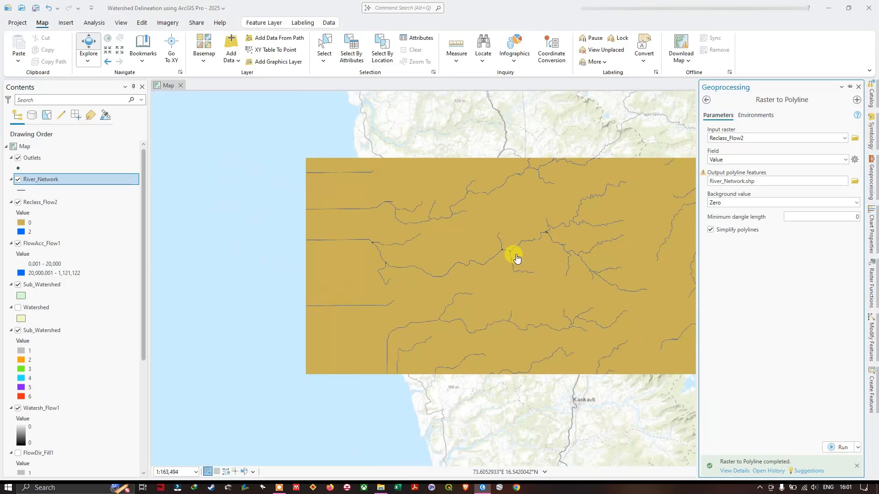
scroll(545, 253, "up", 2)
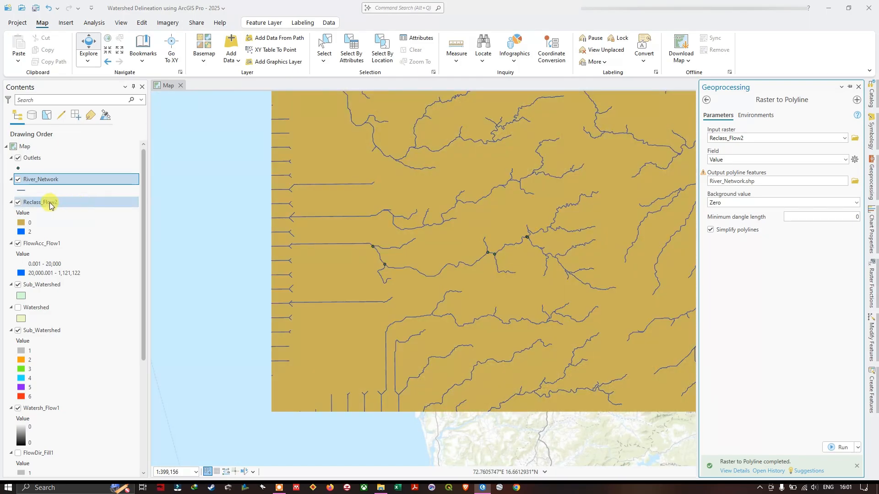
left_click(18, 202)
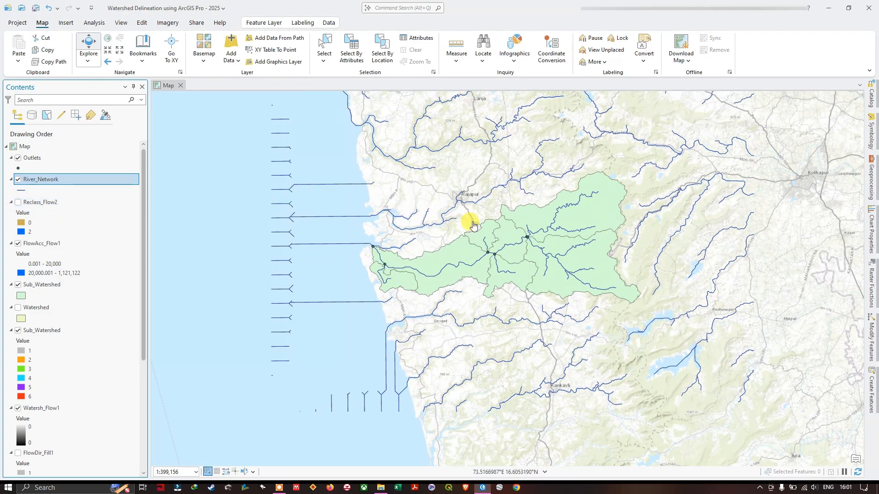
scroll(492, 257, "up", 2)
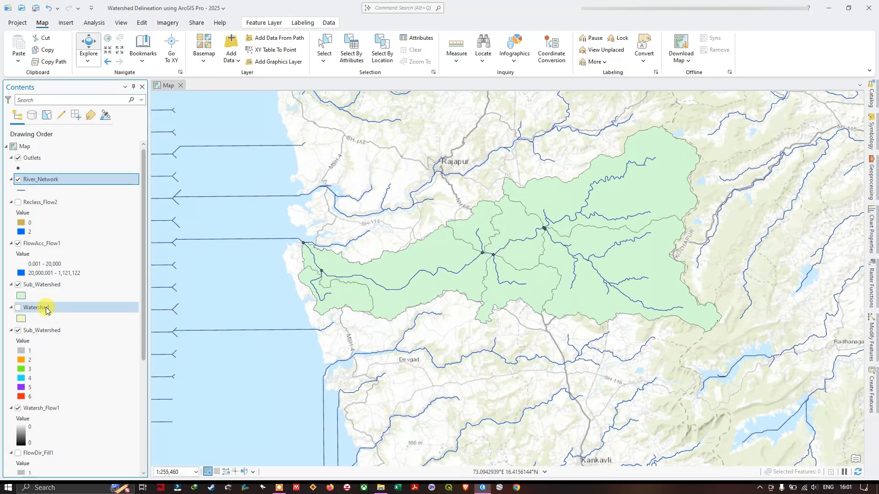
left_click(19, 309)
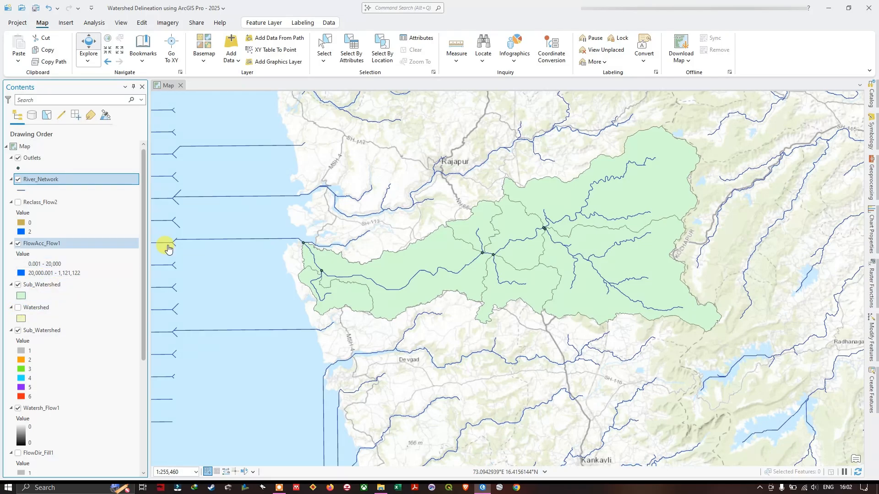
Step: Search the geoprocessing tools for "clip" and open the Clip tool from Analysis Tools
left_click(874, 178)
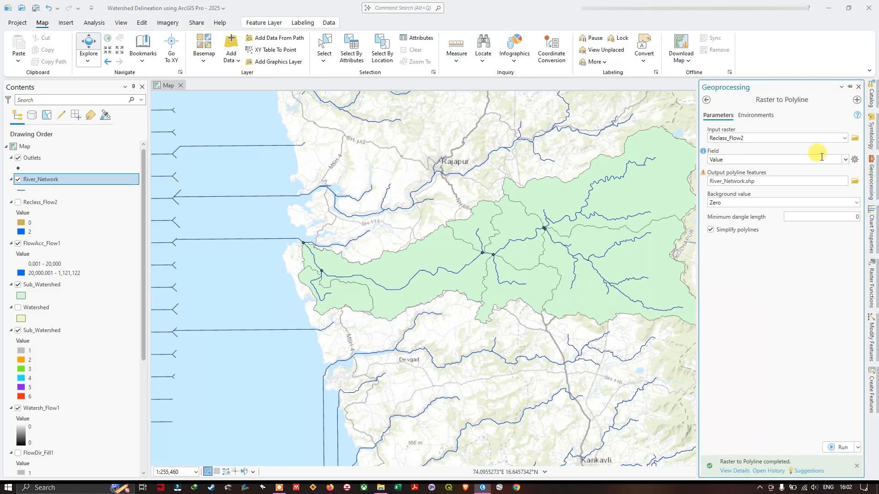
left_click(706, 100)
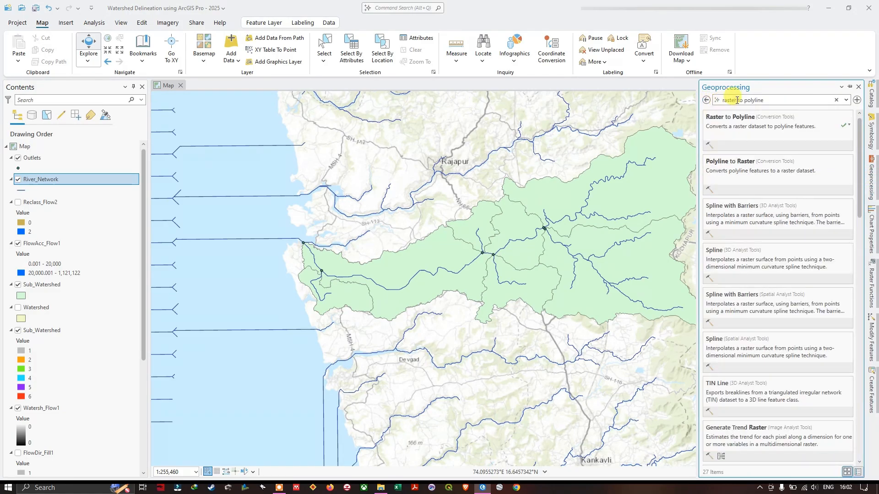
left_click_drag(764, 99, 703, 104)
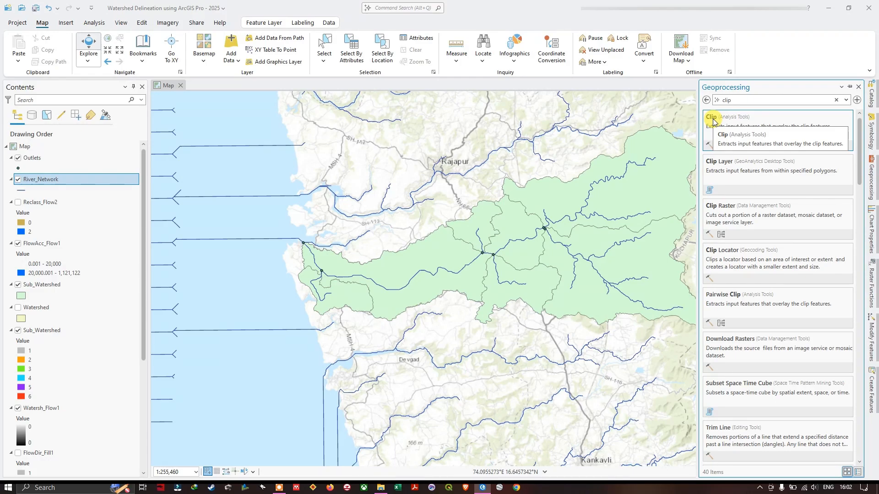
left_click(712, 120)
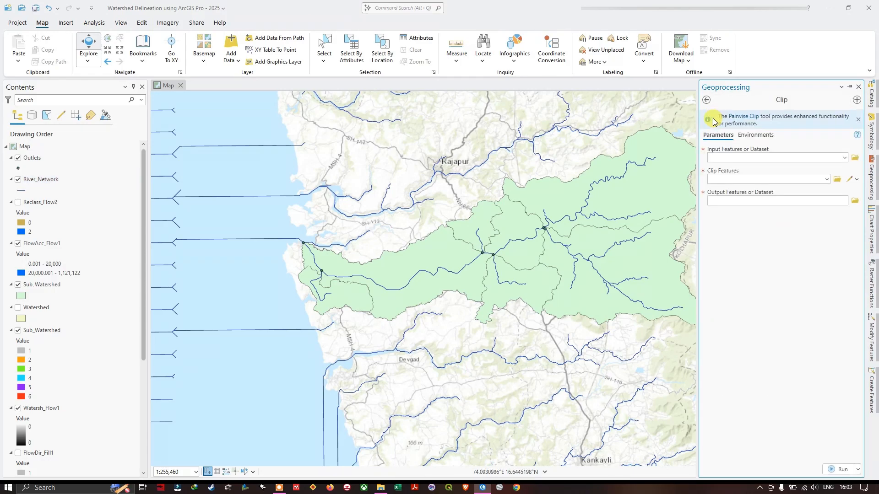
Step: Clip the River_Network polylines to the Watershed polygon, with River_Network_Clip1 as the output
left_click(845, 158)
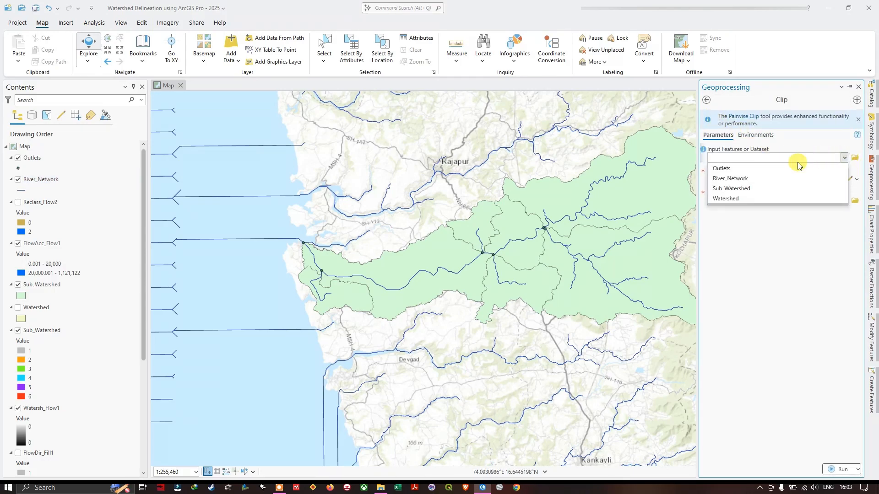
left_click(738, 182)
left_click(826, 179)
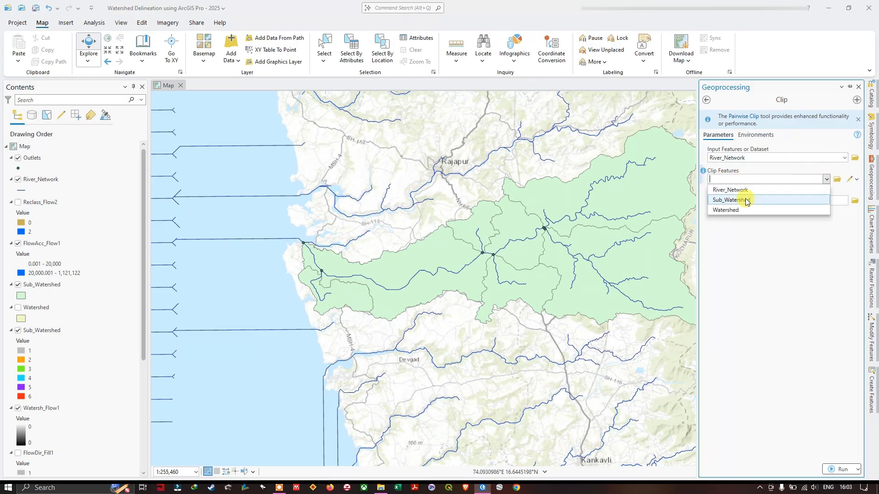
left_click(726, 211)
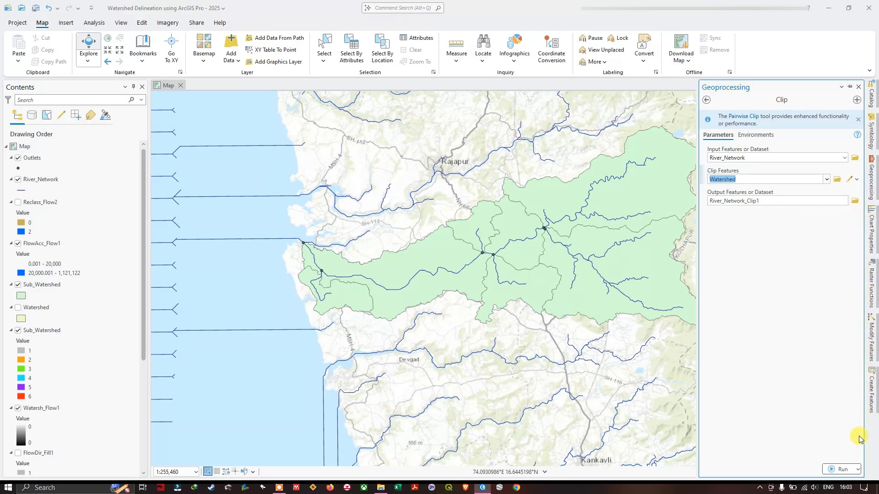
left_click(840, 470)
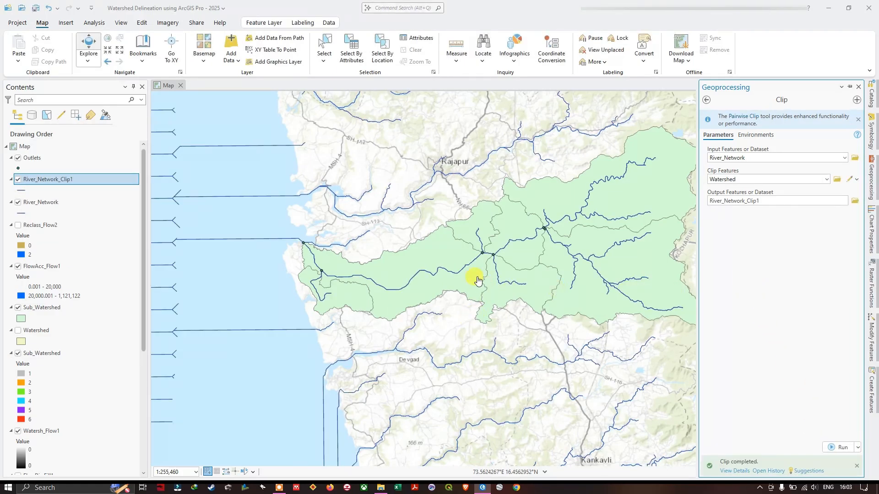
Step: Hide the unclipped River_Network and FlowAcc_Flow1 layers so only the clipped streams show
scroll(445, 256, "down", 2)
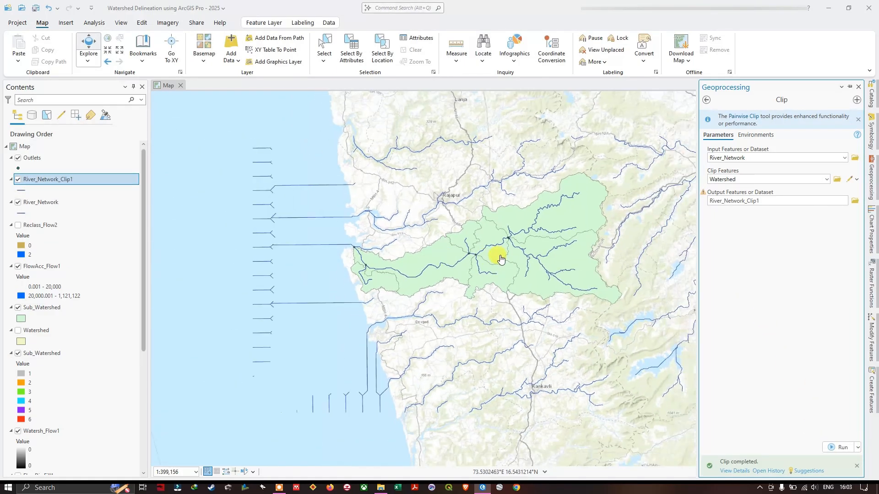
scroll(499, 254, "up", 2)
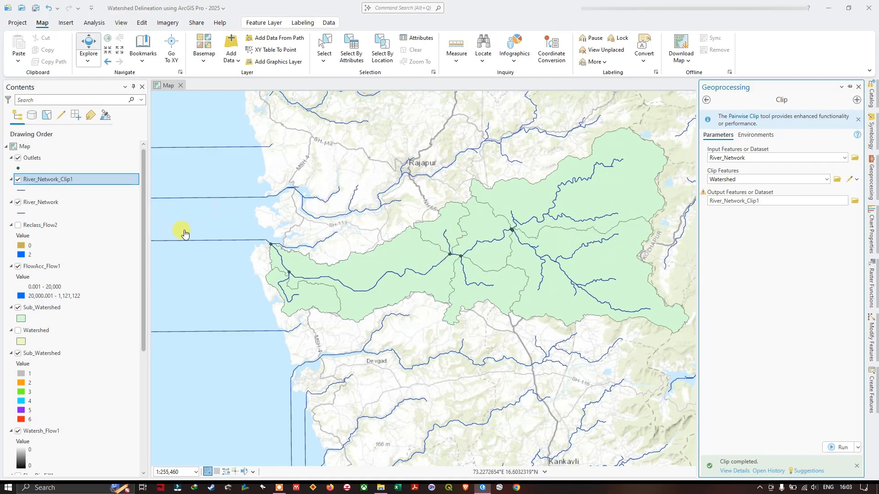
left_click(18, 203)
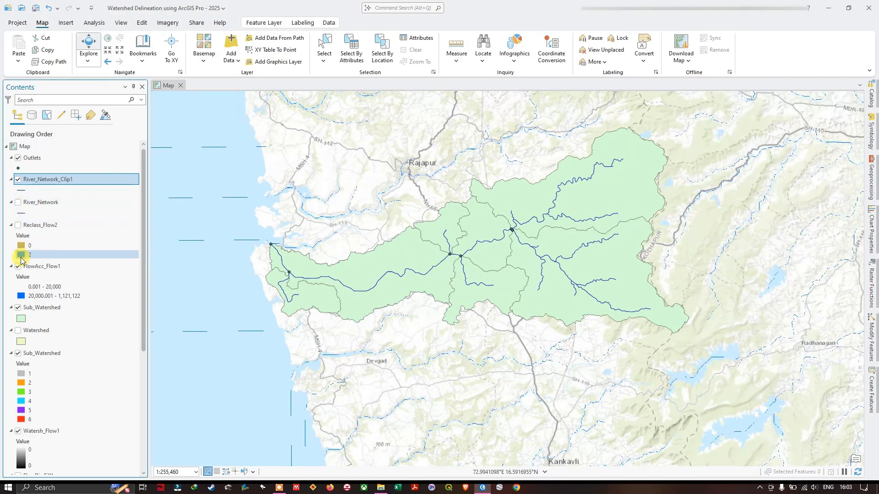
left_click(17, 267)
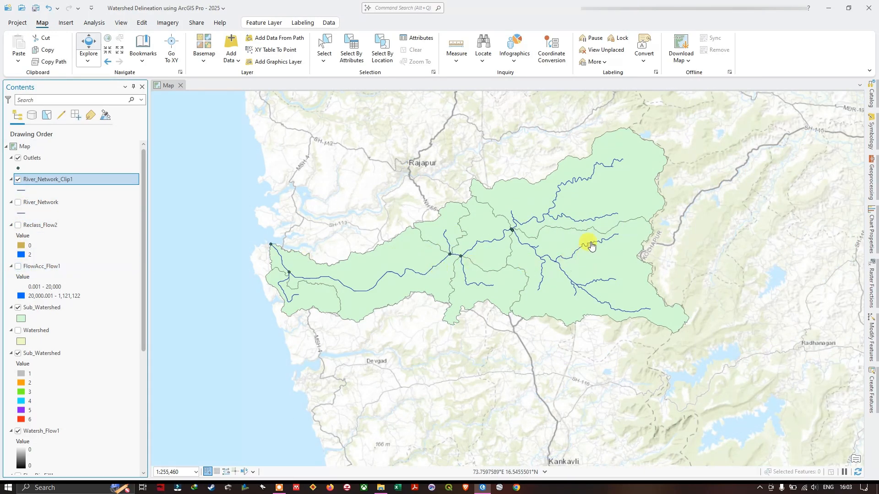
scroll(588, 244, "down", 2)
scroll(586, 243, "up", 2)
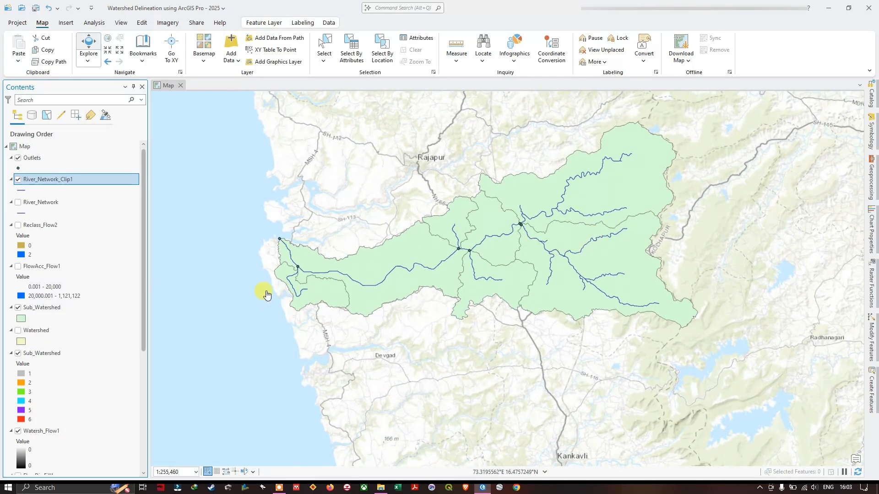
Step: Symbolize the Sub_Watershed polygon layer with Unique Values based on the gridcode field
left_click(43, 310)
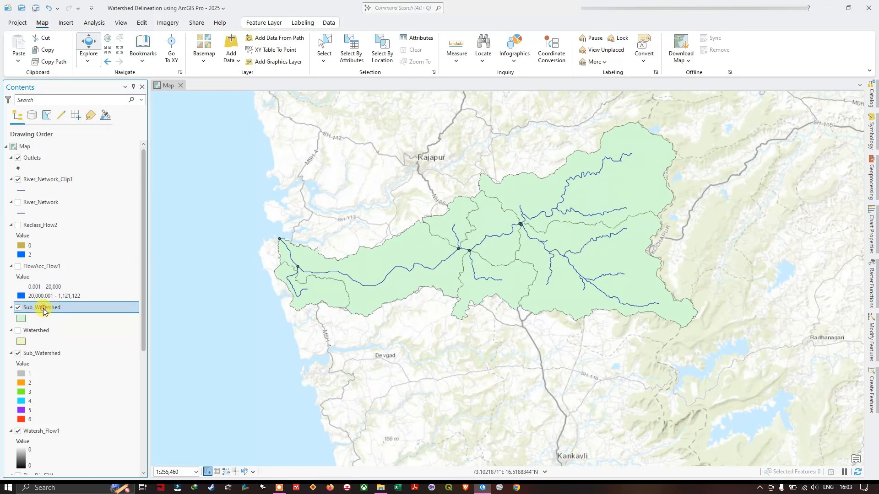
right_click(44, 312)
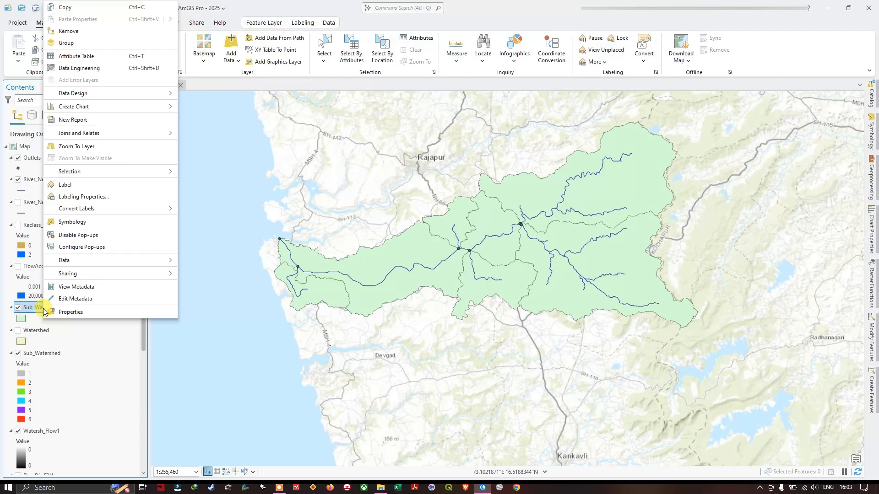
left_click(72, 222)
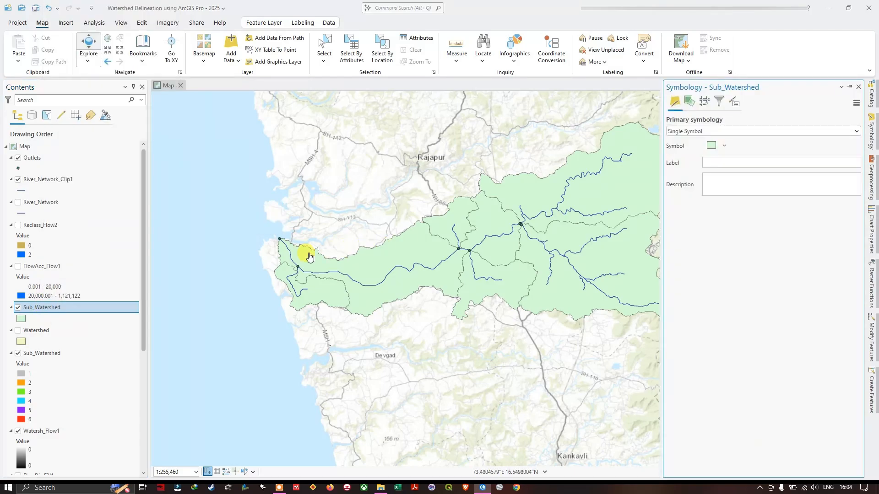
right_click(92, 306)
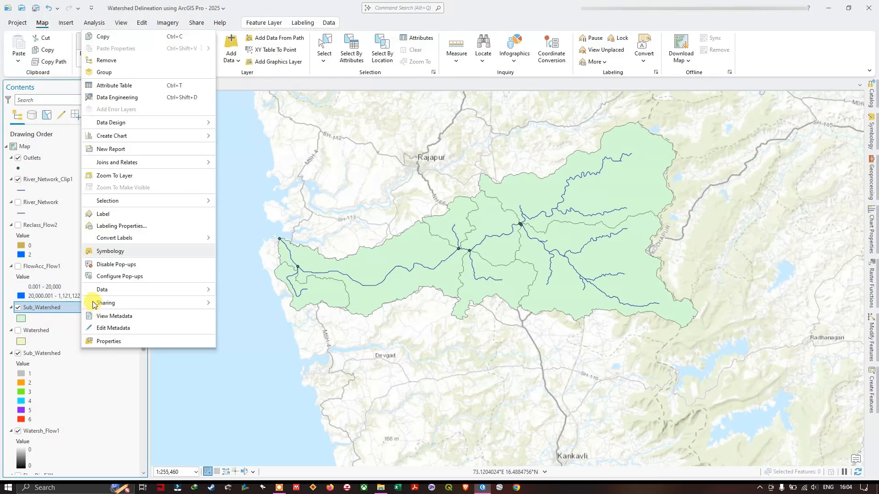
left_click(94, 250)
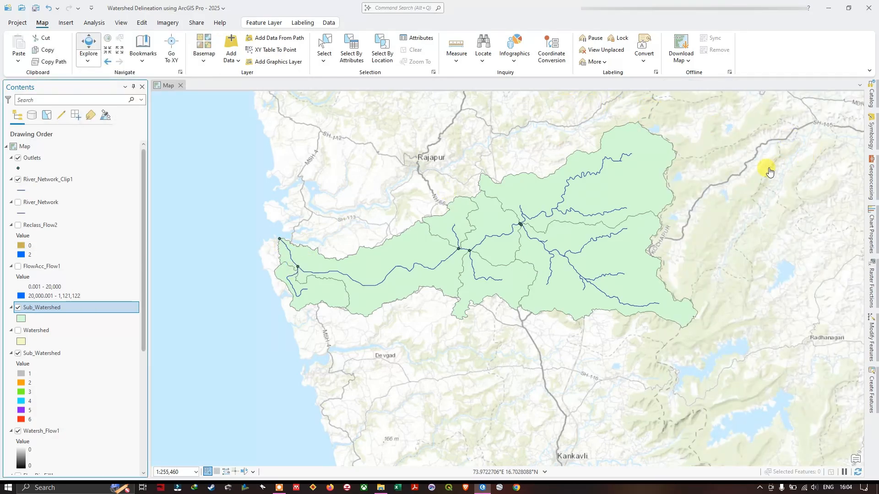
left_click(870, 133)
left_click(698, 133)
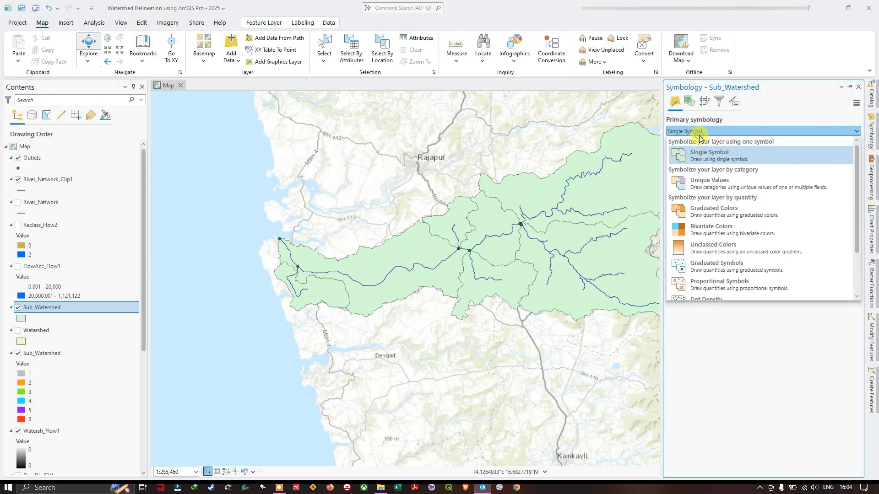
left_click(726, 190)
left_click(836, 146)
left_click(734, 168)
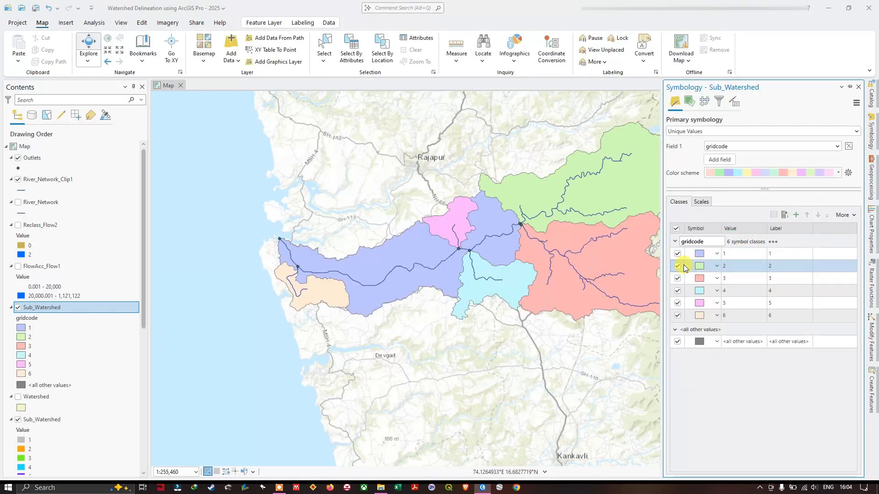
Step: Try a bright six-color scheme starting with red and blue, and a darker multicolor scheme on the sub-watershed classes
left_click(841, 174)
scroll(798, 246, "down", 2)
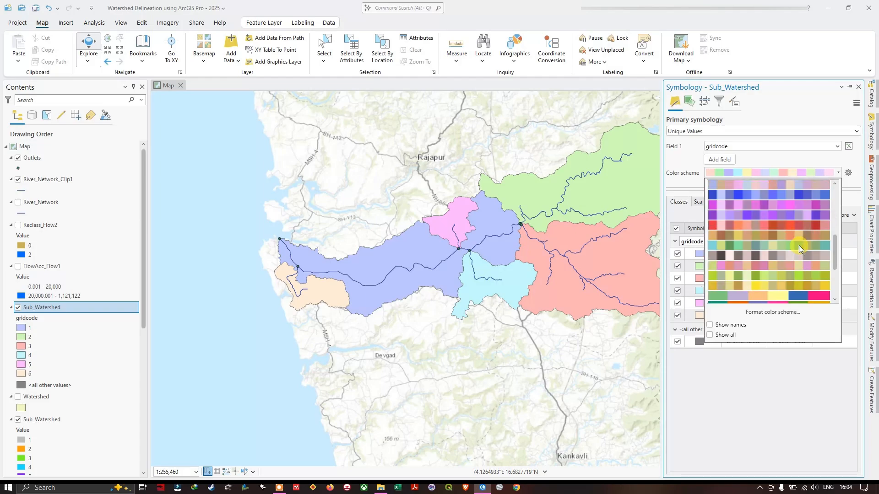
scroll(798, 247, "down", 2)
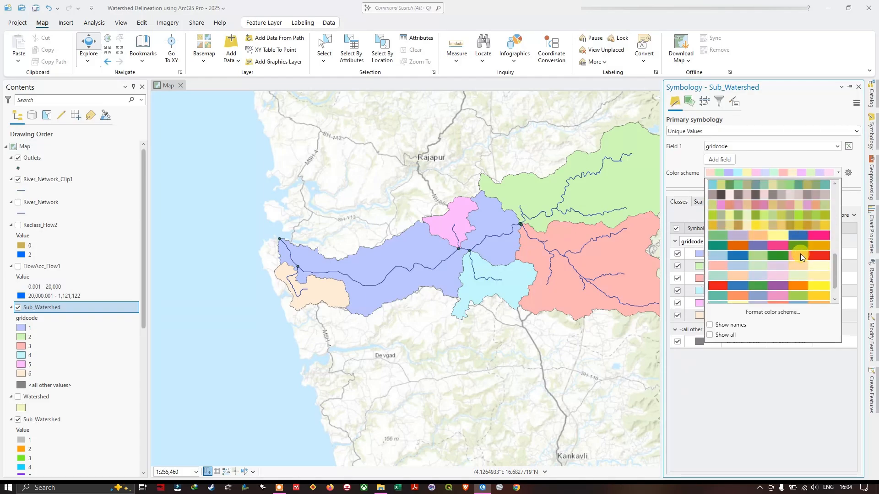
scroll(800, 254, "down", 2)
left_click(792, 267)
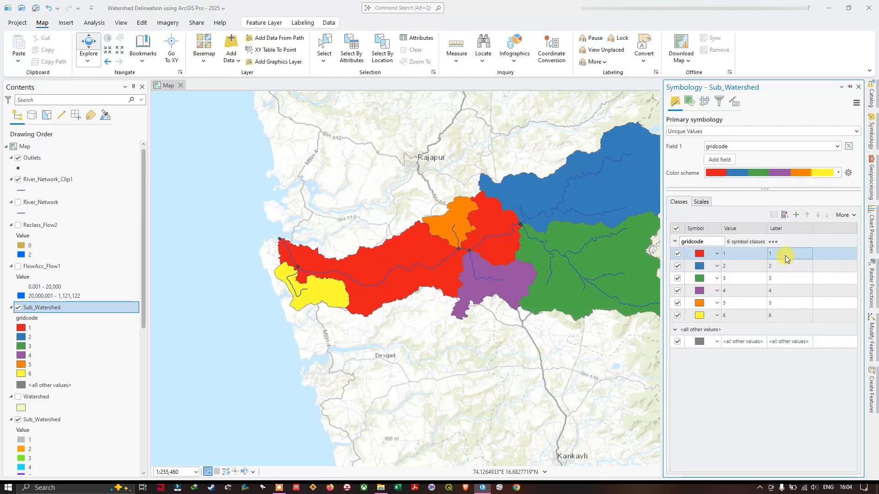
left_click(843, 173)
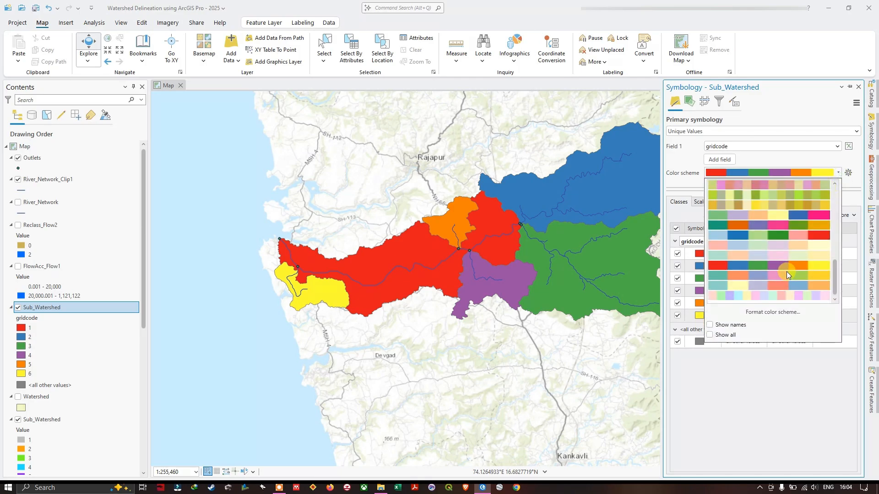
scroll(777, 273, "down", 2)
scroll(773, 268, "up", 4)
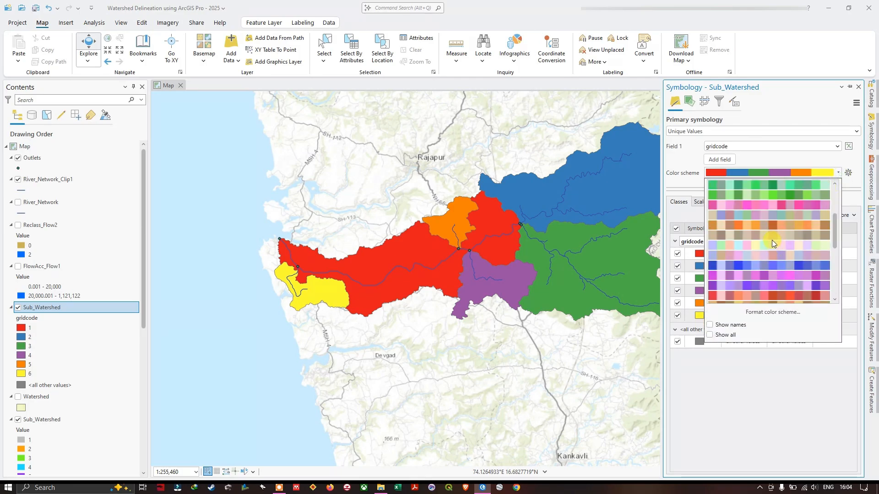
left_click(776, 185)
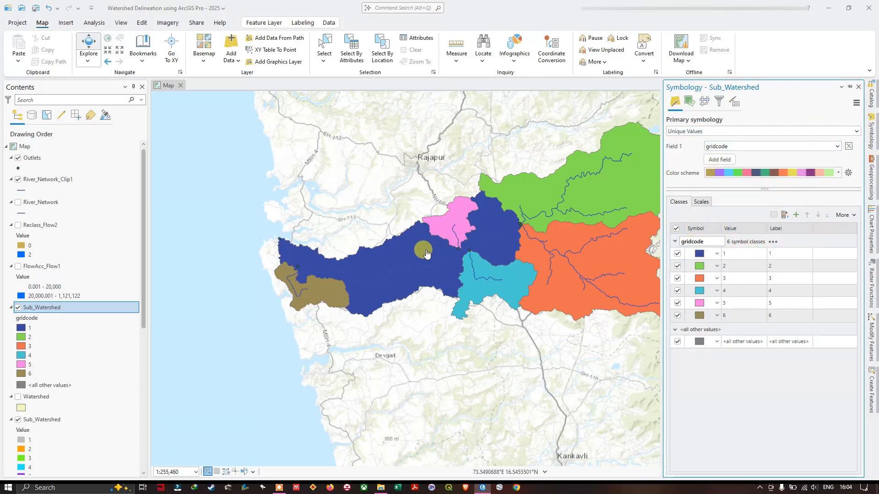
Step: Apply the green, purple, orange, yellow, blue and pink color scheme to the sub-watershed classes
left_click(838, 173)
scroll(775, 194, "down", 10)
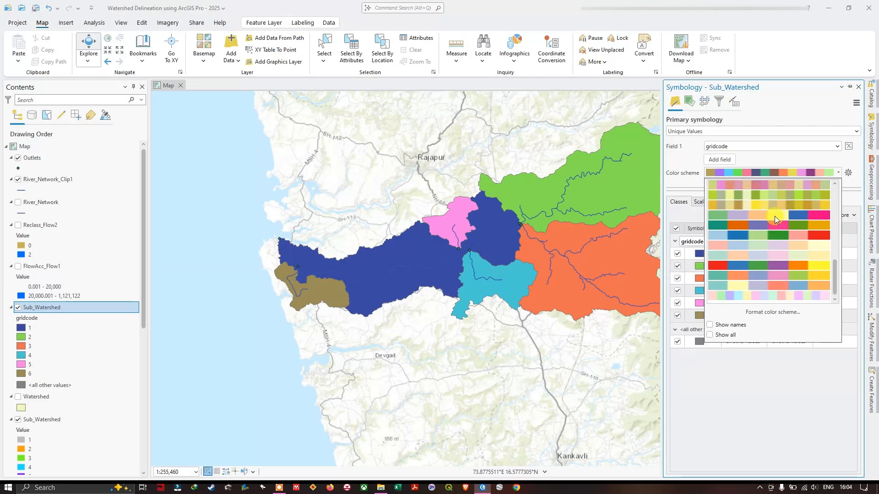
left_click(774, 216)
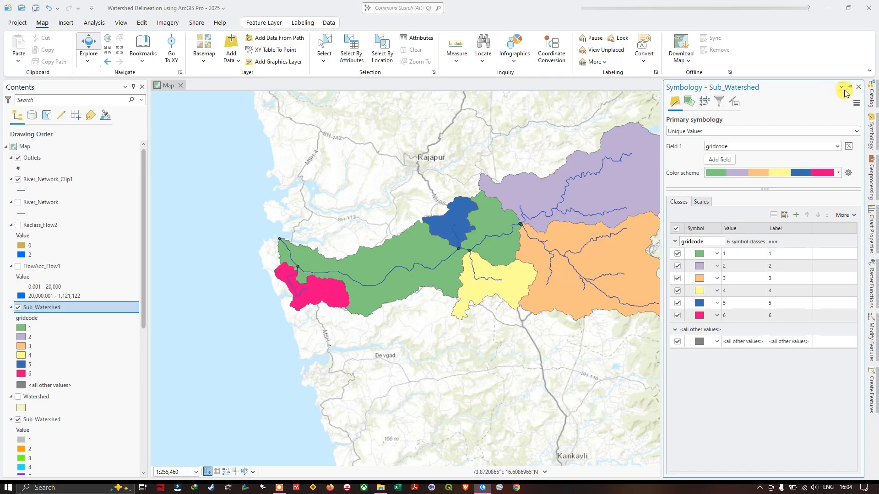
Step: Open the line symbol of River_Network_Clip1 for formatting and search the symbol gallery for "river"
left_click(20, 193)
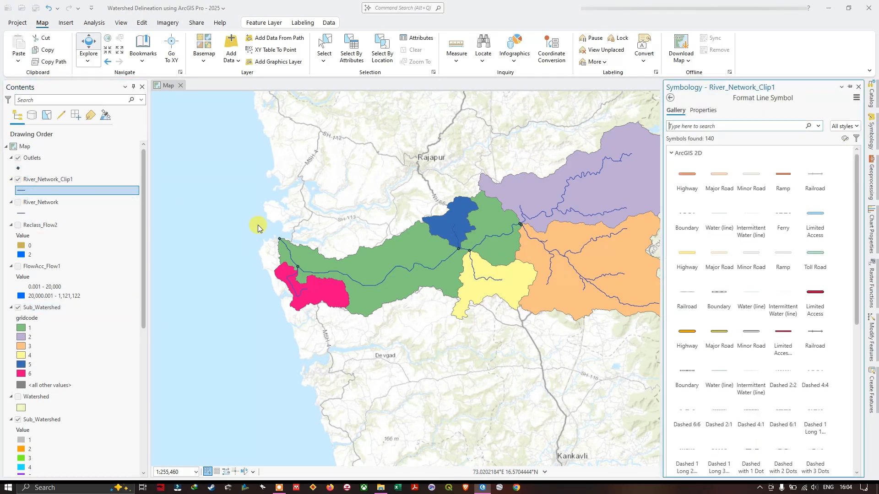
scroll(753, 275, "down", 4)
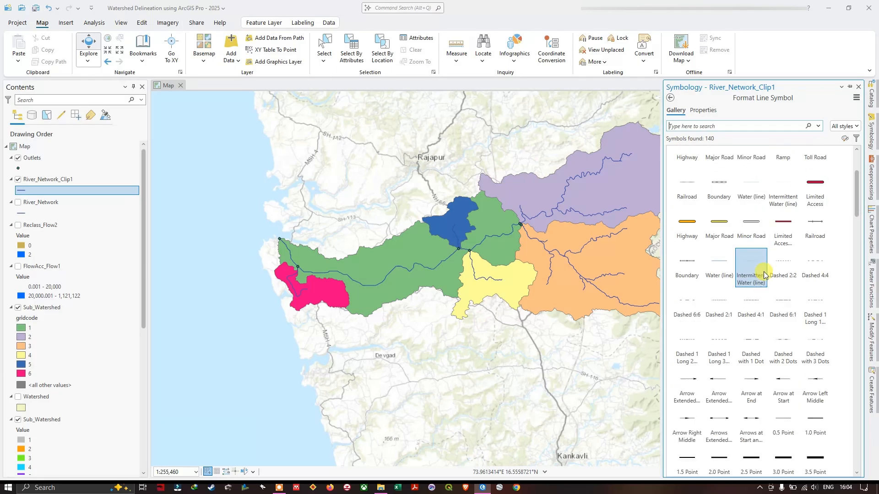
scroll(752, 316, "down", 3)
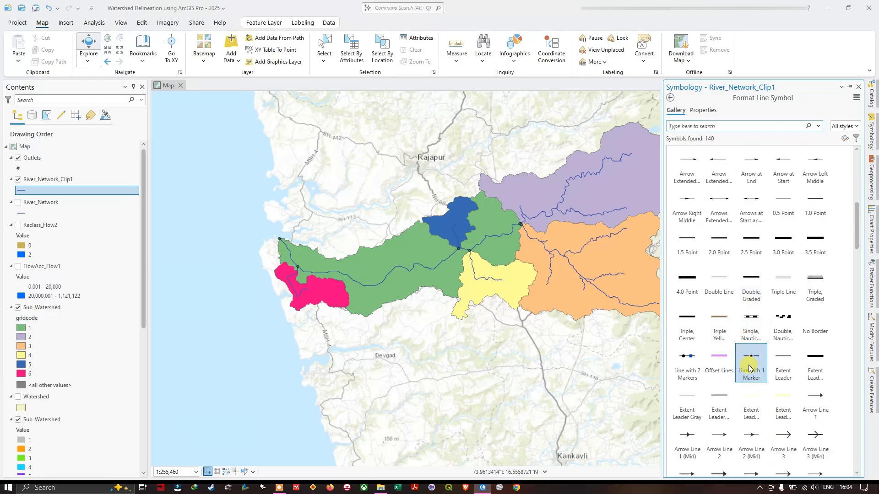
scroll(750, 205, "up", 7)
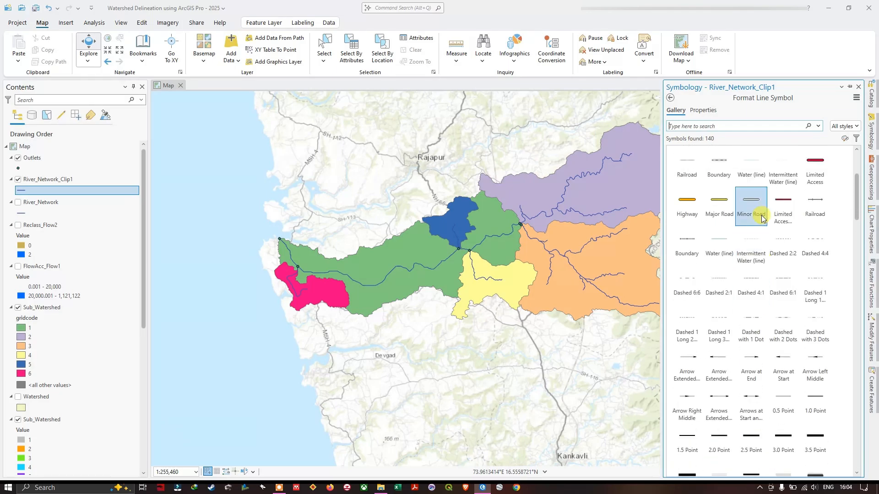
scroll(732, 221, "up", 2)
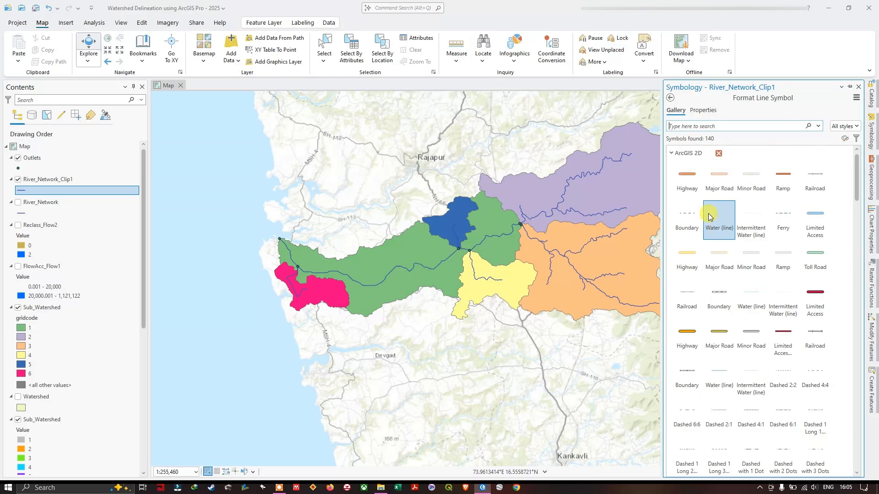
type("river")
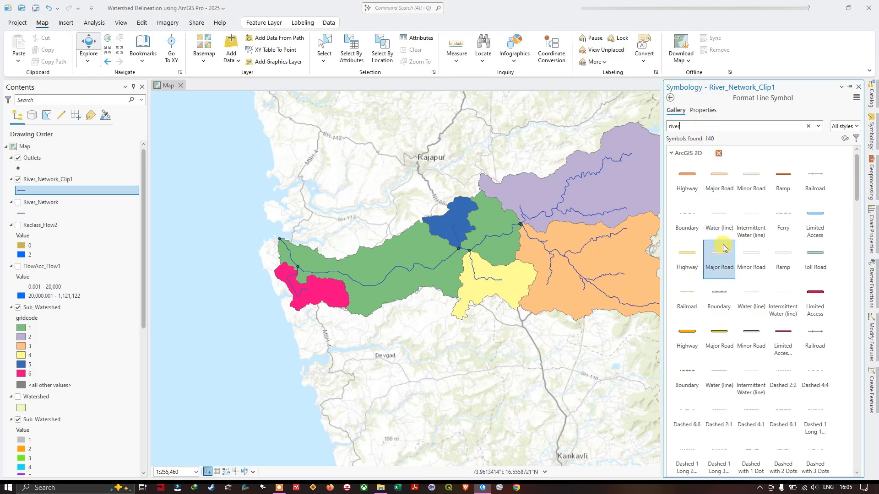
left_click(730, 125)
key("Return")
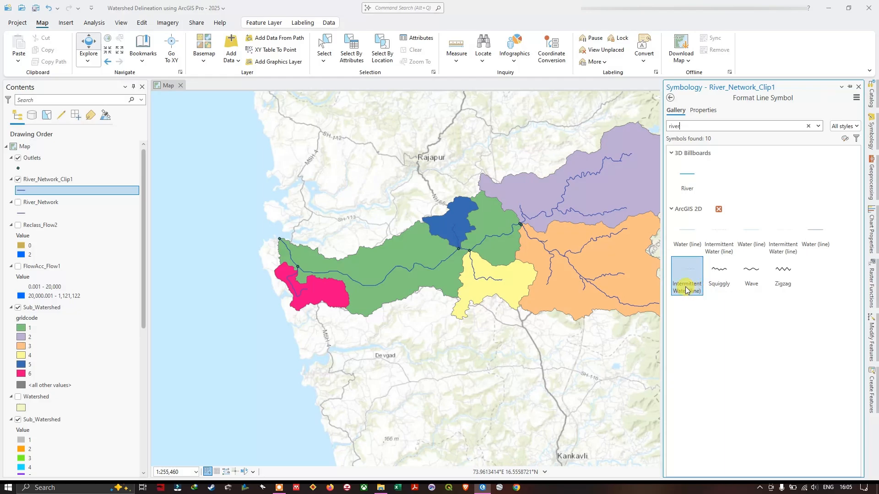
Step: Try the Squiggly, Wave, Zigzag and Intermittent Water (line) symbols on the clipped river network
left_click(728, 274)
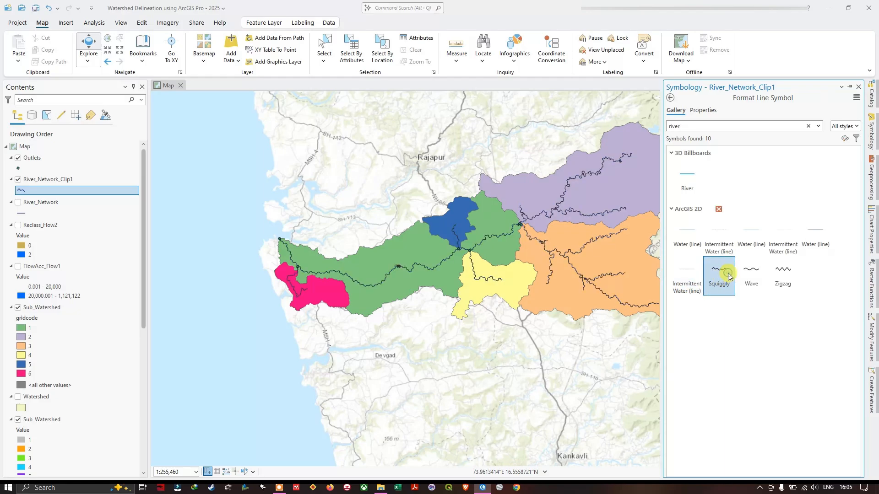
left_click(751, 272)
left_click(783, 273)
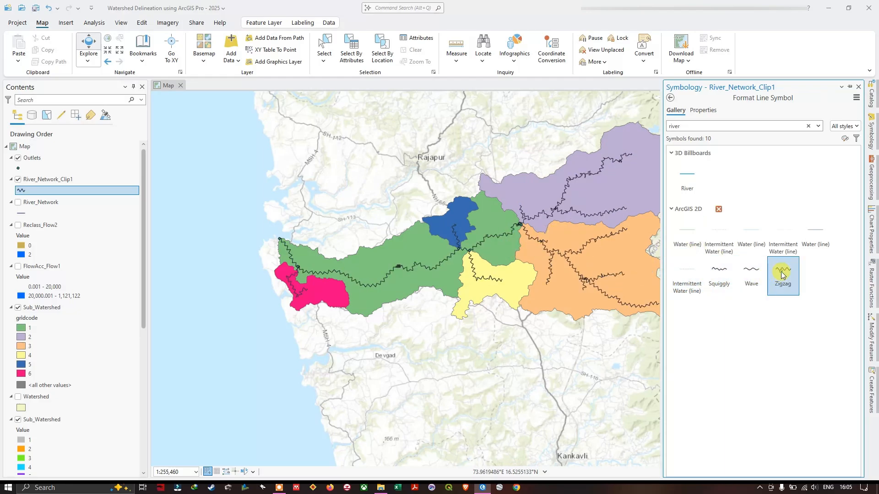
left_click(691, 282)
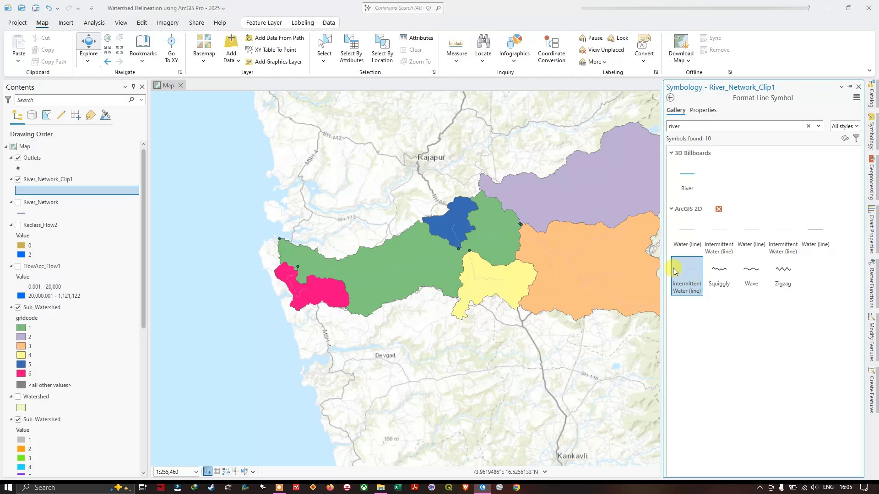
Step: Apply the River line symbol from 3D Billboards to River_Network_Clip1
left_click(692, 180)
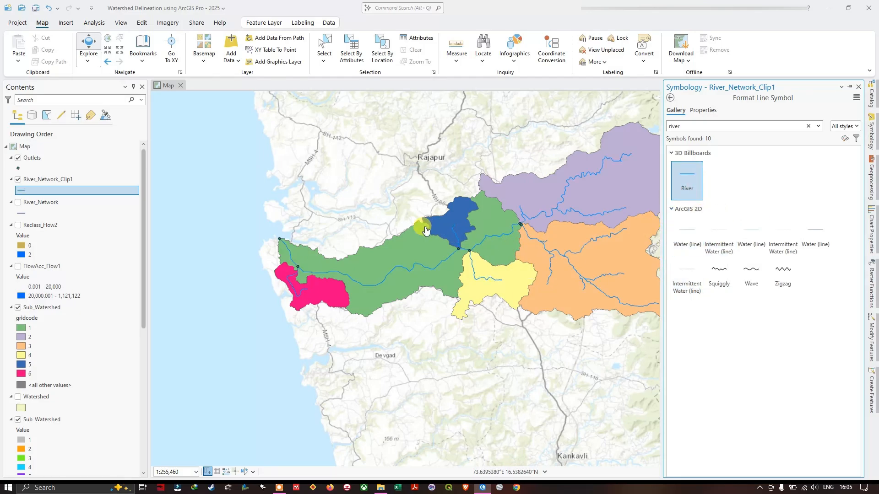
left_click(849, 89)
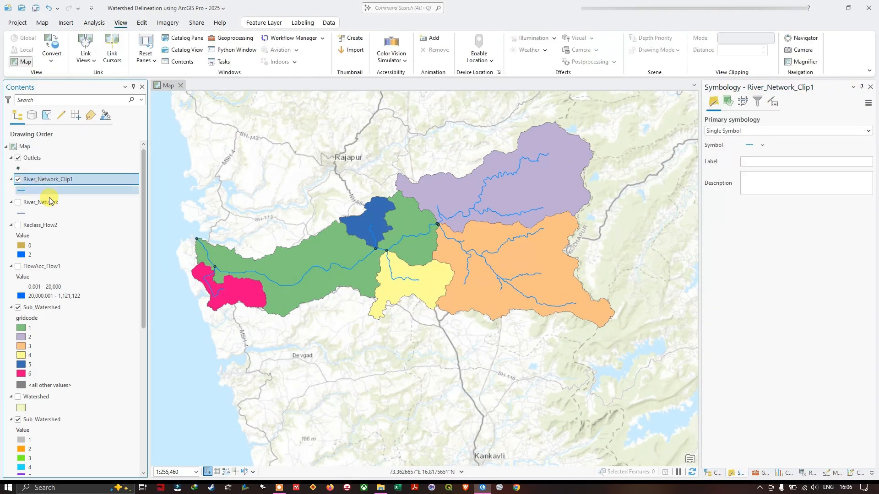
Step: Set the transparency of the Sub_Watershed polygon layer to about 59.8%
left_click(60, 307)
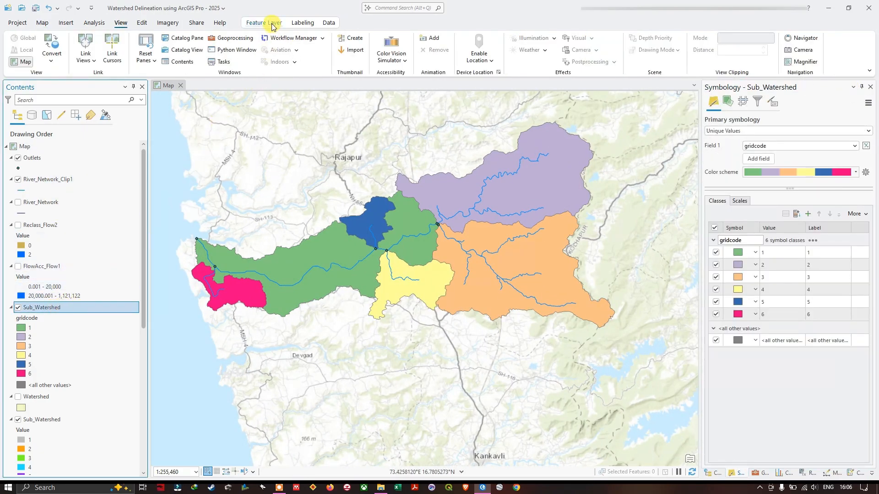
left_click(272, 25)
left_click(226, 39)
left_click_drag(189, 51, 215, 61)
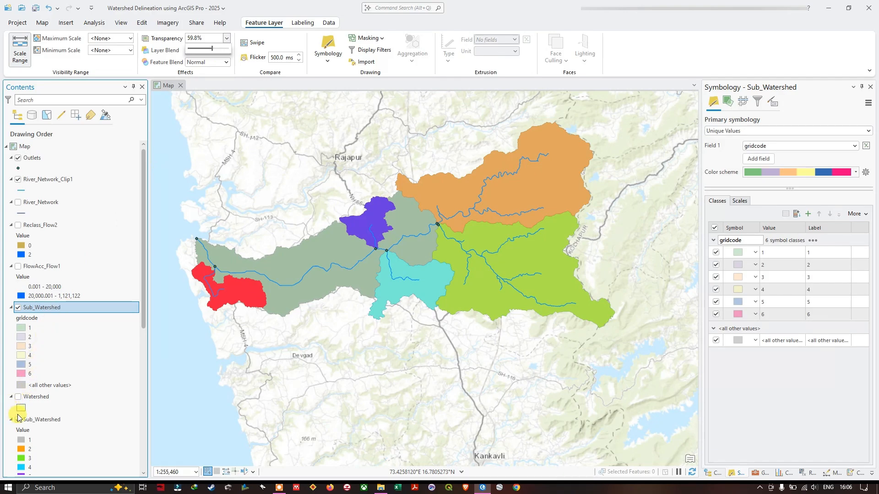
Step: Hide the Sub_Watershed raster and Watersh_Flow1 layers, and show Elevation.tif beneath the sub-watershed polygons
left_click(18, 420)
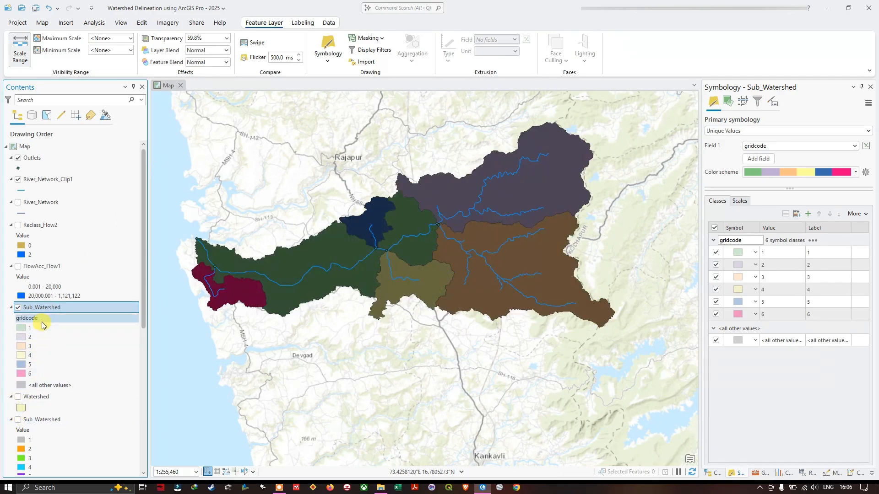
scroll(42, 323, "down", 4)
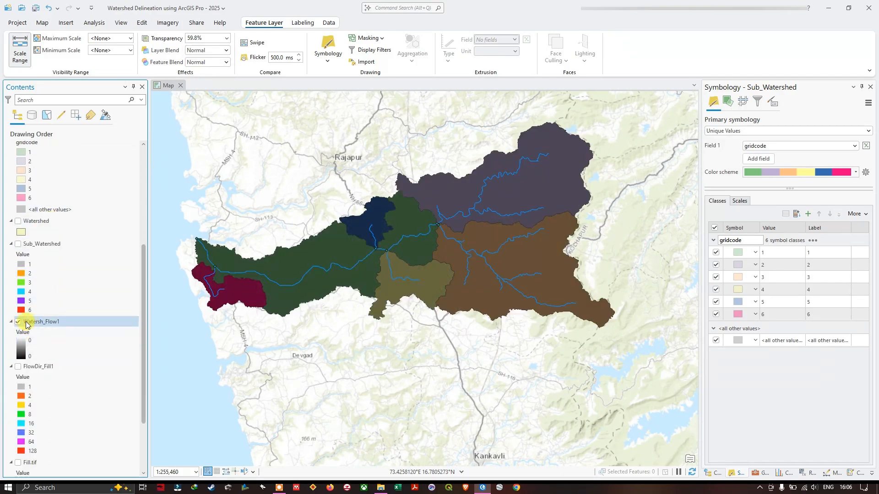
left_click(18, 322)
scroll(27, 326, "down", 2)
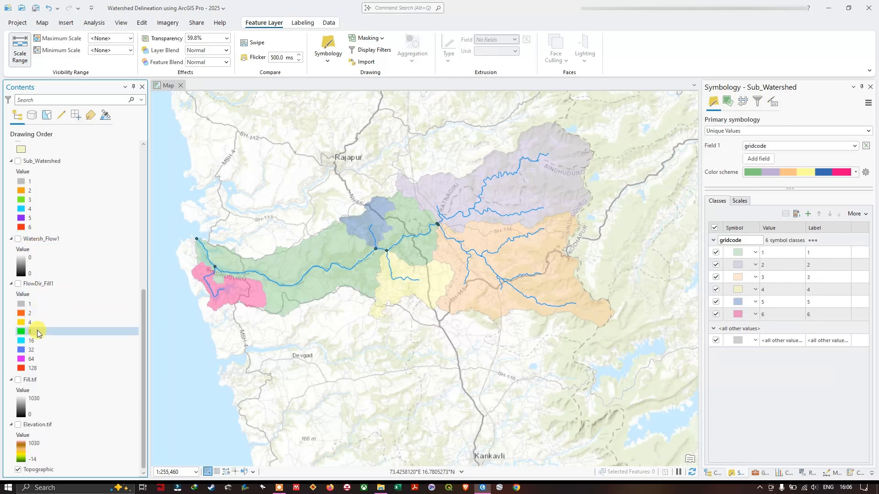
left_click(18, 425)
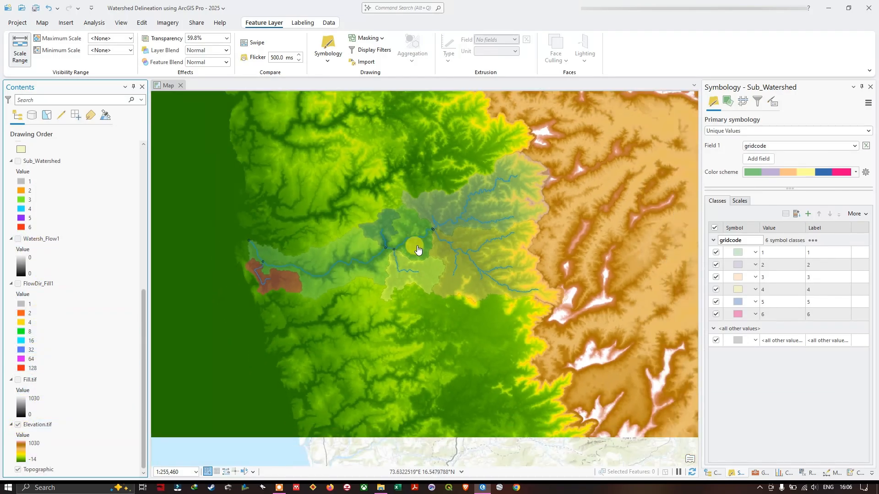
scroll(417, 249, "down", 2)
Step: Try a transparency of about 27.6% on the Sub_Watershed polygon layer over the elevation raster
left_click(53, 164)
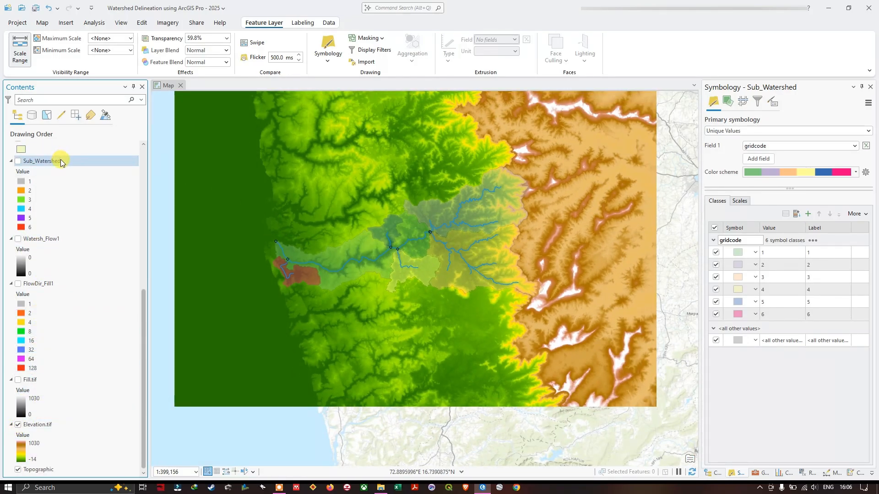
scroll(52, 223, "up", 5)
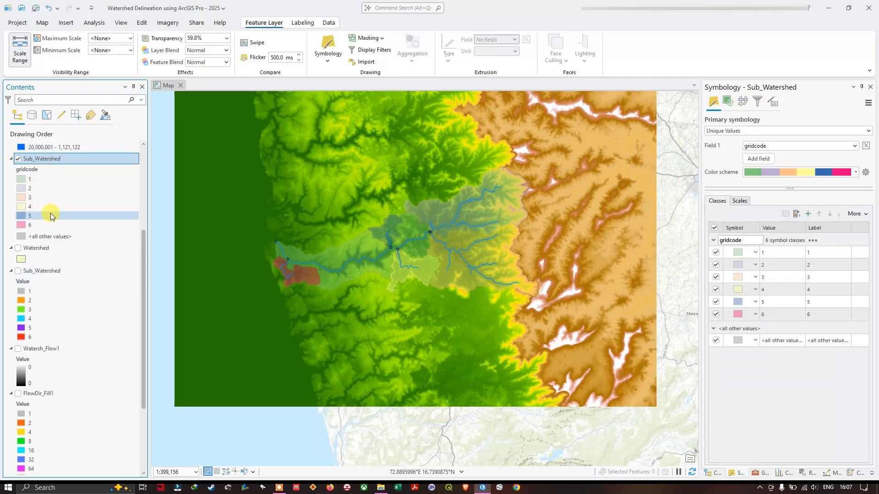
left_click(227, 38)
mouse_move(212, 49)
left_mouse_down()
mouse_move(226, 54)
mouse_move(199, 59)
left_mouse_up()
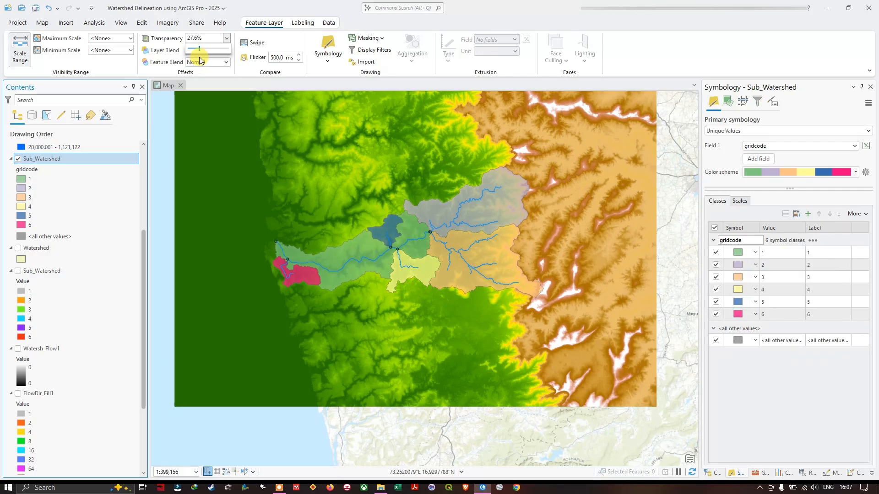
scroll(336, 236, "up", 2)
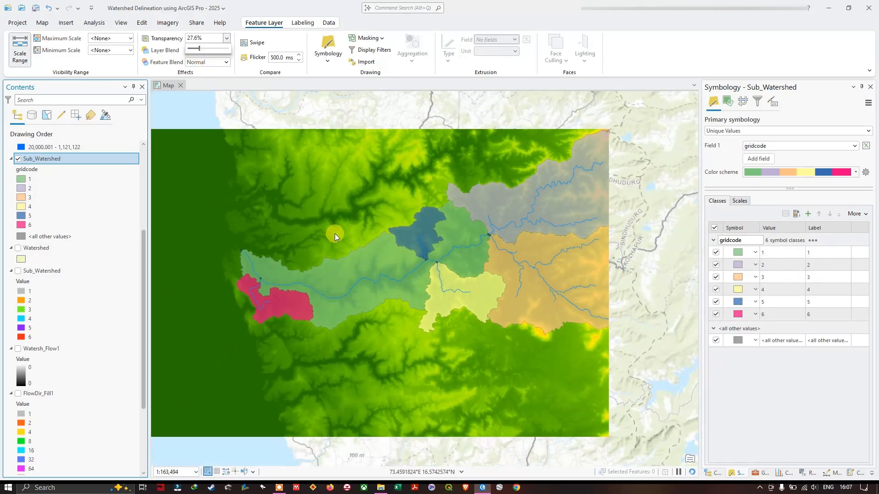
Step: Make the Sub_Watershed polygon layer fully opaque with 0.0% transparency
left_click_drag(200, 50, 188, 48)
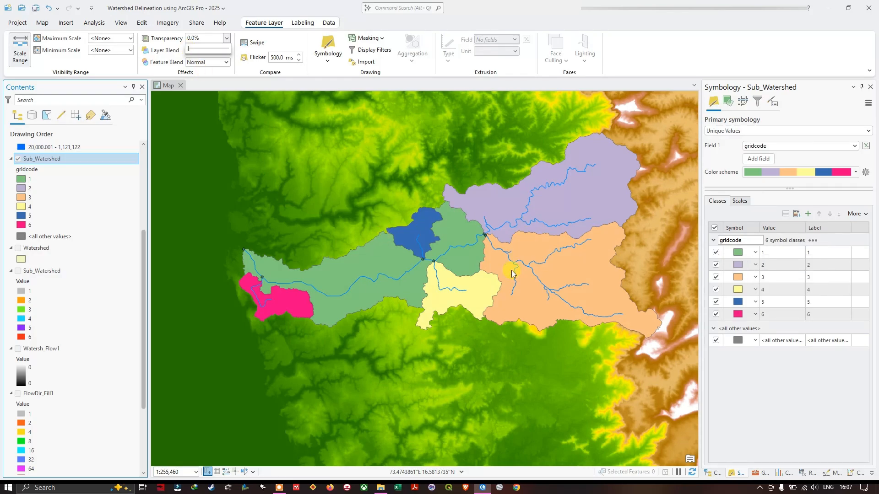
scroll(495, 292, "down", 1)
scroll(501, 260, "up", 1)
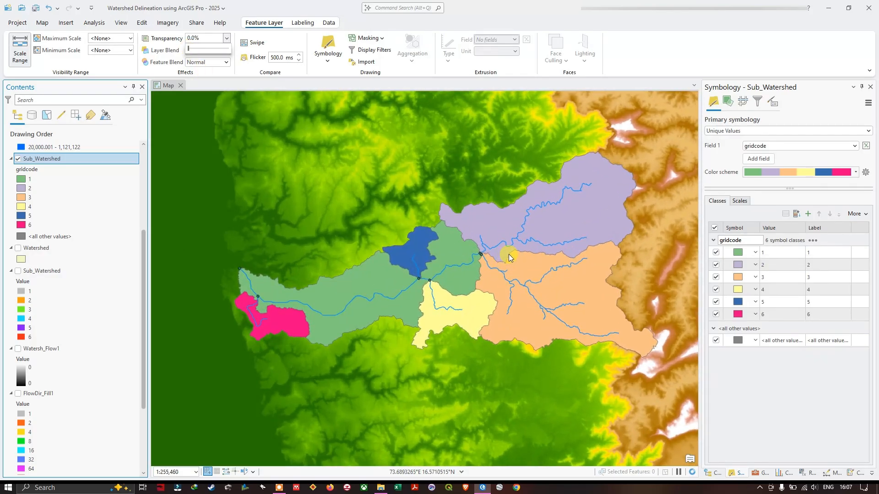